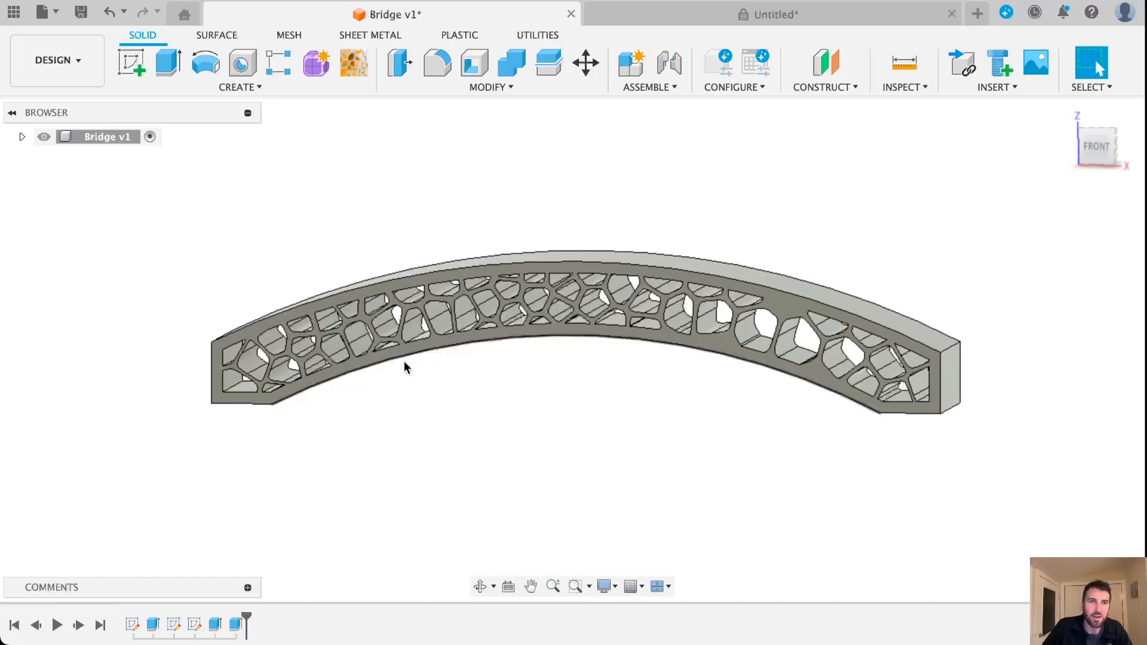
left_click_drag(1091, 148, 1122, 143)
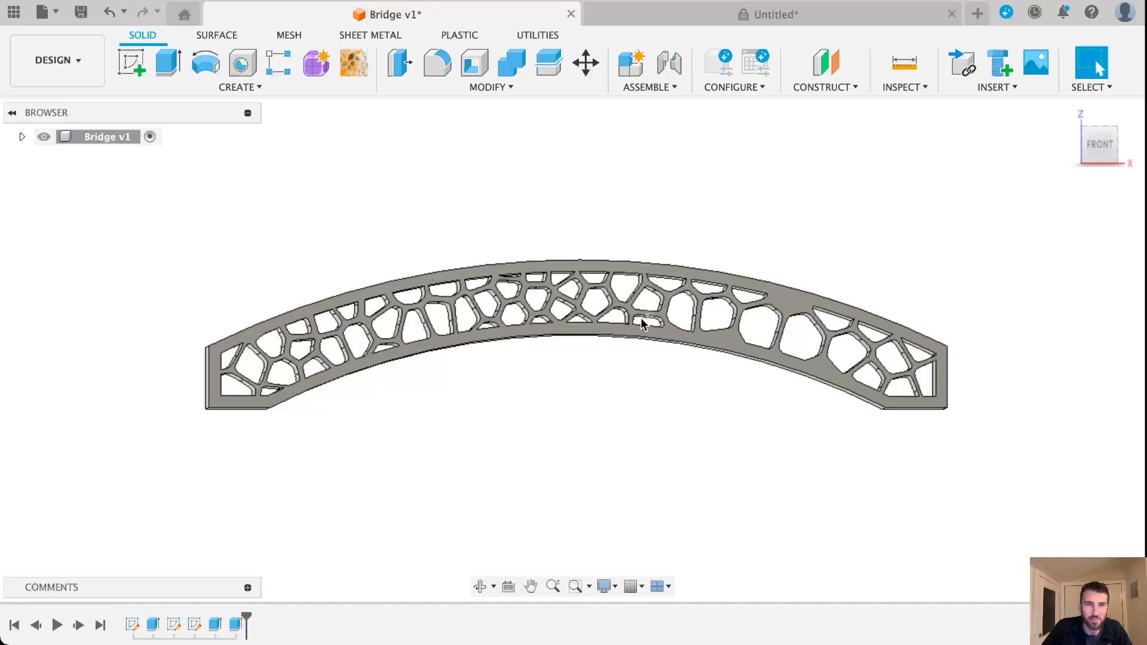
scroll(635, 275, "up", 2)
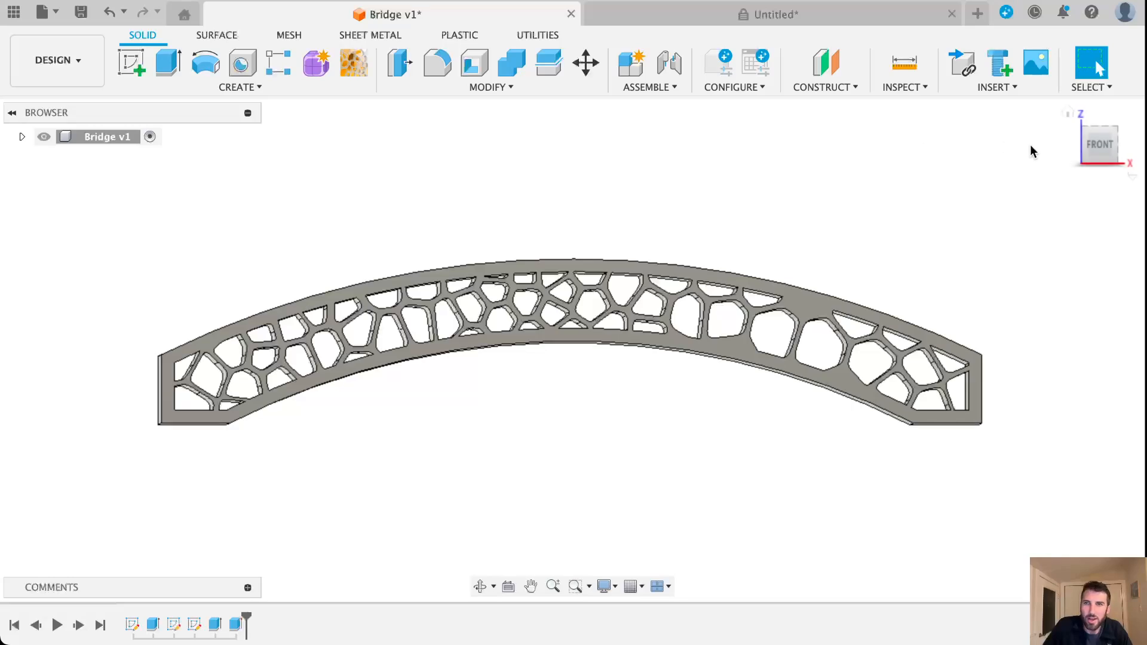
mouse_move(1096, 153)
left_mouse_down()
mouse_move(1067, 157)
mouse_move(1081, 143)
mouse_move(1092, 154)
mouse_move(1076, 151)
left_mouse_up()
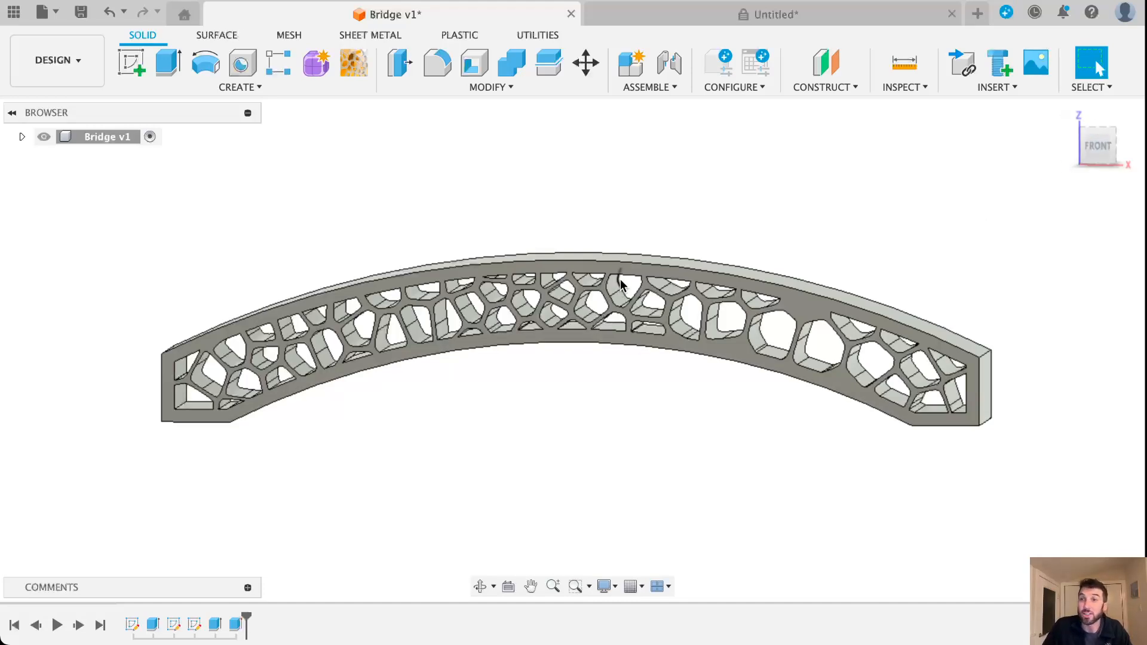
left_click_drag(1075, 153, 1090, 143)
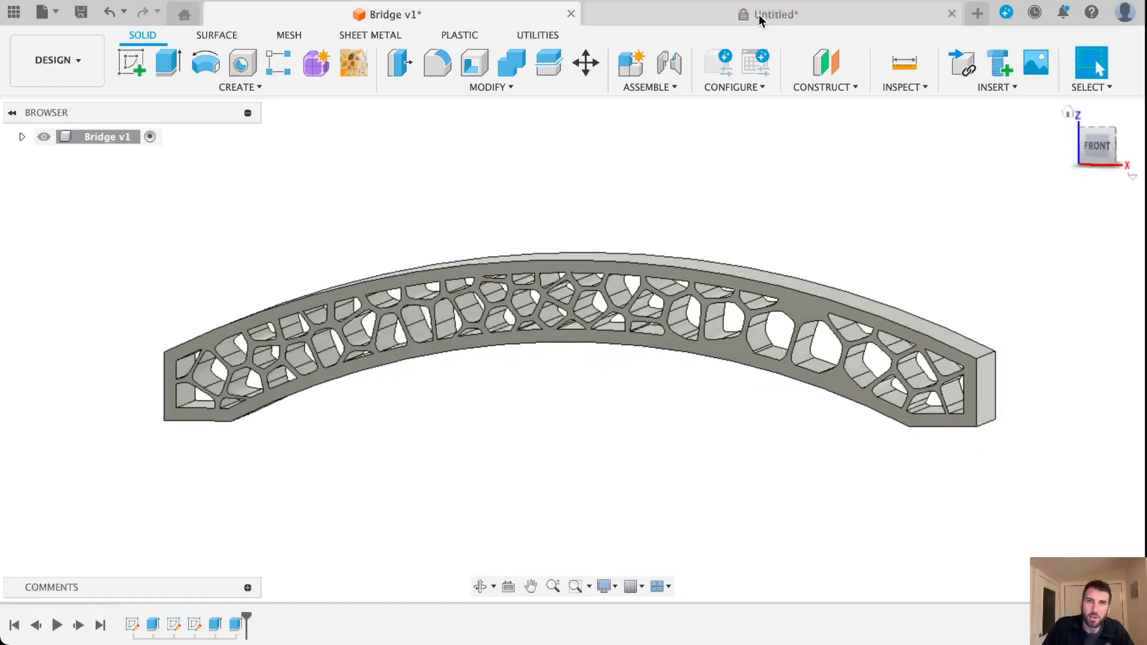
Step: In the untitled design, leave the open sketch and start a new sketch on the front (XZ) plane
left_click(627, 13)
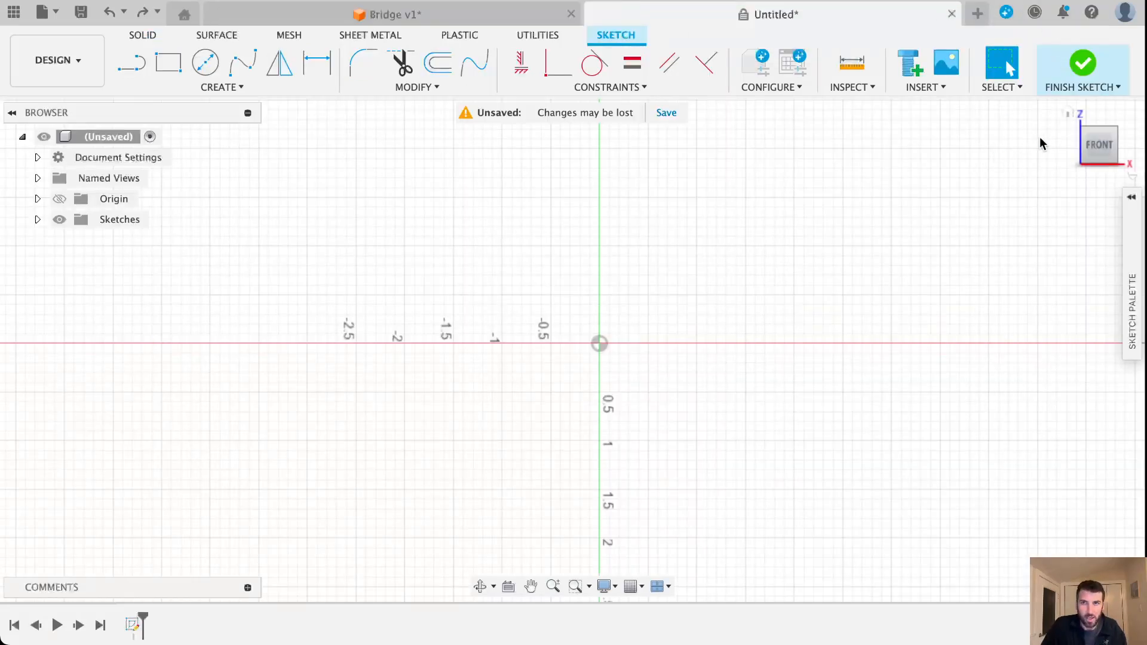
left_click(1084, 66)
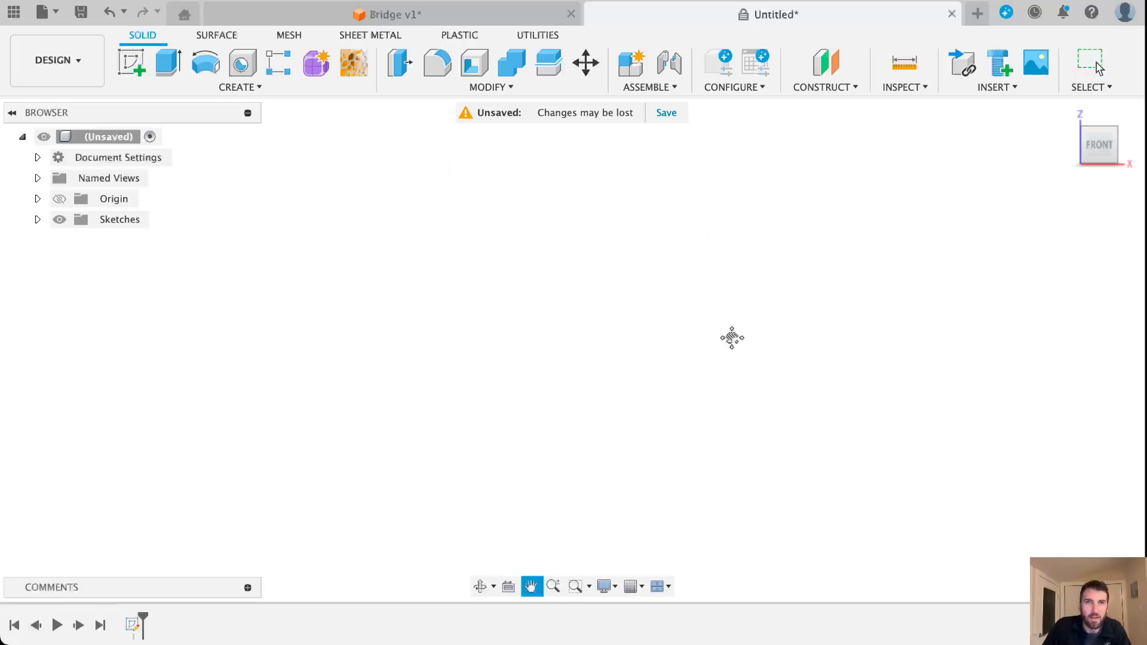
left_click(133, 64)
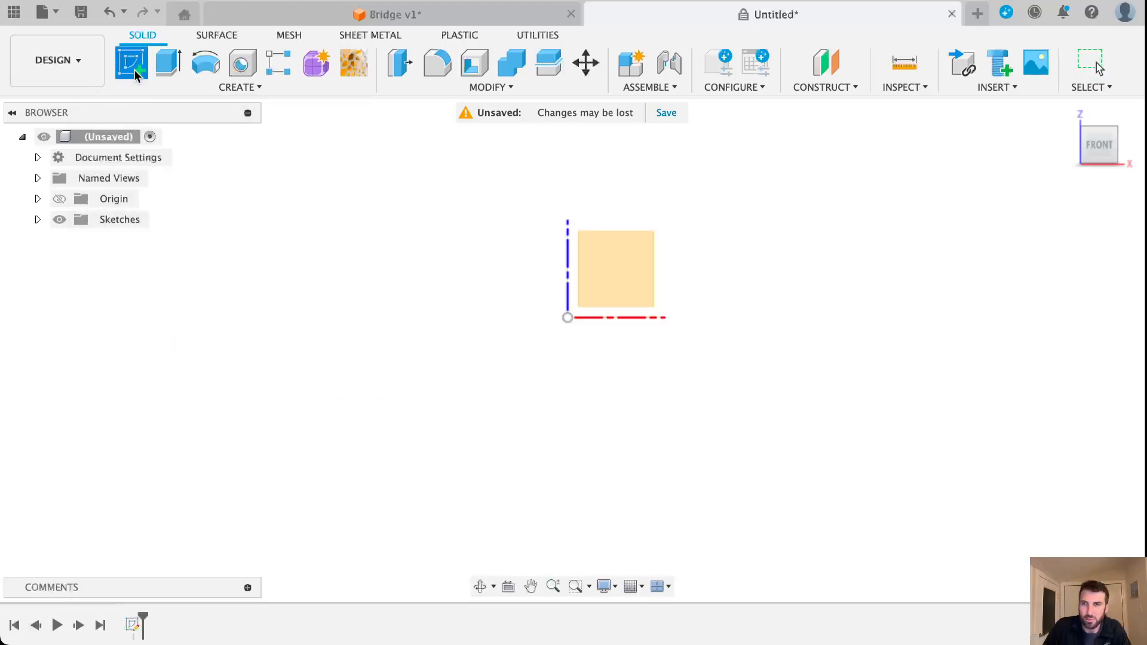
left_click(616, 269)
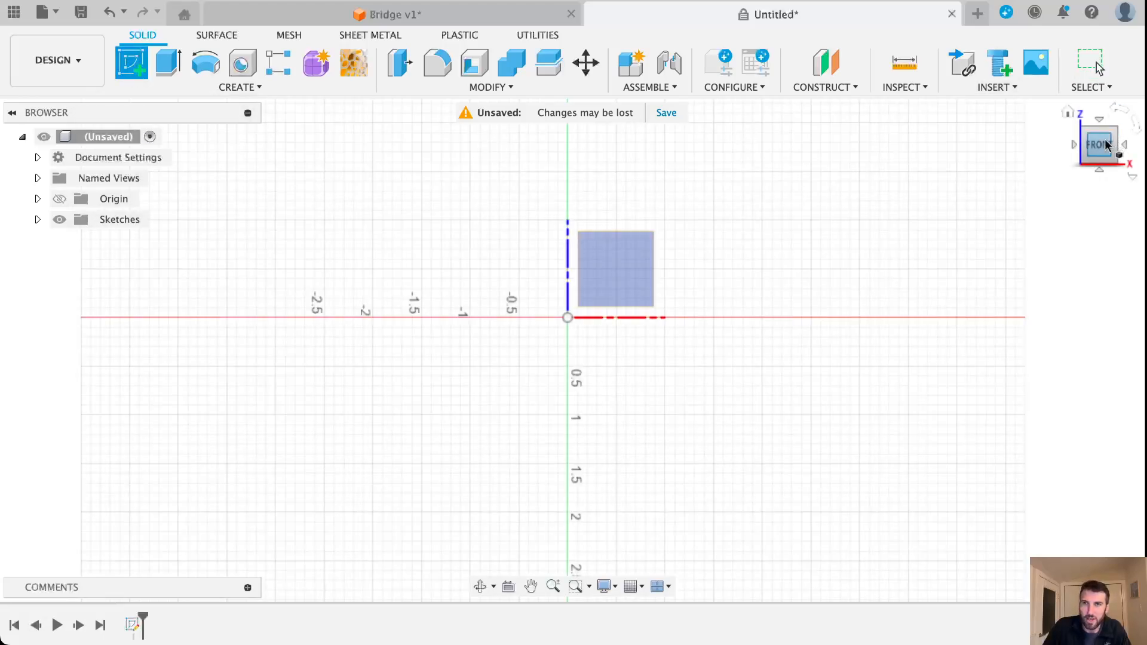
mouse_move(1106, 146)
left_mouse_down()
mouse_move(1032, 185)
mouse_move(1026, 165)
mouse_move(1053, 160)
mouse_move(1076, 176)
mouse_move(1097, 152)
left_mouse_up()
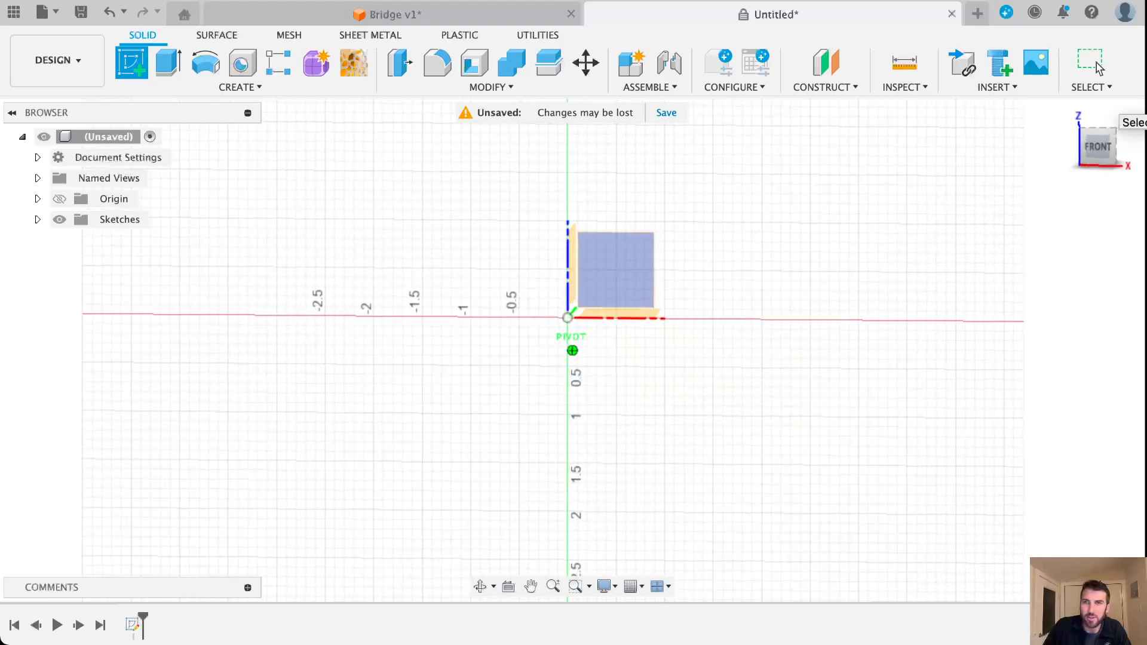
left_click(613, 284)
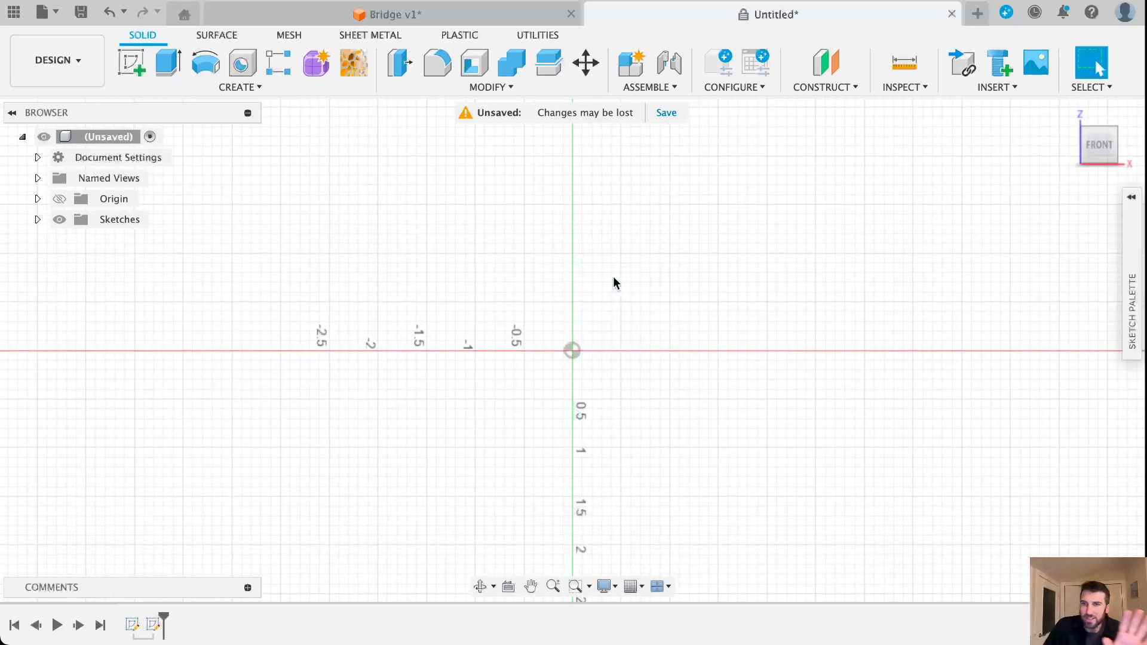
Step: Sketch a 3-point arc about 6 in wide, starting about 0.5 in below the origin and peaking midway on the horizontal axis
middle_click_drag(920, 352, 835, 312)
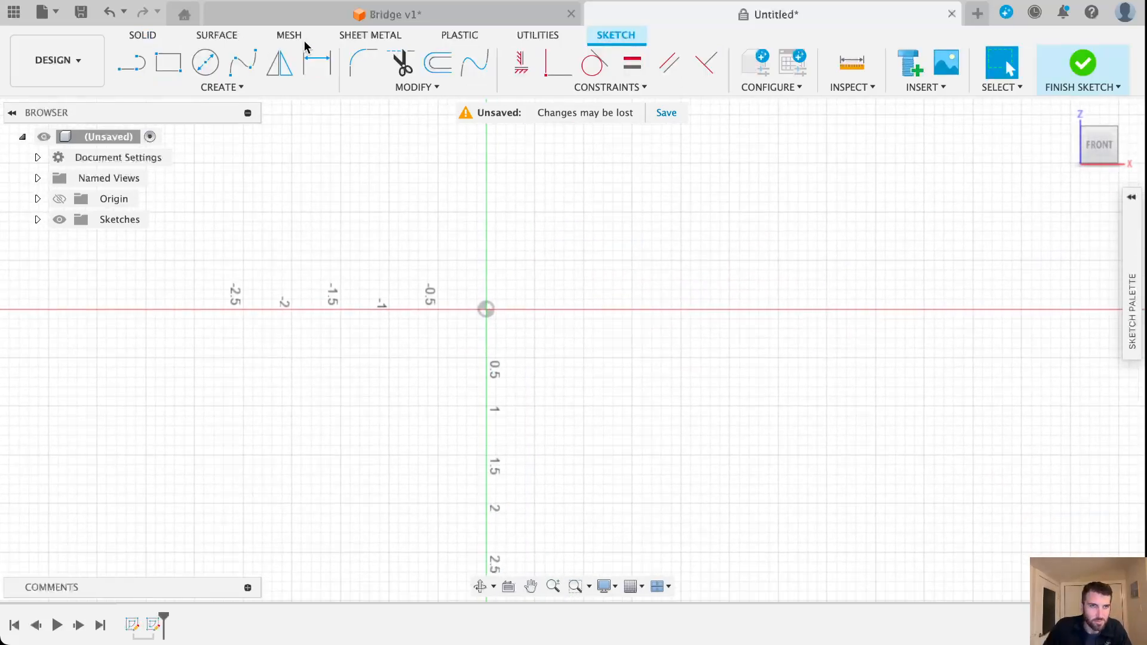
scroll(572, 267, "up", 1)
left_click(235, 90)
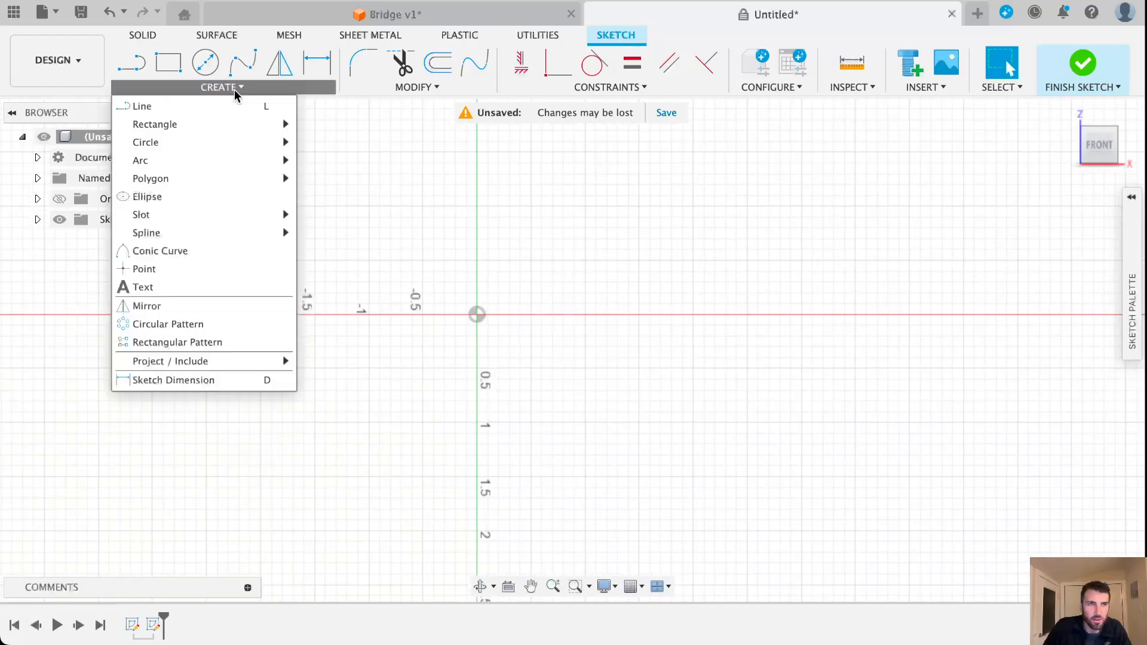
mouse_move(225, 160)
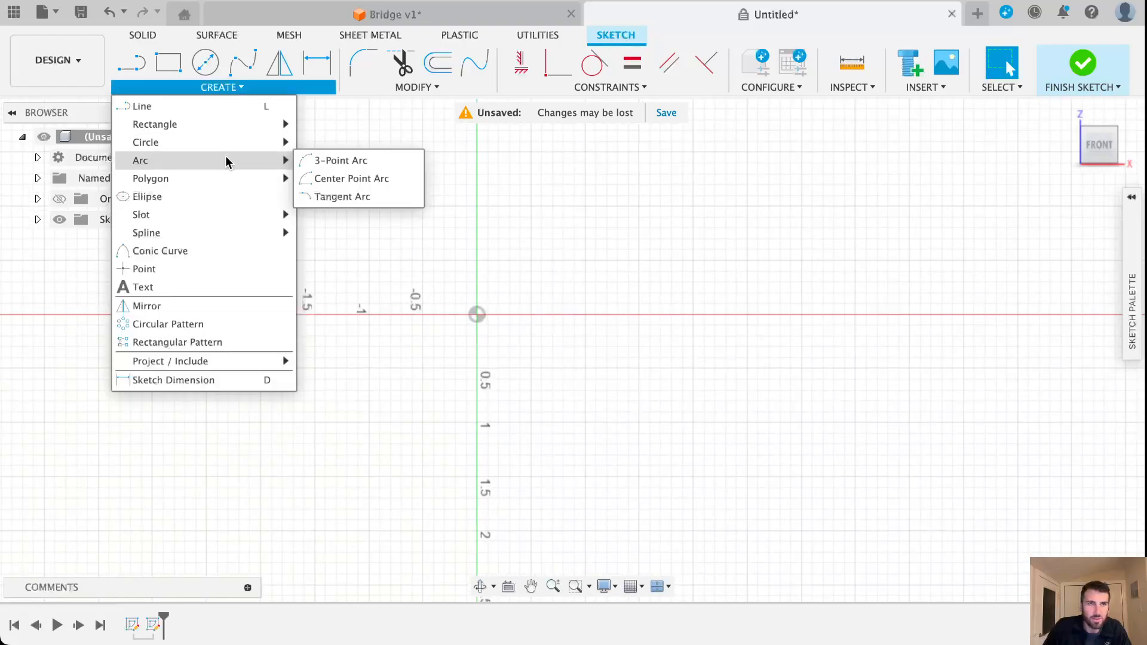
left_click(374, 160)
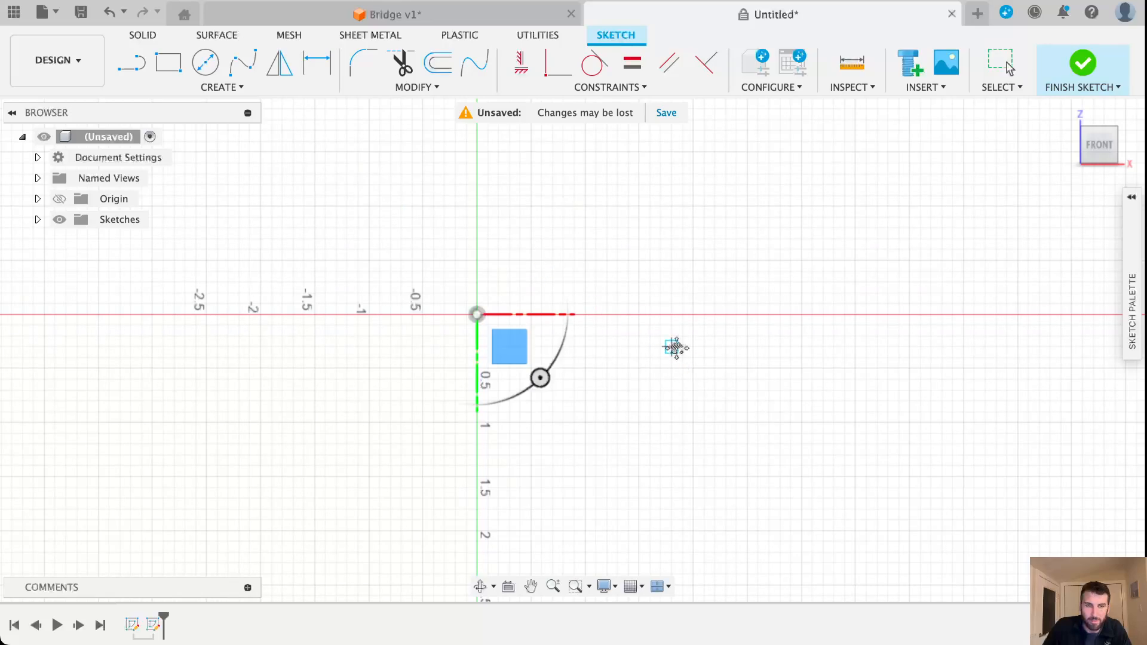
mouse_move(674, 346)
middle_mouse_down()
mouse_move(624, 256)
mouse_move(647, 277)
middle_mouse_up()
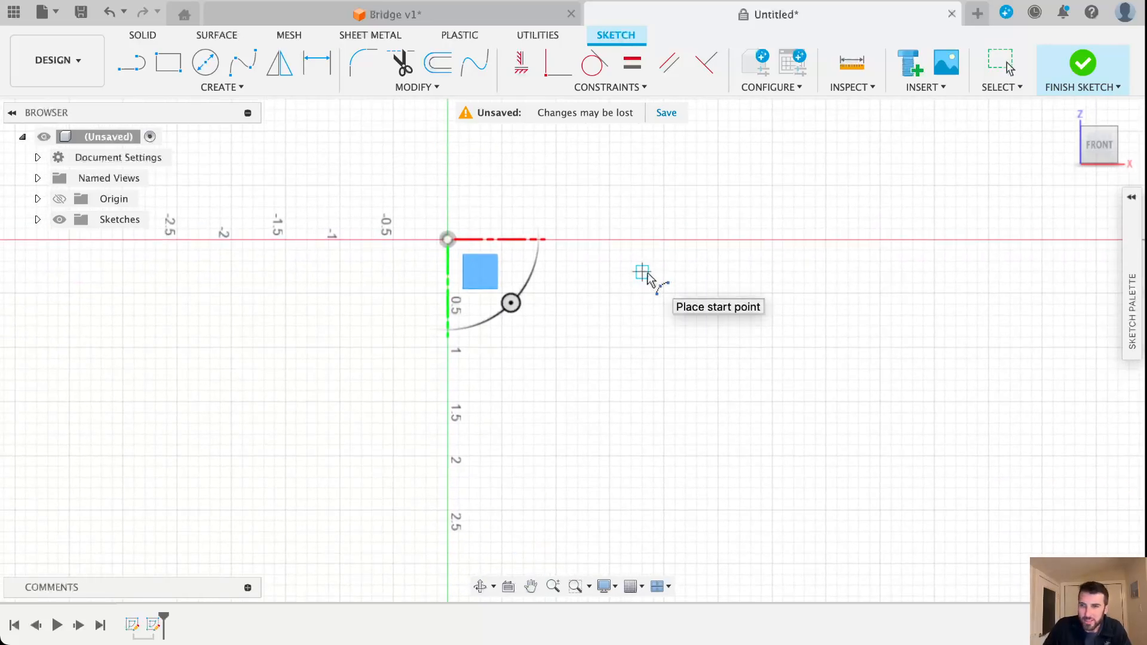
mouse_move(655, 284)
middle_mouse_down()
mouse_move(619, 271)
mouse_move(635, 289)
mouse_move(606, 284)
middle_mouse_up()
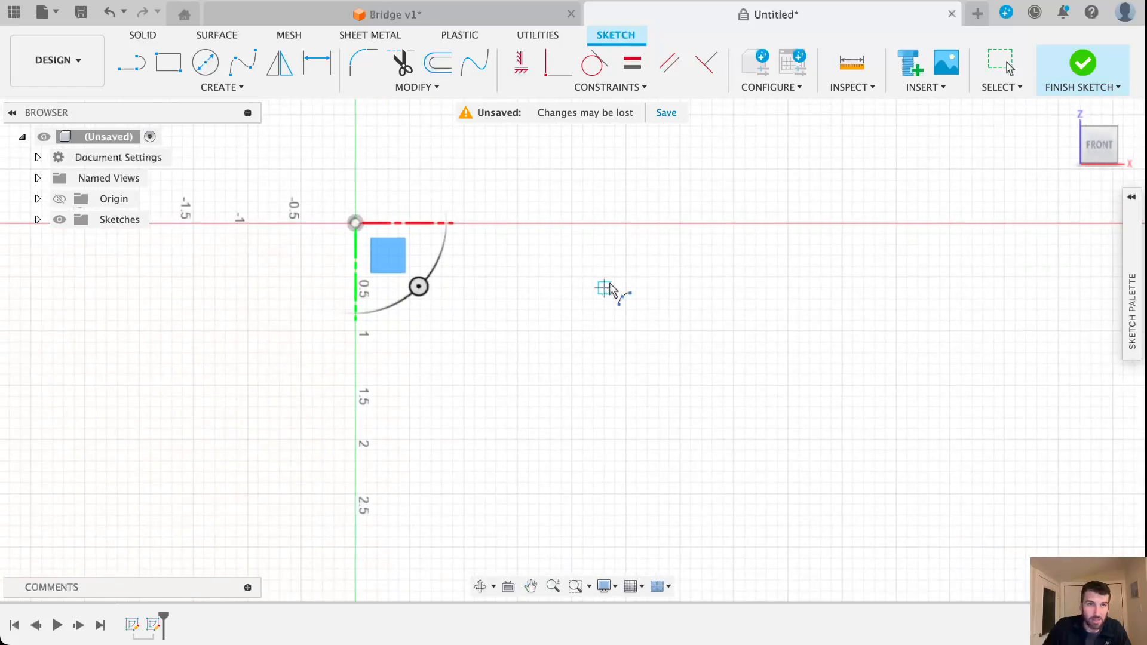
left_click(356, 277)
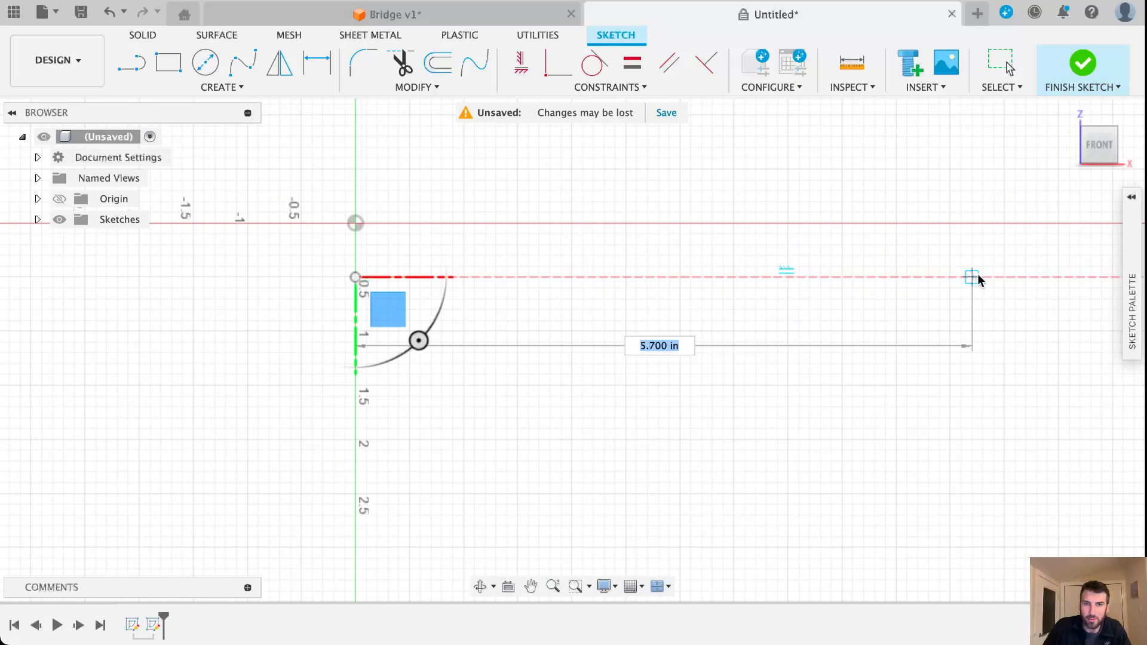
left_click(1004, 278)
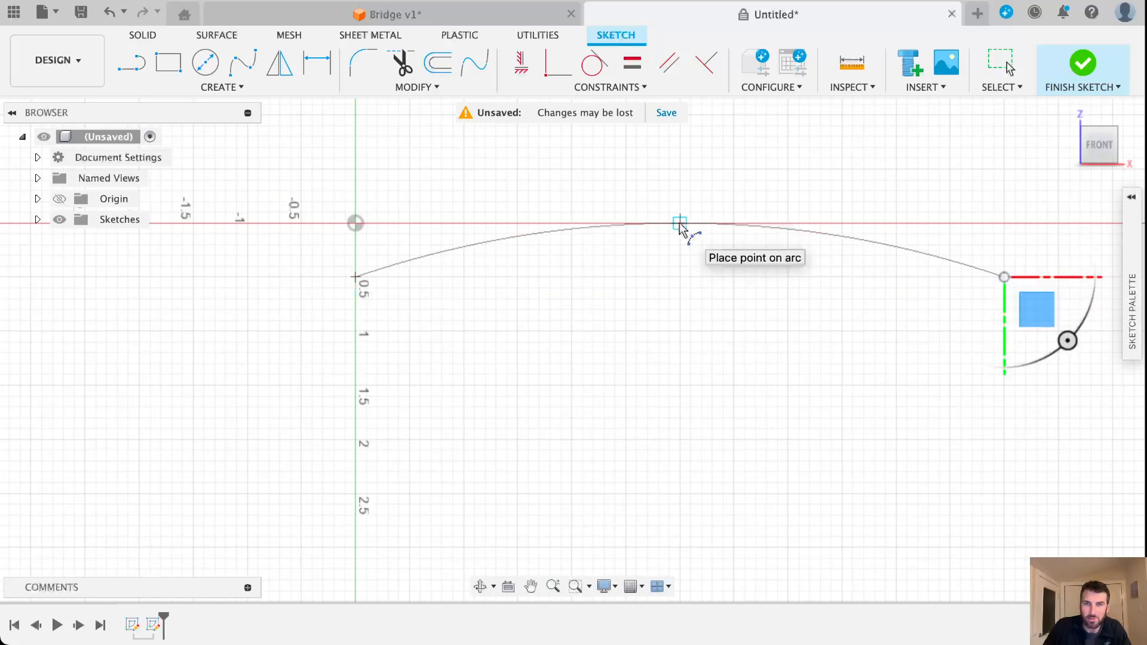
scroll(682, 227, "up", 3)
scroll(680, 227, "down", 2)
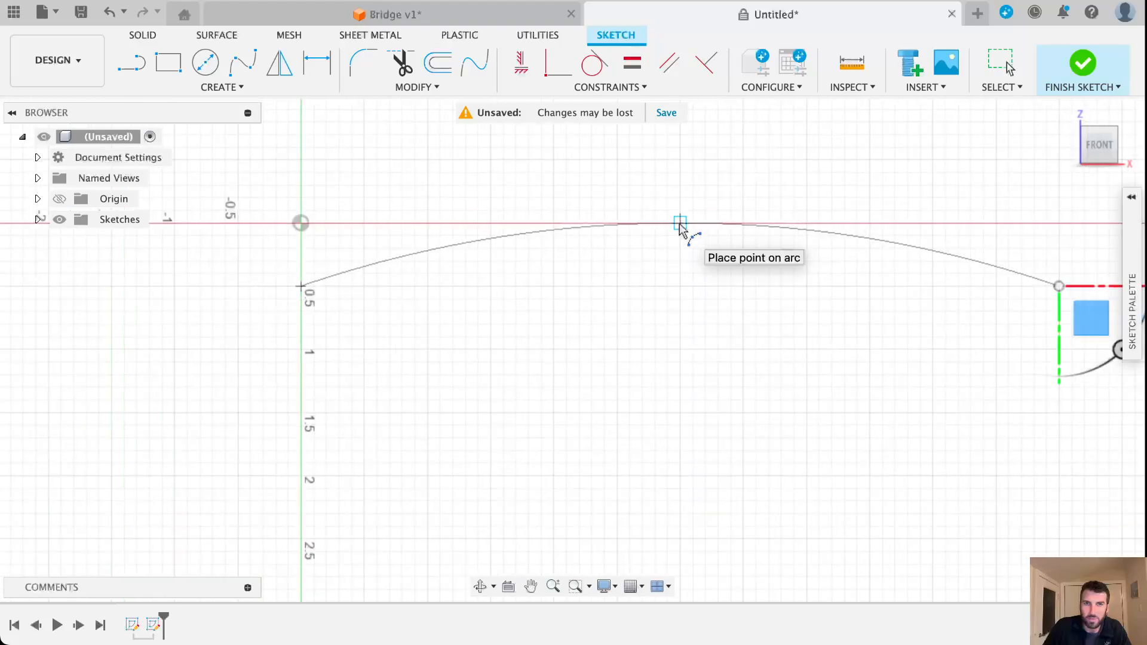
scroll(681, 227, "down", 2)
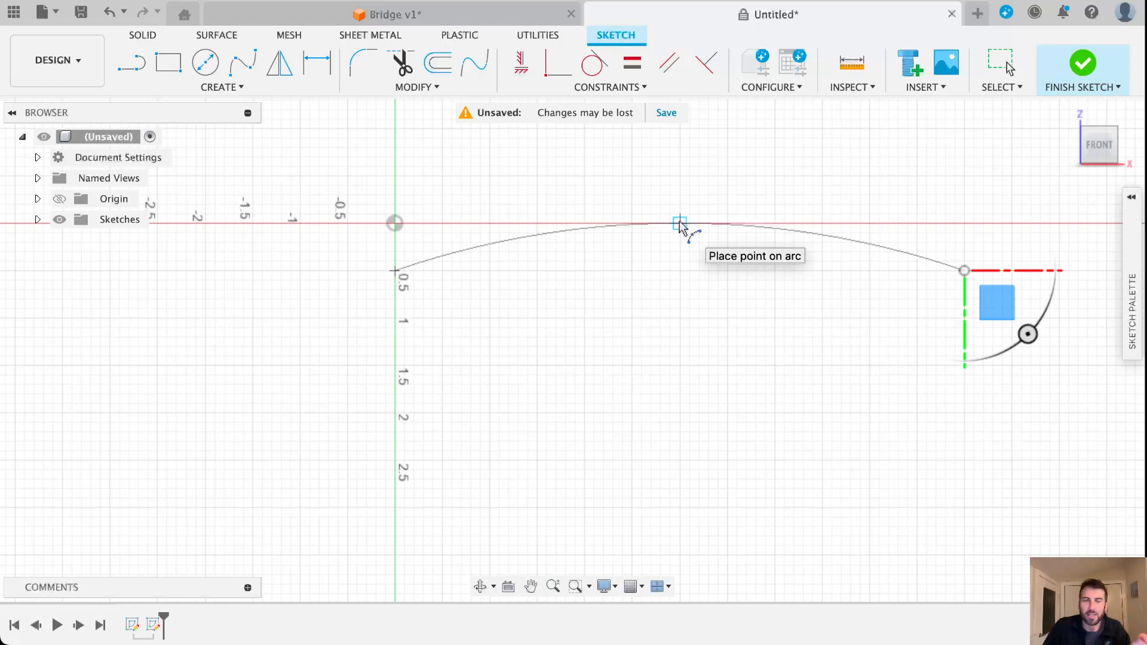
left_click(680, 224)
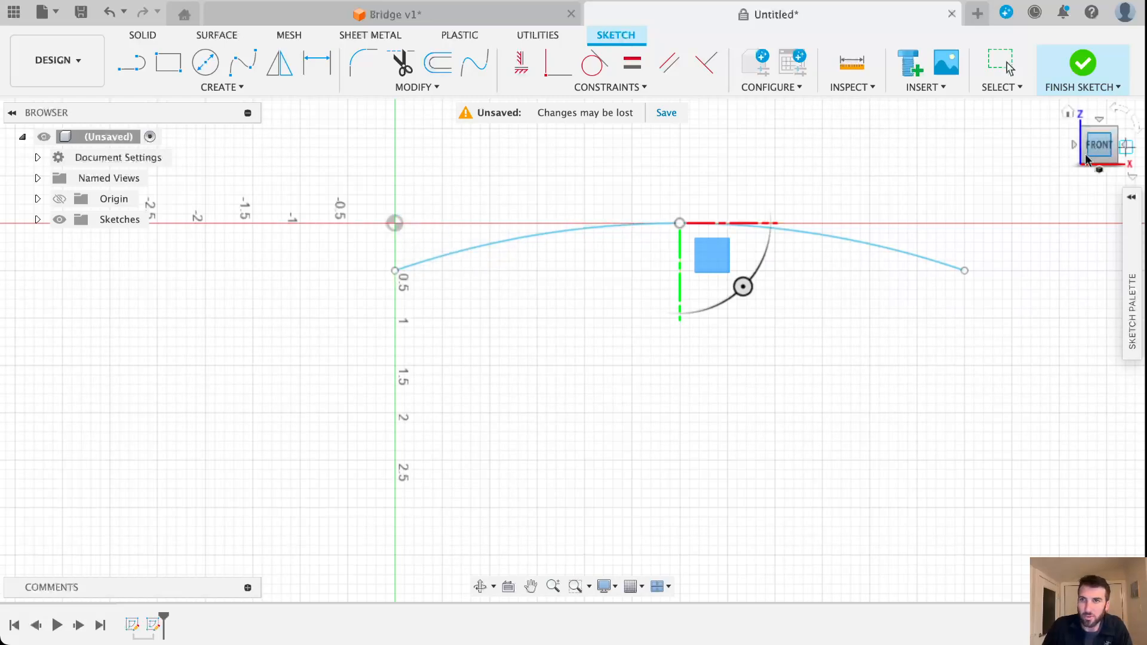
Step: Draw a vertical line about 0.7 in down from the arc's left end, followed by a horizontal line about 0.5 in inward
left_click_drag(1088, 160, 1079, 164)
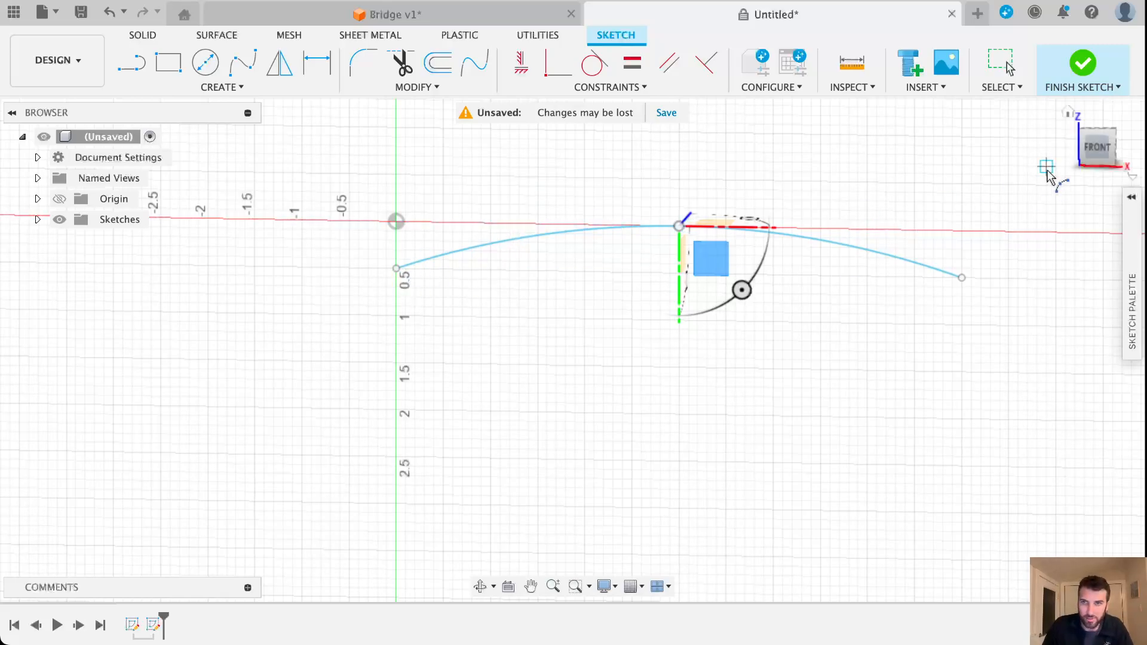
mouse_move(1112, 160)
left_mouse_down()
mouse_move(1133, 136)
mouse_move(1110, 145)
left_mouse_up()
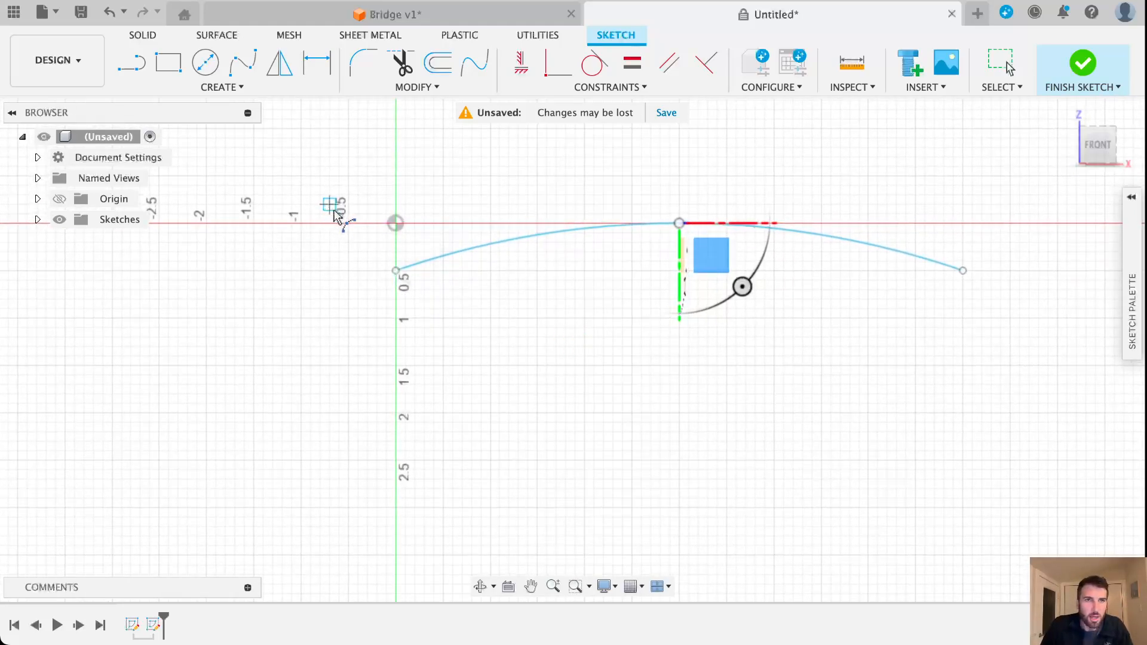
scroll(547, 301, "up", 2)
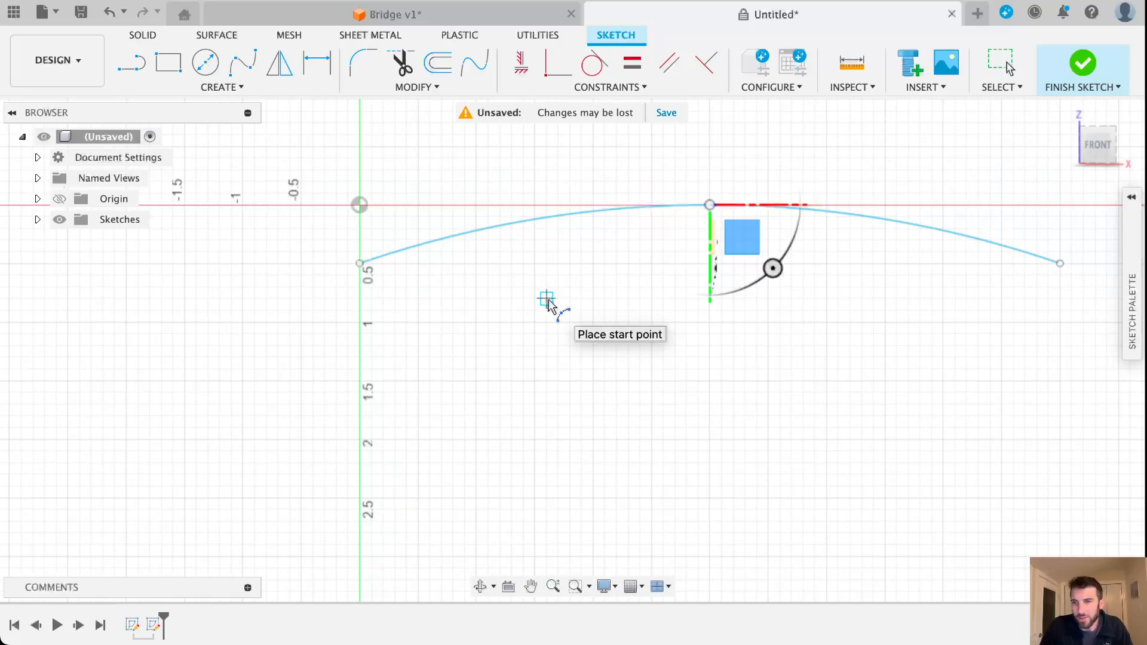
scroll(547, 300, "down", 1)
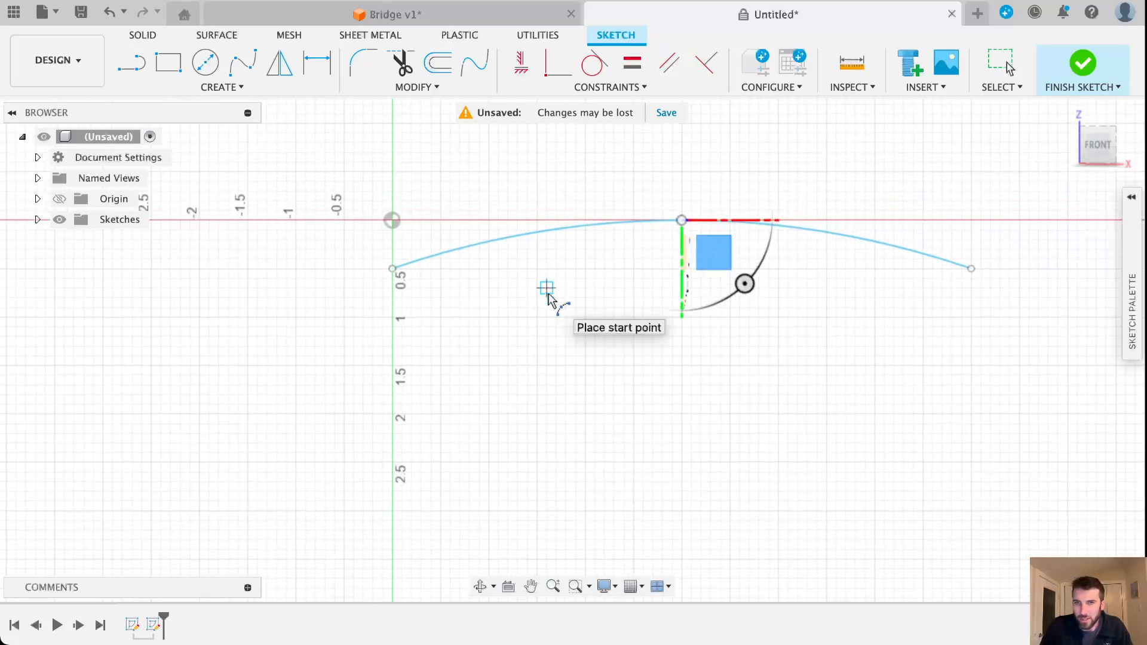
left_click(140, 70)
scroll(405, 270, "up", 2)
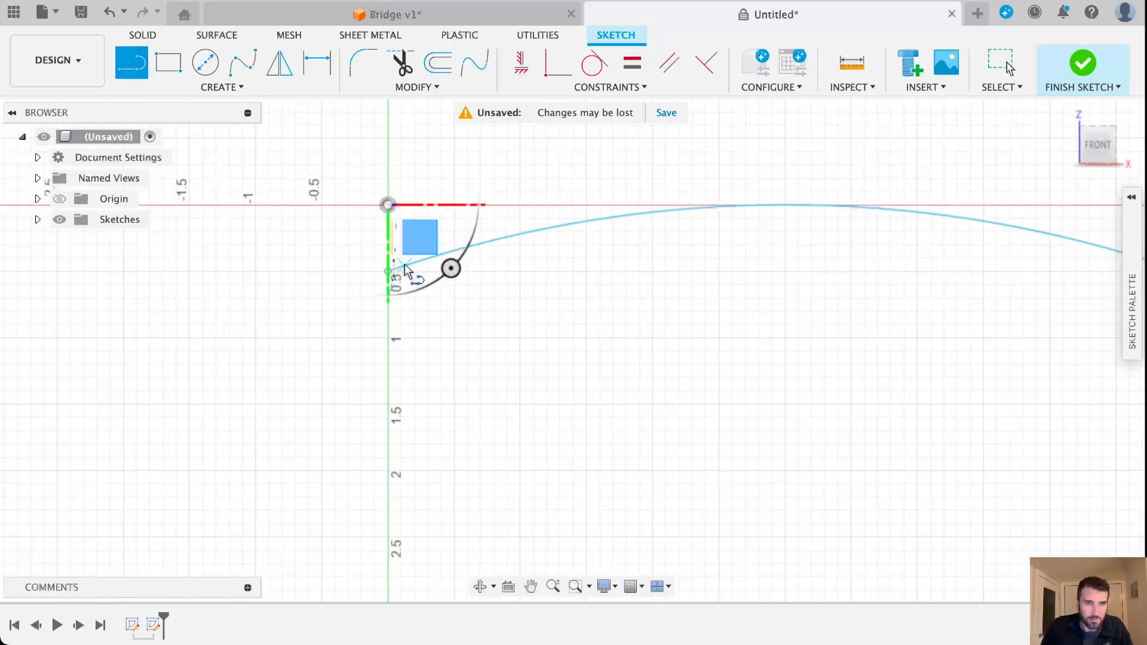
left_click(388, 272)
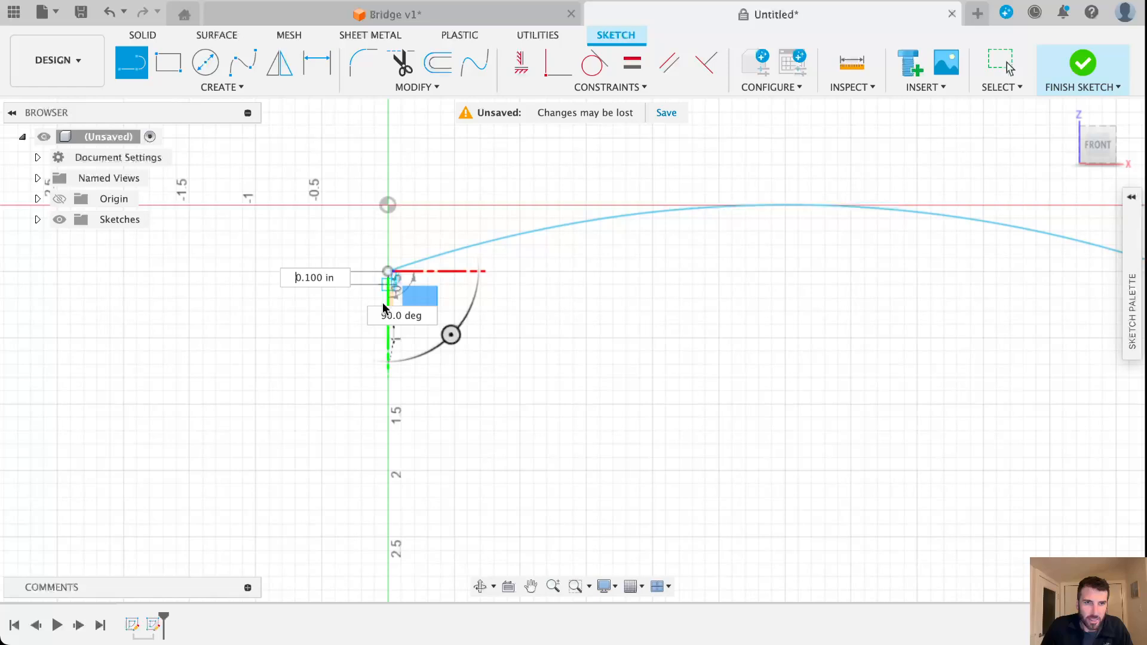
left_click(391, 363)
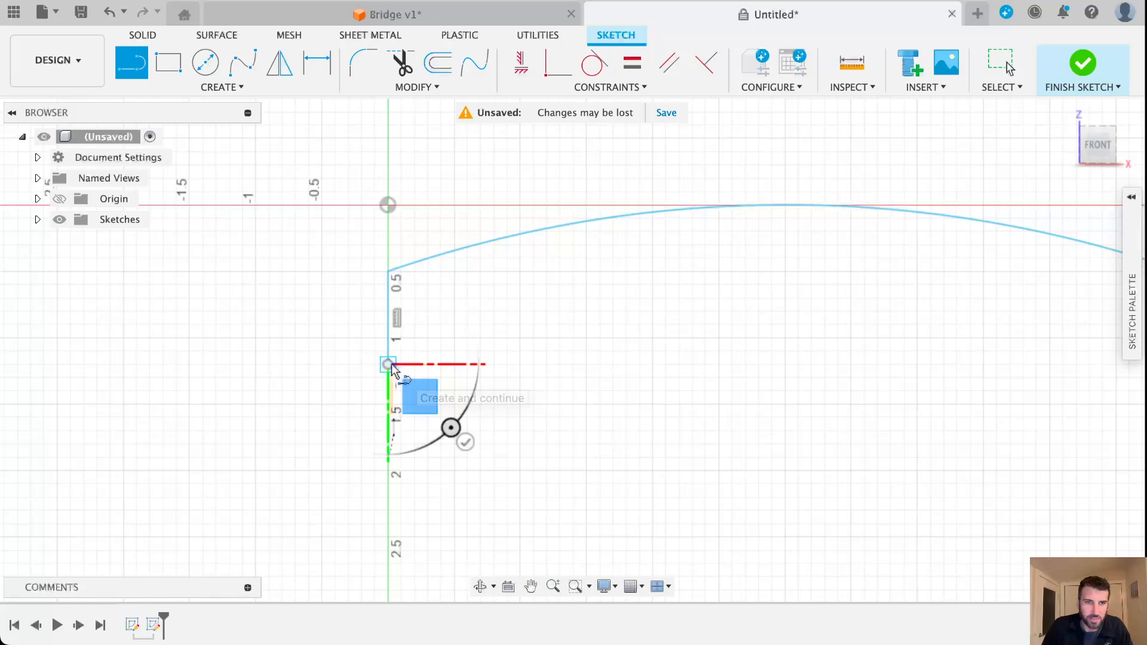
left_click(455, 365)
mouse_move(657, 402)
middle_mouse_down()
mouse_move(513, 331)
mouse_move(432, 333)
middle_mouse_up()
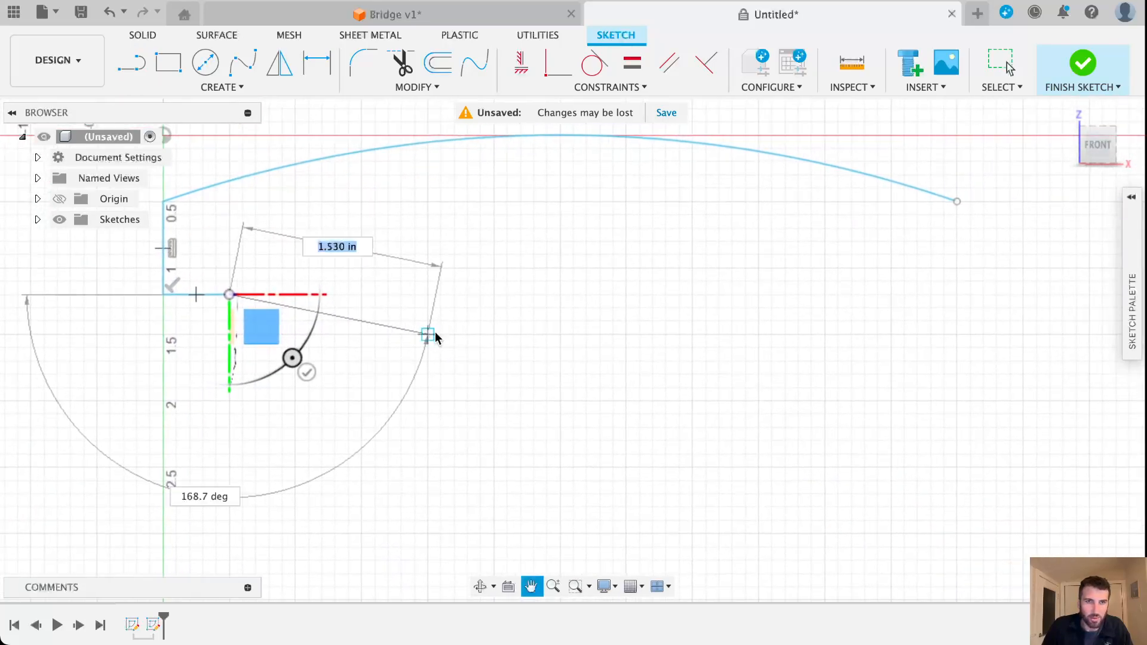
key("Escape")
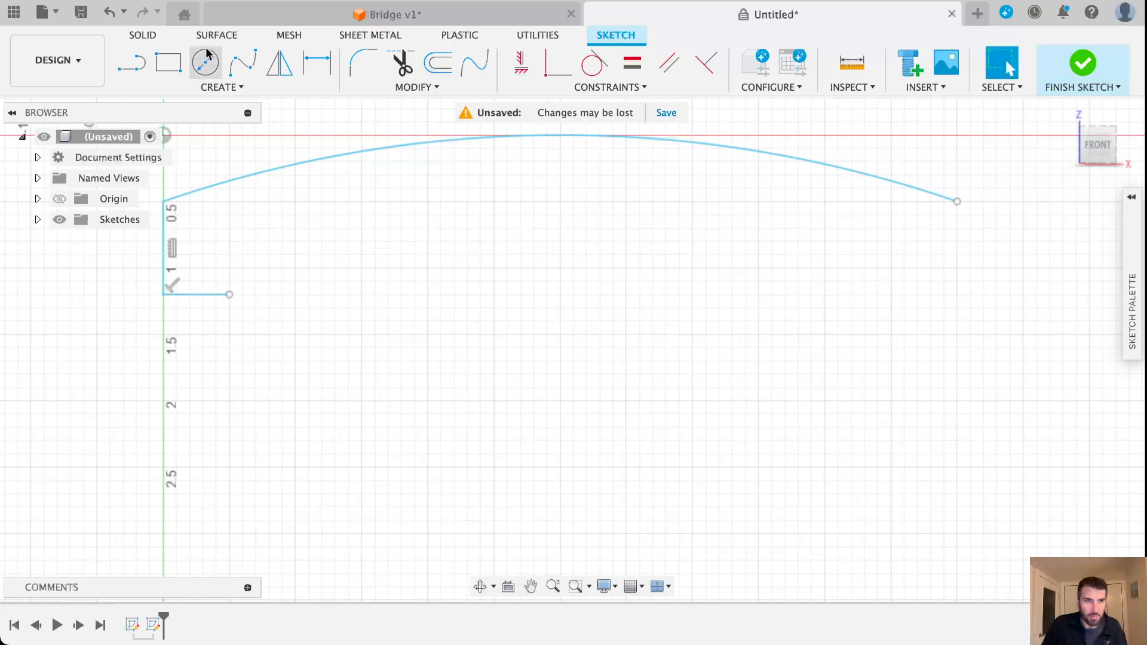
Step: Draw a matching vertical line about 0.7 in down from the arc's right end and a horizontal line about 0.5 in inward
left_click(131, 61)
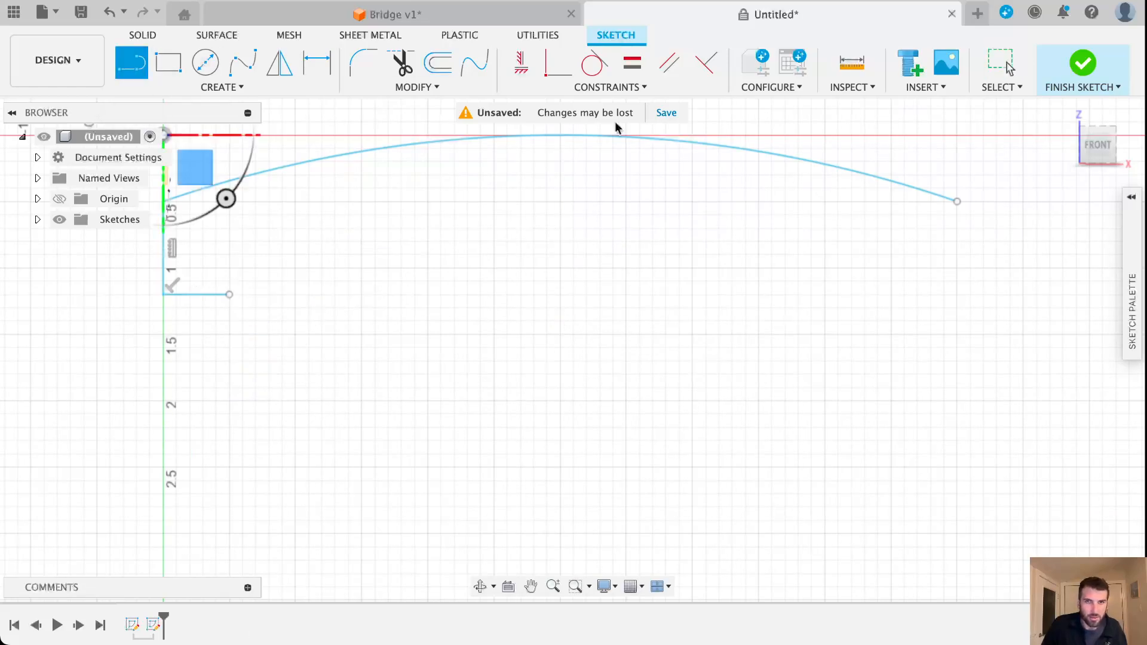
left_click(956, 202)
left_click(958, 294)
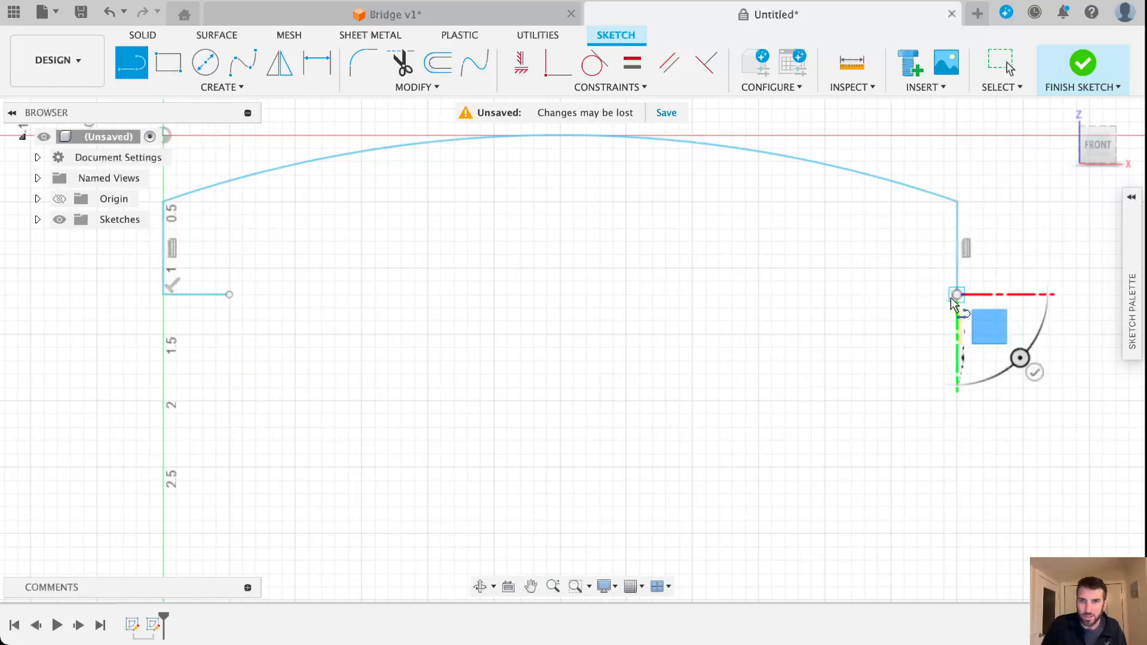
left_click(891, 295)
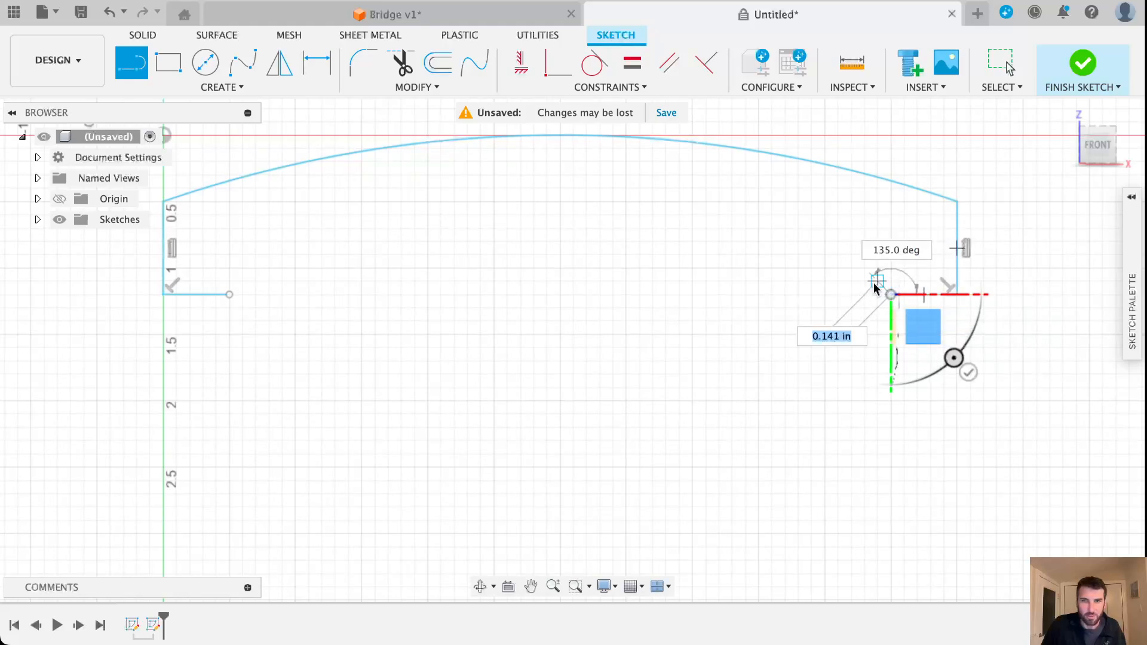
key("Escape")
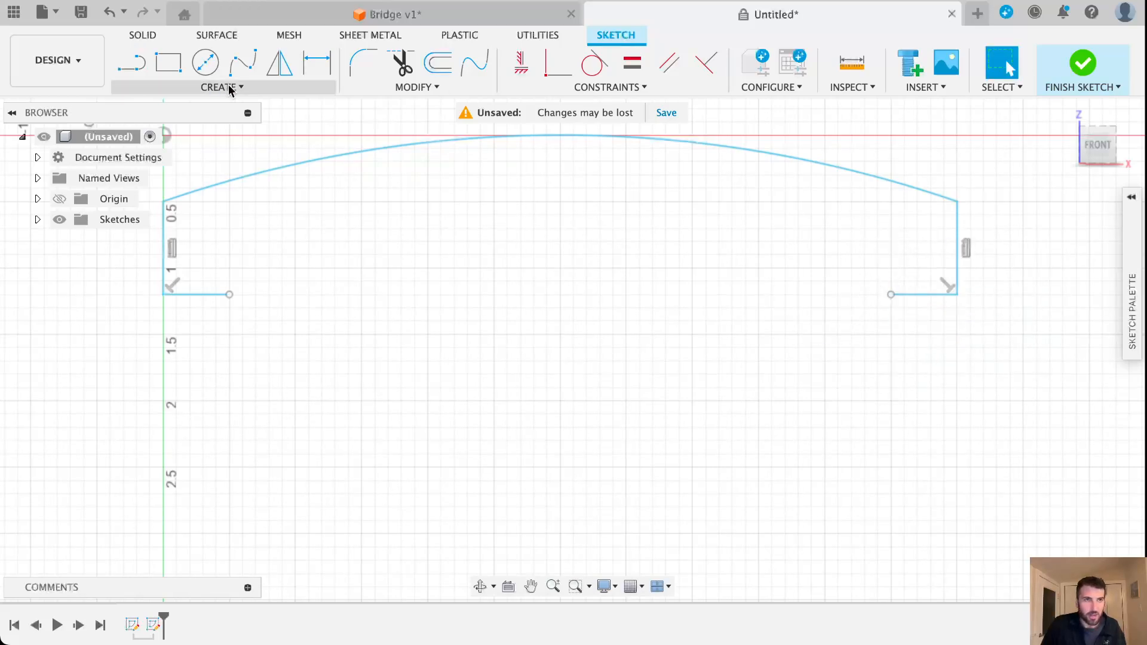
Step: Sketch a 3-point arc about 5 in wide joining the inner line ends, peaking about 0.5 in below the upper arc, and finish the sketch
left_click(192, 83)
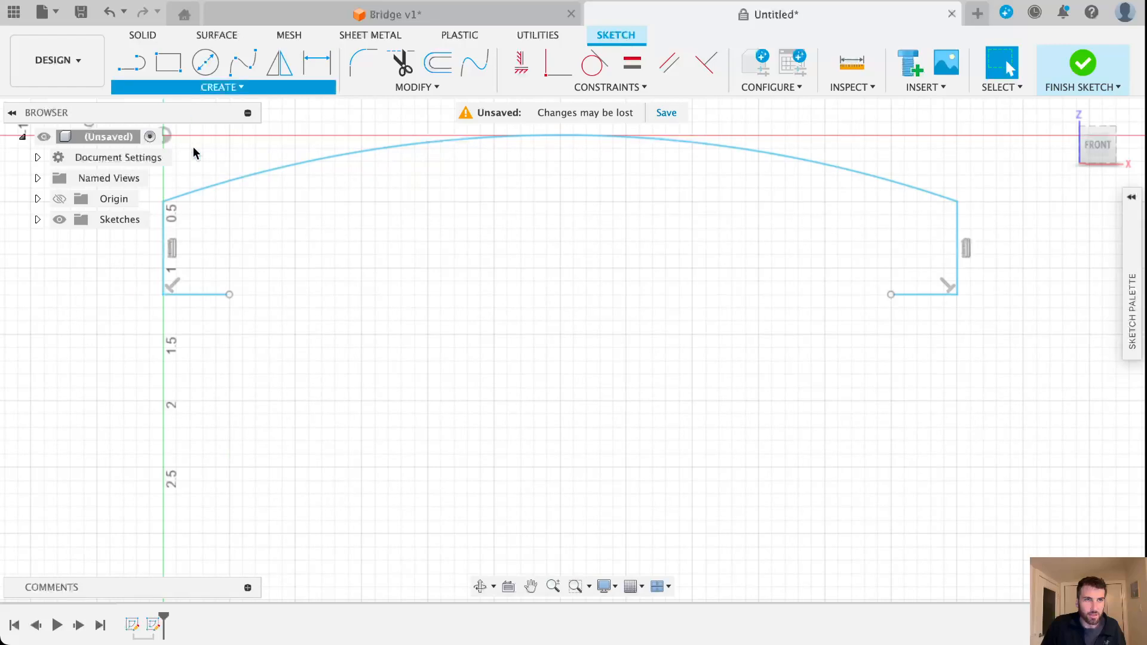
mouse_move(196, 160)
left_click(341, 161)
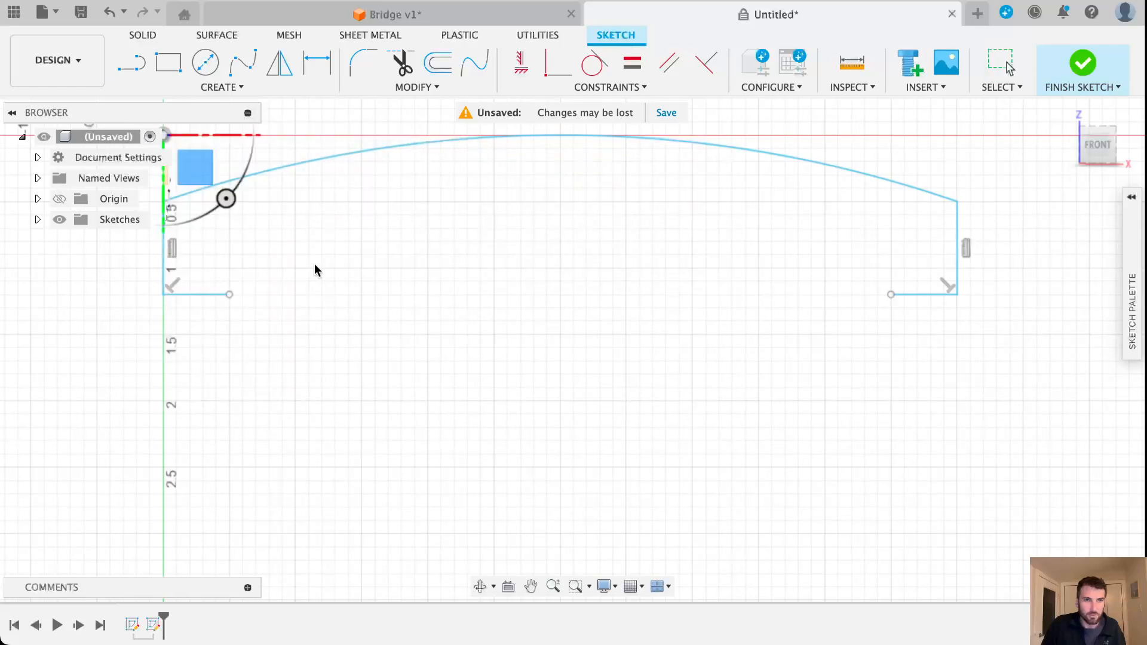
left_click(230, 295)
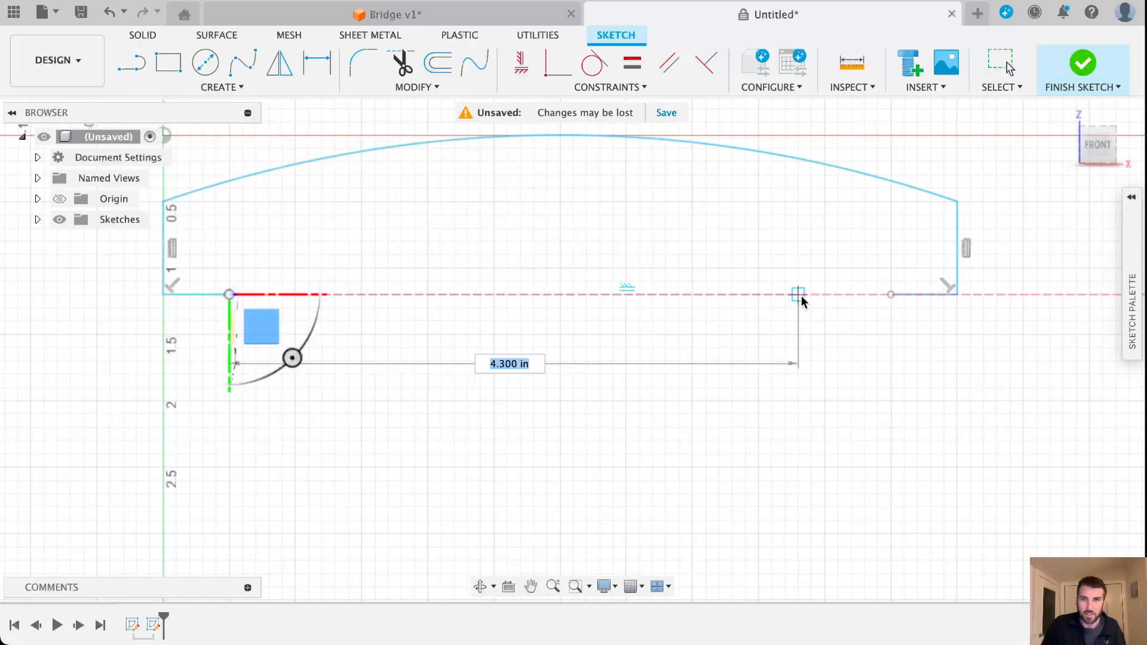
left_click(891, 294)
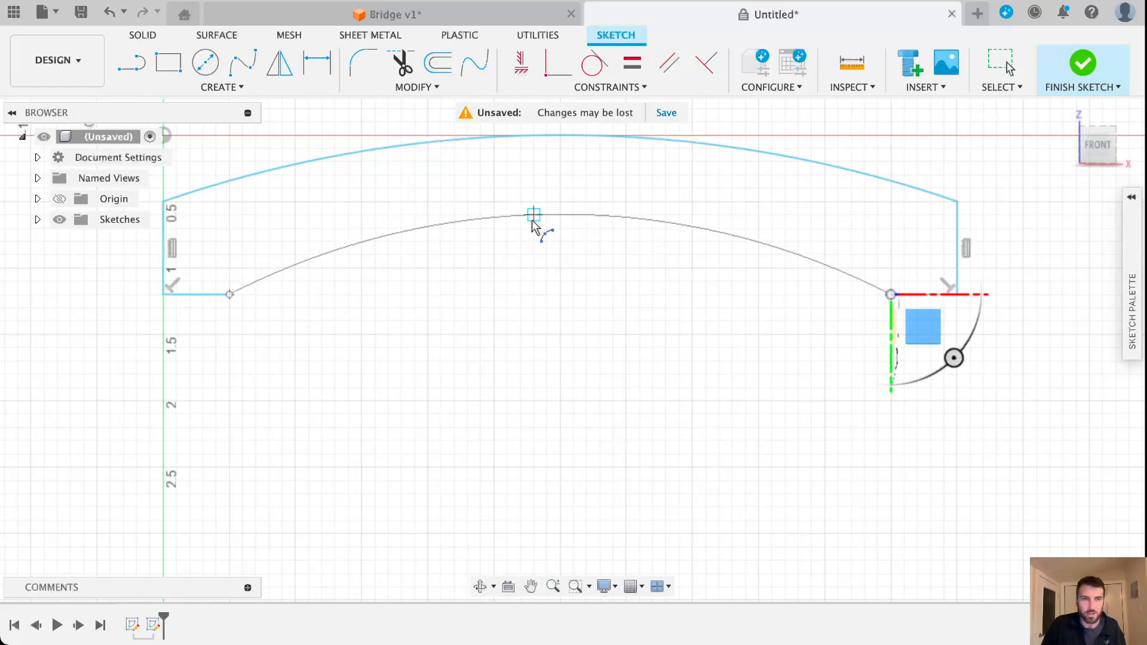
left_click(559, 203)
middle_click_drag(625, 341, 615, 415)
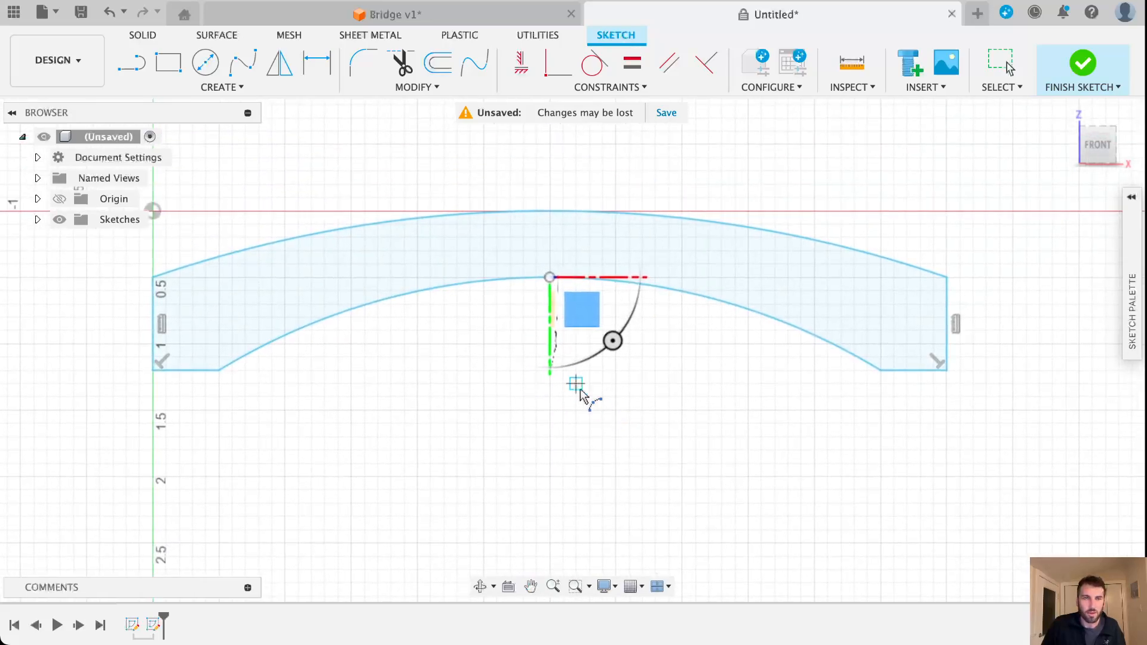
left_click(1084, 63)
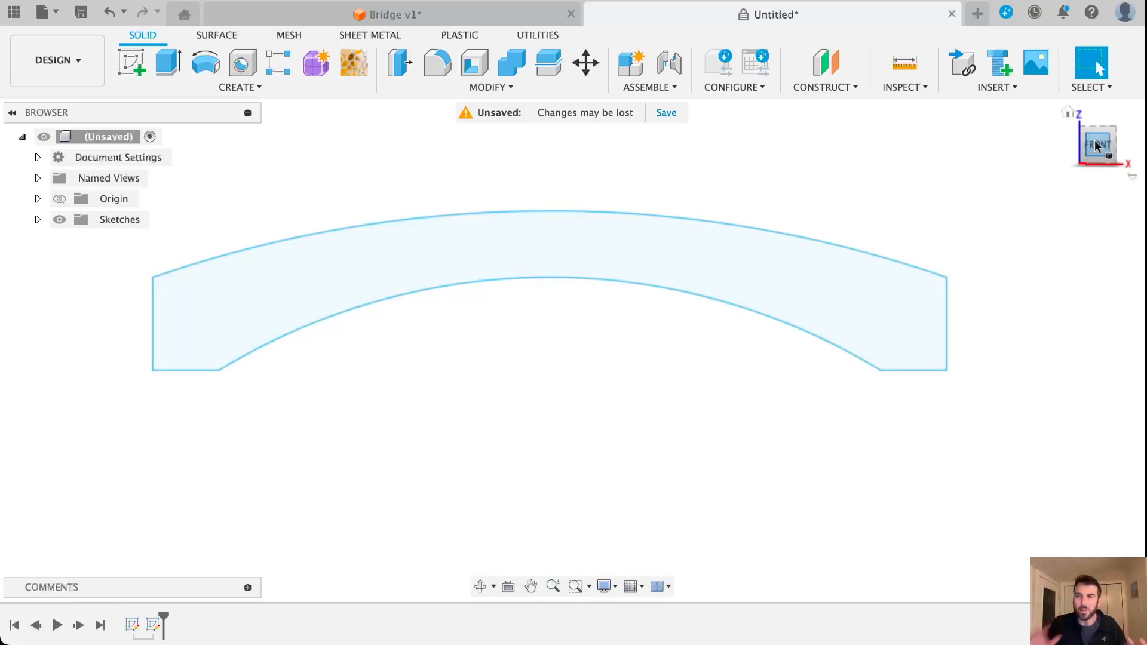
Step: Extrude the closed bridge profile by -0.50 in to one side as a new body
left_click_drag(1097, 146, 1063, 155)
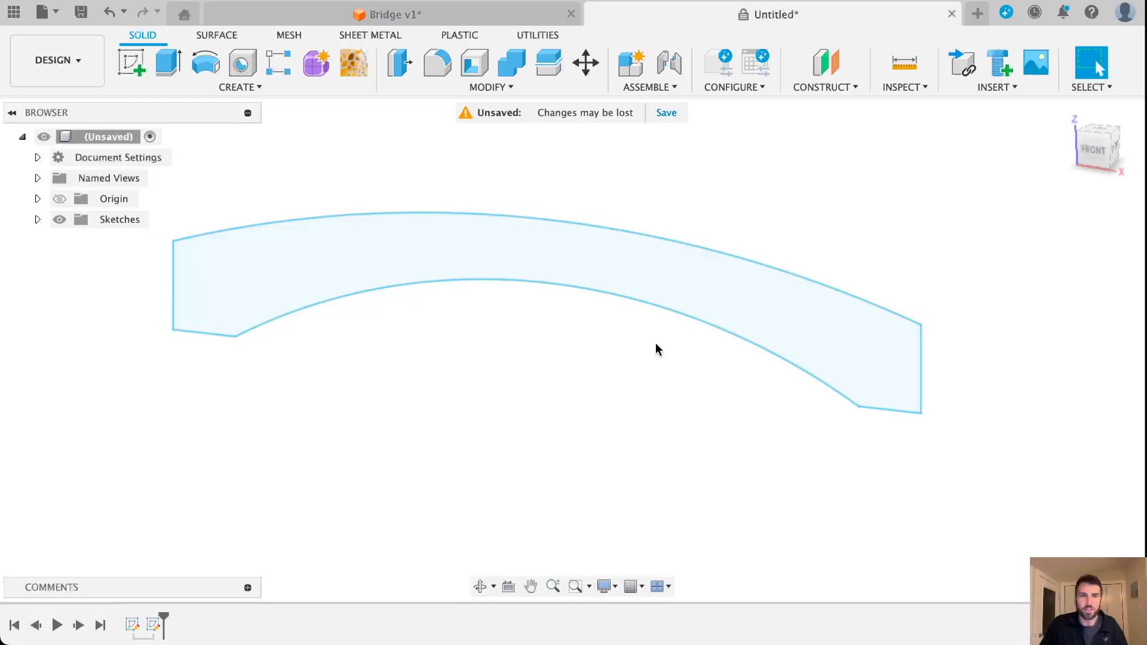
left_click(163, 63)
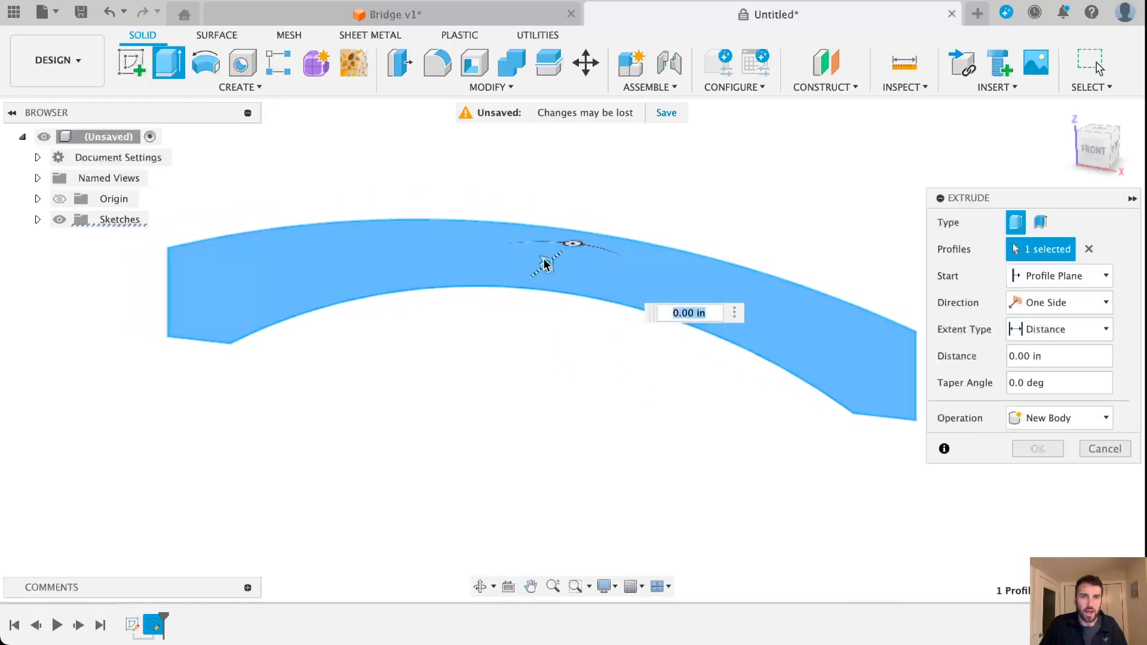
left_click_drag(545, 269, 513, 291)
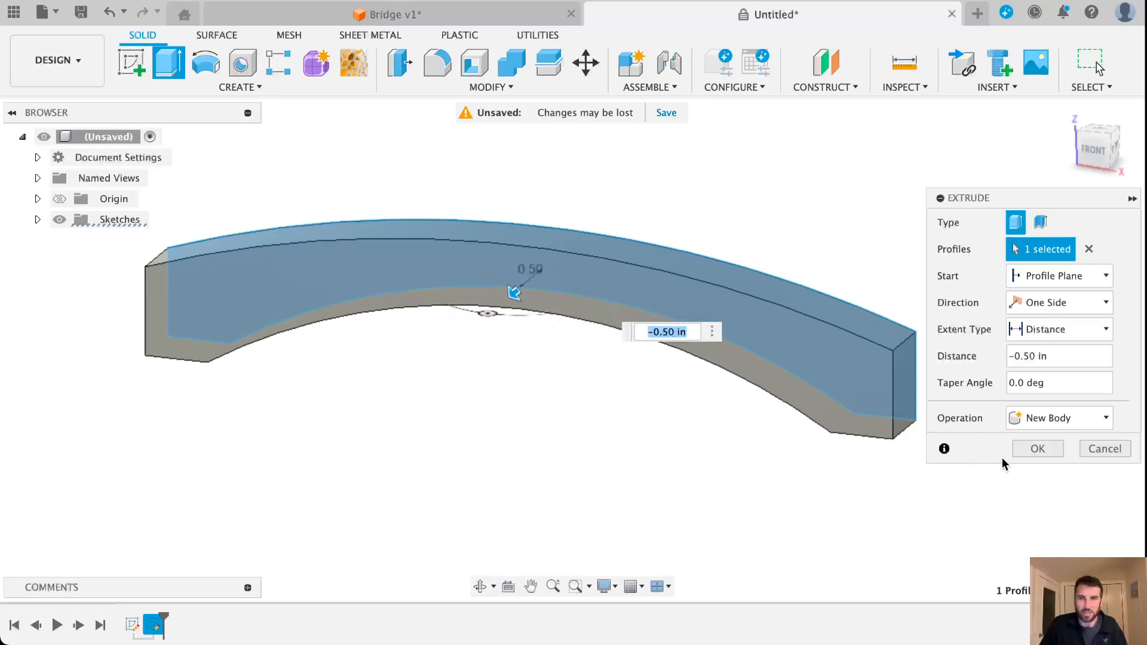
left_click(1029, 450)
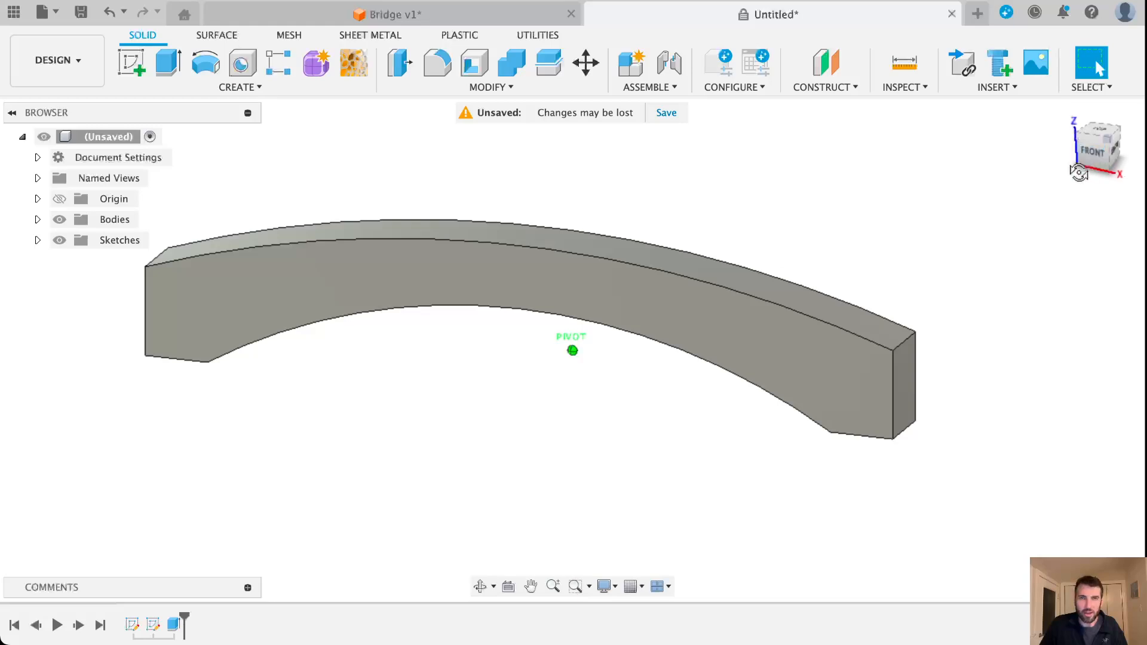
left_click_drag(1080, 172, 1105, 151)
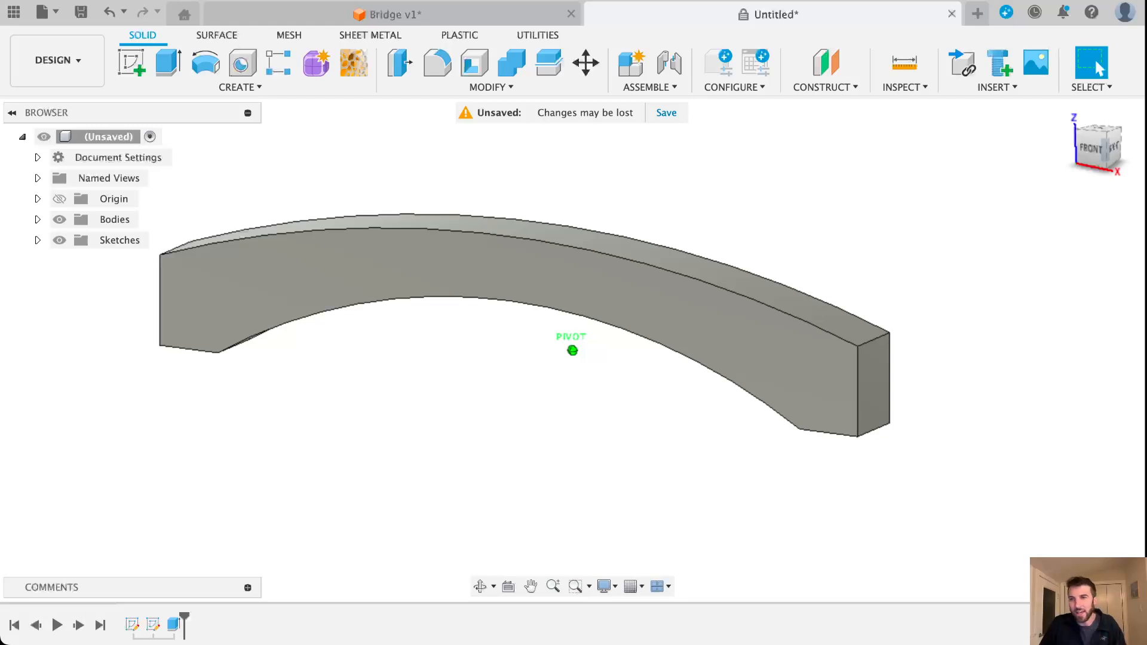
left_click_drag(1107, 136, 1110, 136)
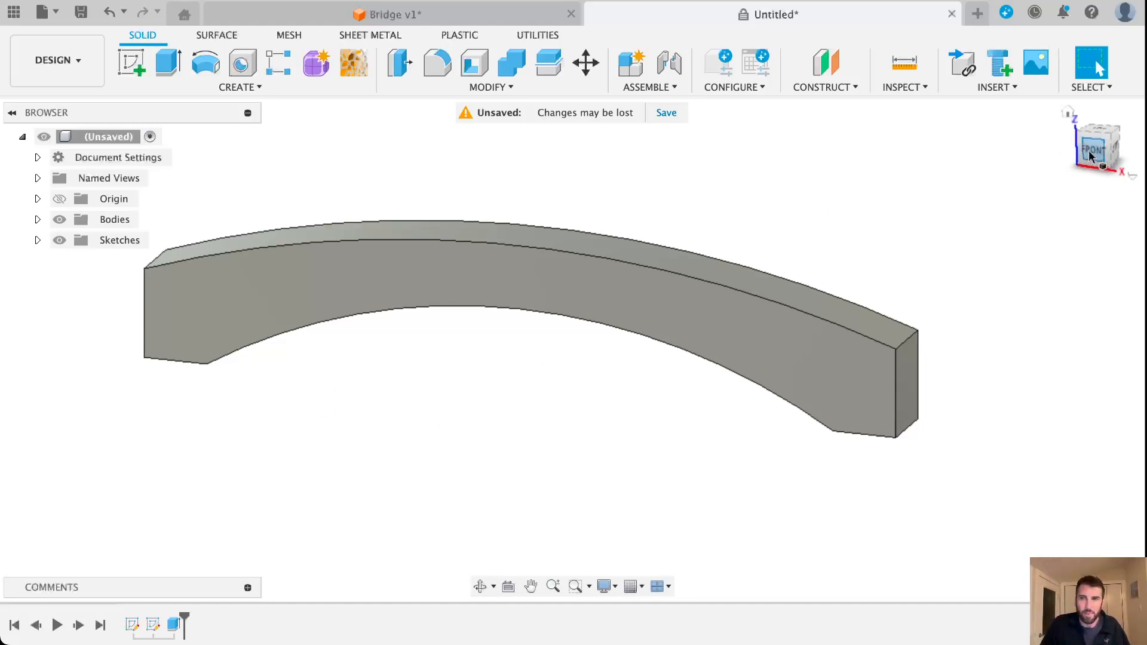
left_click_drag(1087, 149, 1088, 154)
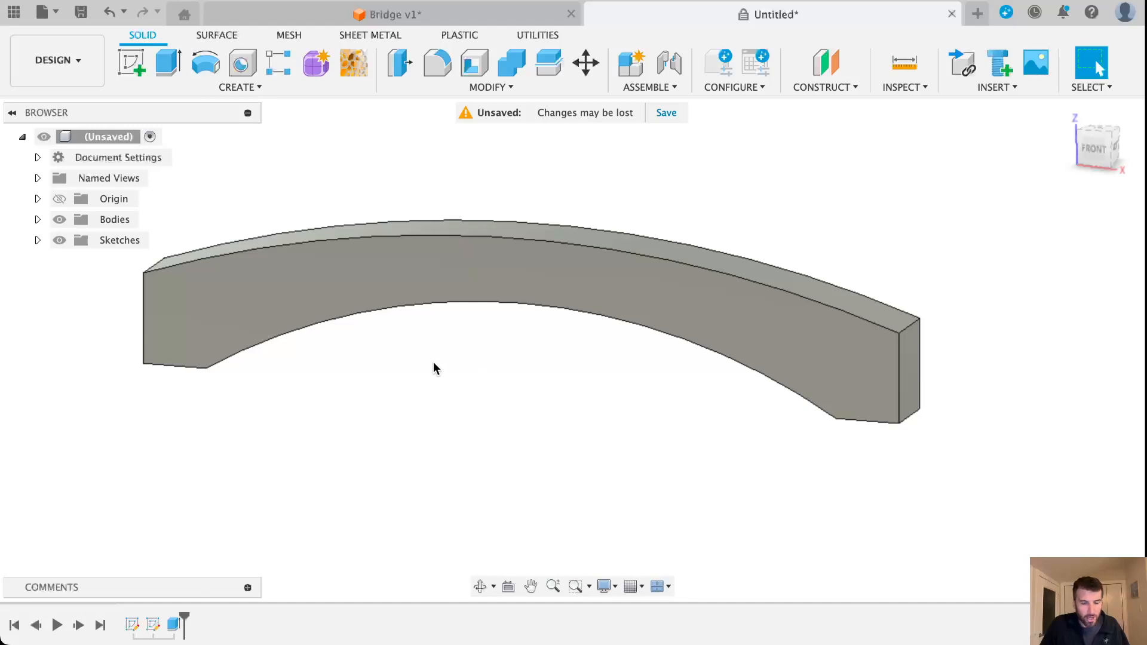
Step: Hide the bodies, show the bridge profile in Sketch2, and delete the unused Sketch1
left_click(38, 220)
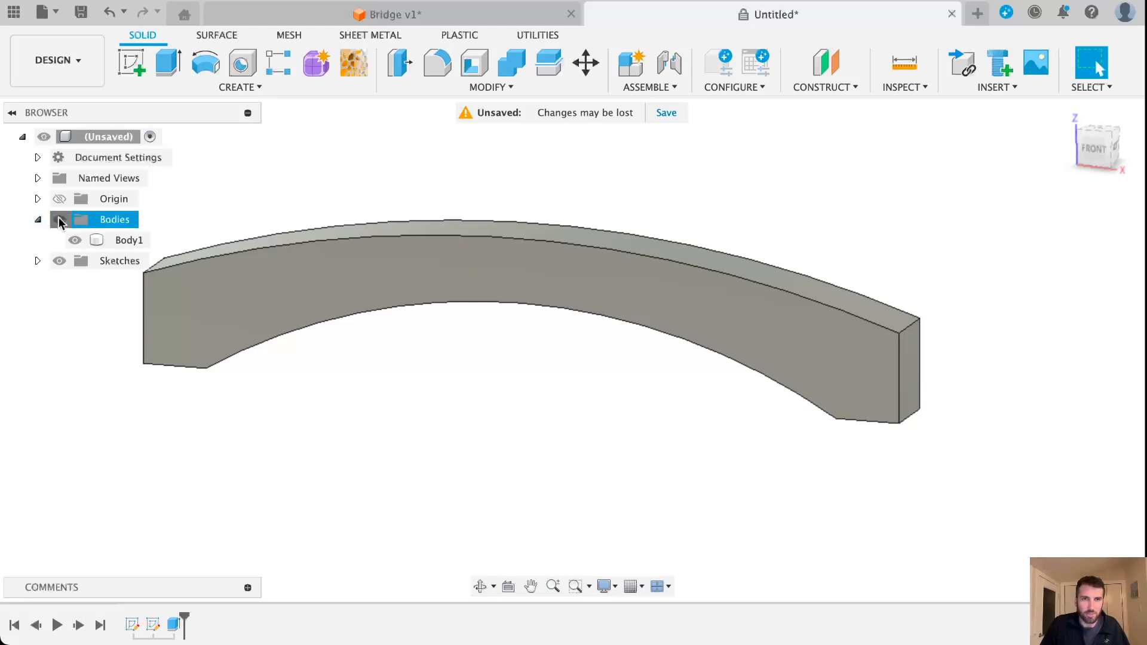
left_click(58, 220)
left_click(38, 262)
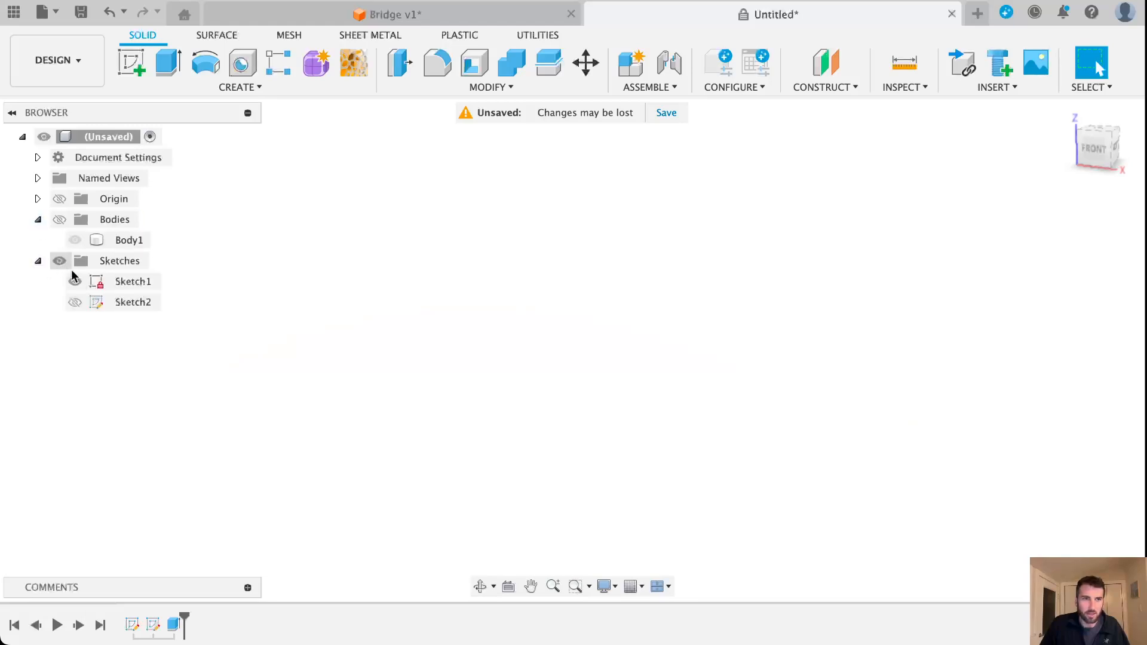
left_click(75, 303)
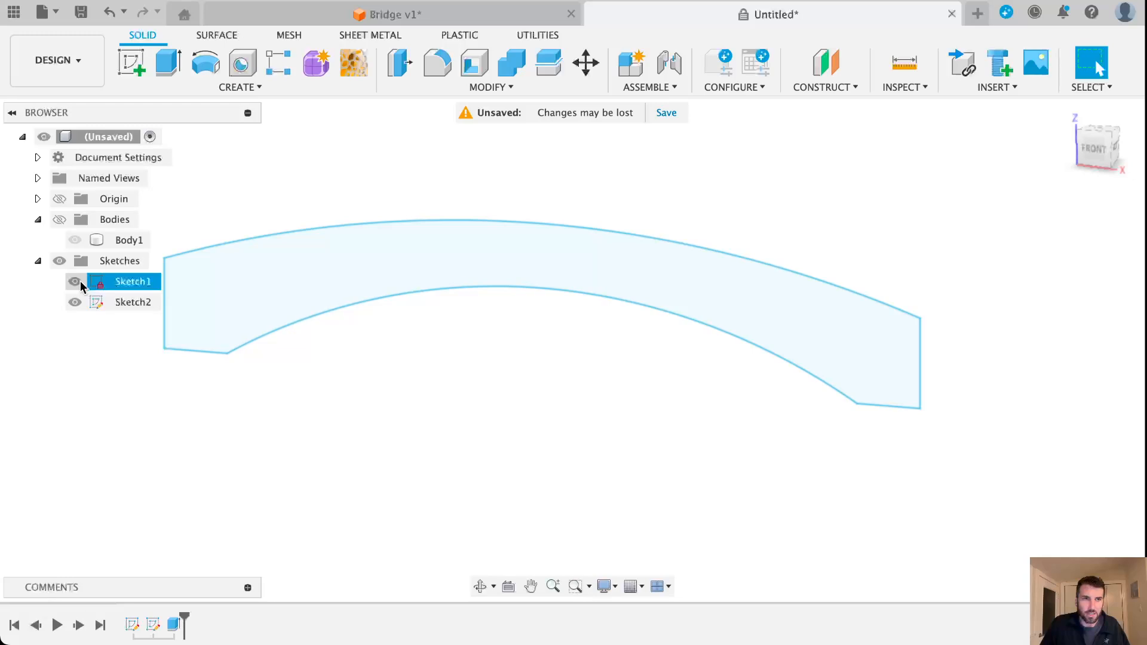
left_click(133, 305)
left_click_drag(122, 282, 141, 279)
key("Delete")
left_click(120, 273)
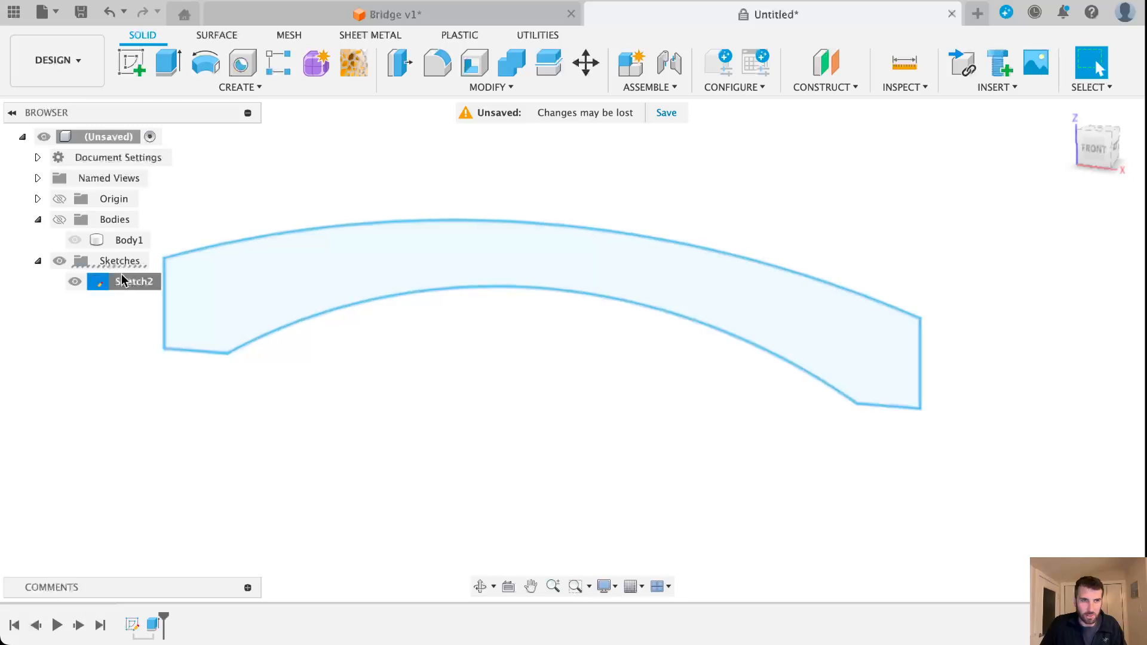
Step: Edit Sketch2 to offset the entire closed bridge outline inward by -0.084 in, and finish the sketch
double_click(121, 282)
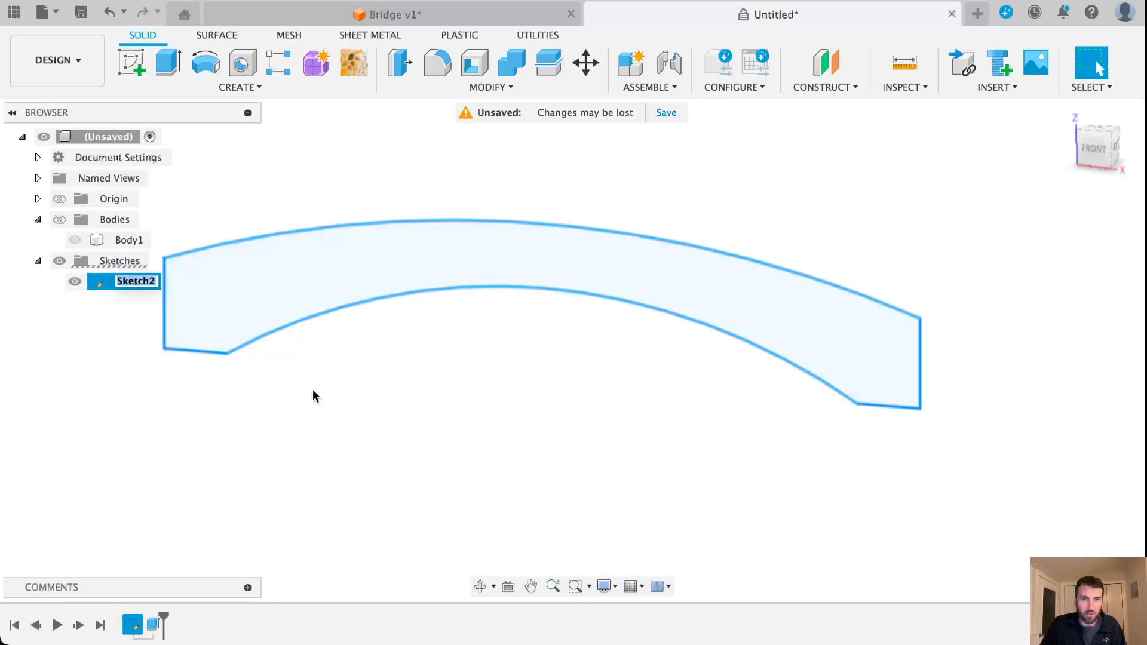
left_click(1094, 150)
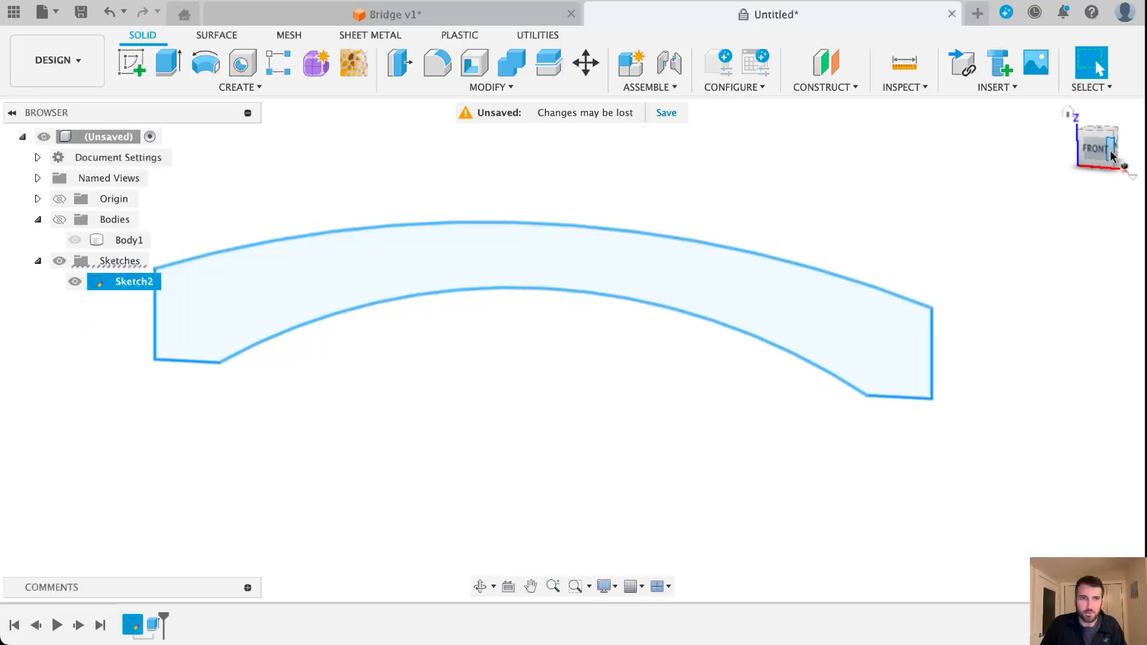
middle_click_drag(249, 425, 322, 435)
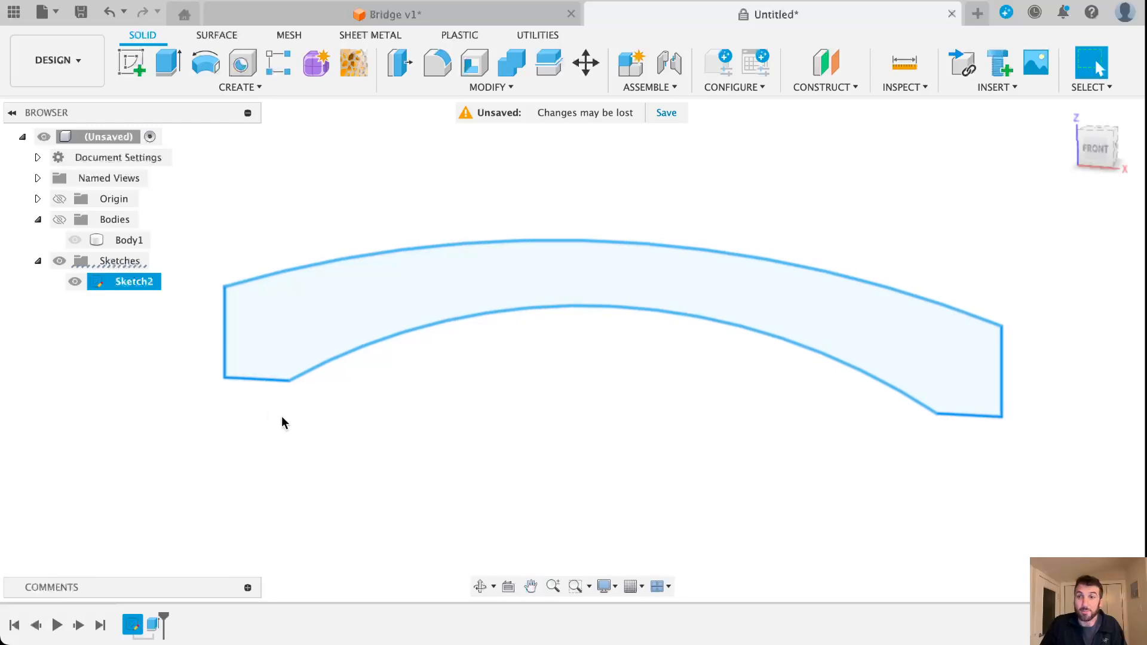
left_click(162, 344)
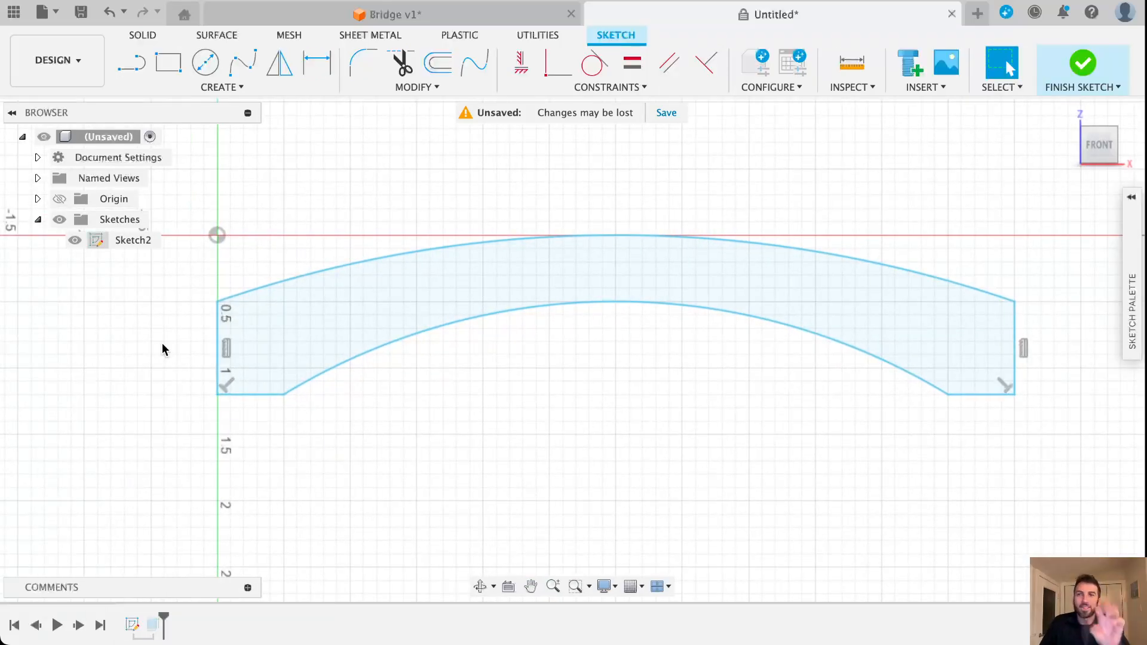
scroll(384, 419, "up", 2)
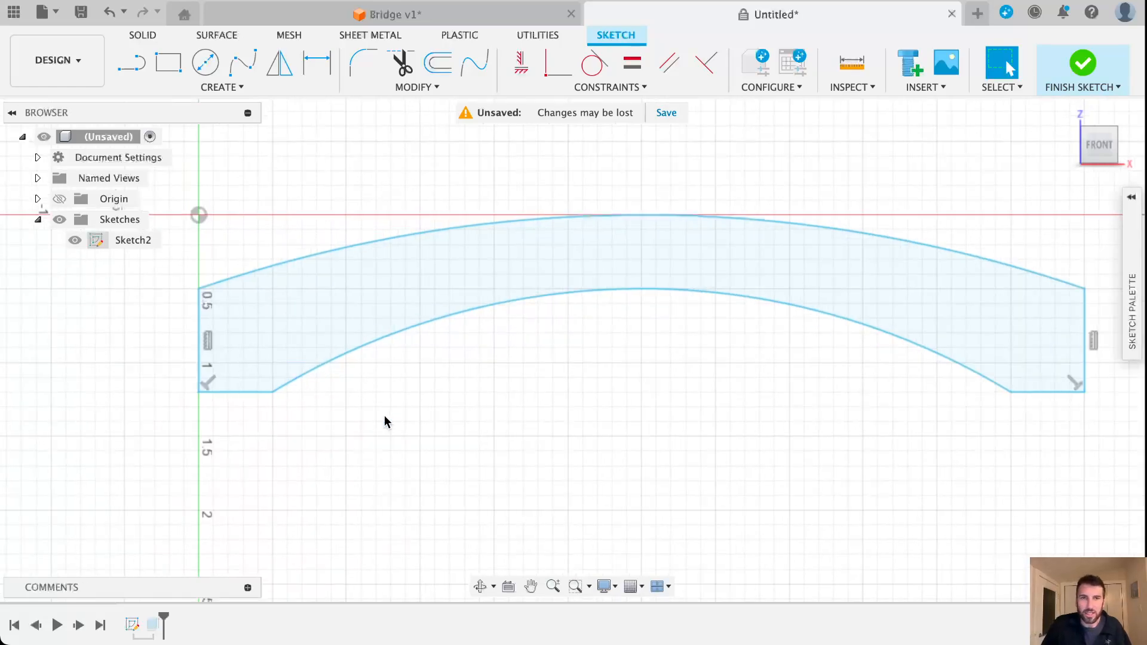
middle_click_drag(520, 433, 466, 458)
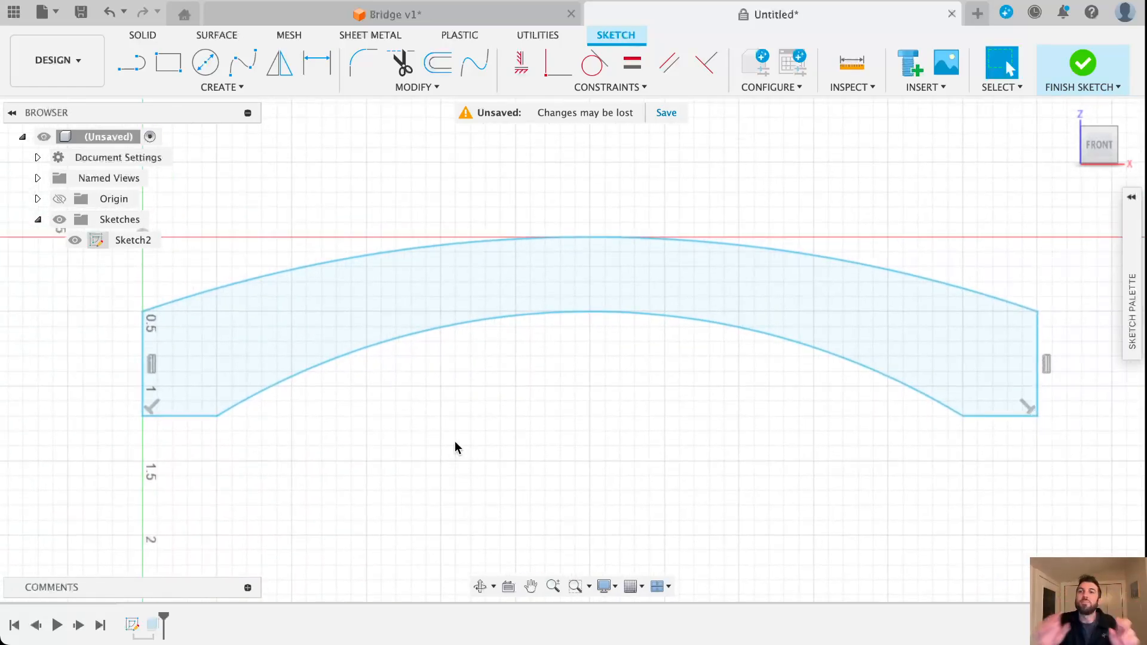
left_click(439, 63)
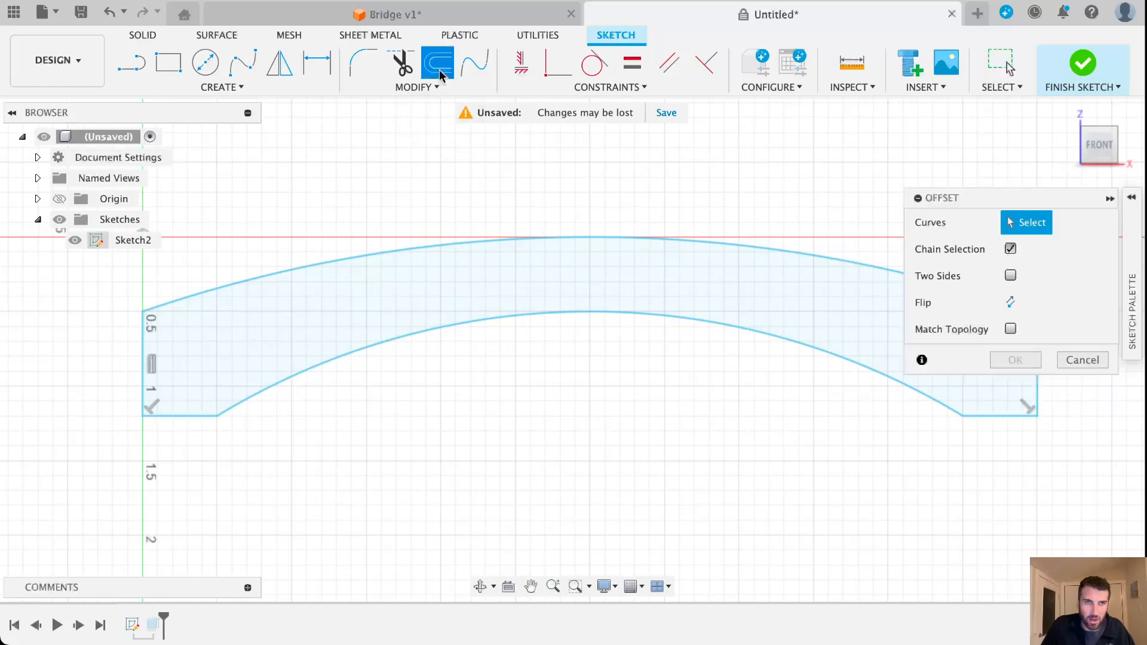
left_click(438, 246)
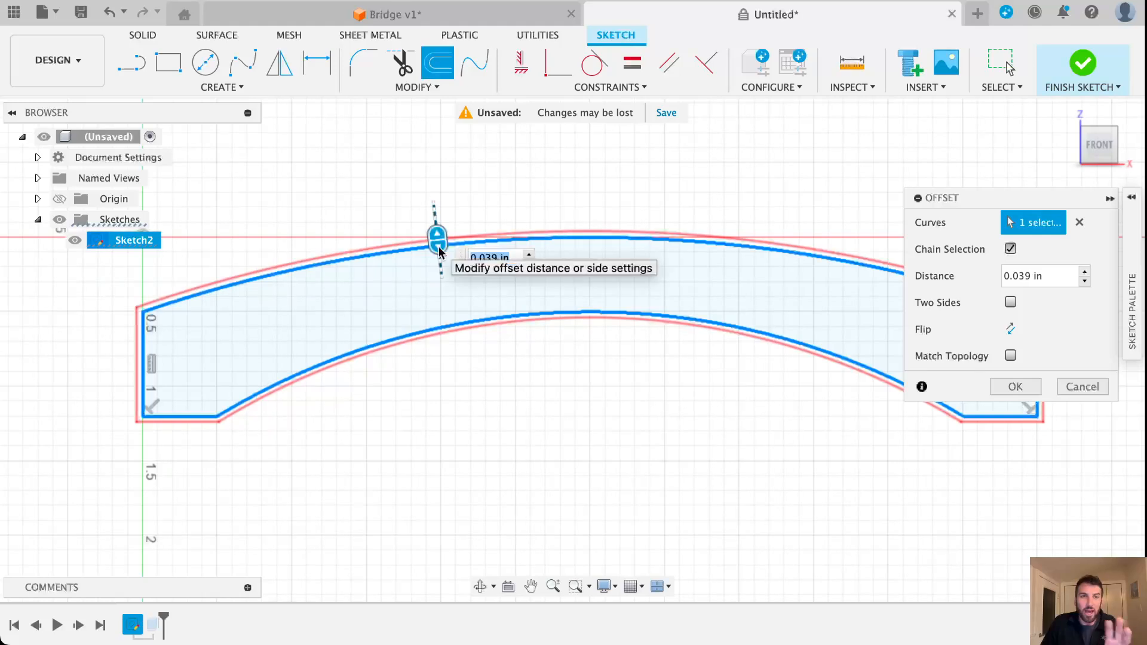
mouse_move(437, 239)
left_mouse_down()
mouse_move(436, 221)
mouse_move(440, 260)
left_mouse_up()
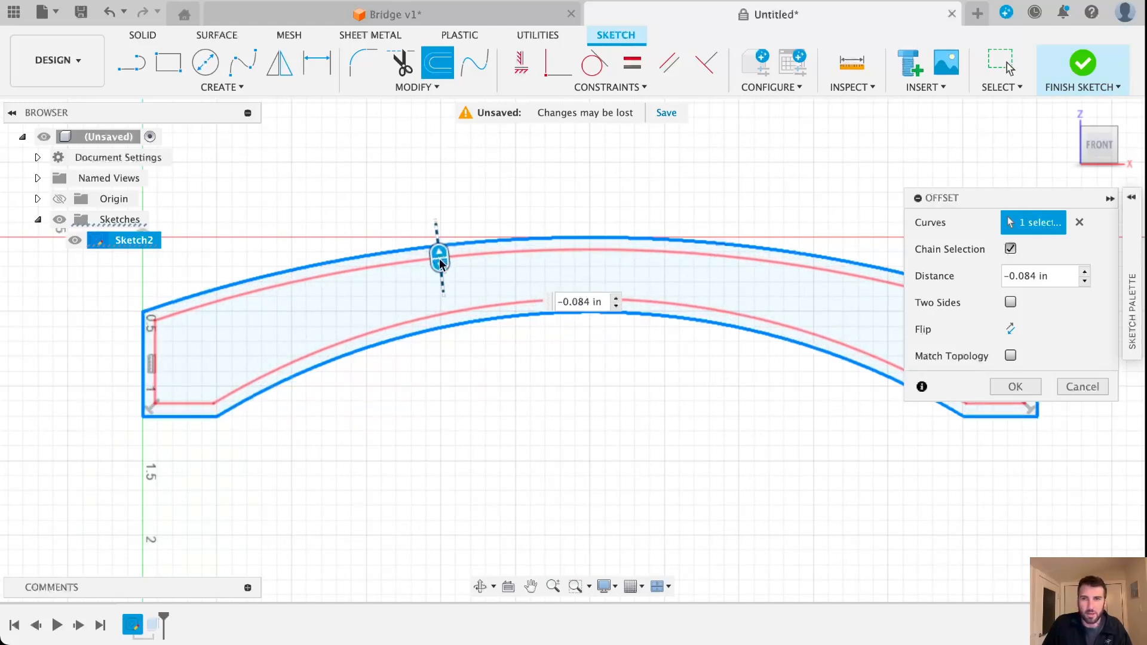
left_click(1017, 387)
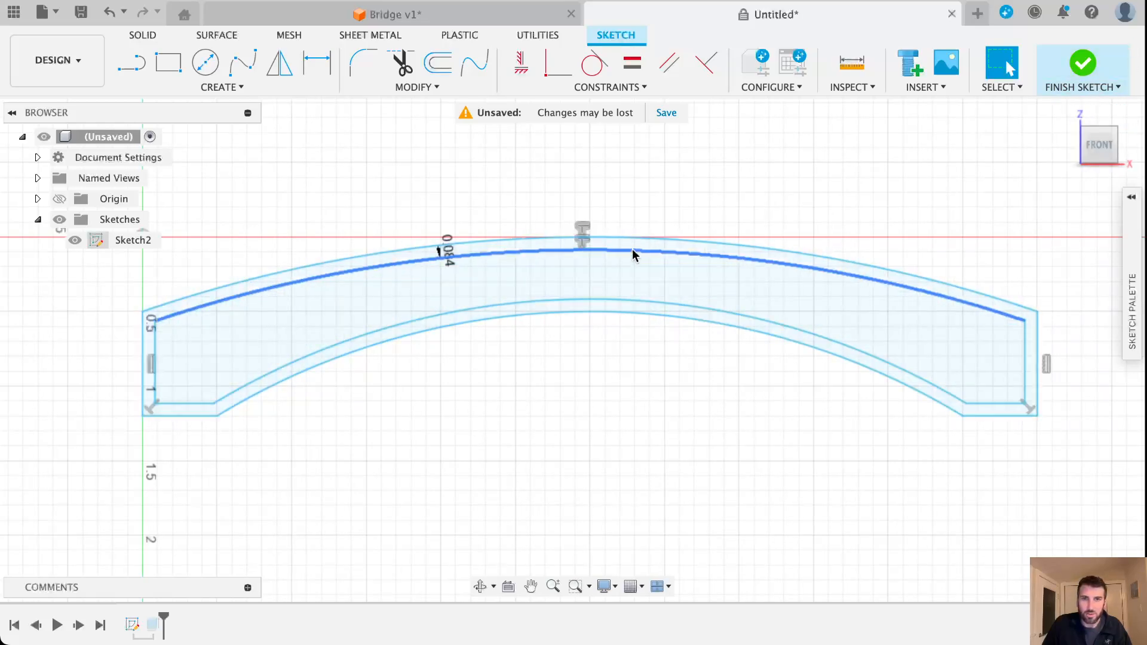
left_click(1088, 71)
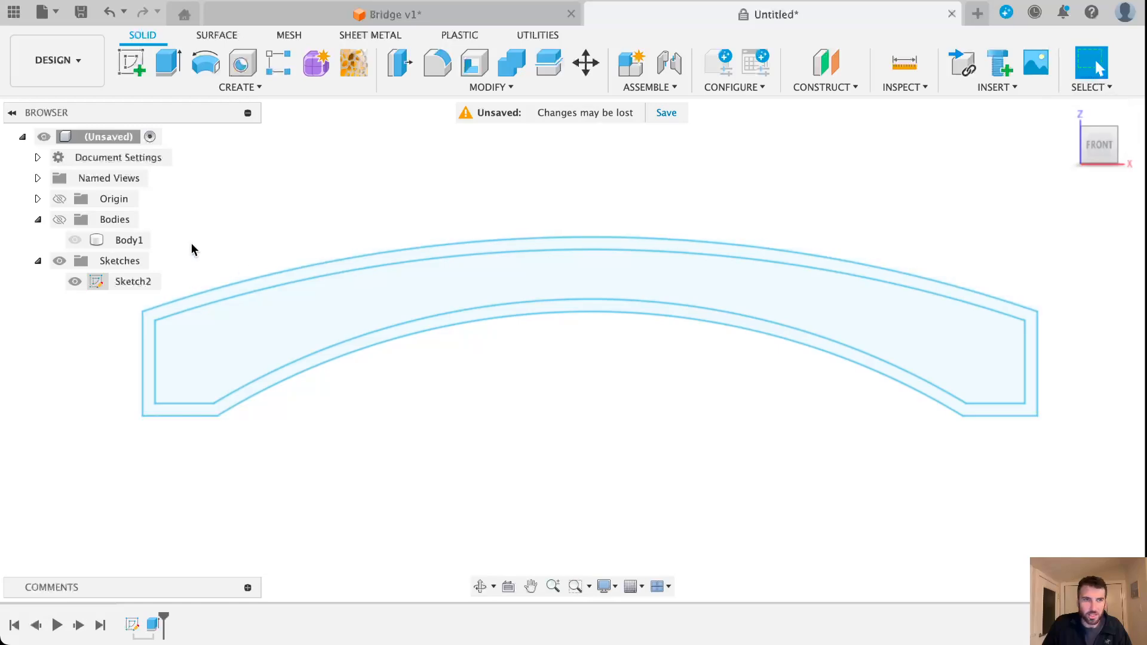
Step: Show the extruded bridge body and hide Sketch2
left_click(74, 241)
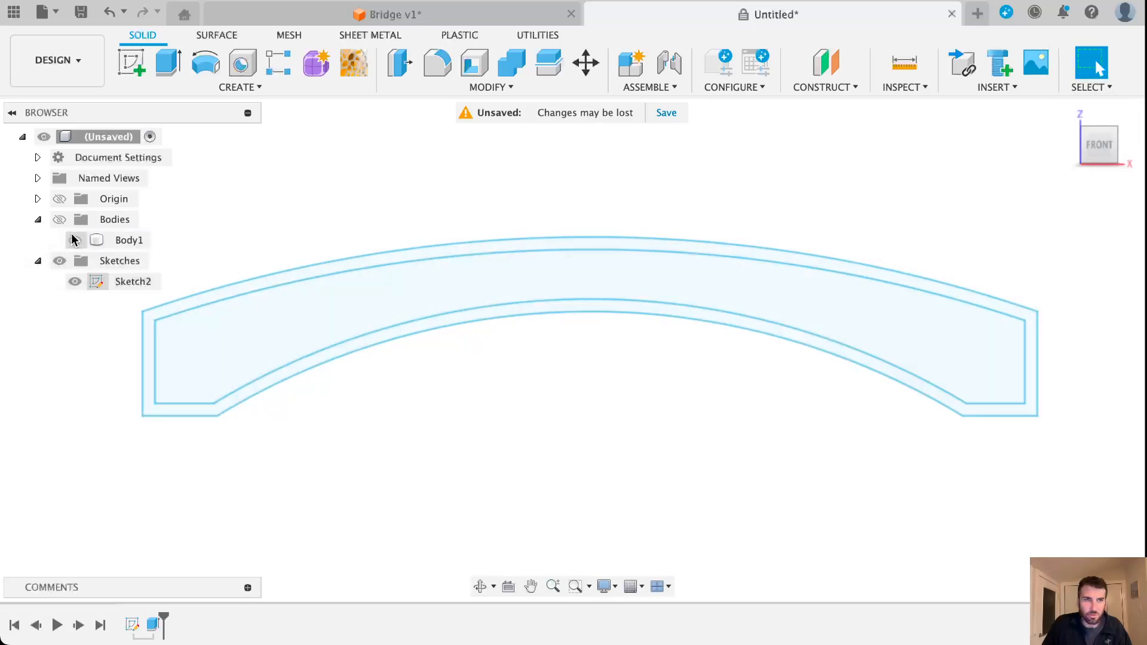
left_click(59, 220)
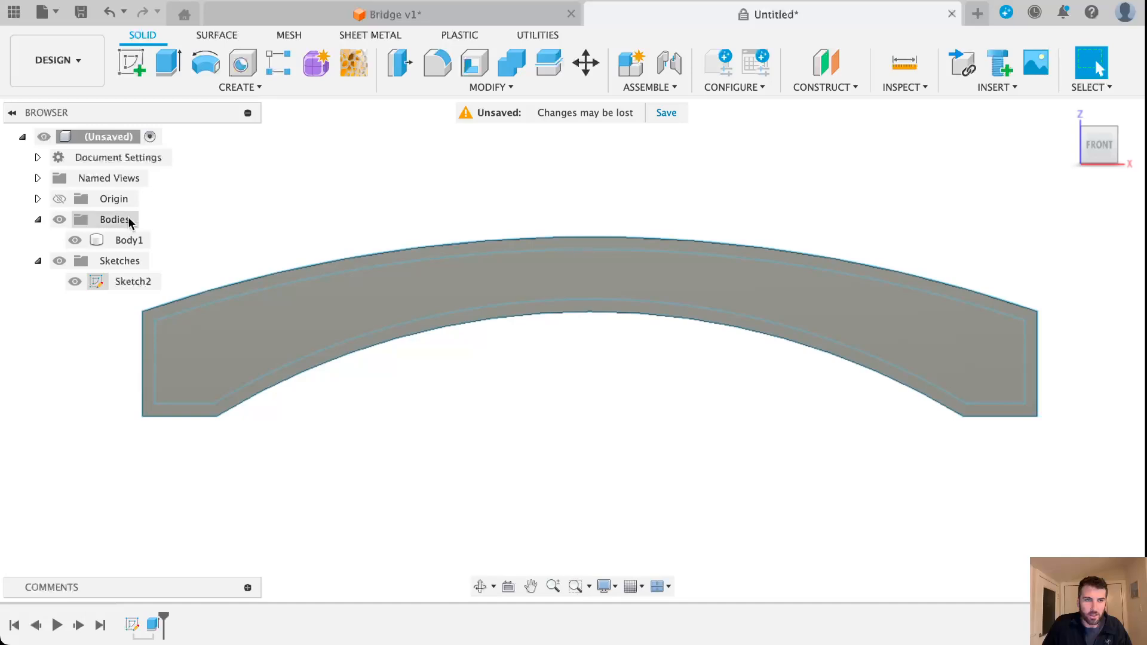
mouse_move(1096, 152)
left_mouse_down()
mouse_move(1054, 239)
mouse_move(1032, 220)
mouse_move(1044, 195)
mouse_move(914, 209)
mouse_move(863, 200)
mouse_move(1013, 230)
mouse_move(1040, 194)
mouse_move(1083, 194)
mouse_move(1095, 208)
mouse_move(1108, 192)
mouse_move(1089, 172)
left_mouse_up()
middle_click_drag(683, 177, 714, 181)
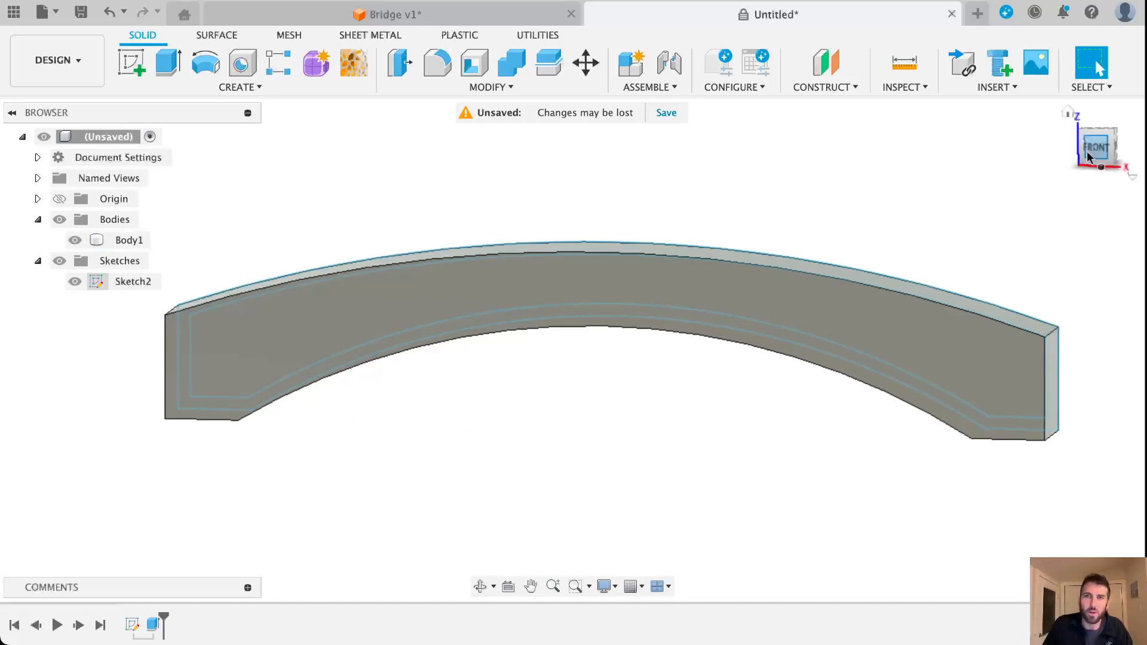
mouse_move(1092, 156)
left_mouse_down()
mouse_move(1076, 169)
mouse_move(1084, 162)
left_mouse_up()
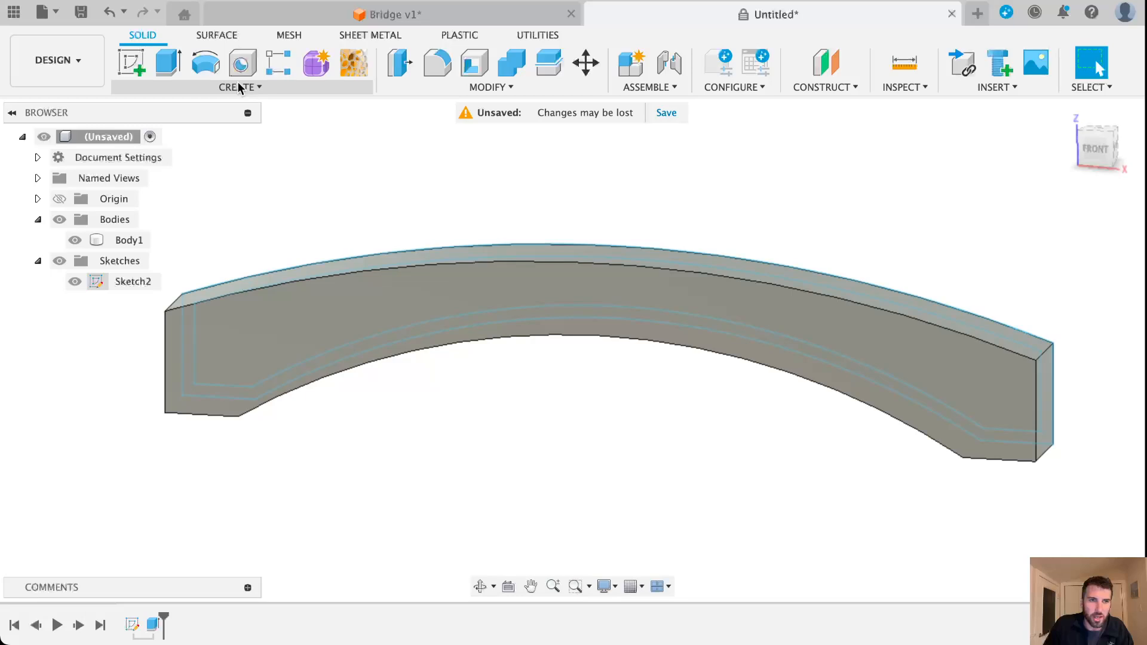
left_click(73, 281)
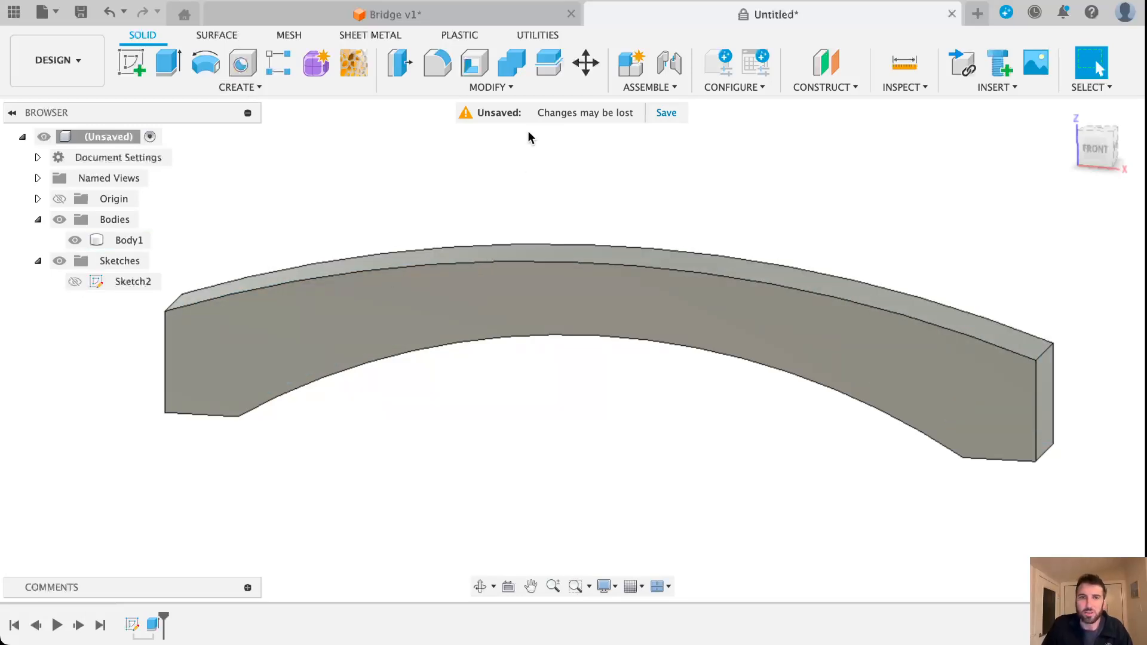
Step: Start a new sketch on the front face of the bridge body
left_click(246, 88)
left_click(203, 123)
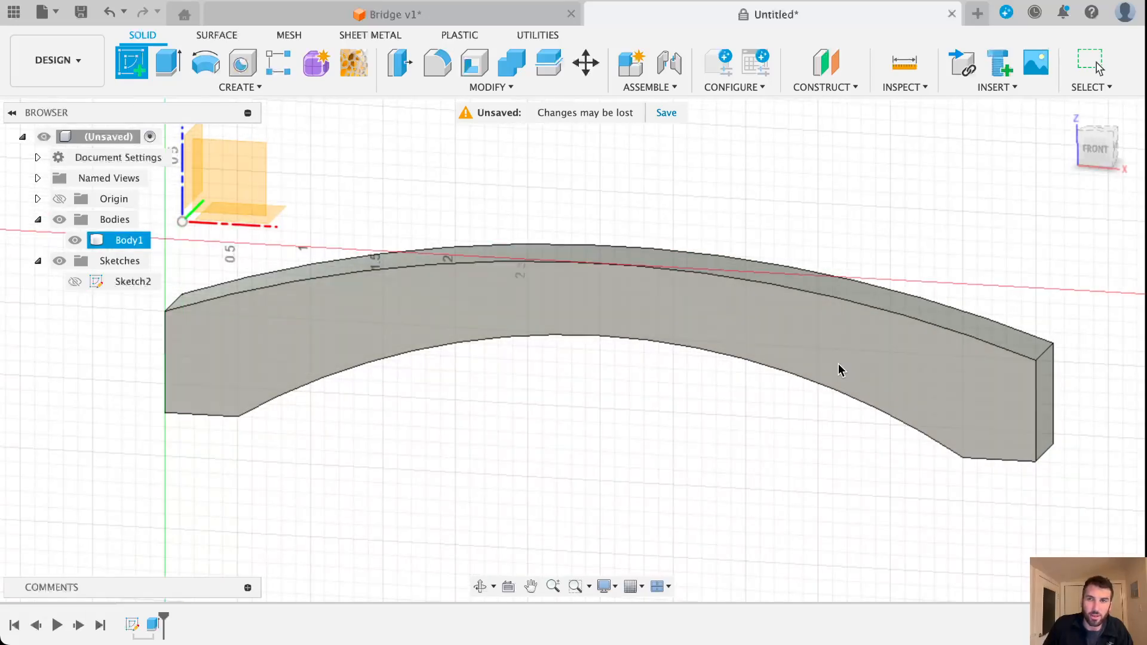
left_click(839, 368)
middle_click_drag(863, 499, 474, 351)
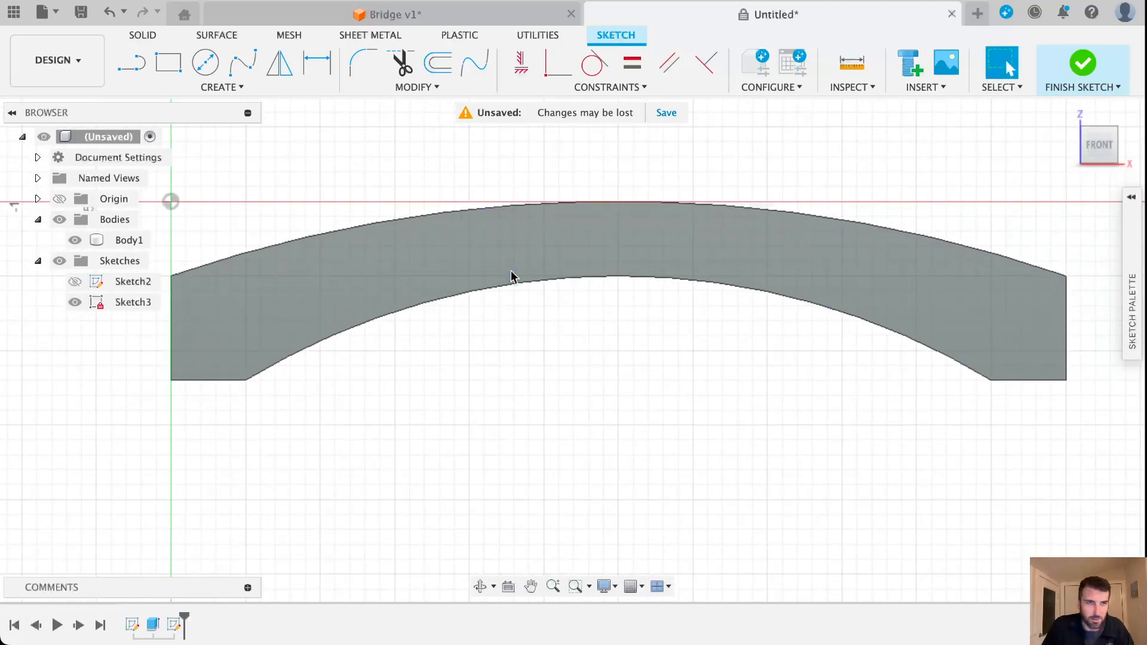
Step: Draw a four-sided circumscribed polygon of about 0.071 in radius as a diamond near the bridge's left end, and finish the sketch
left_click(217, 88)
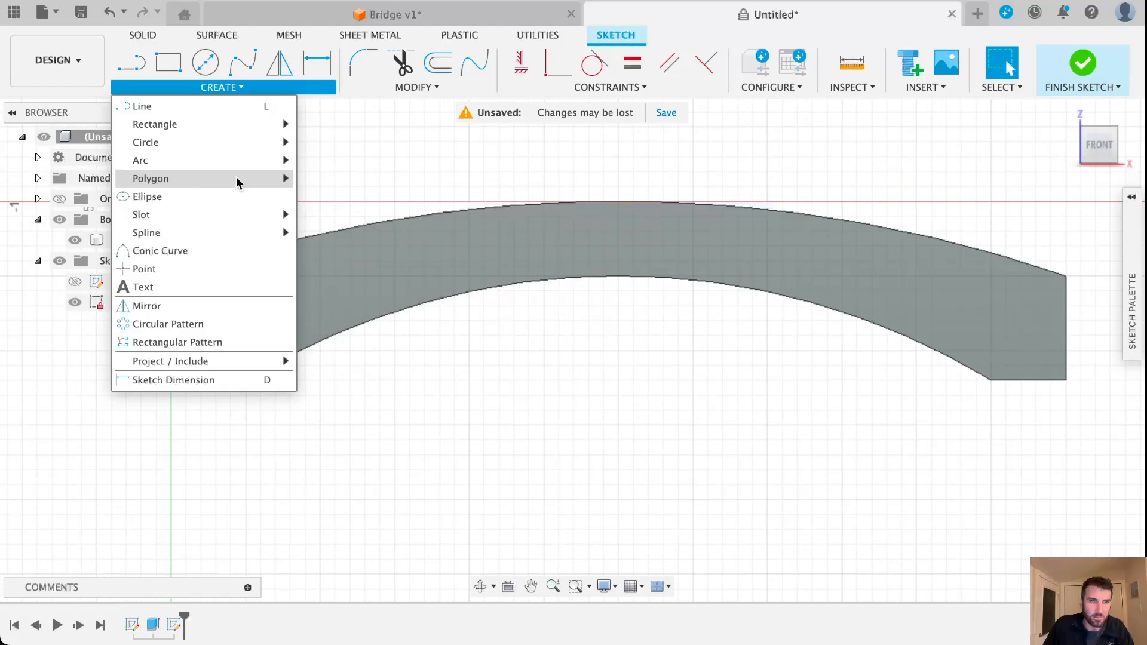
mouse_move(238, 182)
left_click(366, 183)
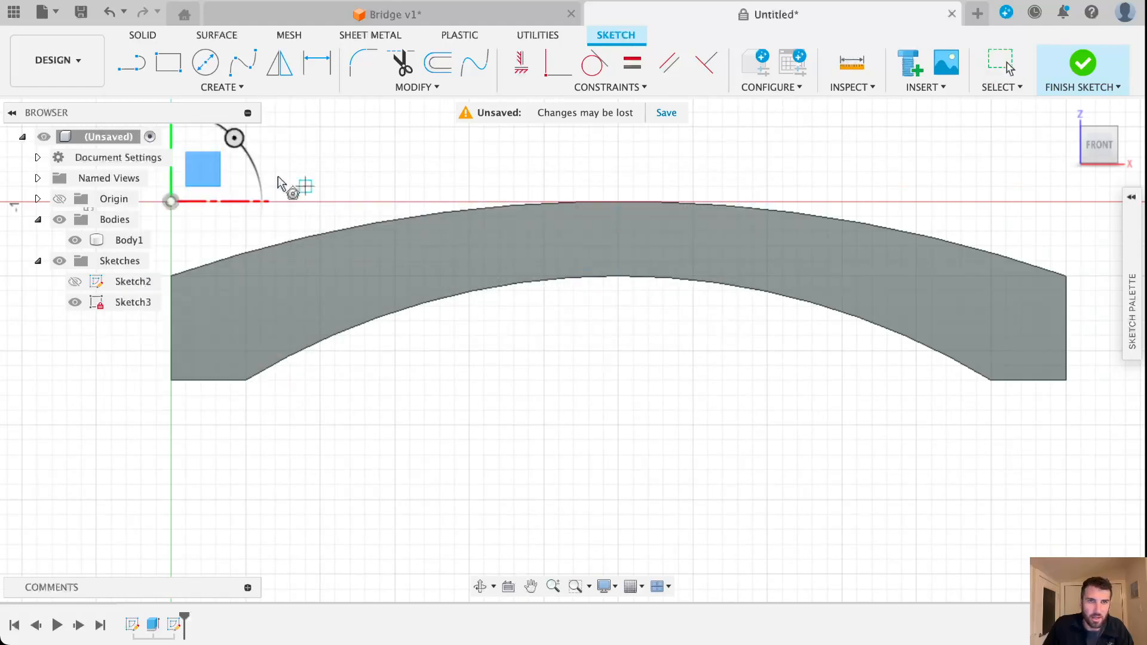
scroll(193, 302, "up", 2)
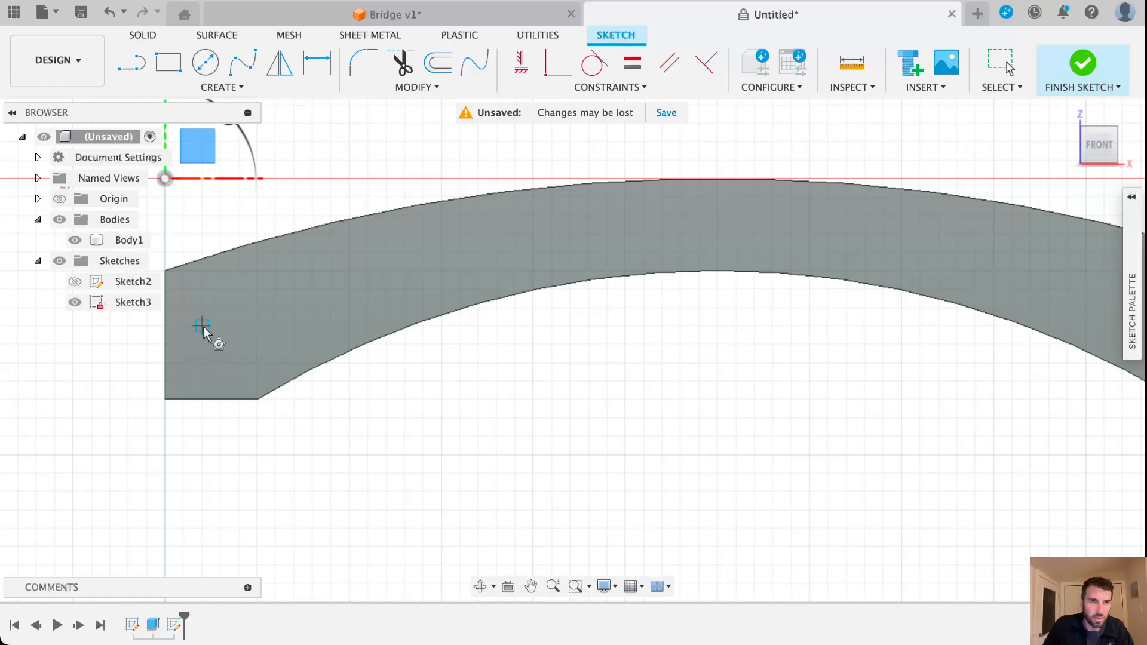
left_click(202, 326)
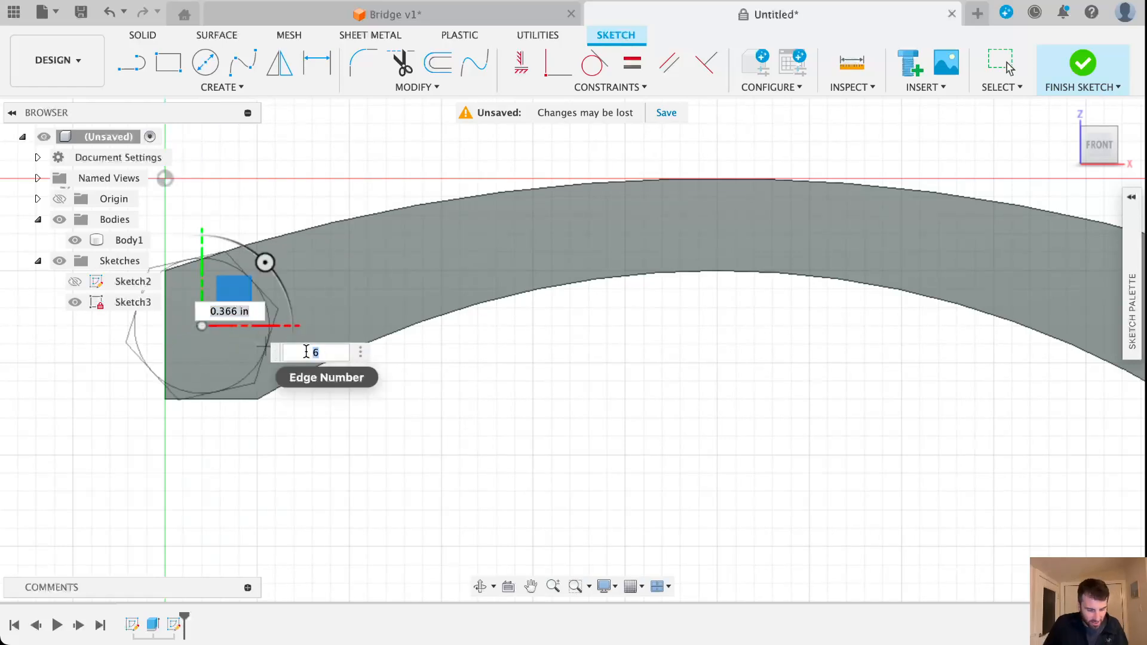
type("4")
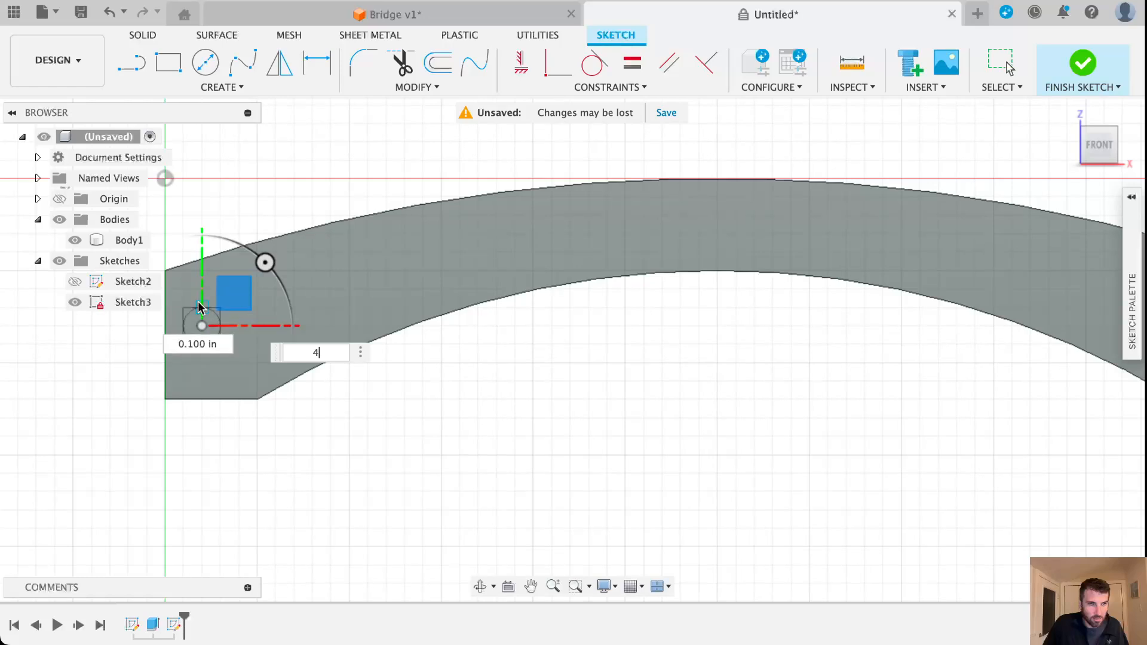
scroll(212, 315, "up", 4)
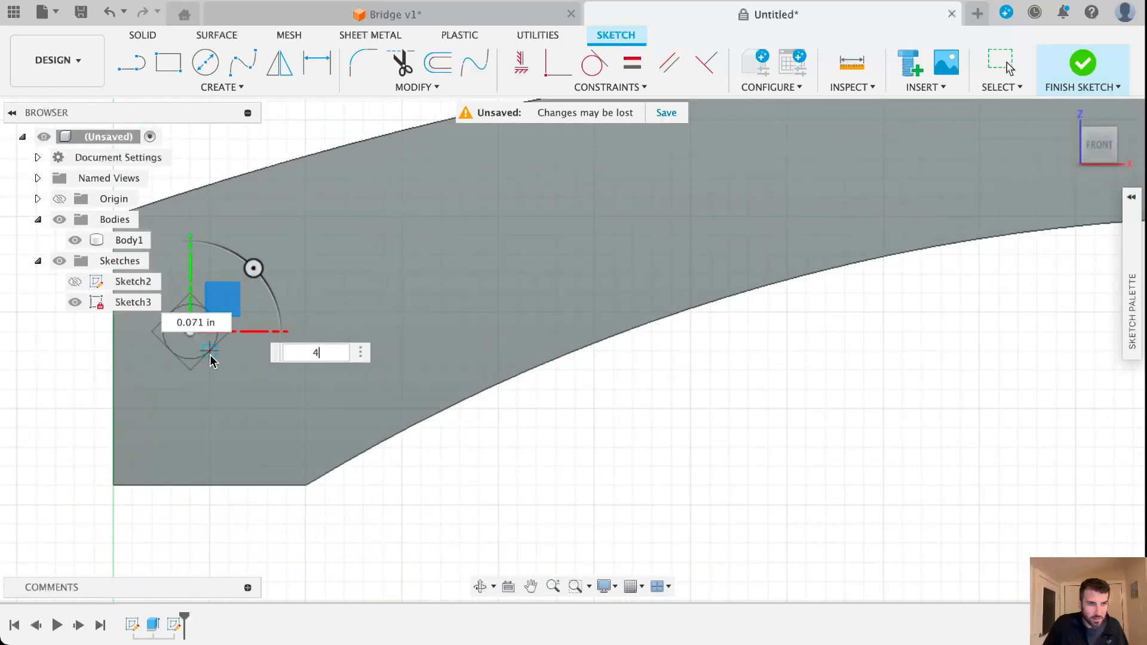
scroll(239, 349, "down", 3)
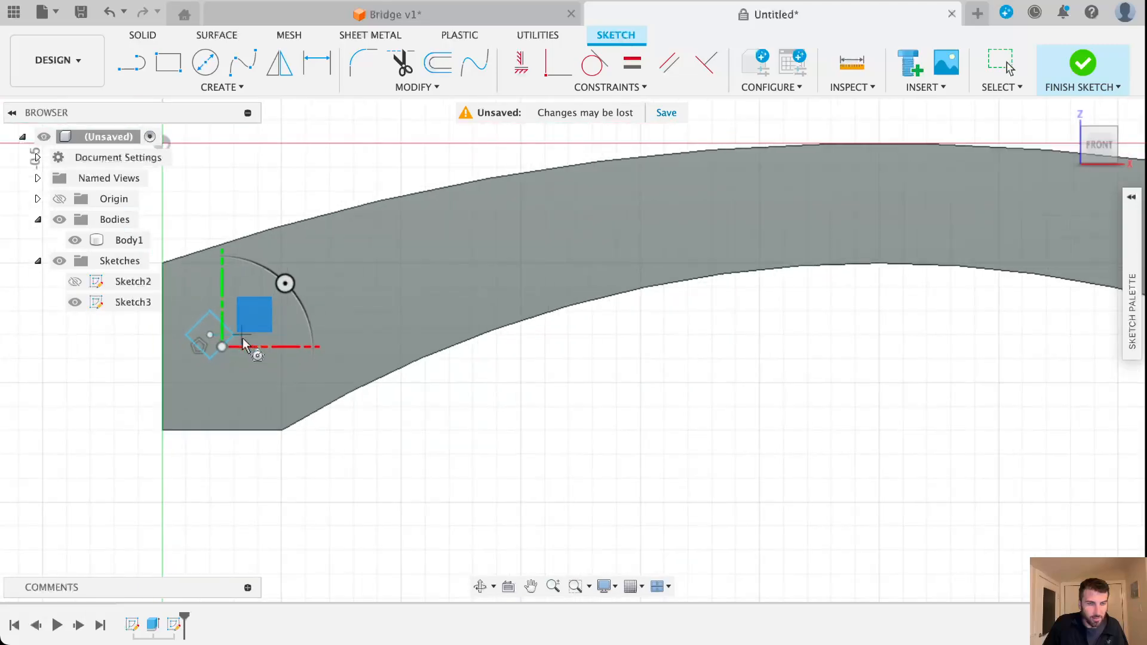
scroll(244, 346, "up", 1)
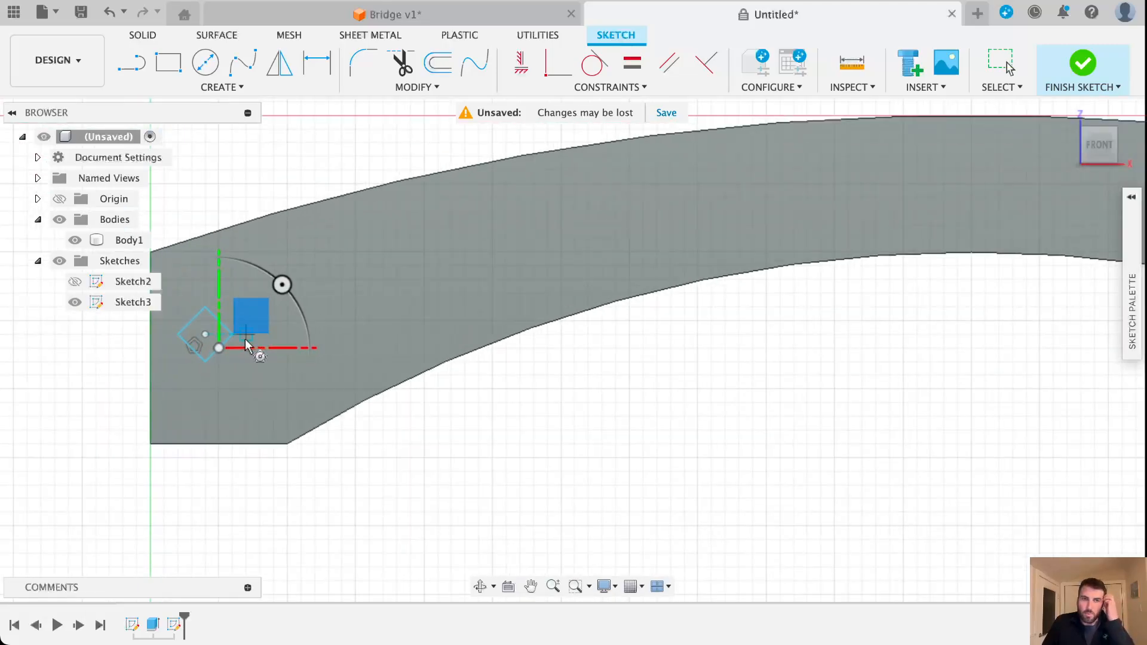
left_click(1090, 68)
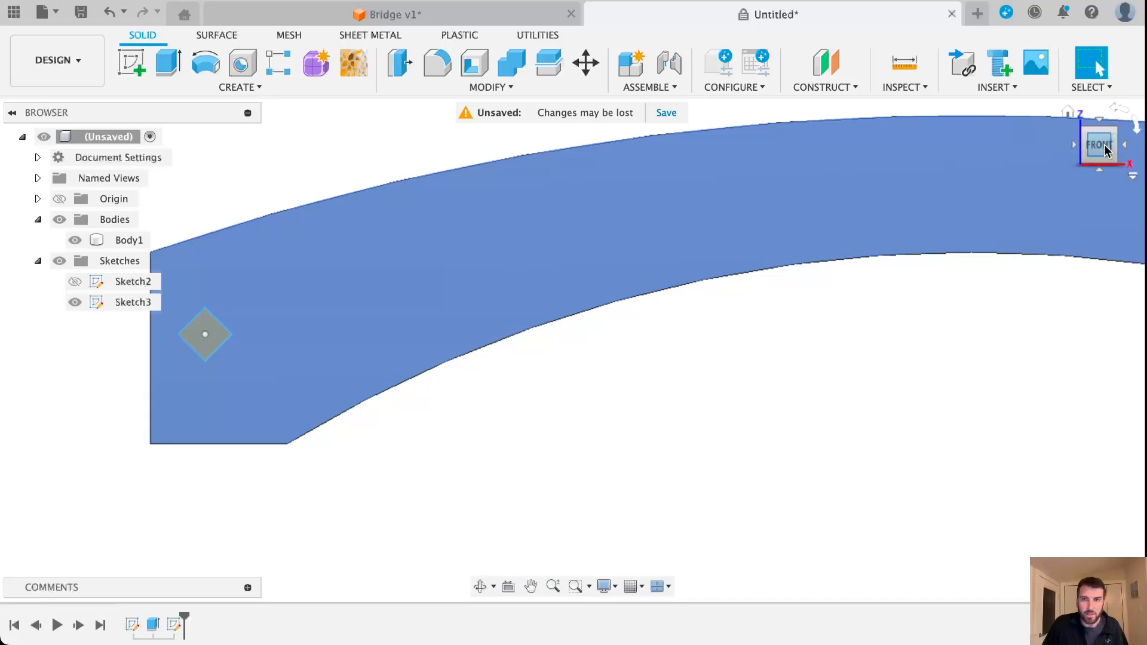
Step: Extrude the diamond profile -1.15 in through the bridge body, trying Join before applying Cut as the operation
left_click_drag(1096, 153, 1094, 174)
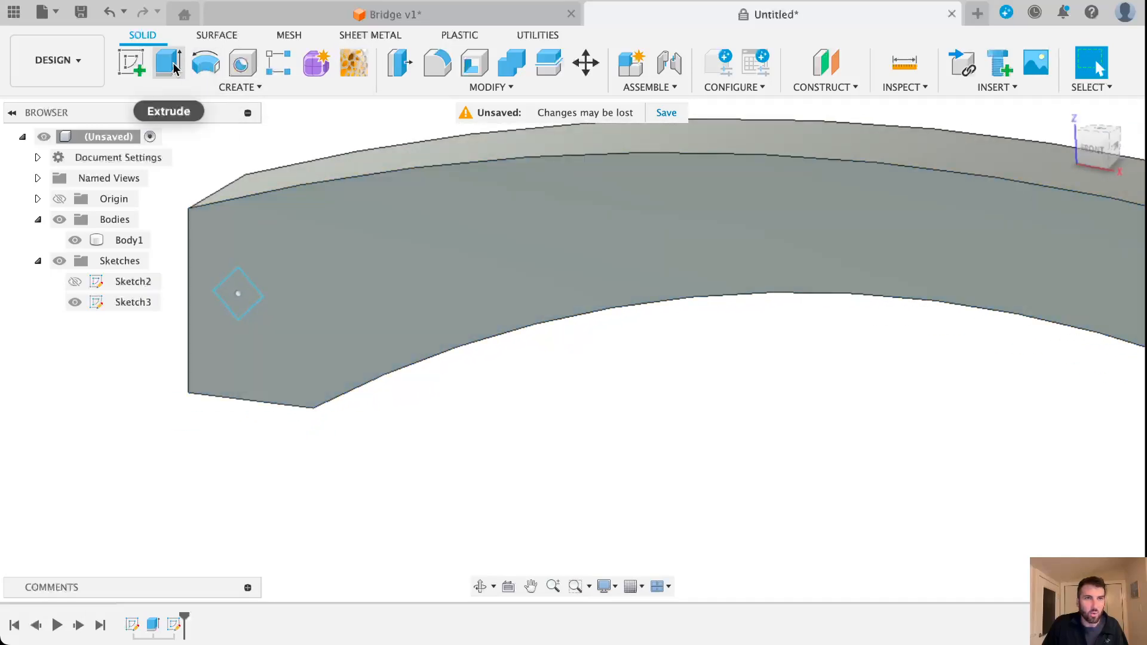
left_click(167, 60)
left_click(244, 290)
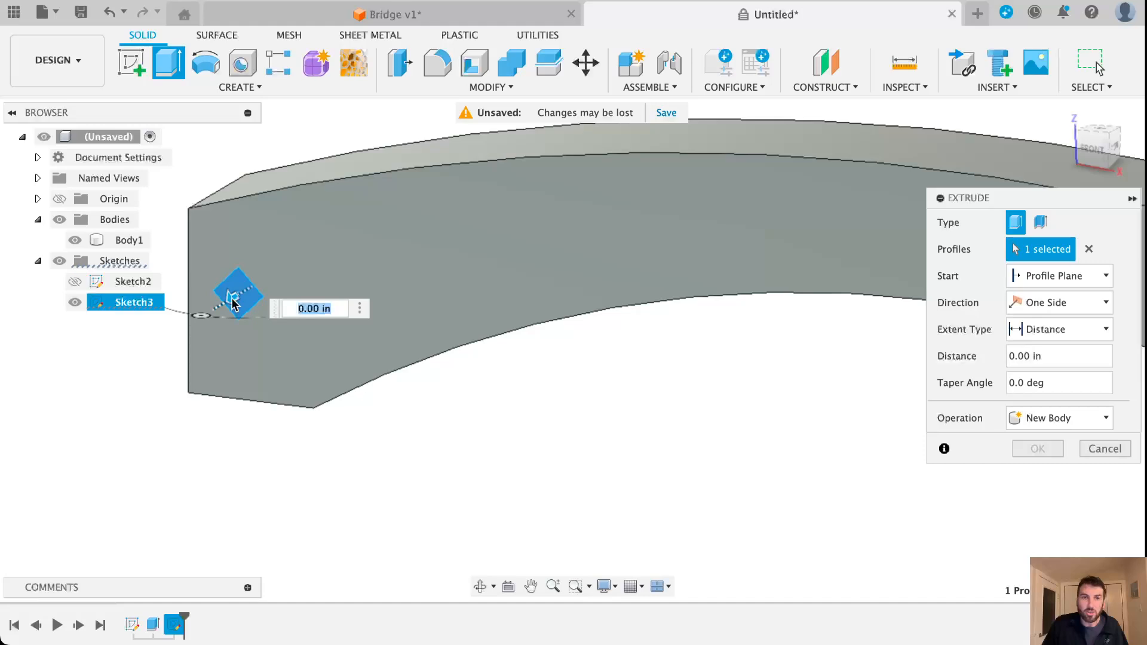
left_click_drag(232, 297, 382, 252)
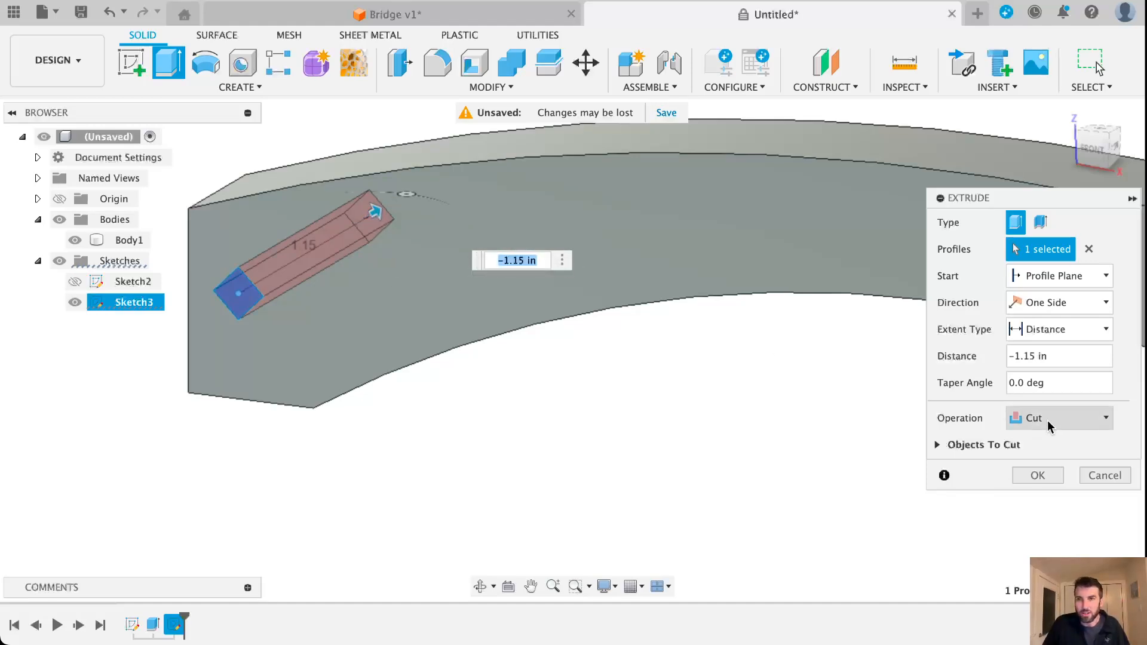
left_click(1045, 420)
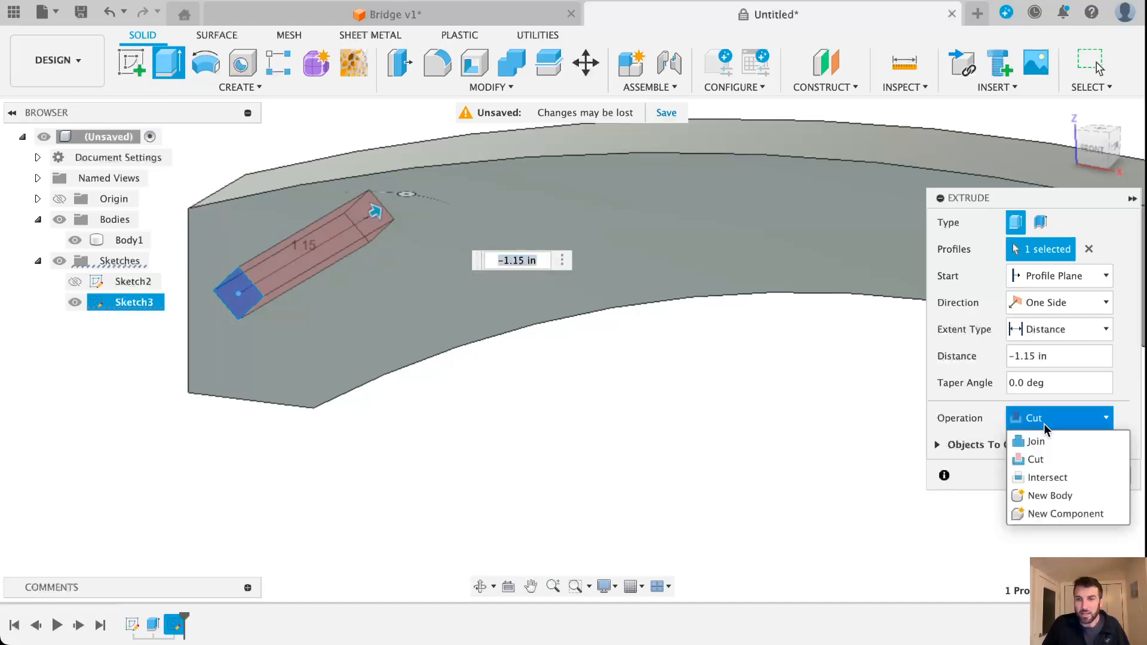
left_click(1041, 439)
mouse_move(1093, 151)
left_mouse_down()
mouse_move(1122, 178)
mouse_move(1146, 141)
left_mouse_up()
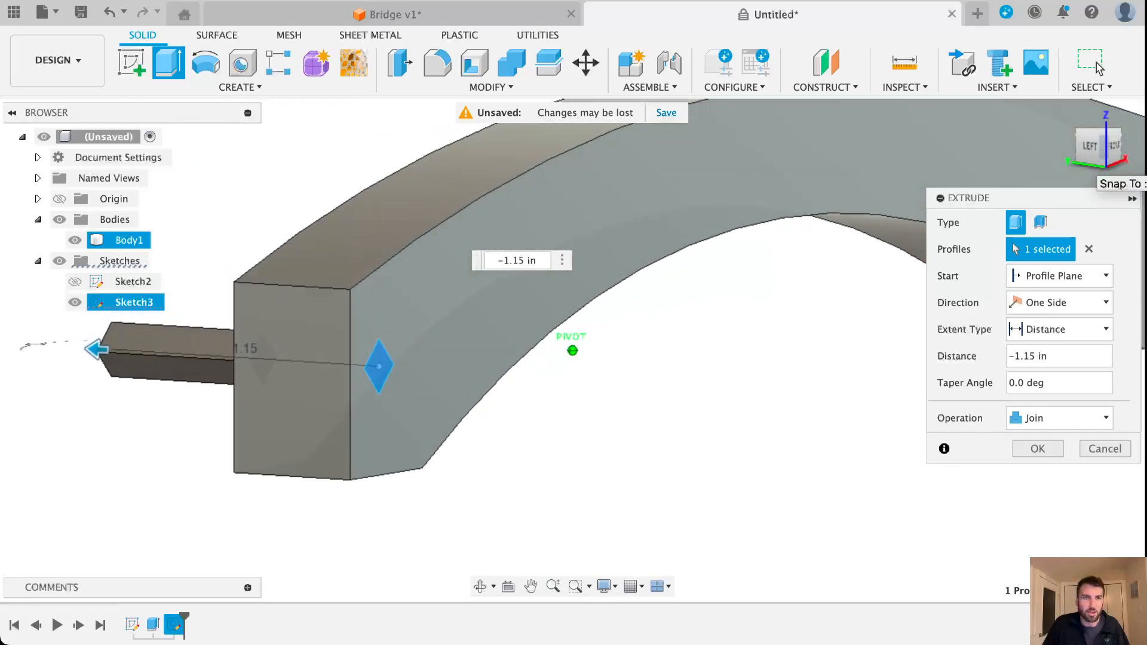
left_click(1043, 419)
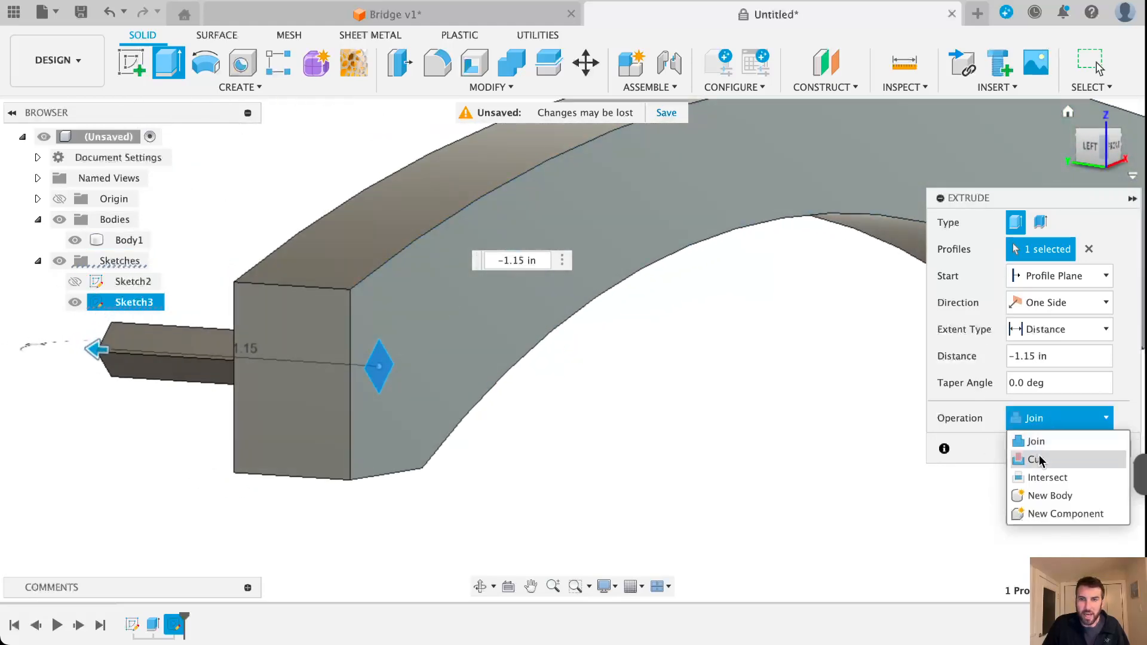
left_click(1037, 461)
left_click_drag(1088, 133, 1093, 137)
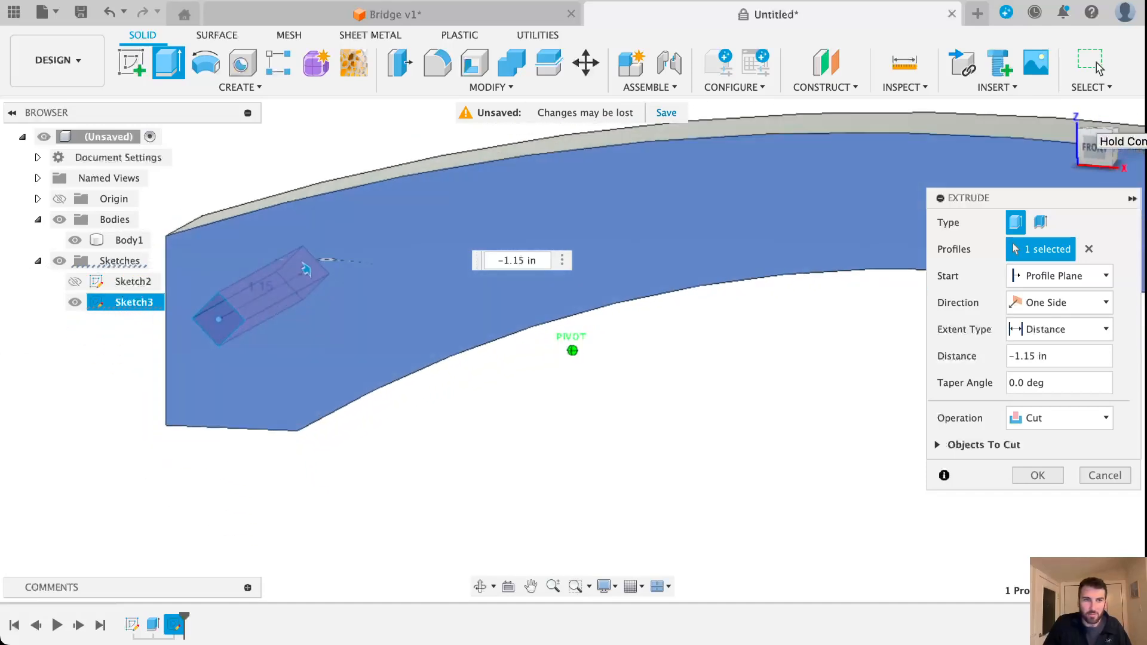
left_click(1038, 475)
Step: Undo the diamond cut in the bridge body
left_click(1034, 128)
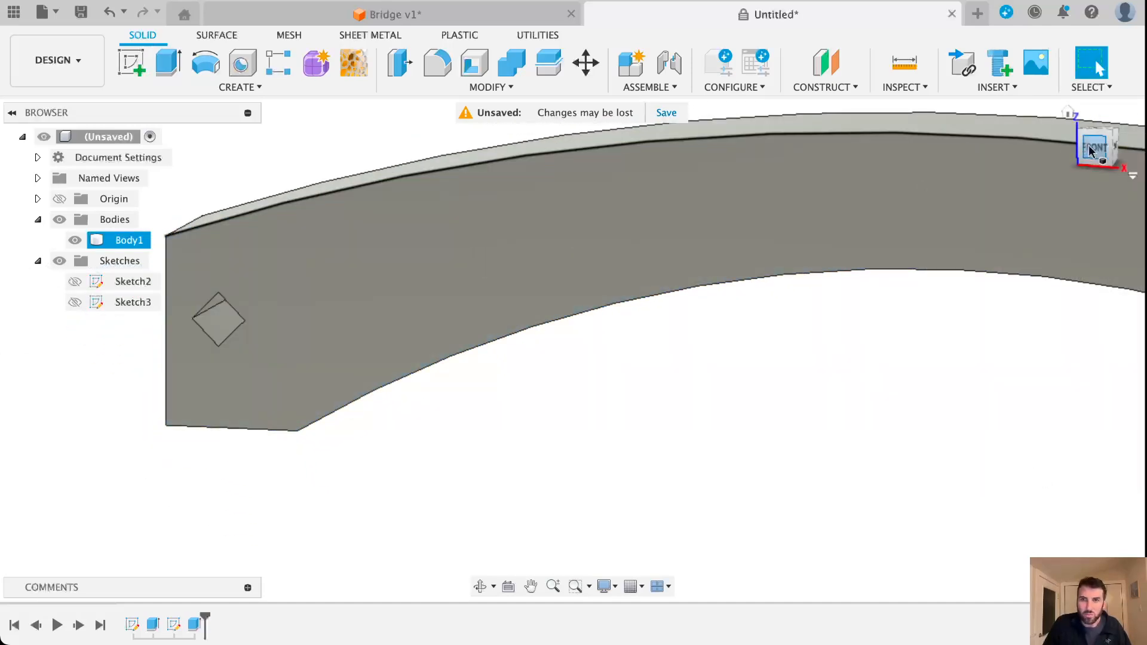
left_click_drag(1090, 151, 1063, 153)
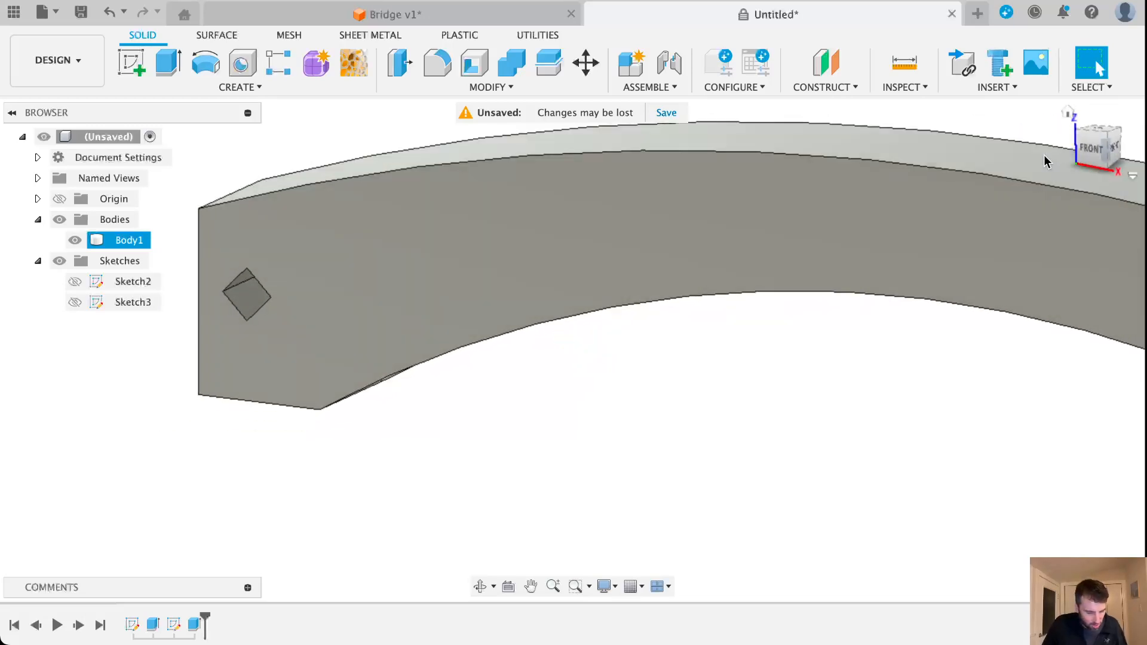
key("super+z")
left_click(929, 179)
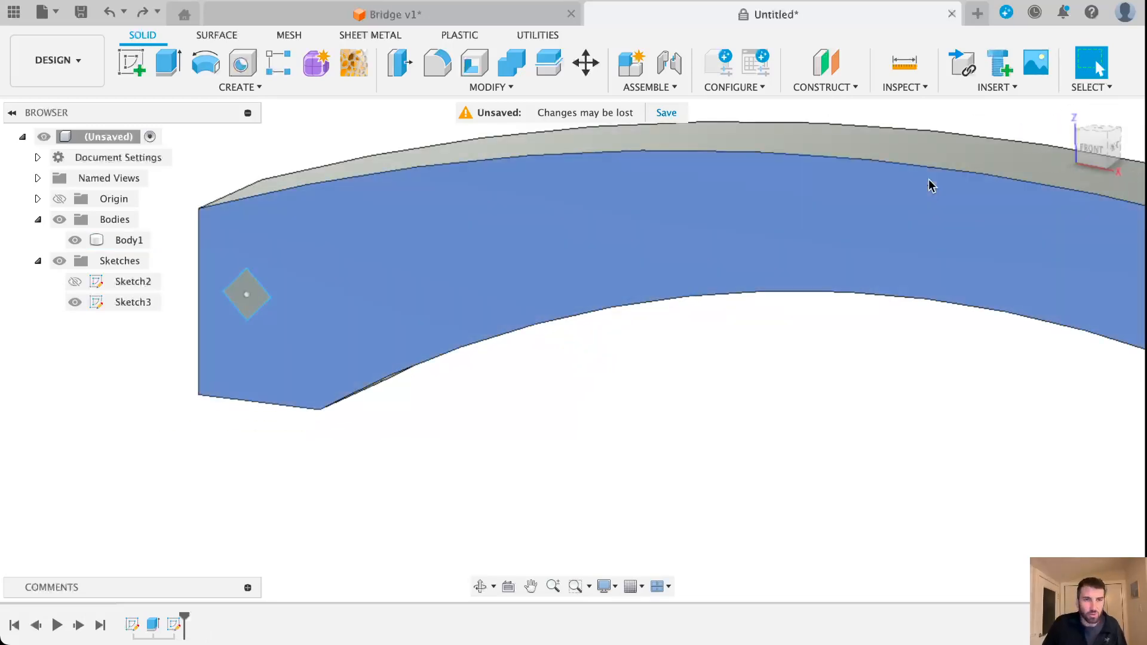
Step: Reopen the sketch containing the diamond for editing
right_click(341, 277)
left_click(387, 285)
mouse_move(679, 339)
middle_mouse_down()
mouse_move(502, 149)
mouse_move(428, 97)
middle_mouse_up()
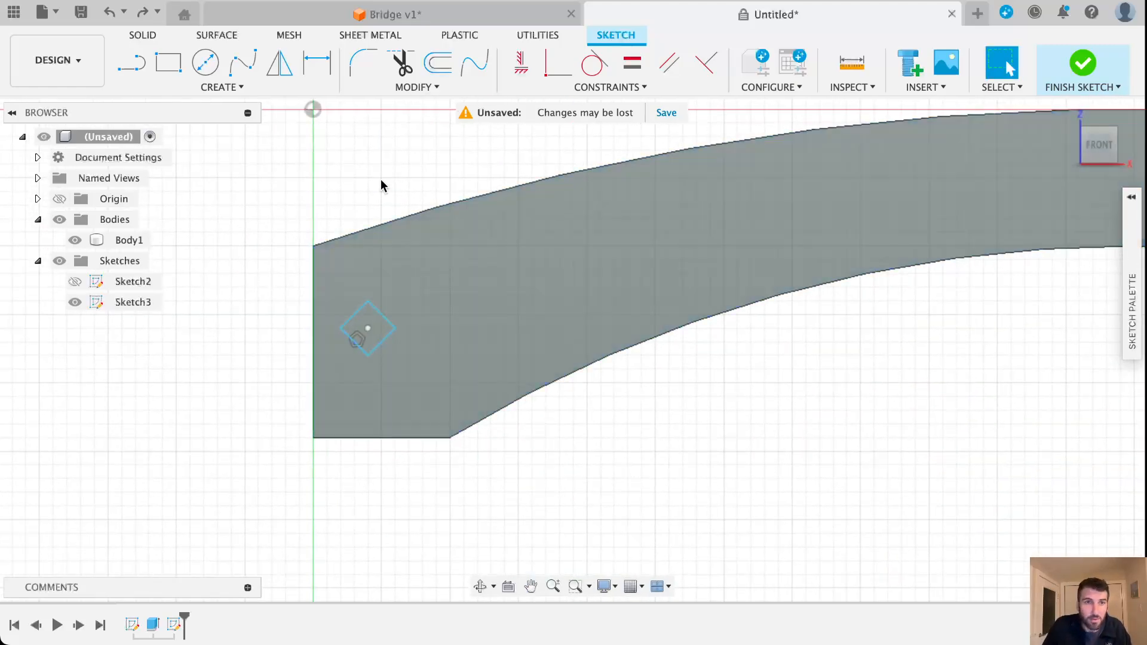
Step: Start a rectangular pattern of the whole diamond, extending it 5.60 in horizontally to the bridge's right end
left_click_drag(342, 213, 399, 387)
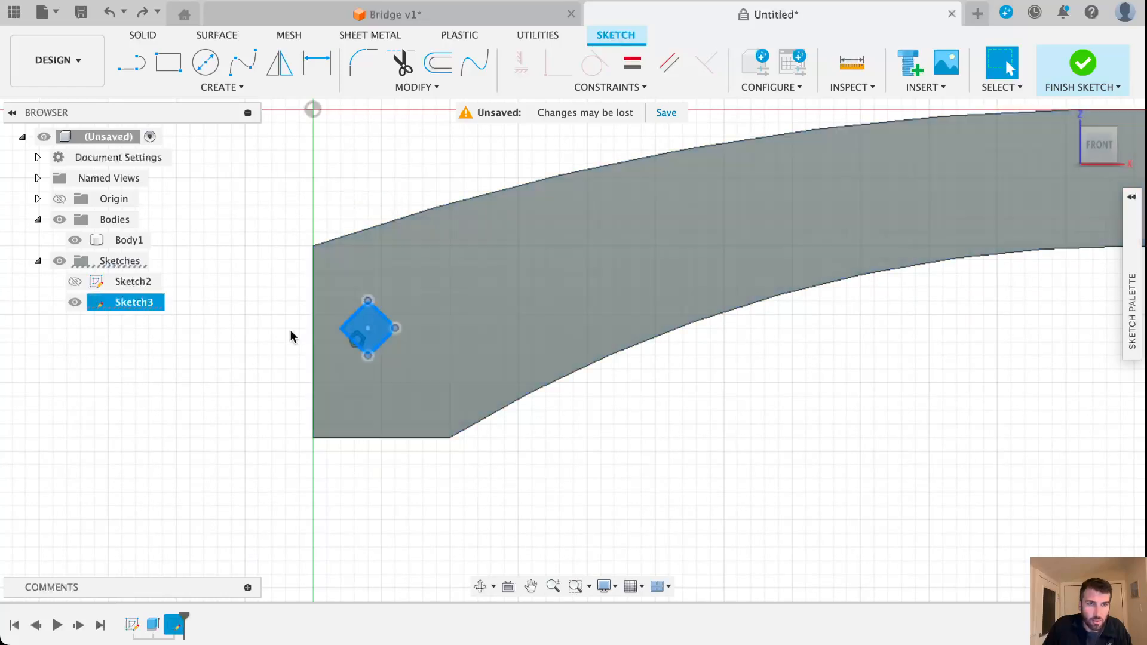
left_click_drag(326, 217, 433, 366)
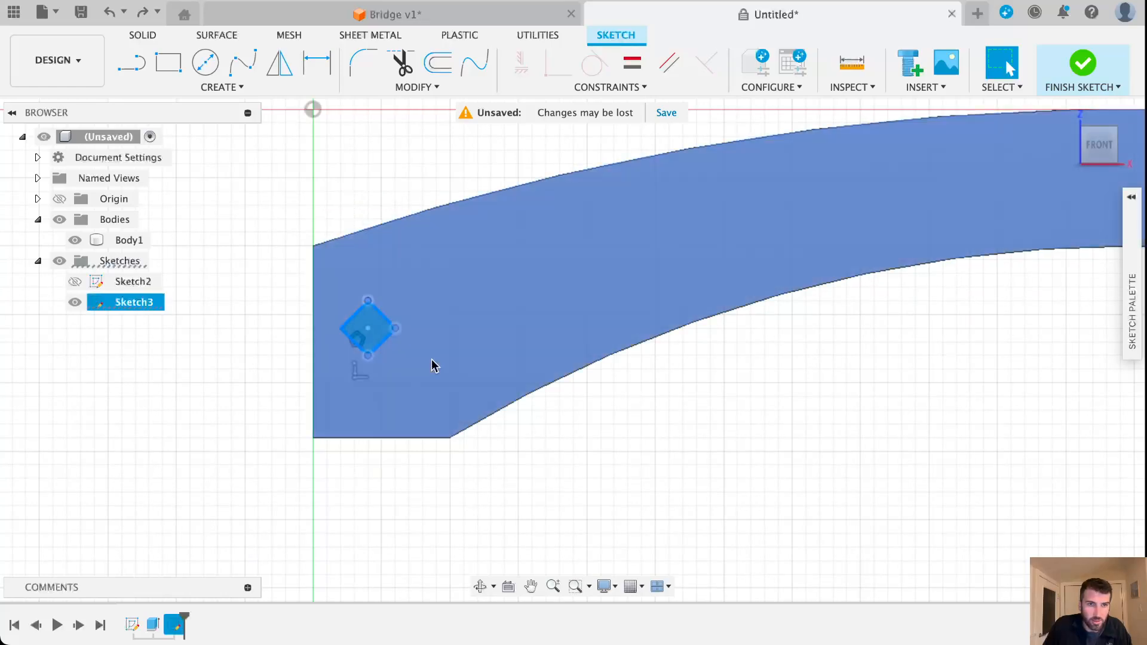
left_click(247, 87)
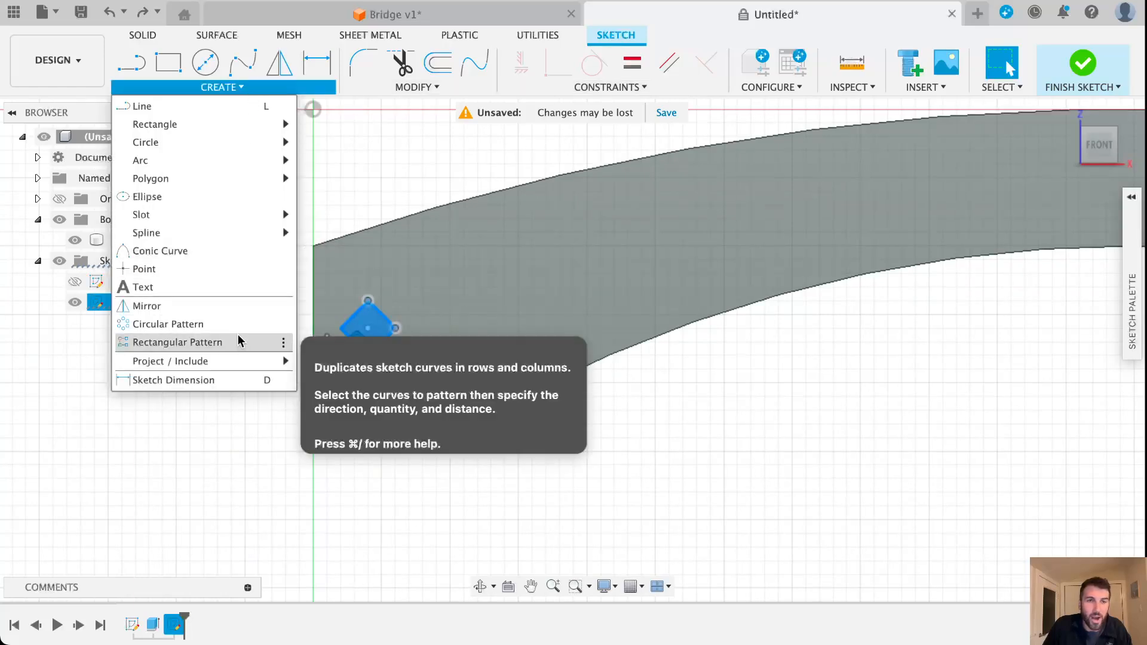
key("Escape")
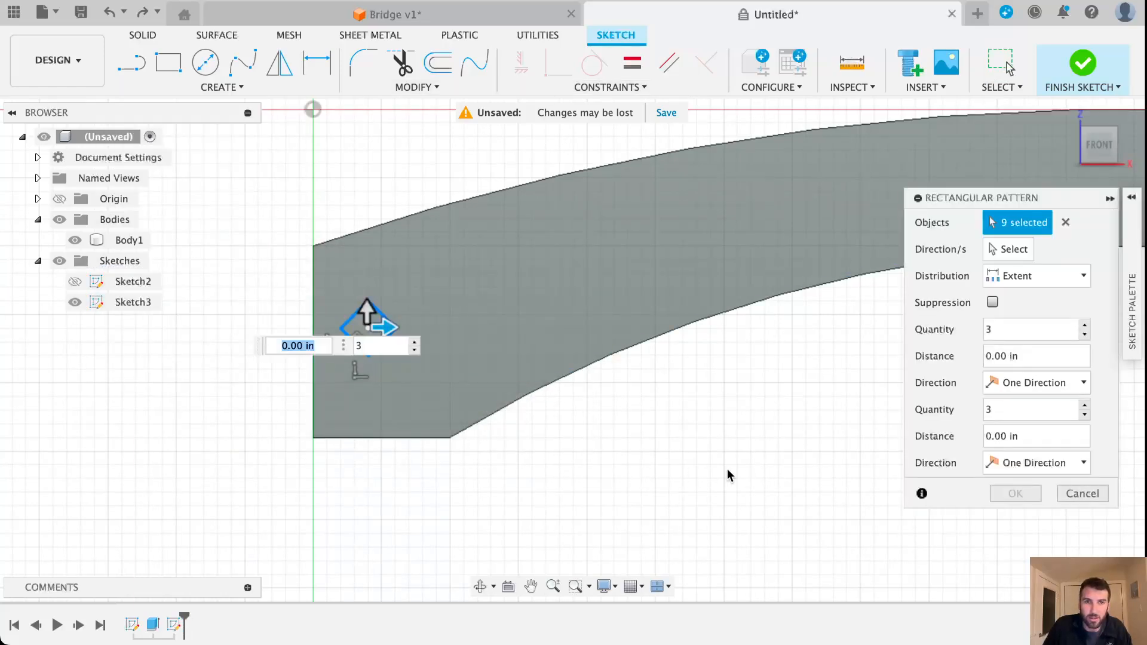
mouse_move(732, 456)
middle_mouse_down()
mouse_move(474, 386)
mouse_move(426, 417)
mouse_move(439, 422)
middle_mouse_up()
middle_click_drag(630, 474, 523, 461)
scroll(524, 460, "down", 2)
scroll(658, 456, "down", 3)
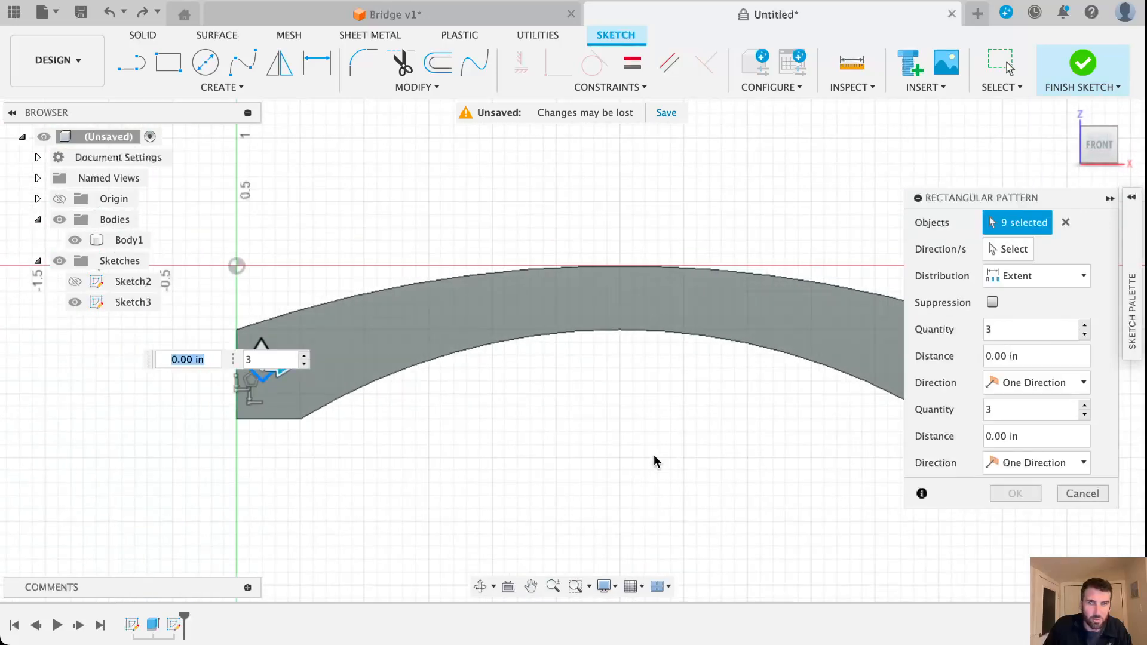
middle_click_drag(654, 461, 604, 328)
left_click_drag(197, 231, 855, 263)
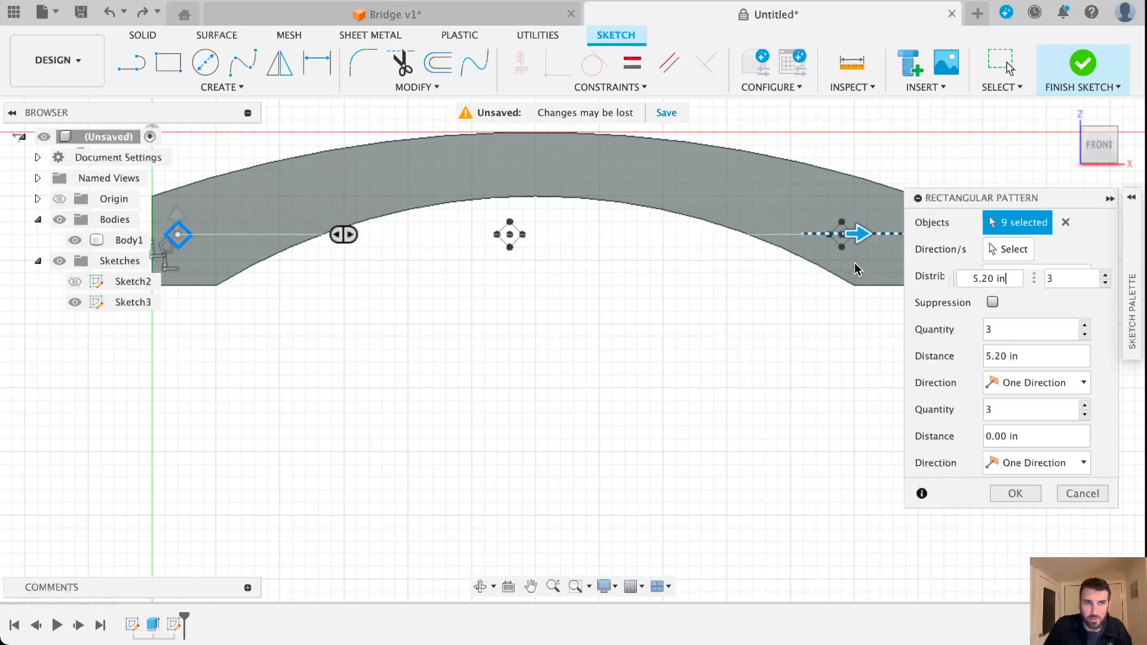
middle_click_drag(722, 410, 618, 417)
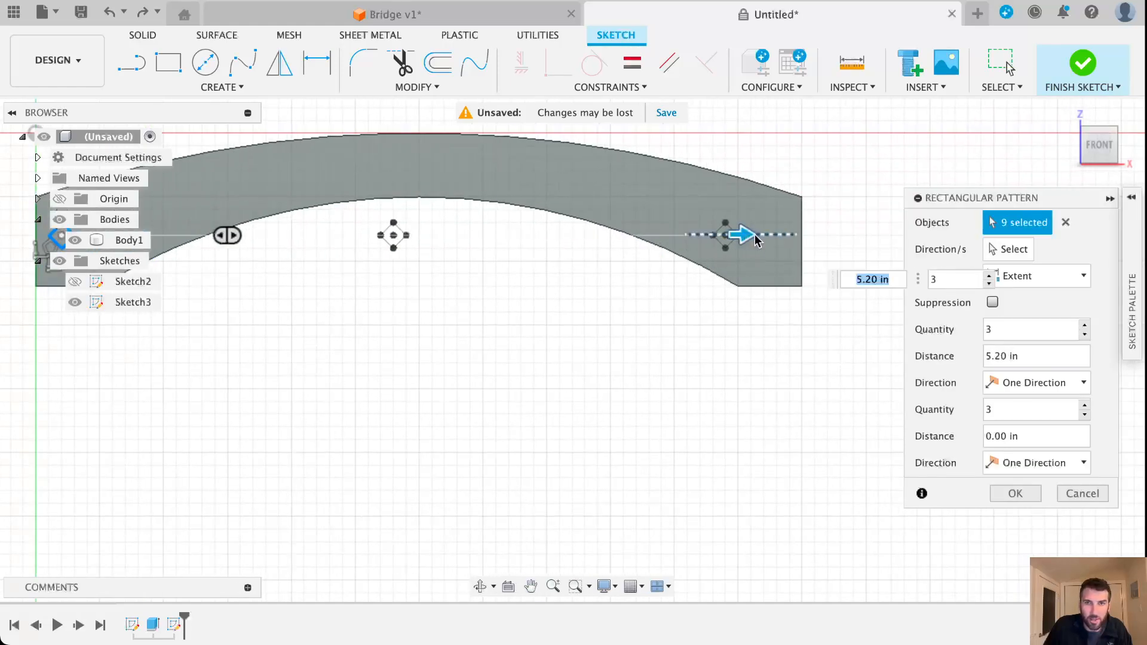
left_click_drag(756, 241, 798, 239)
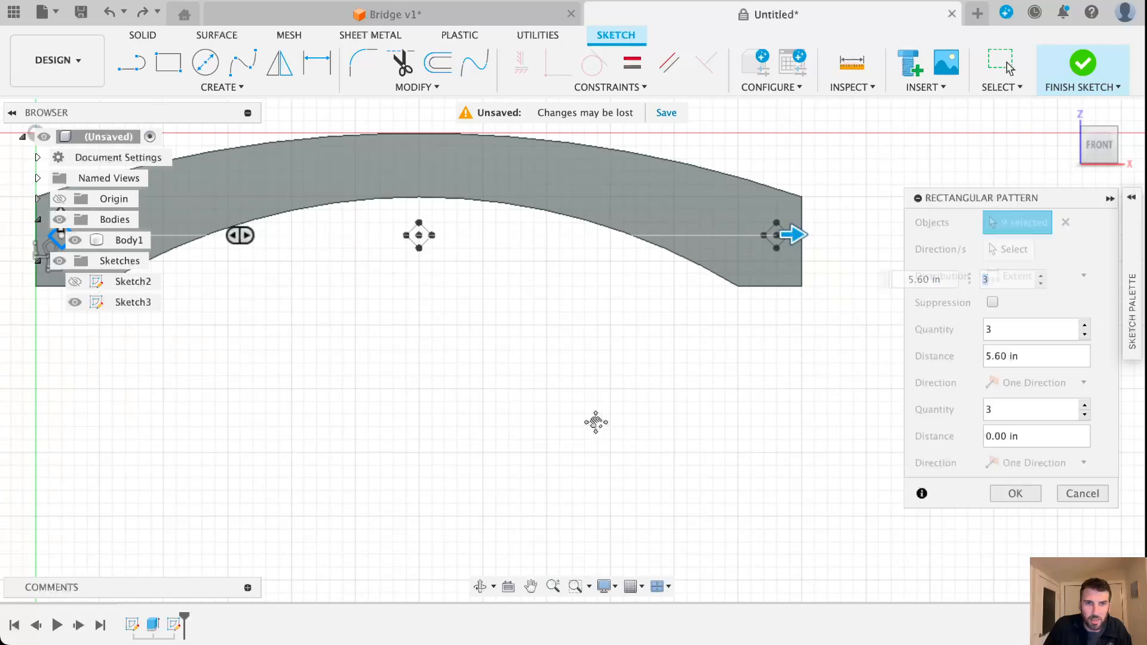
middle_click_drag(597, 420, 682, 474)
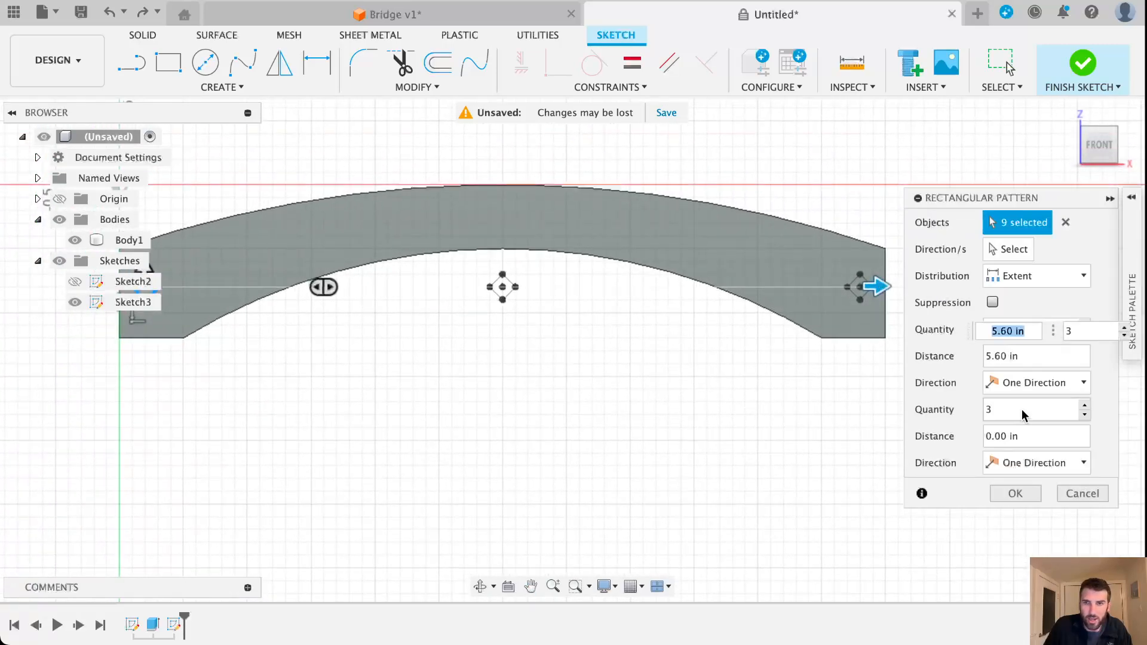
Step: Set the horizontal quantity of the diamond pattern to 20
left_click_drag(987, 201, 979, 122)
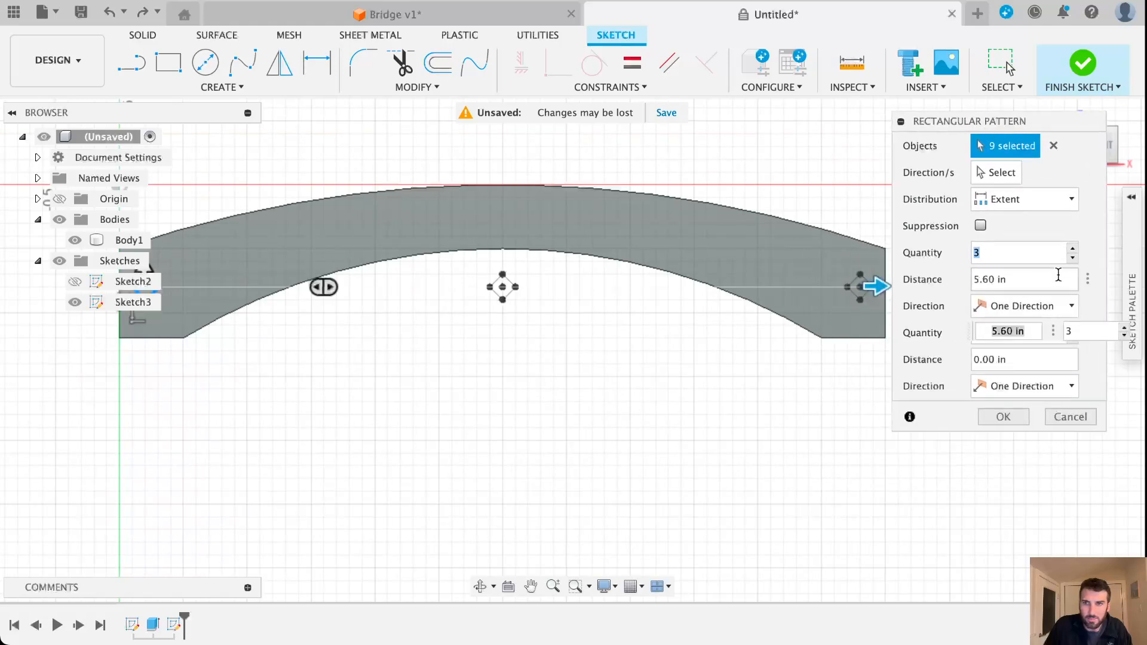
left_click(1073, 250)
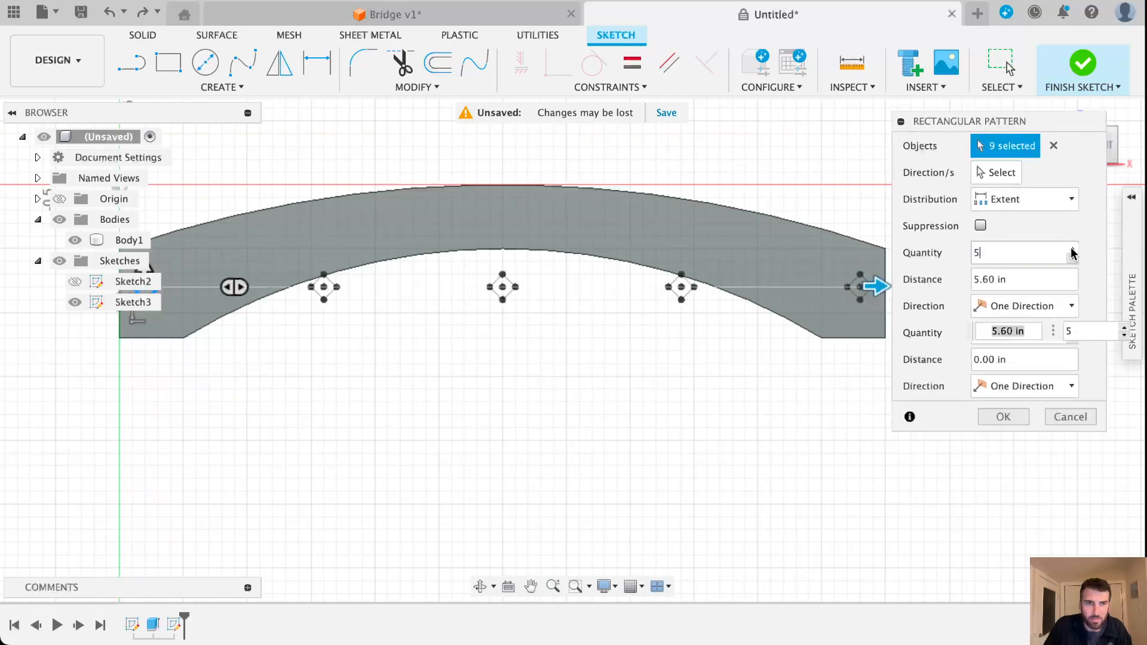
left_click(1073, 251)
left_click(1072, 250)
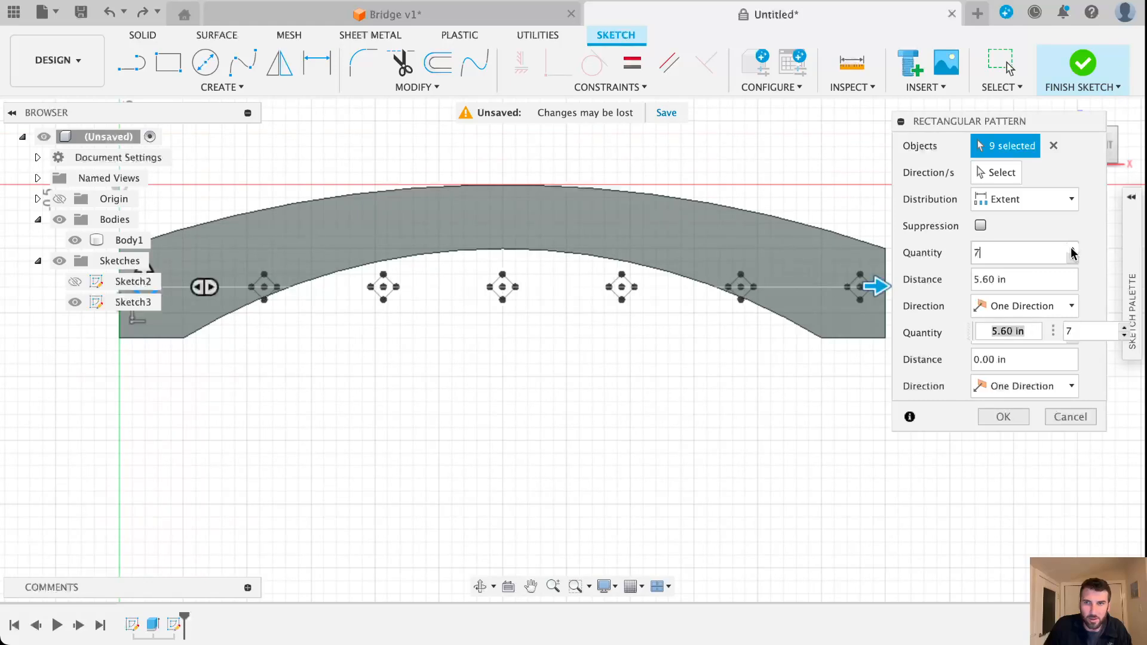
left_click(1073, 251)
left_click(1073, 251)
left_click(1073, 250)
left_click(1072, 250)
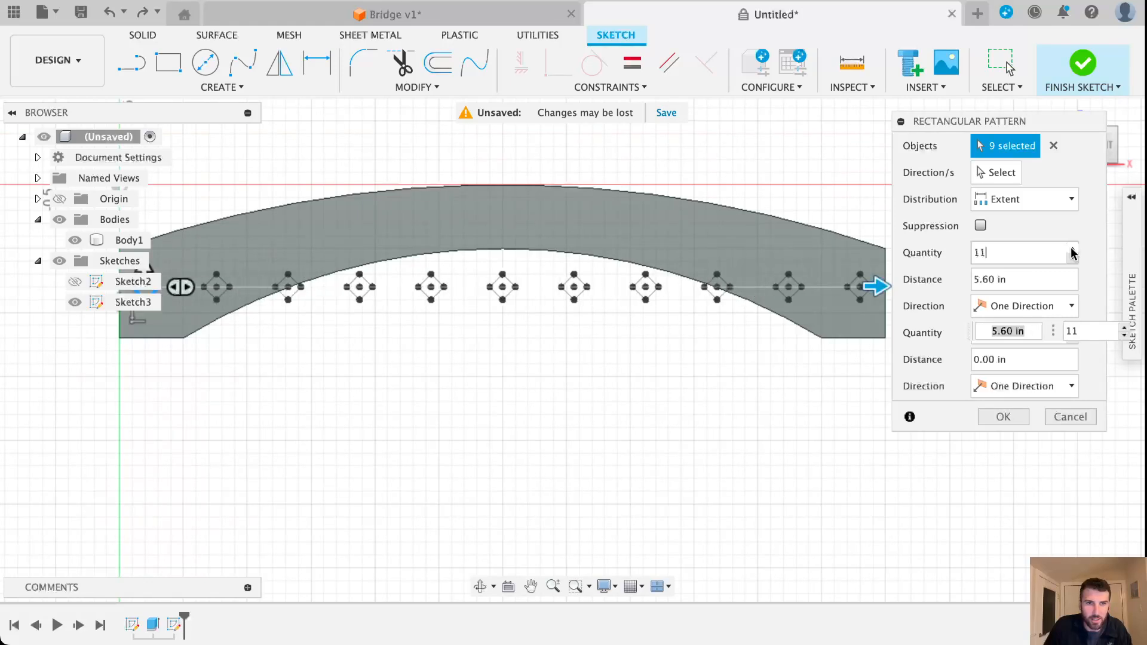
left_click(1073, 250)
left_click(1073, 251)
left_click(1073, 250)
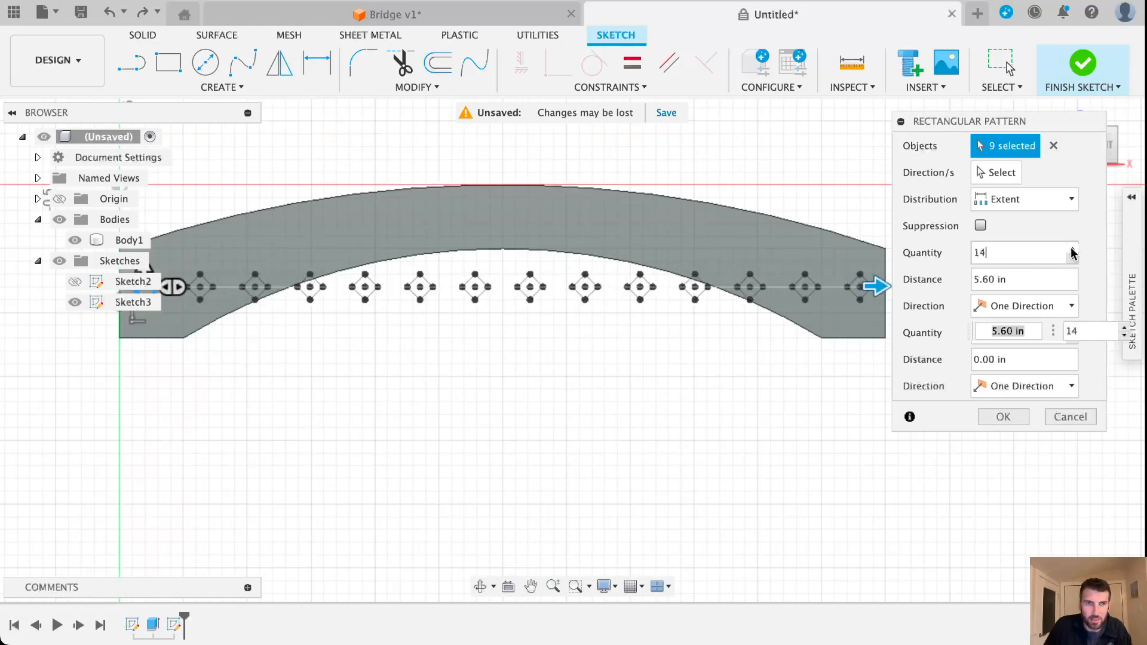
left_click(1072, 250)
left_click(1073, 251)
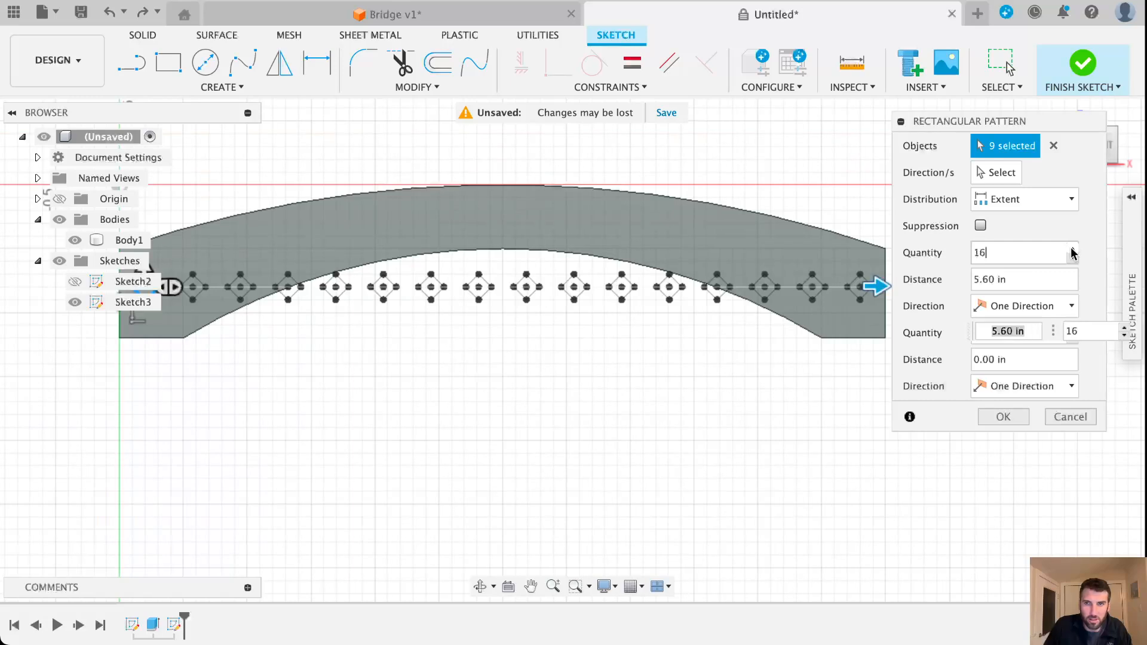
left_click(1072, 250)
left_click(1073, 251)
left_click(1073, 250)
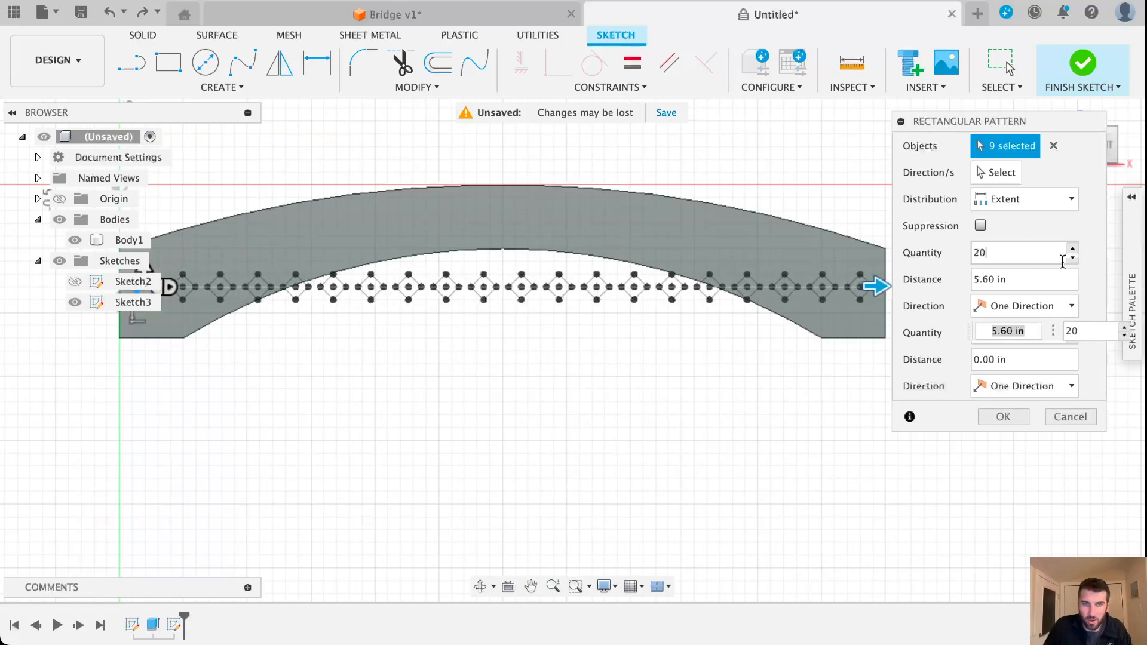
Step: Extend the diamond pattern 0.60 in upward with a vertical quantity of 3 and complete the rectangular pattern
middle_click_drag(482, 453, 535, 514)
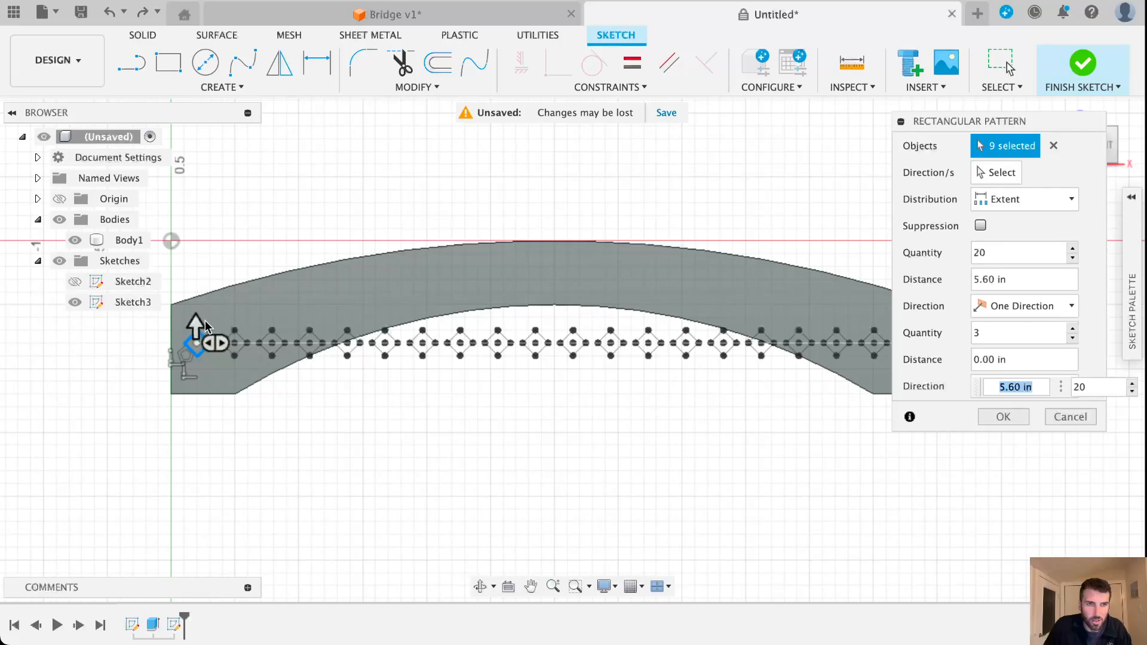
left_click_drag(199, 327, 200, 285)
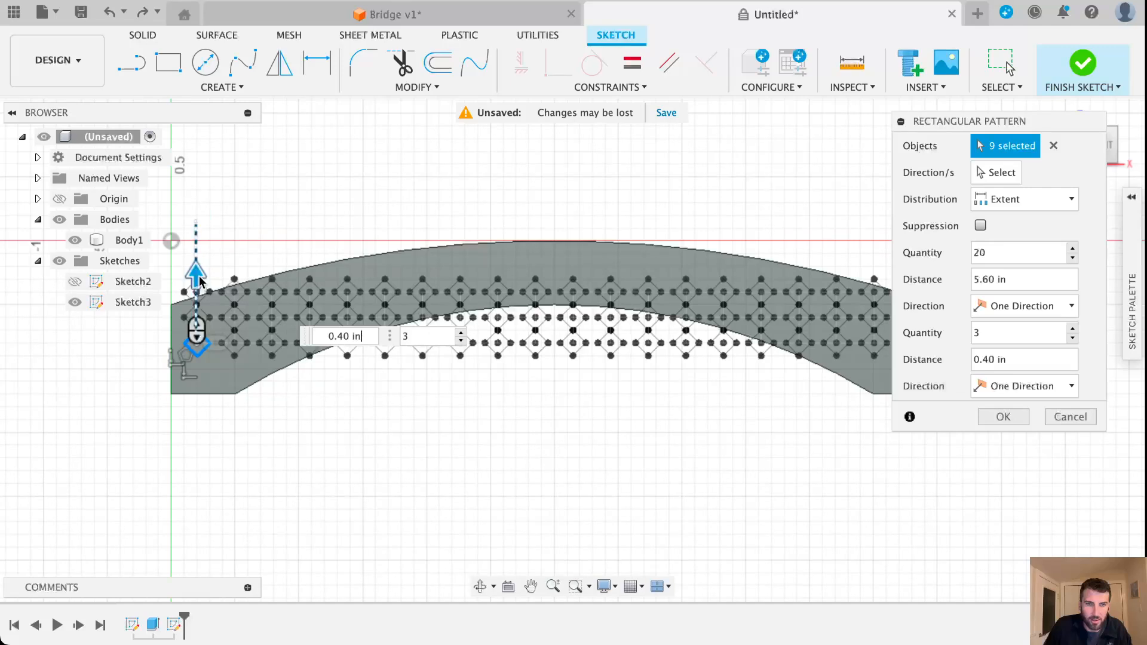
left_click_drag(201, 276, 204, 257)
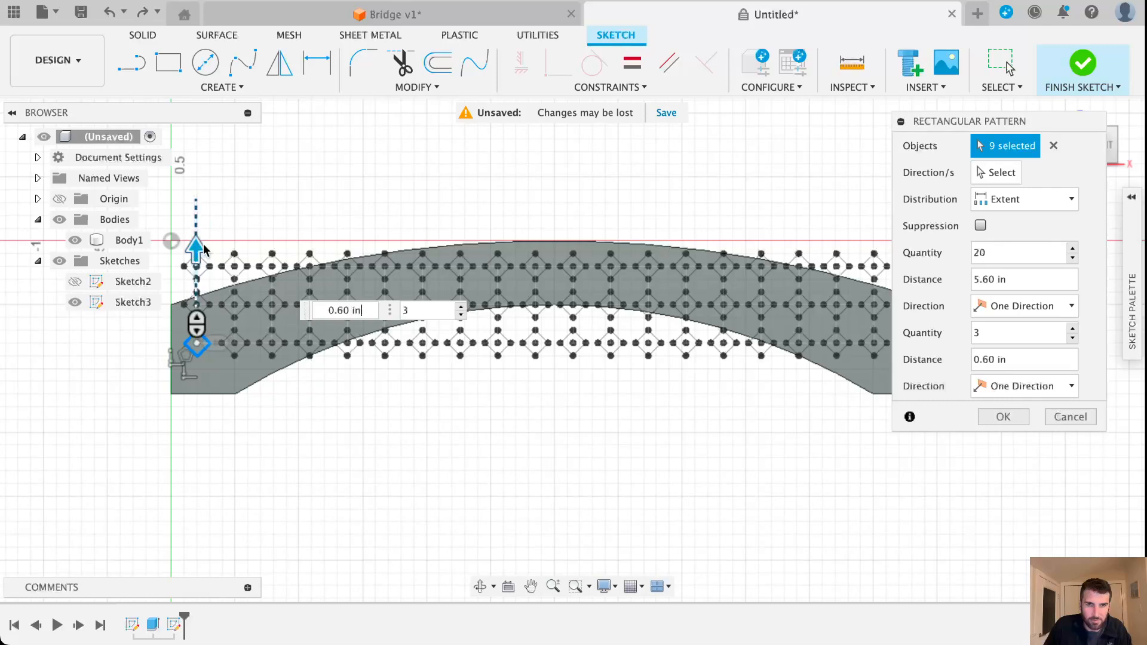
left_click_drag(204, 249, 206, 249)
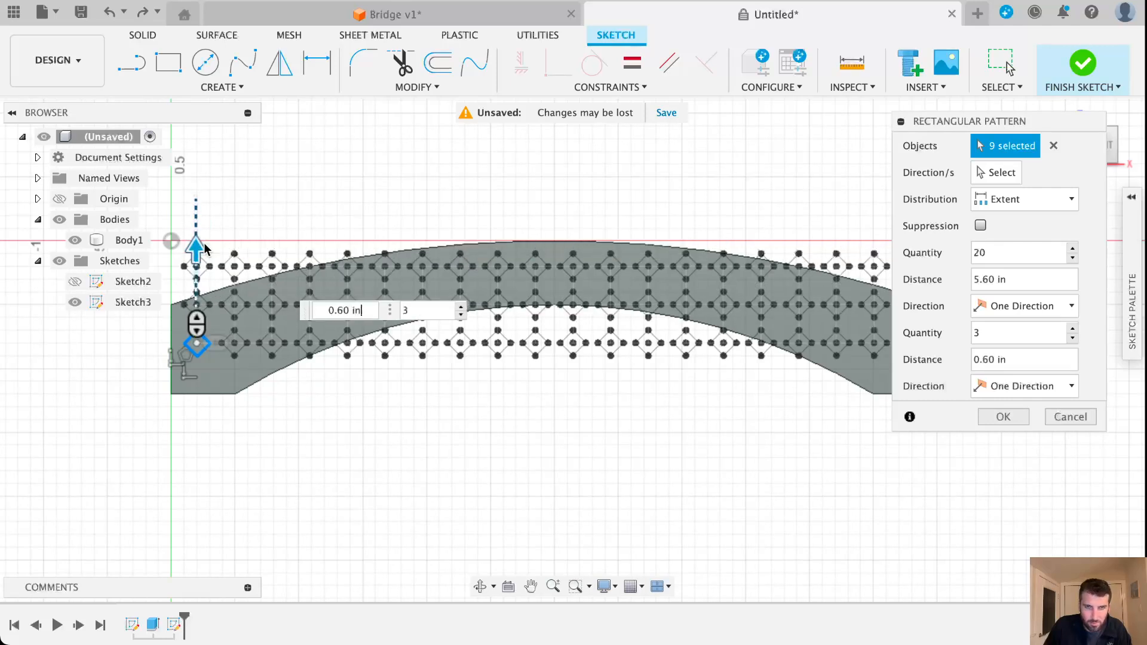
key("Tab")
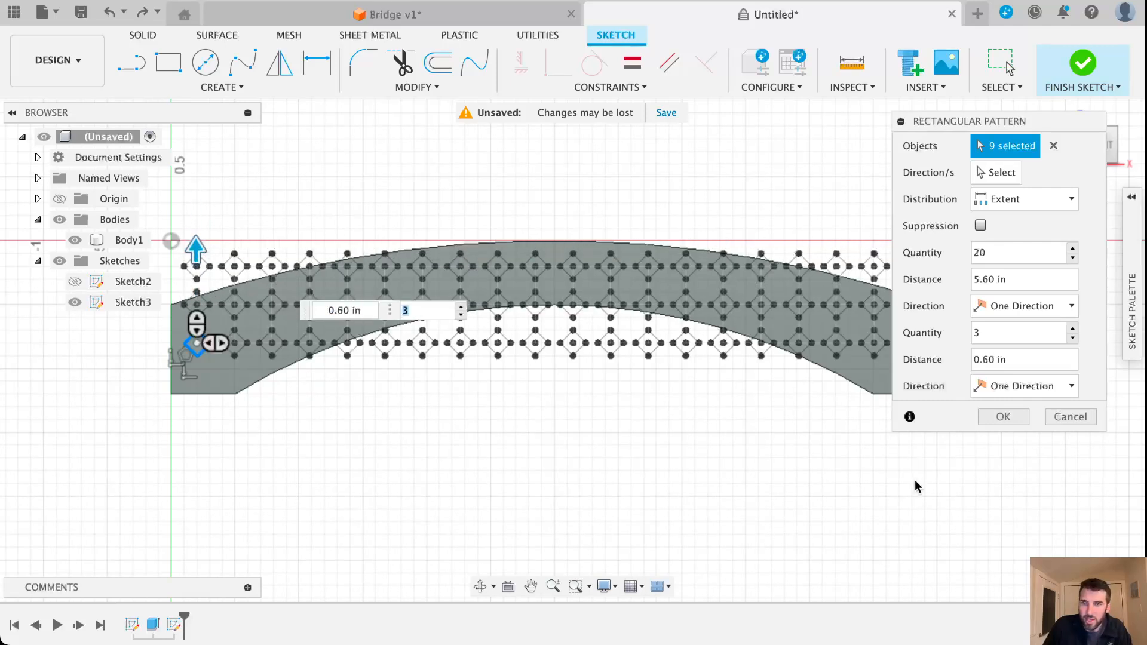
left_click(1025, 419)
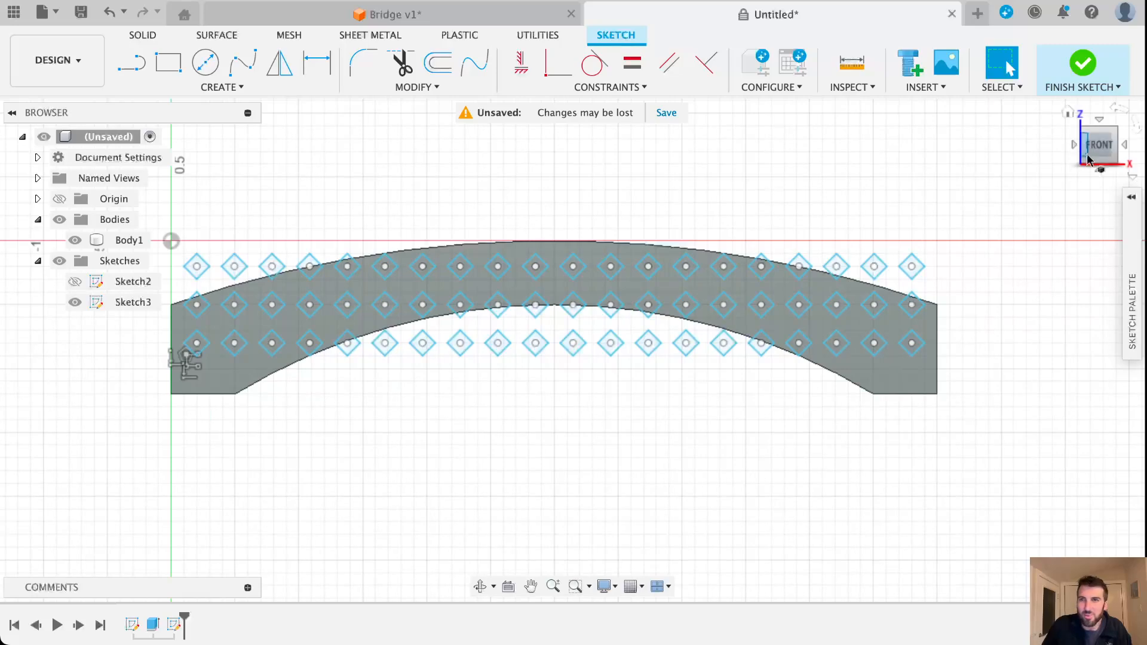
Step: Select all the patterned diamonds on the bridge's front face and finish the sketch
middle_click_drag(1080, 150, 1079, 154, "shift")
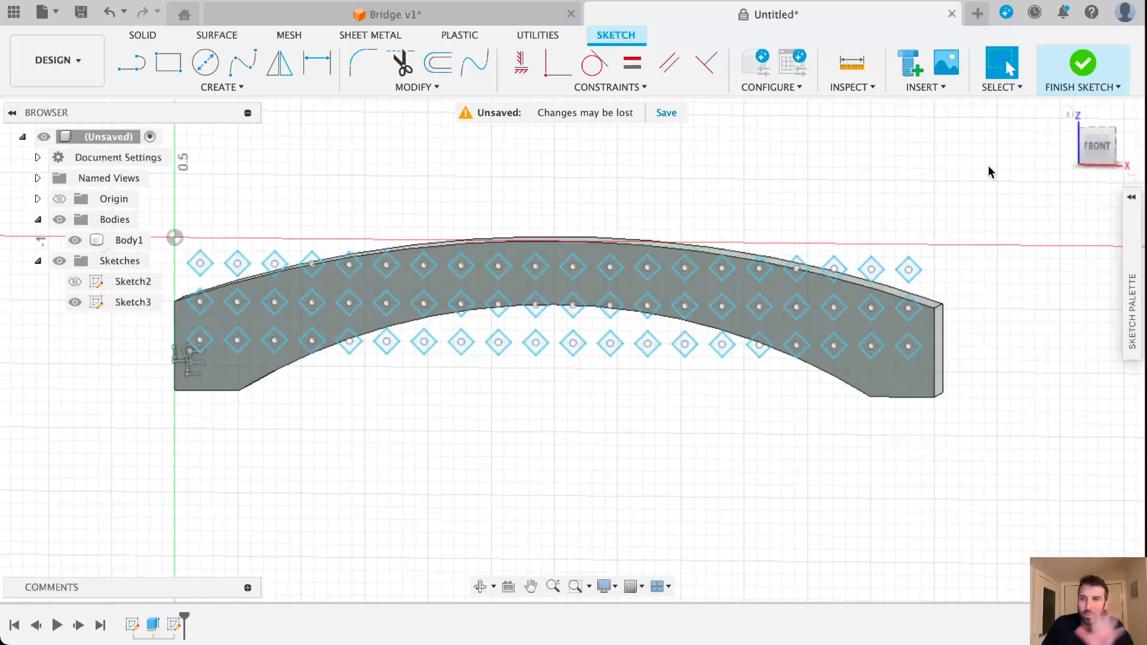
mouse_move(658, 164)
middle_mouse_down()
mouse_move(725, 149)
mouse_move(666, 165)
middle_mouse_up()
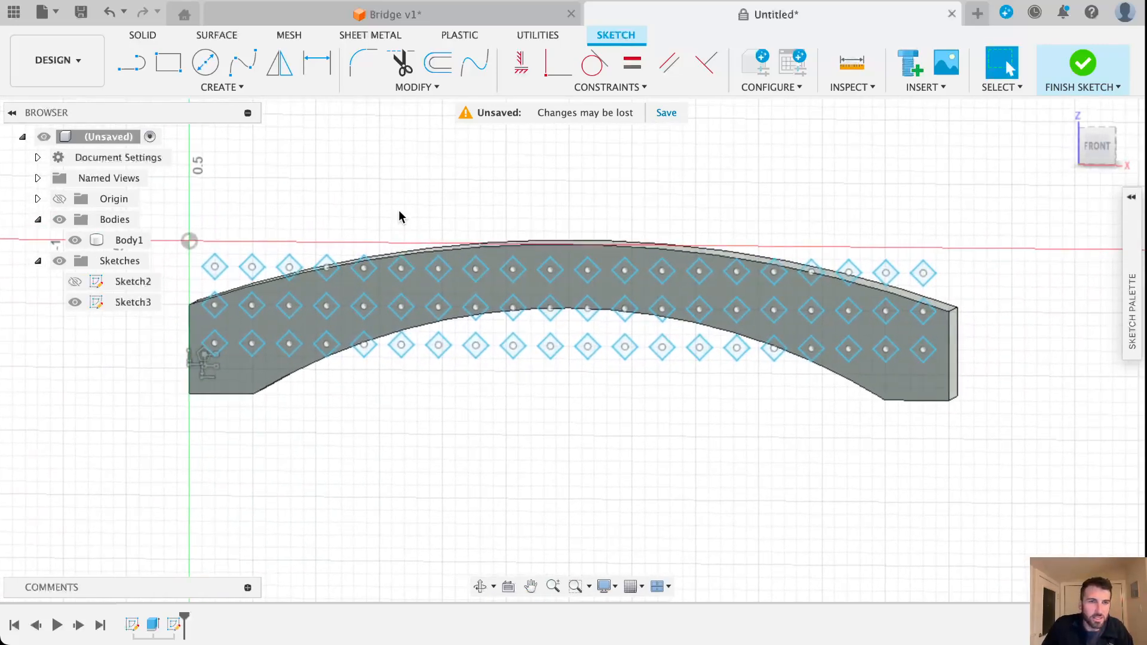
left_click(1096, 149)
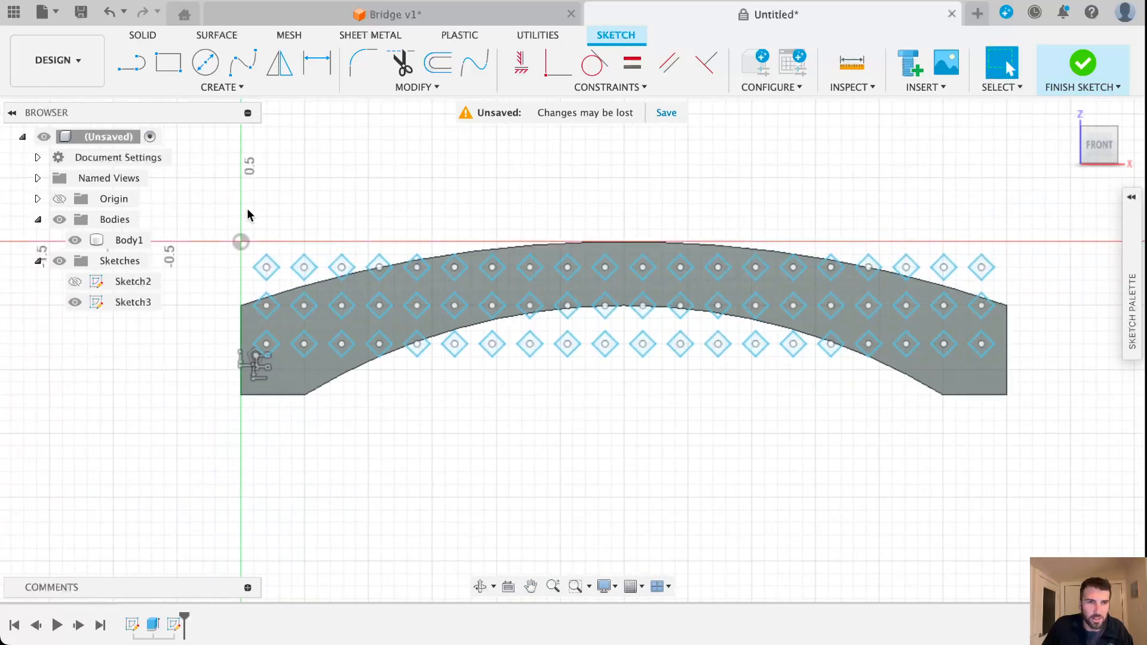
mouse_move(249, 211)
left_mouse_down()
mouse_move(298, 266)
mouse_move(505, 346)
mouse_move(938, 352)
mouse_move(1002, 368)
left_mouse_up()
left_click(1103, 157)
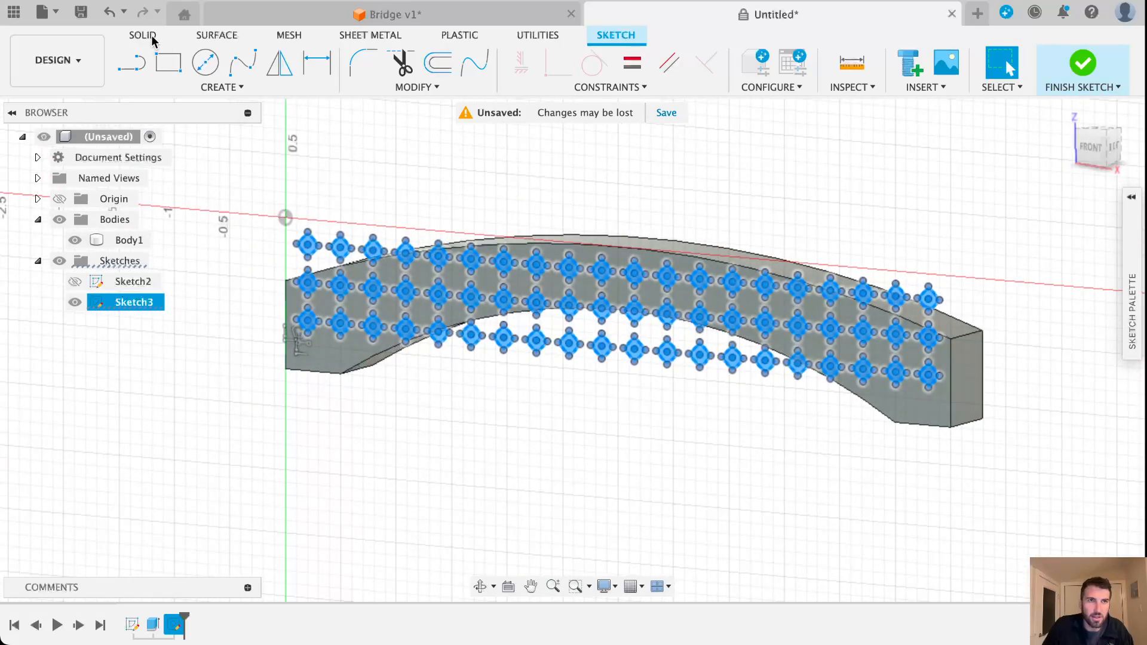
left_click(1083, 63)
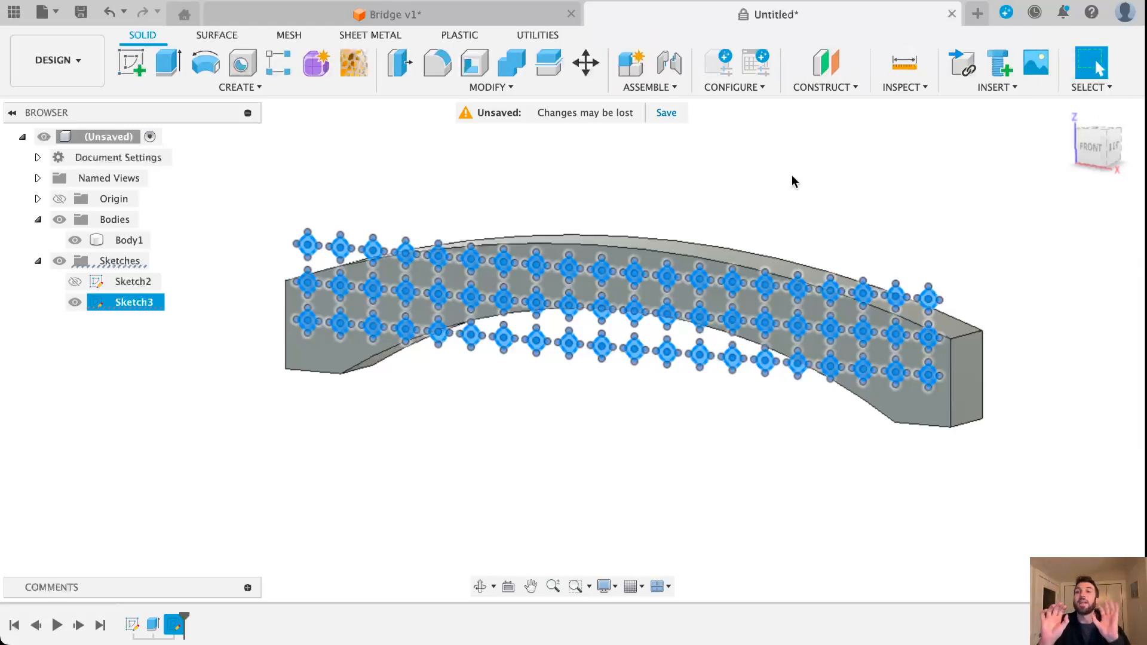
Step: Extrude the selected diamond profiles -1.00 in through the bridge body as a Cut
left_click(170, 62)
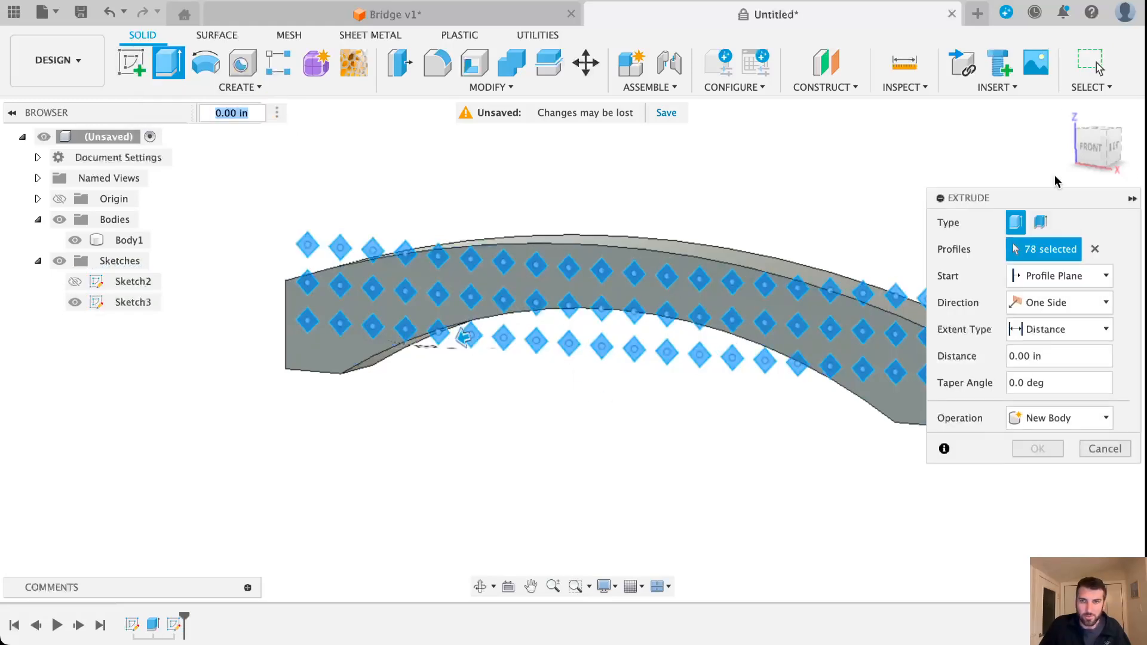
left_click_drag(1090, 157, 1067, 158)
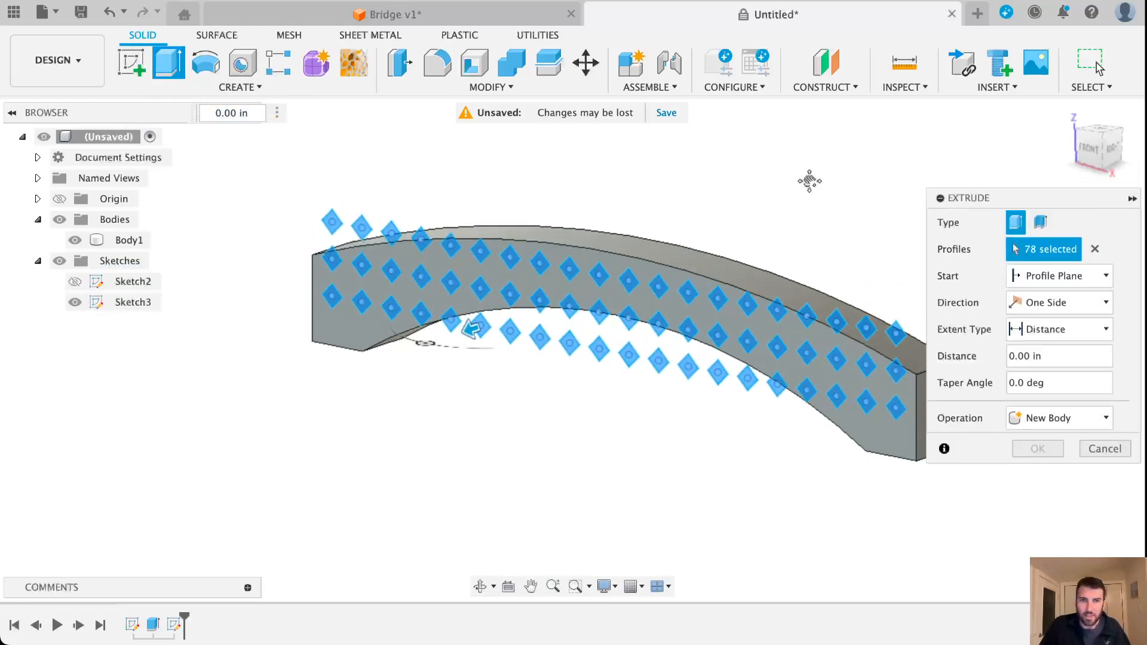
middle_click_drag(723, 222, 618, 231)
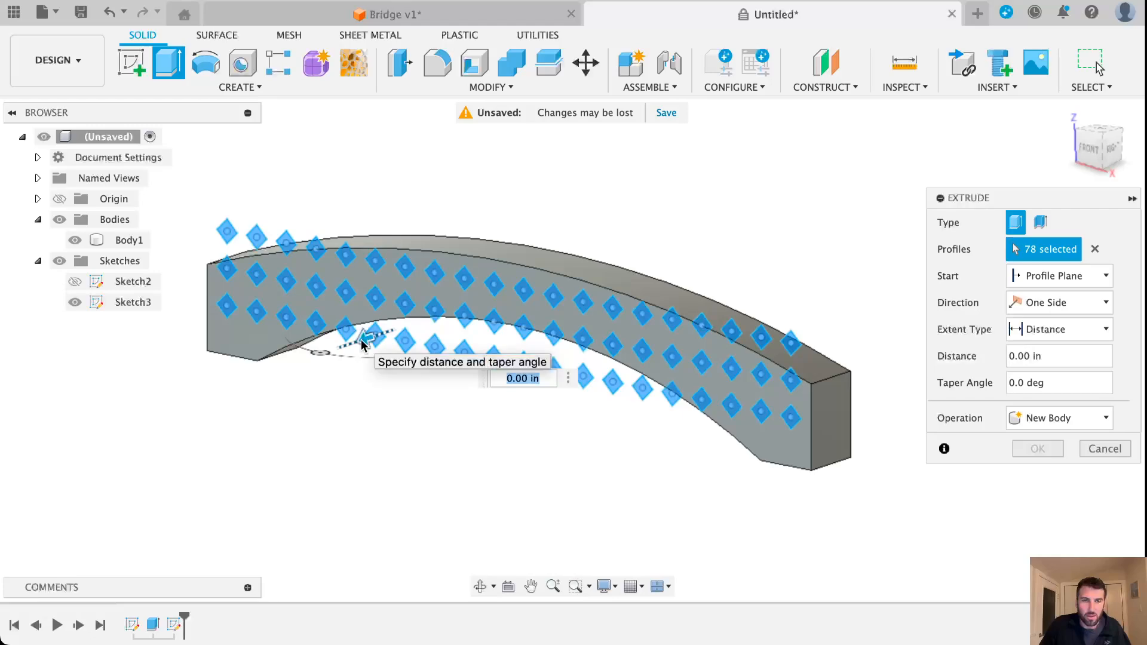
left_click_drag(366, 338, 439, 301)
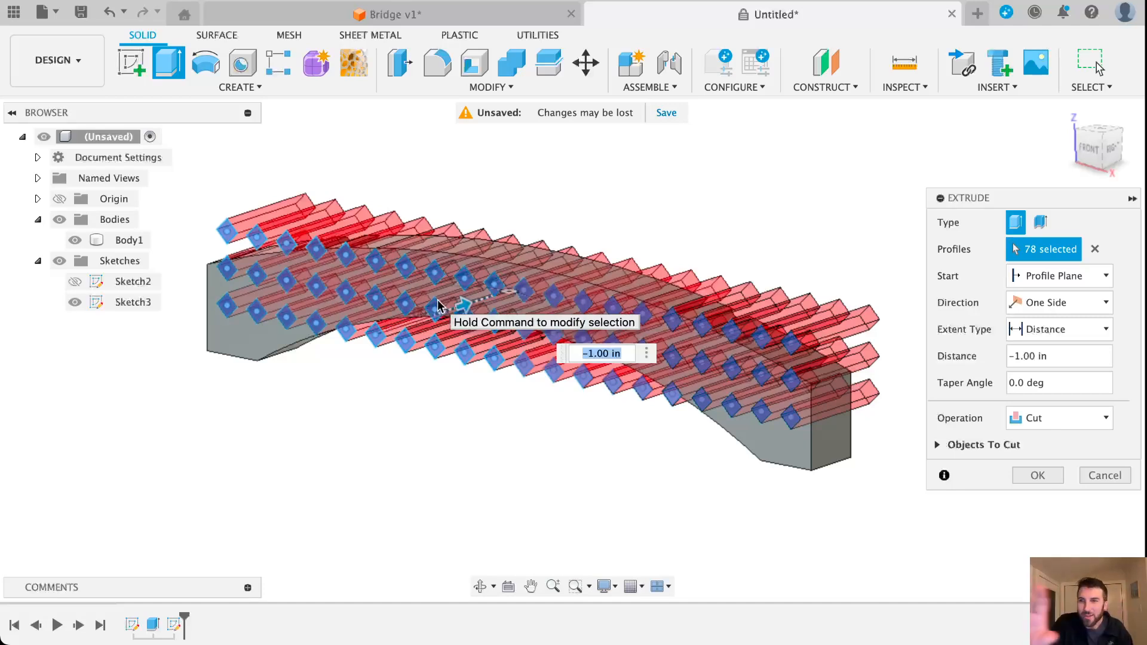
left_click(1048, 478)
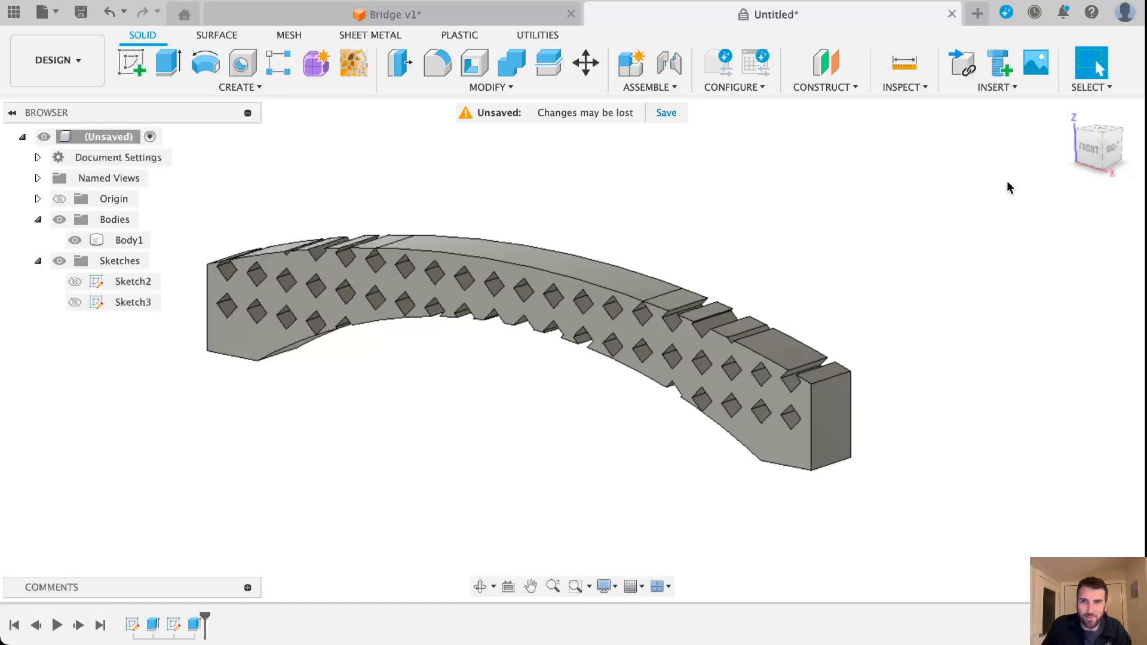
Step: Make Sketch2 with the bridge's arch outline visible over the perforated body
left_click(1089, 148)
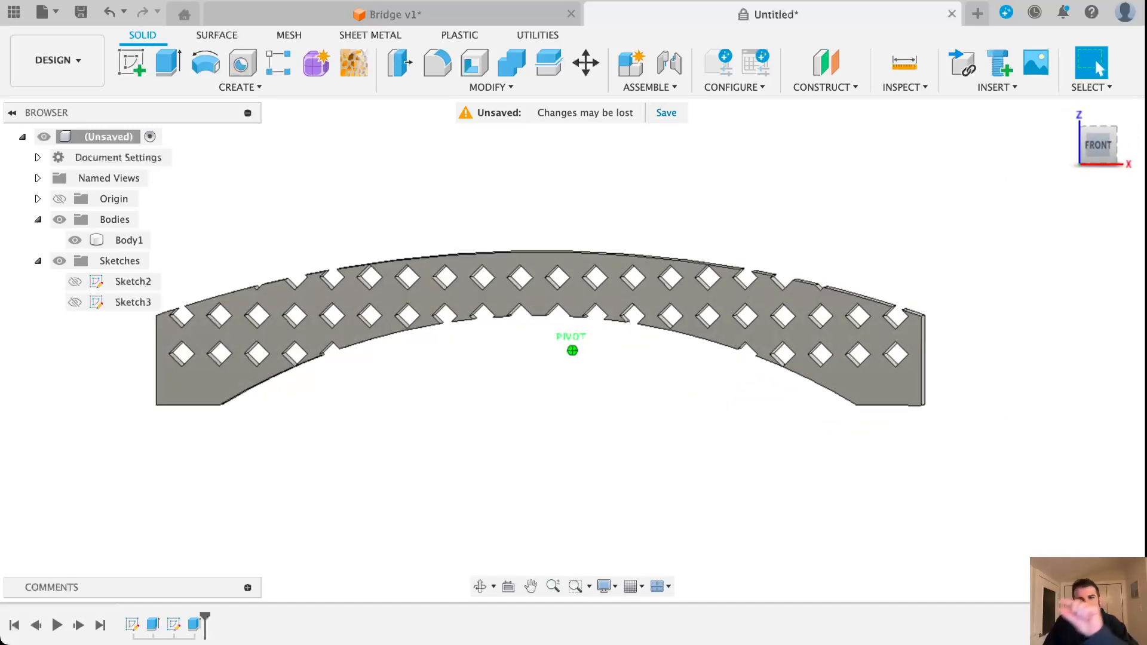
mouse_move(1140, 132)
left_mouse_down()
mouse_move(1123, 138)
mouse_move(1128, 155)
mouse_move(1127, 141)
mouse_move(1113, 143)
left_mouse_up()
left_click(126, 283)
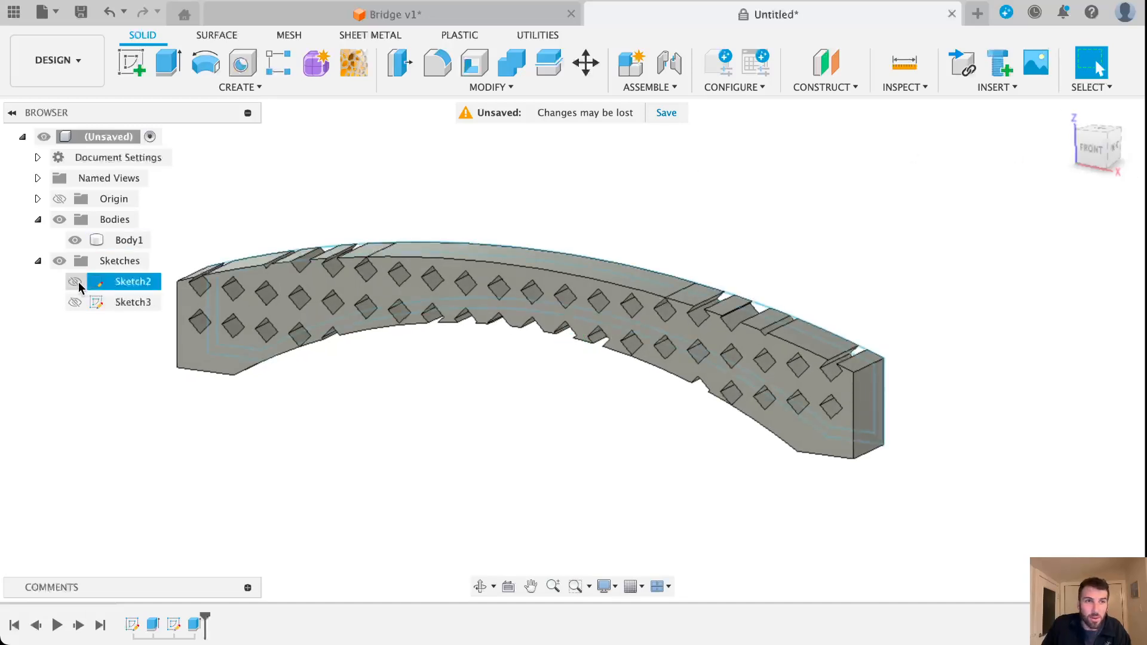
left_click(75, 282)
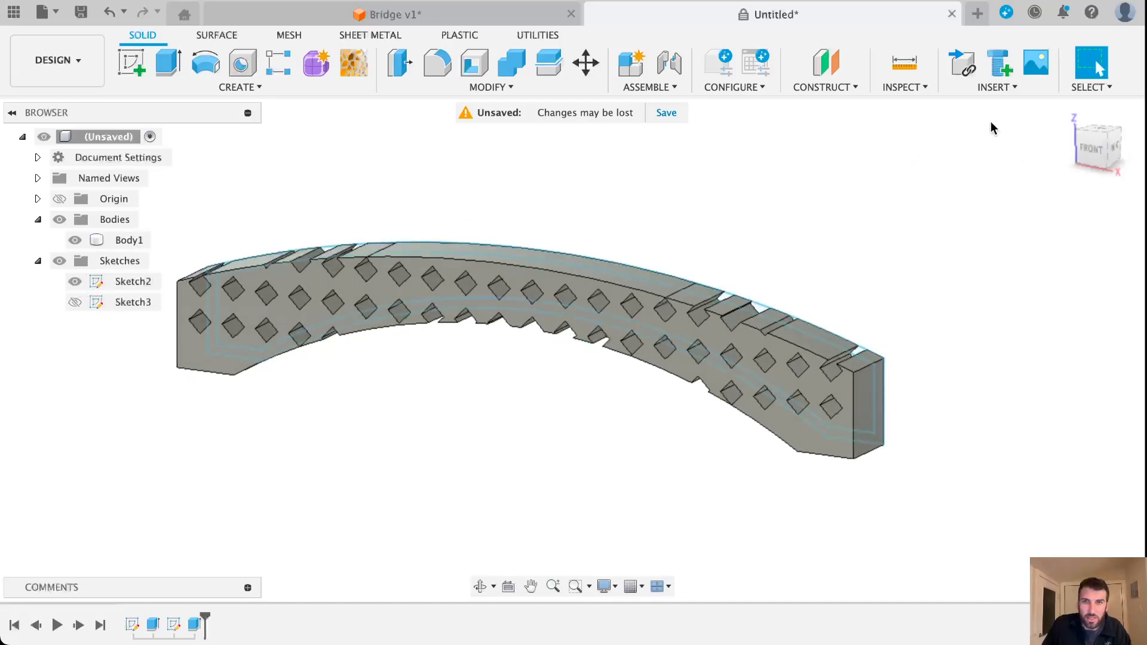
left_click_drag(1080, 161, 1067, 156)
scroll(828, 469, "up", 5)
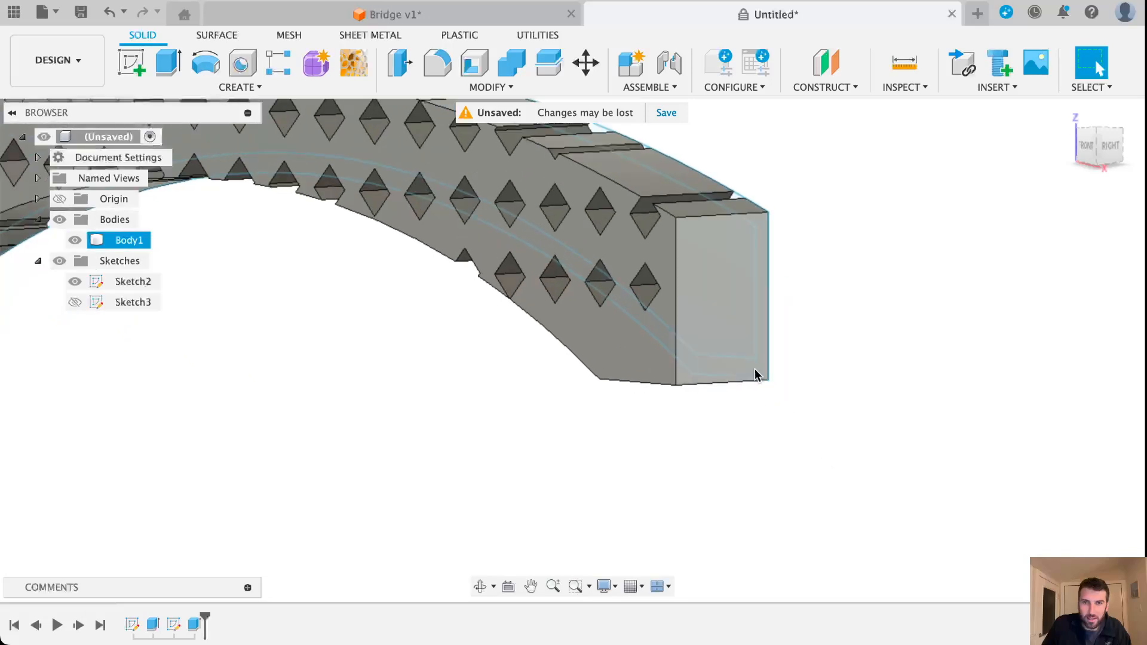
scroll(866, 365, "down", 5)
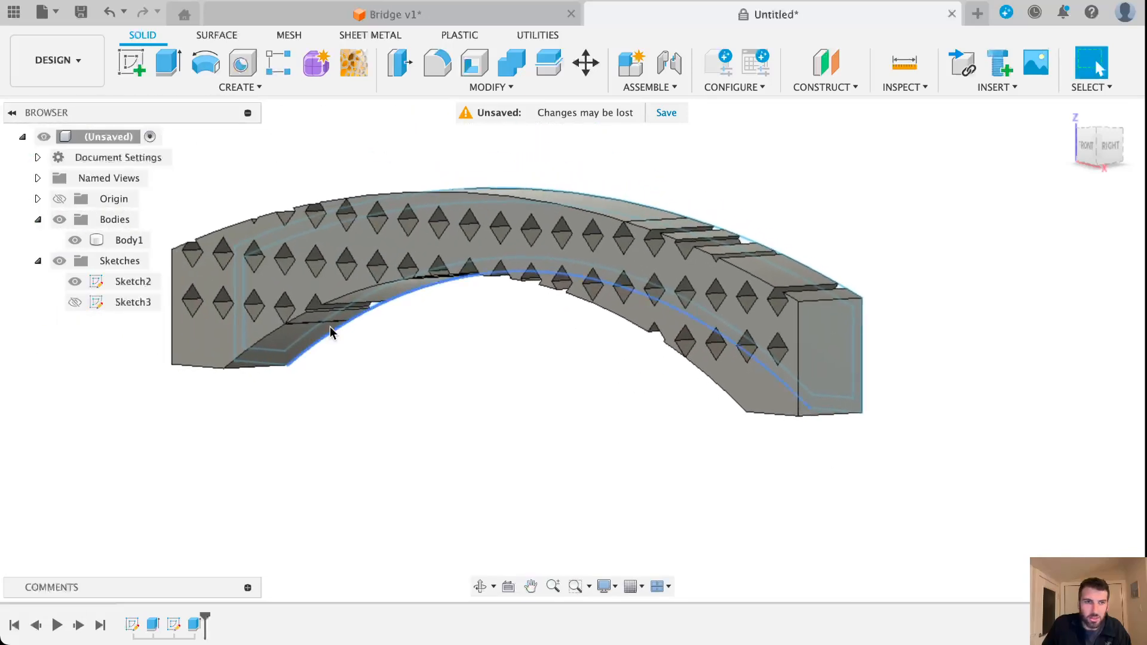
Step: Hide Body1 to select the border profile between Sketch2's inner and outer outlines, and show the body again
left_click(75, 241)
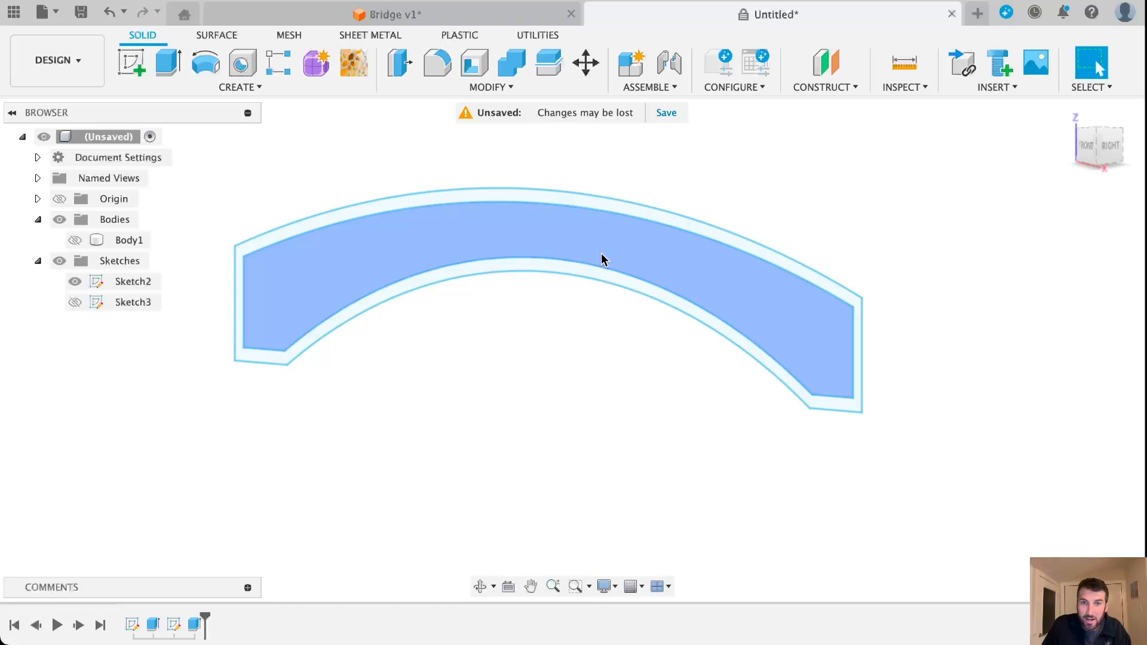
left_click(609, 275)
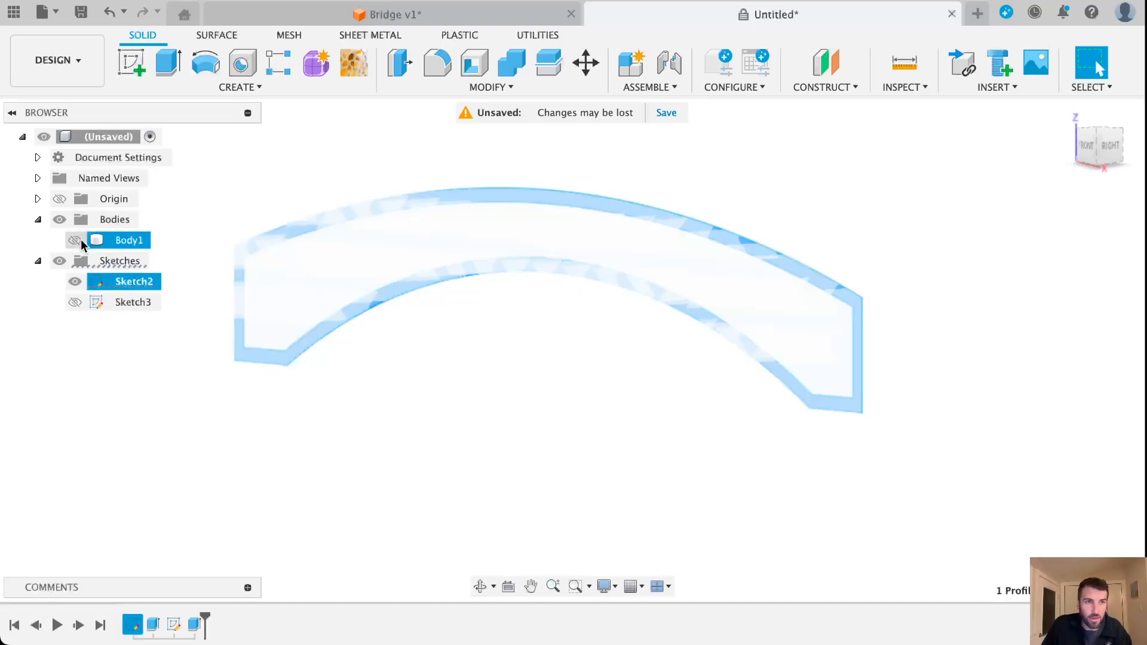
left_click(74, 241)
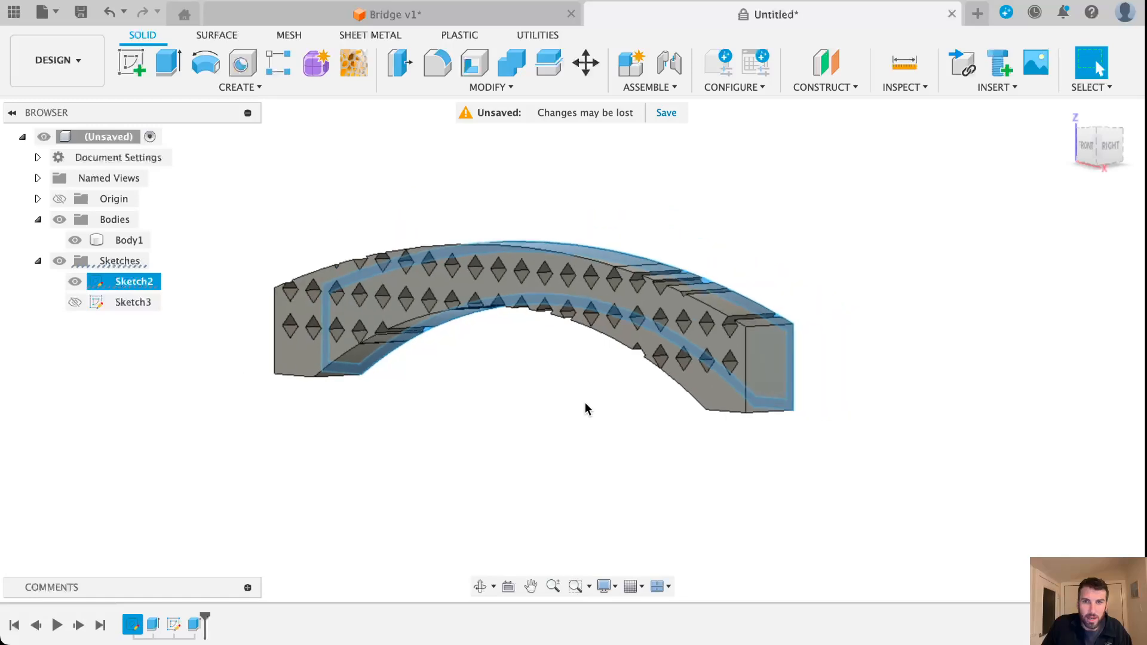
Step: Extrude the selected border profile -0.50 in through the bridge body as a Join
left_click(171, 65)
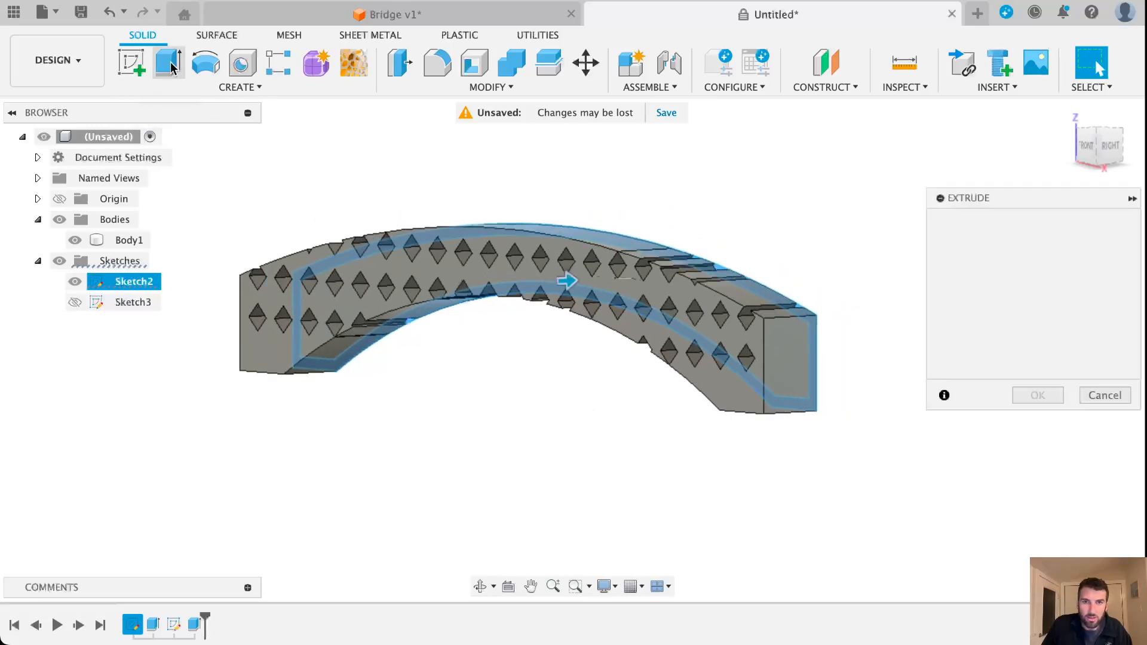
left_click_drag(561, 283, 515, 287)
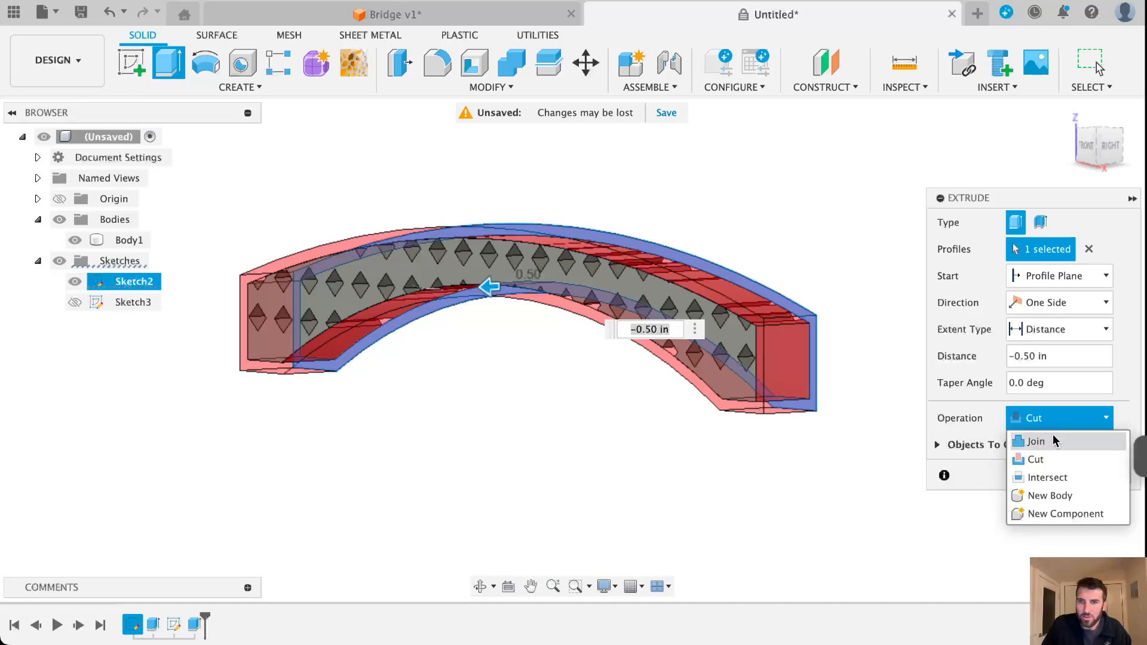
left_click(1052, 440)
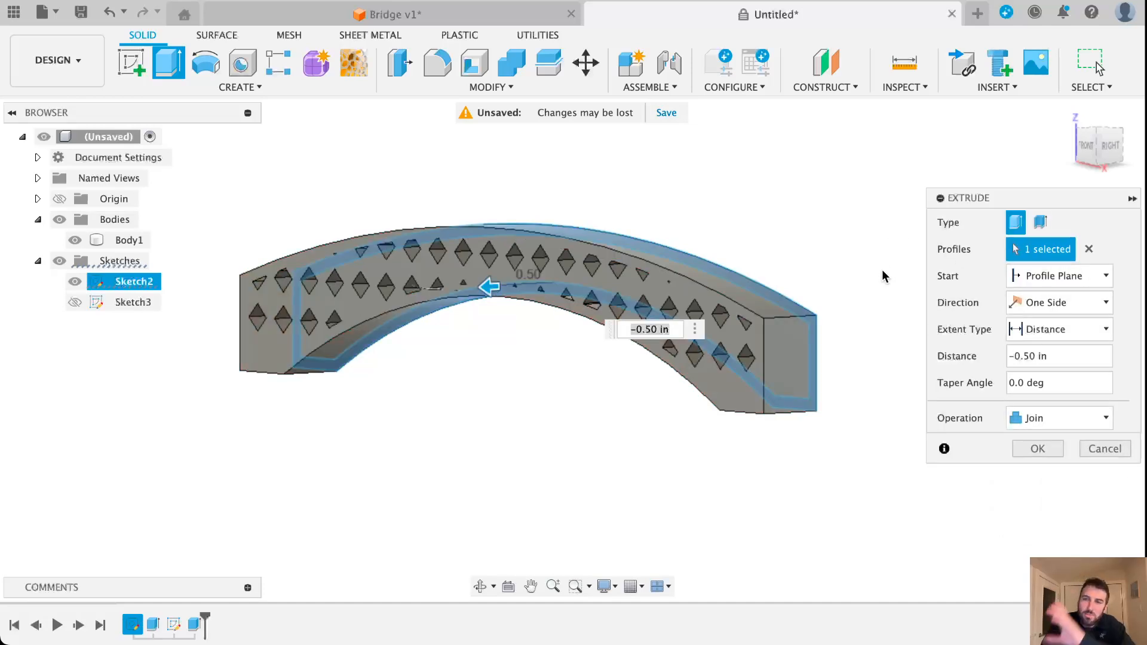
mouse_move(1087, 143)
left_mouse_down()
mouse_move(1072, 165)
mouse_move(1079, 150)
left_mouse_up()
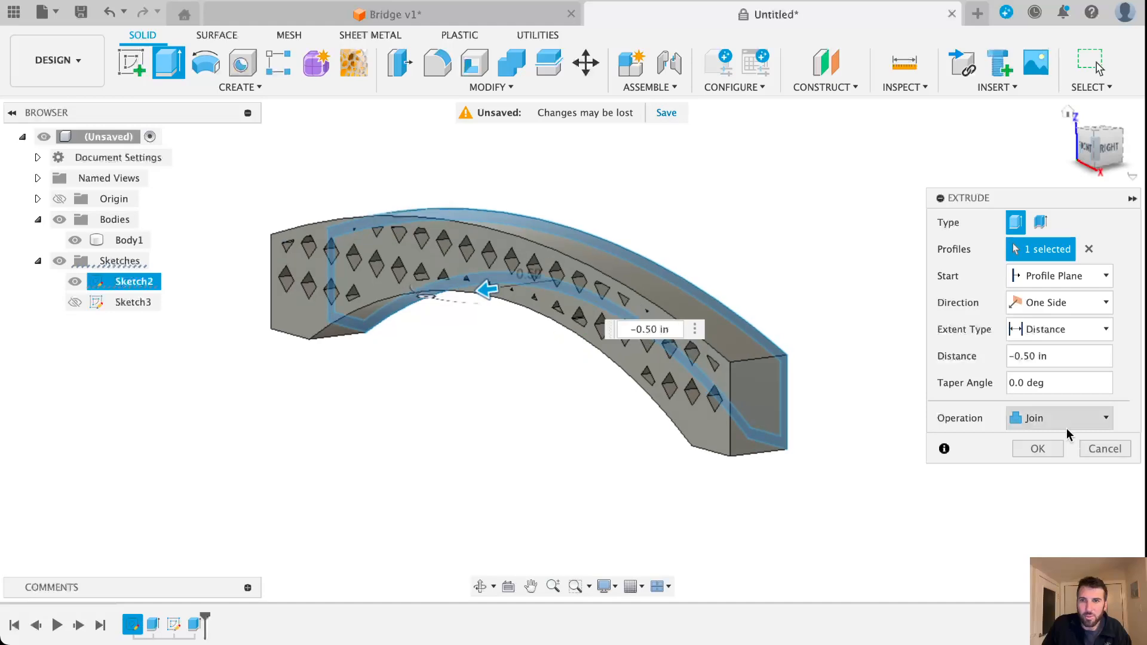
left_click(1043, 449)
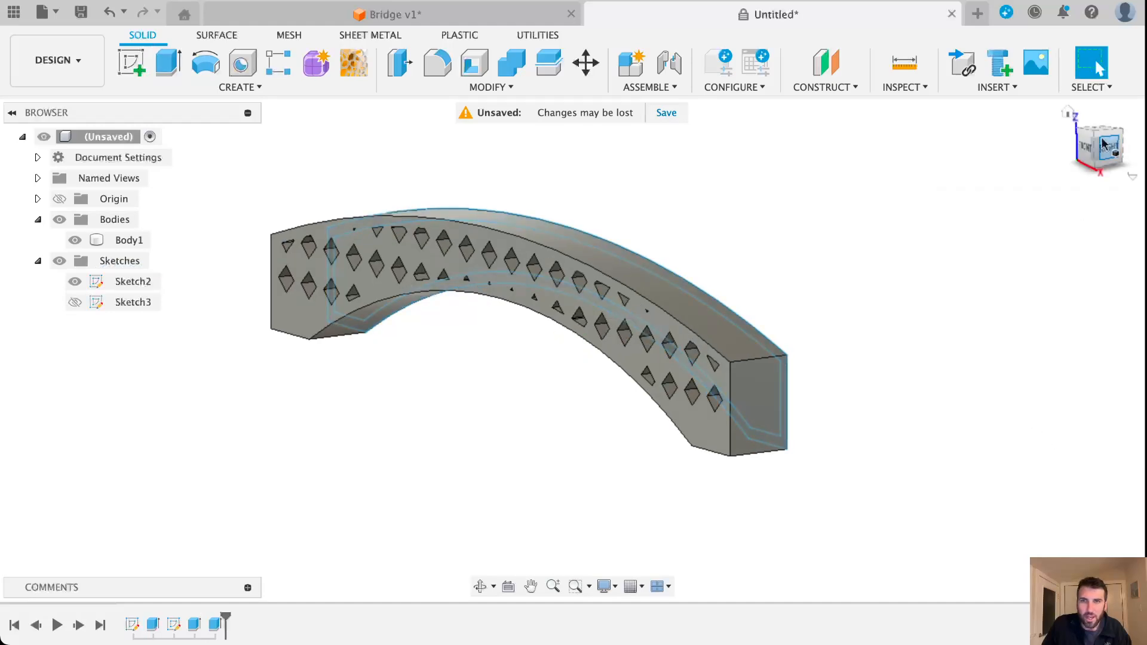
Step: Hide Sketch2 and examine the bridge's front face with its diamond cutouts and solid border
left_click_drag(1100, 148, 1026, 158)
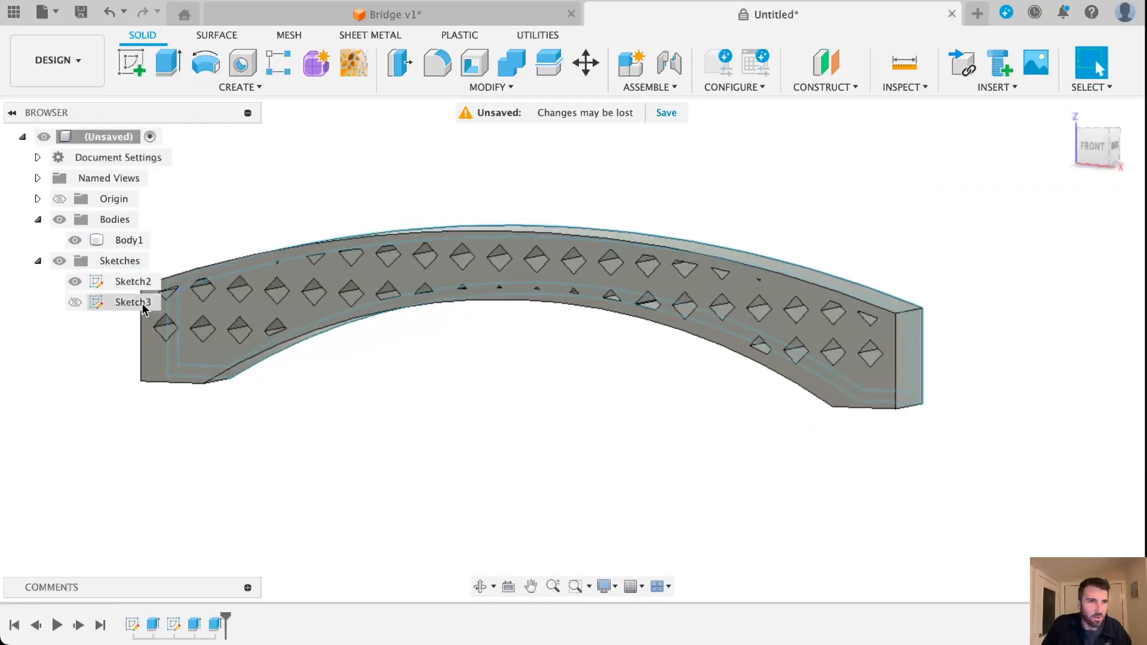
left_click(82, 282)
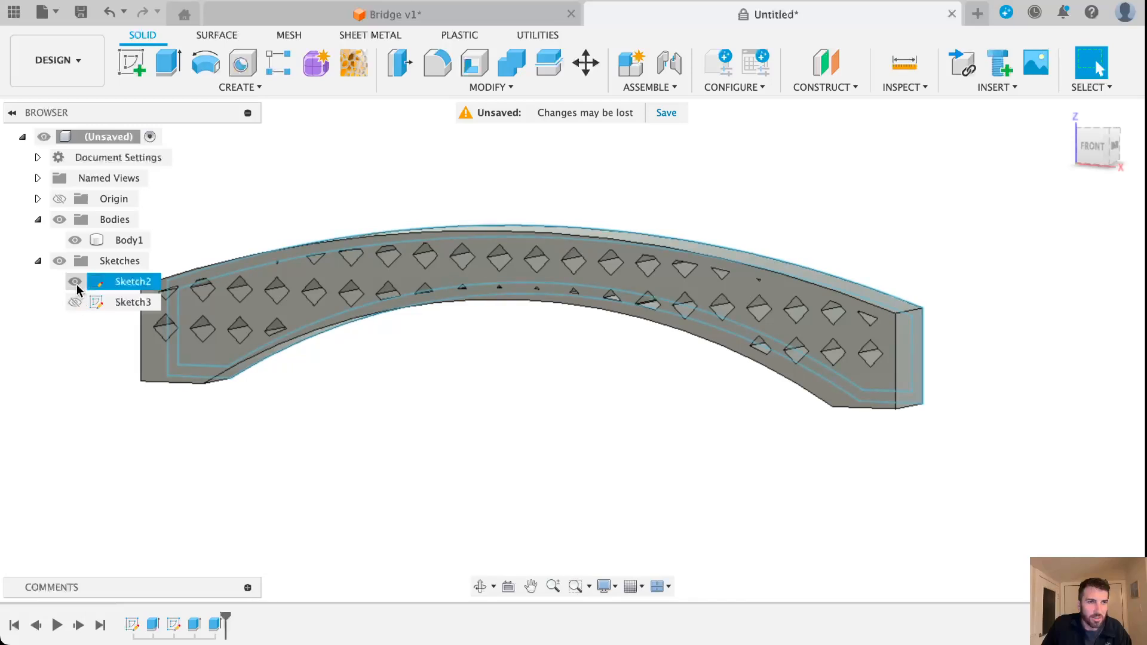
left_click(74, 282)
mouse_move(541, 363)
middle_mouse_down()
mouse_move(449, 402)
mouse_move(543, 430)
mouse_move(532, 441)
middle_mouse_up()
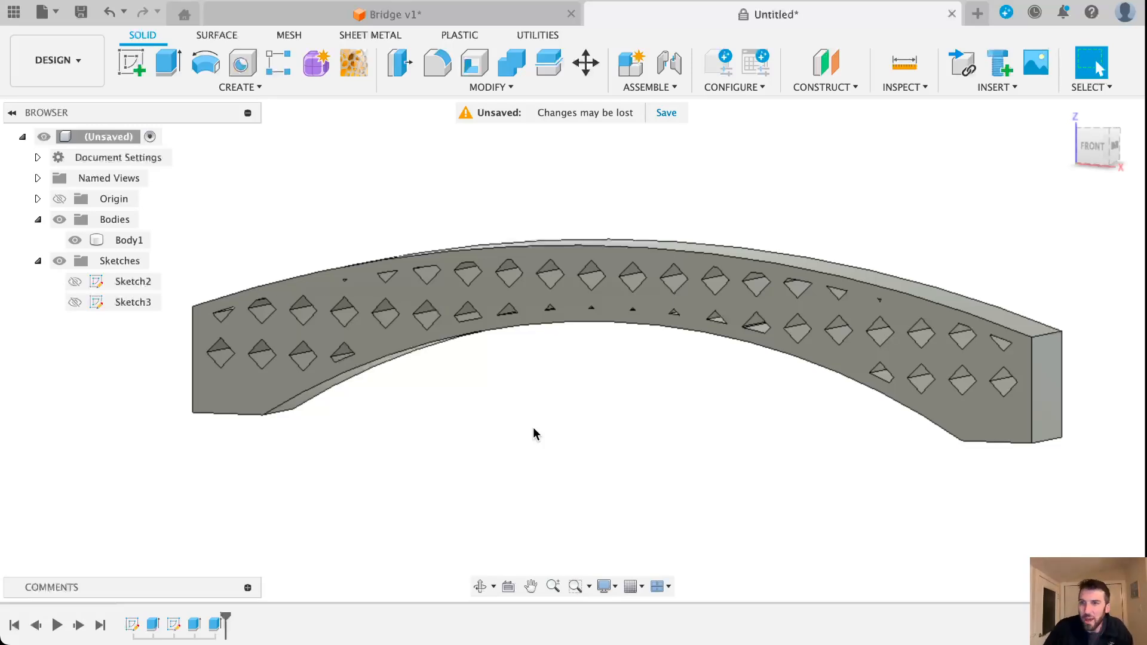
left_click(258, 408)
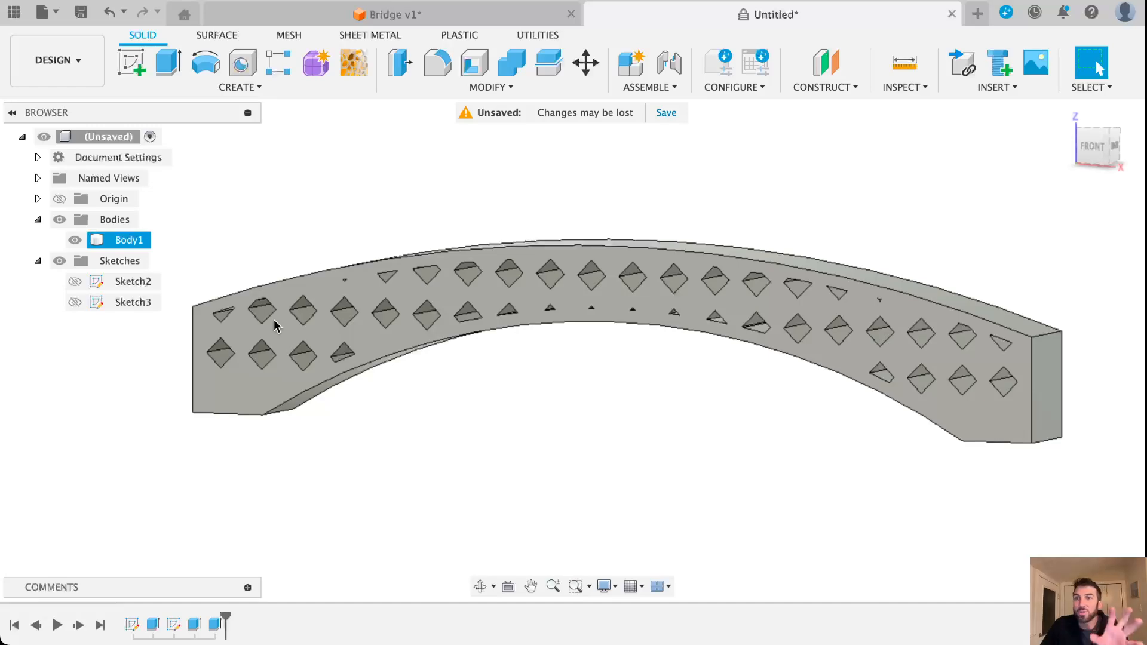
left_click(739, 211)
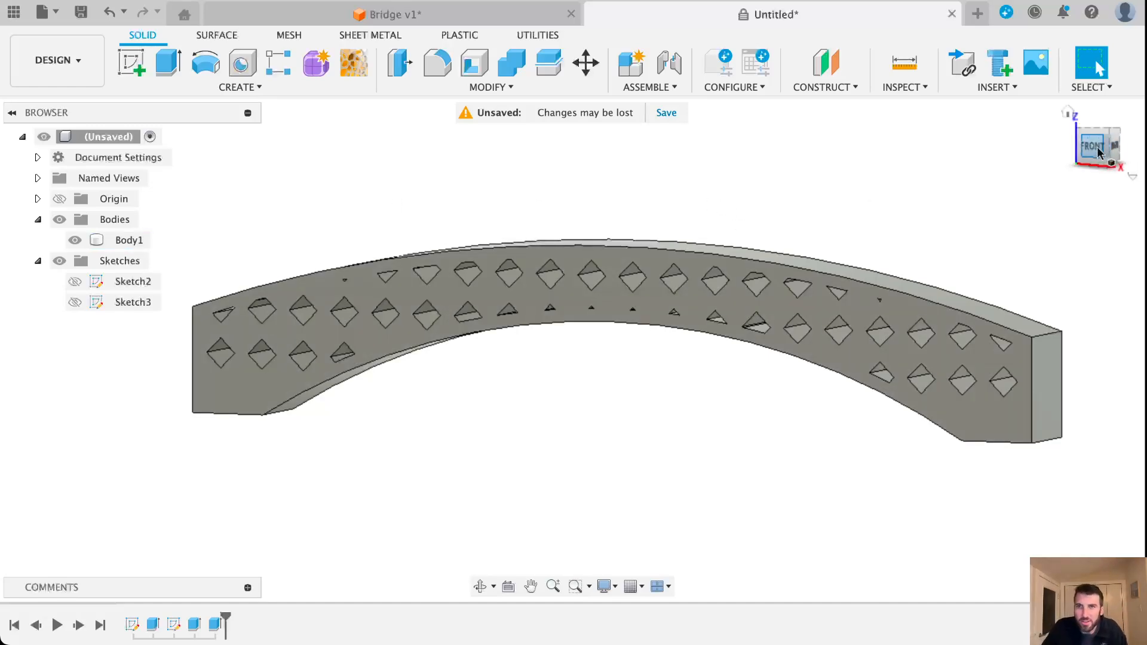
mouse_move(1103, 146)
left_mouse_down()
mouse_move(1142, 146)
mouse_move(1087, 156)
left_mouse_up()
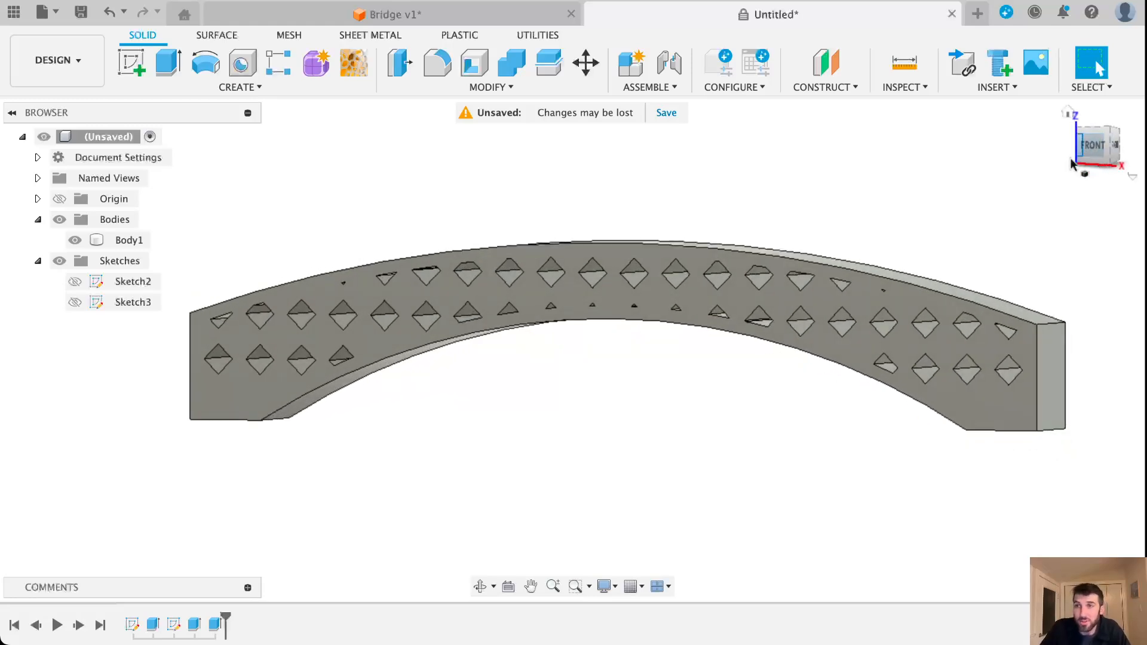
left_click(827, 283)
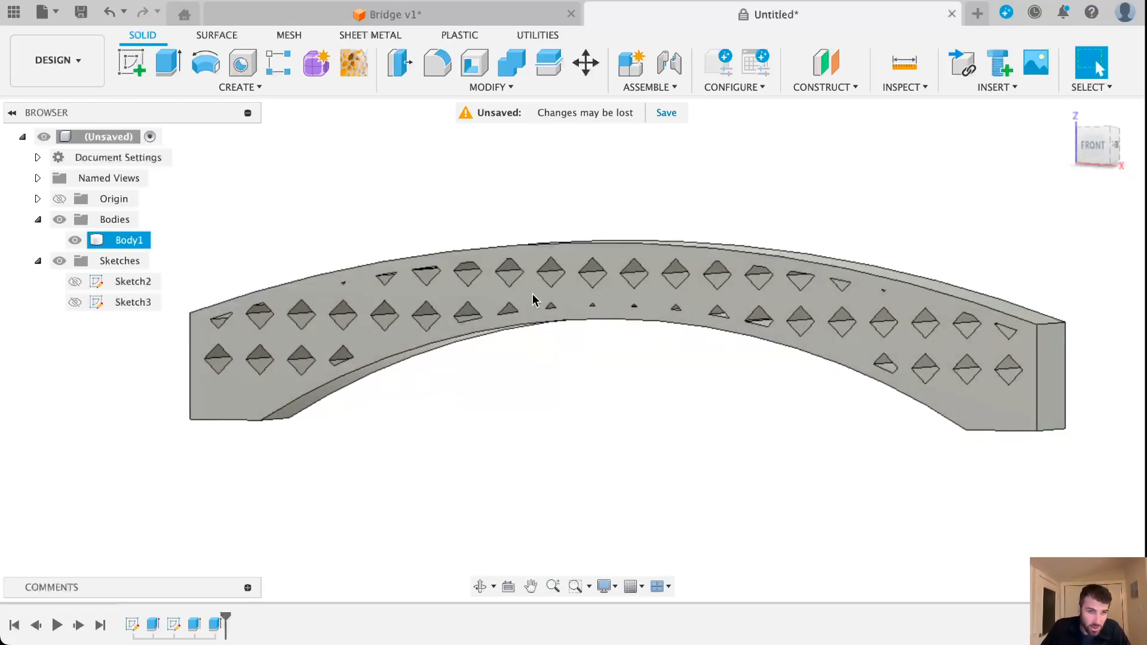
Step: Undo the border extrusion, the diamond cut and the diamond pattern, back to an empty Sketch3 on the bridge's front face
key("super+z")
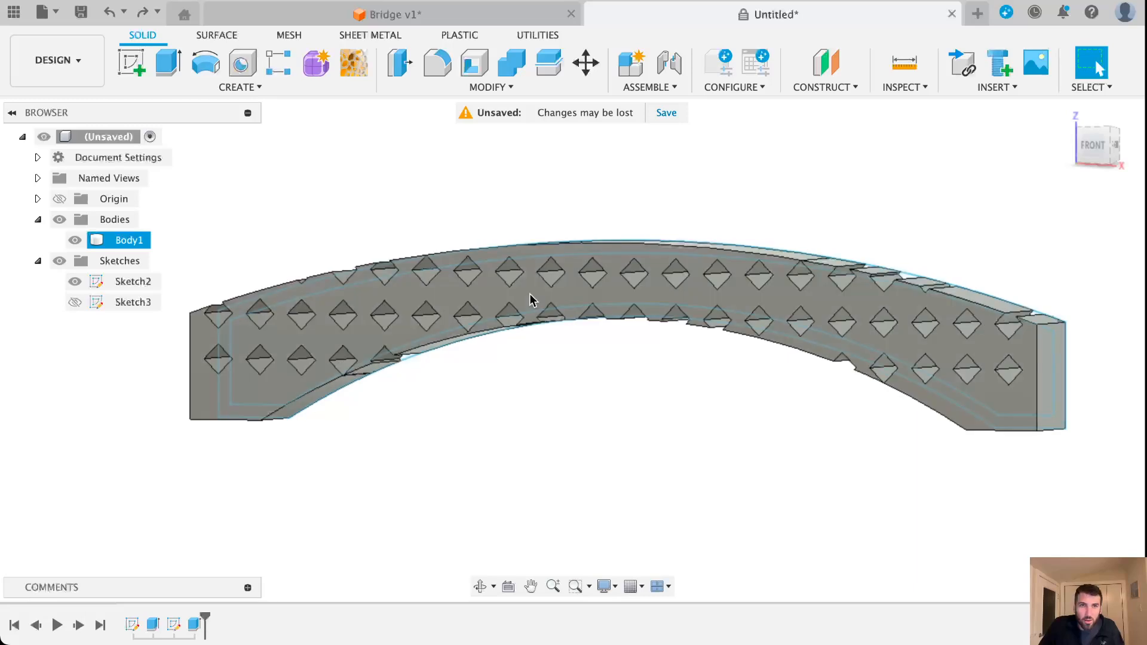
key("super+shift+z")
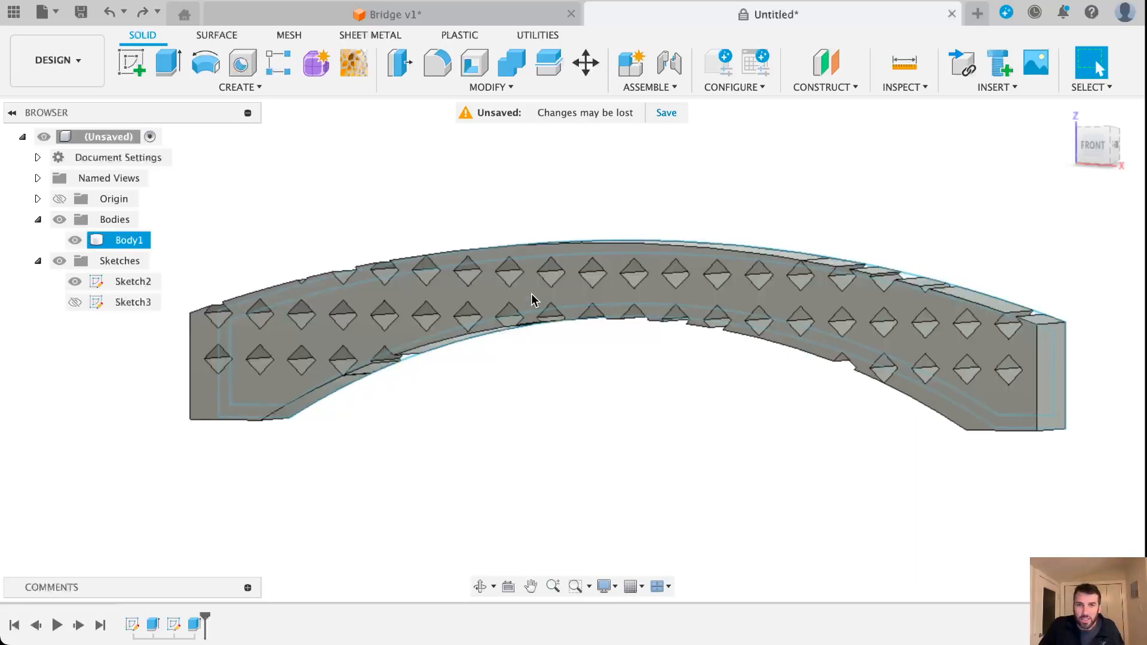
key("super+z")
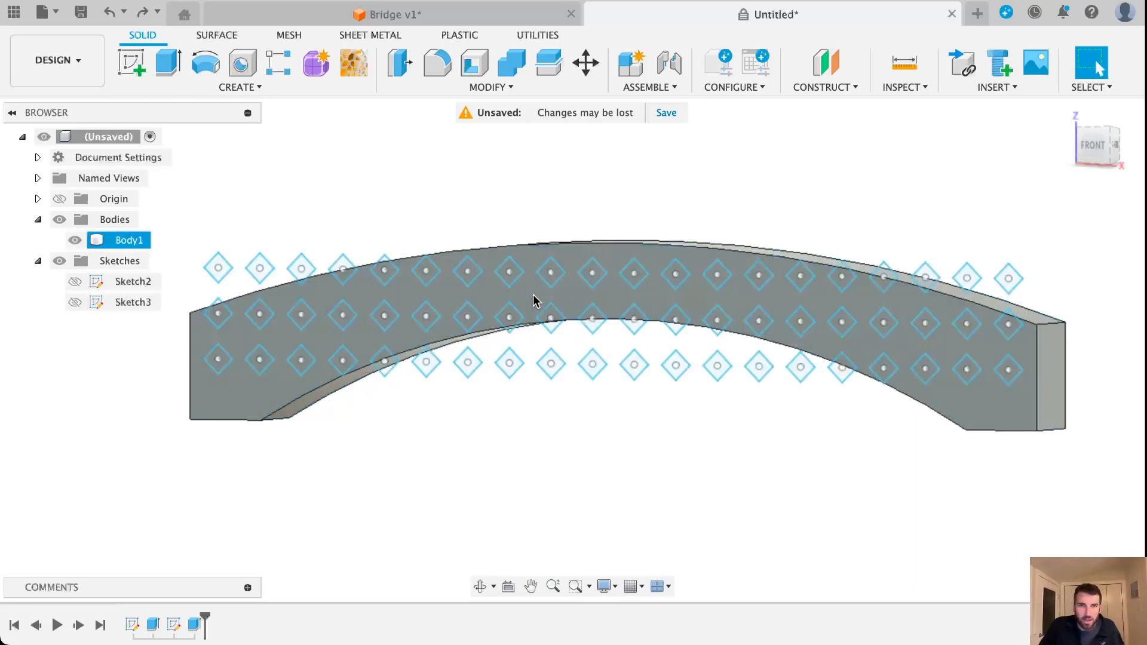
double_click(538, 302)
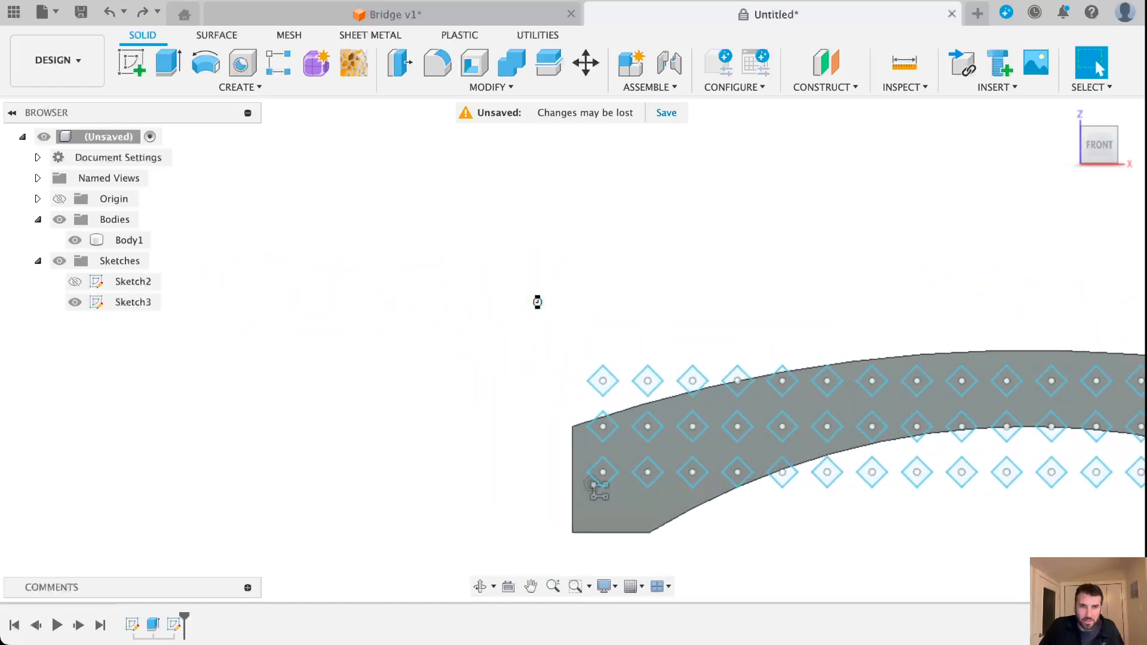
middle_click_drag(786, 282, 548, 167)
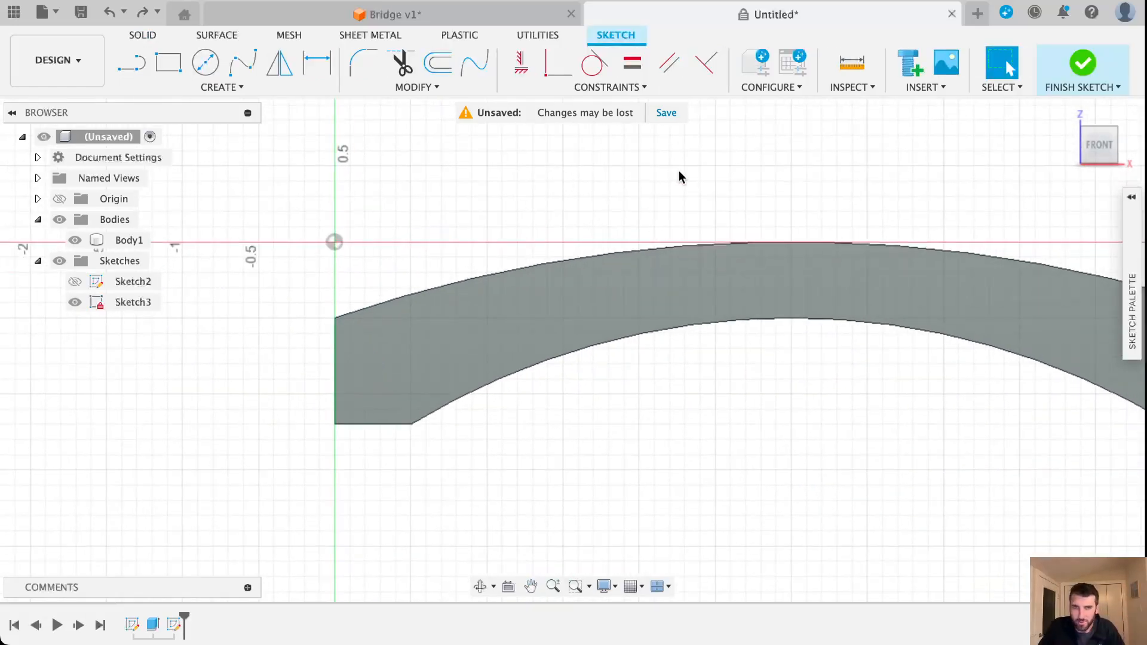
mouse_move(679, 174)
middle_mouse_down()
mouse_move(568, 153)
mouse_move(560, 169)
middle_mouse_up()
scroll(613, 221, "down", 2)
middle_click_drag(645, 194, 597, 207)
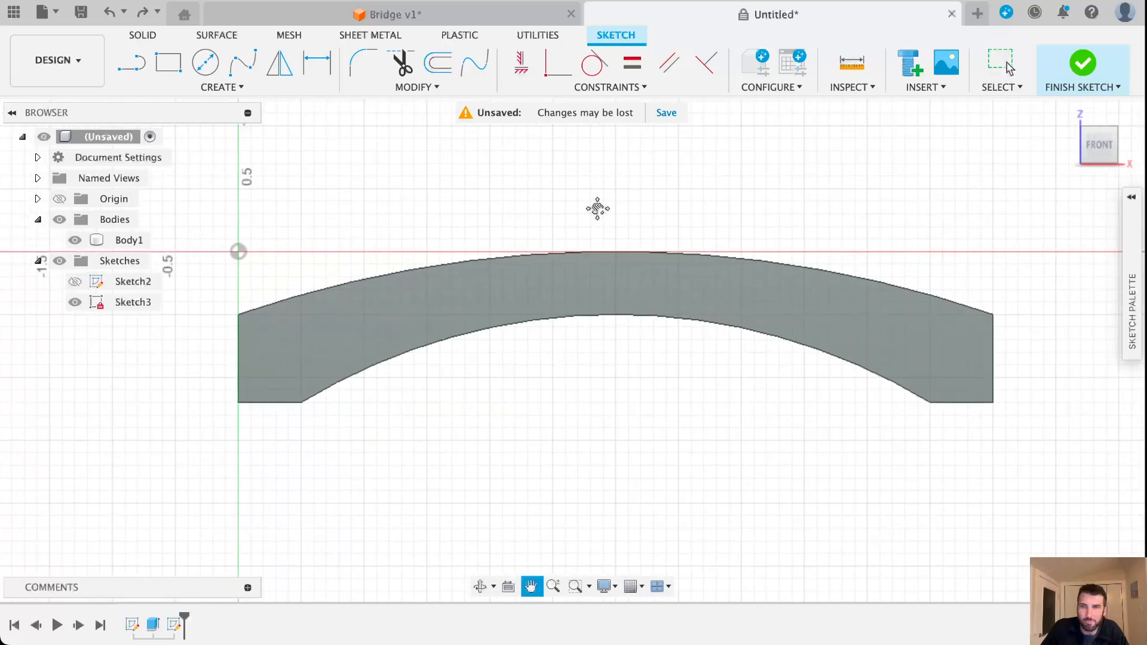
Step: Insert the SVG file Fractals - Squares.svg from the computer's SVGs - Natural Patterns folder into the sketch
left_click(936, 89)
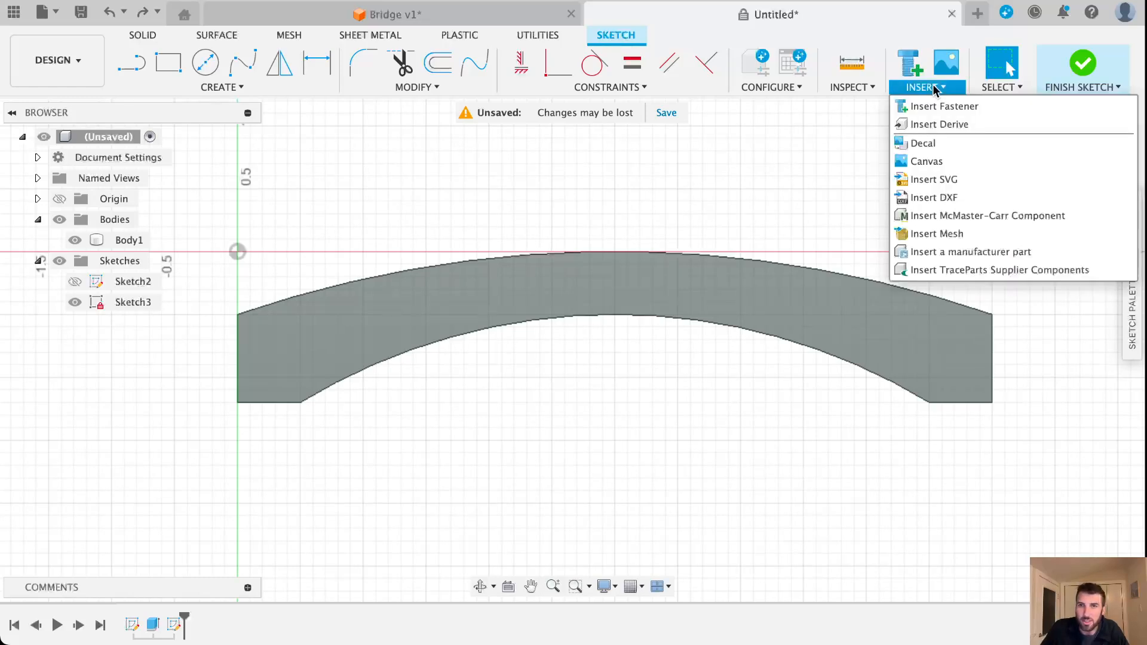
left_click(941, 178)
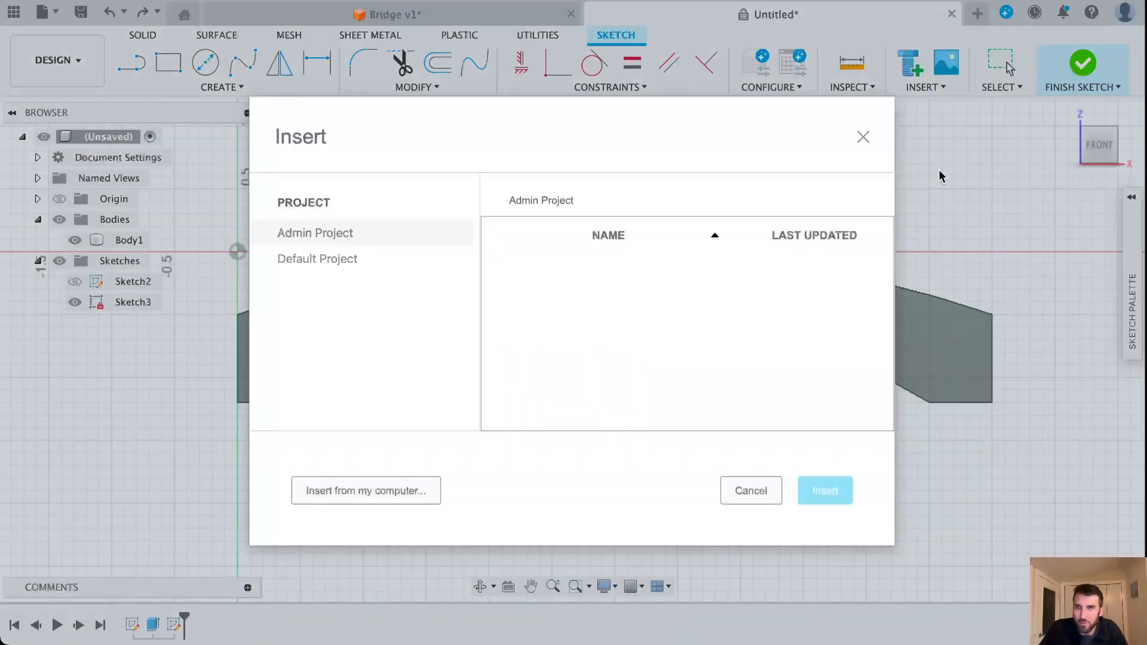
left_click(411, 490)
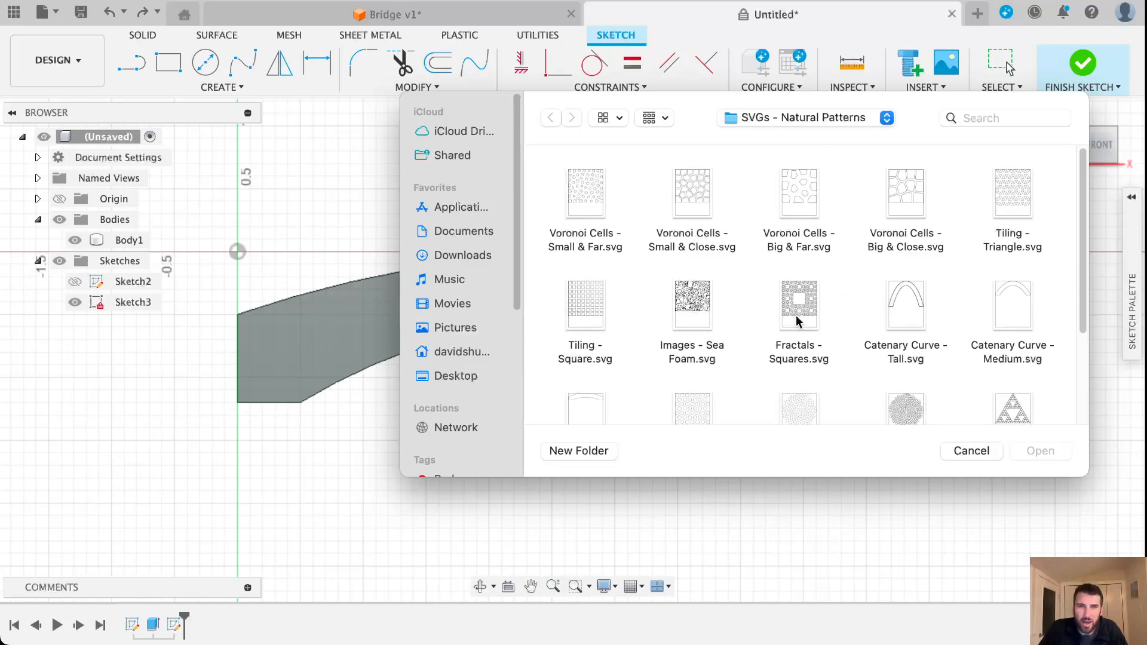
scroll(798, 322, "down", 2)
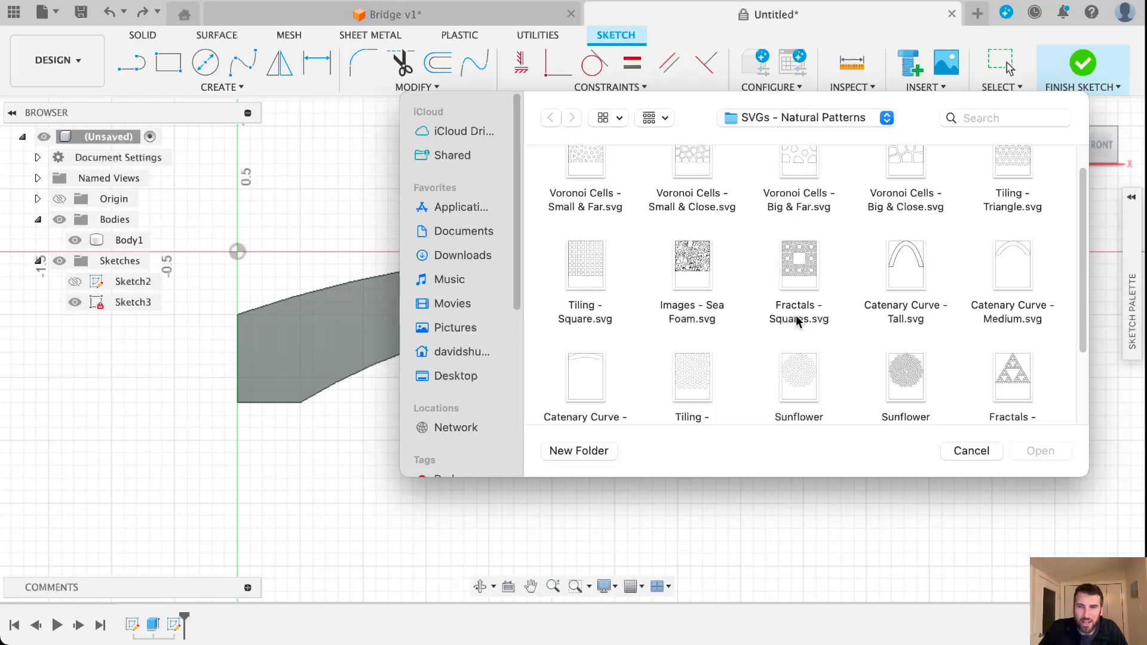
scroll(798, 321, "down", 1)
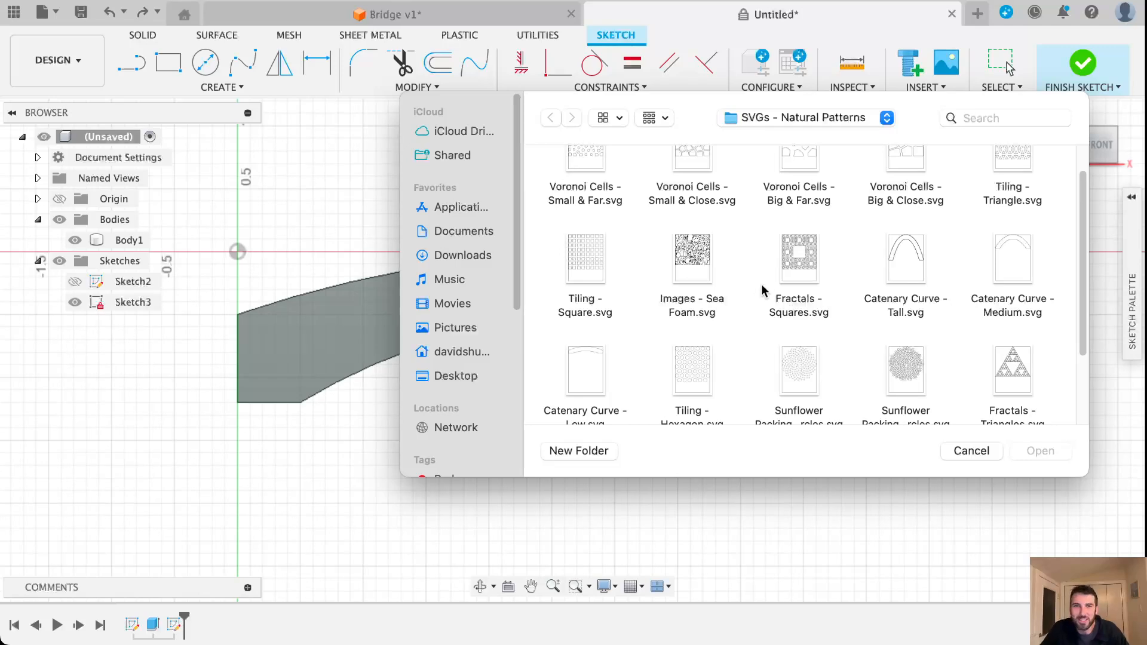
left_click(790, 246)
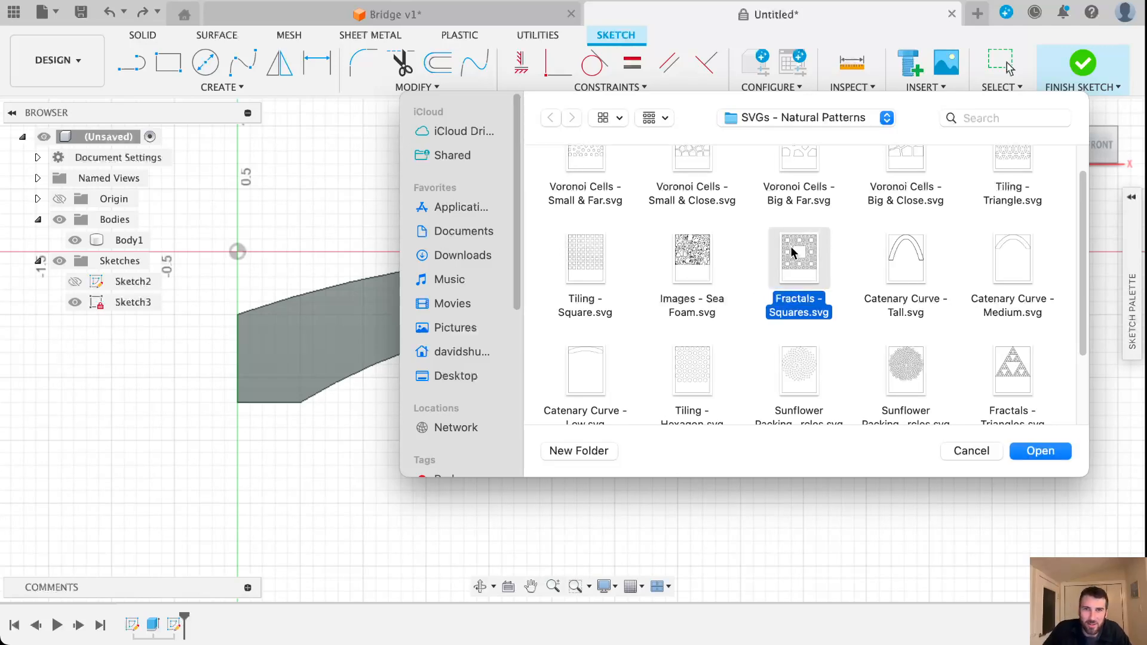
left_click(1043, 451)
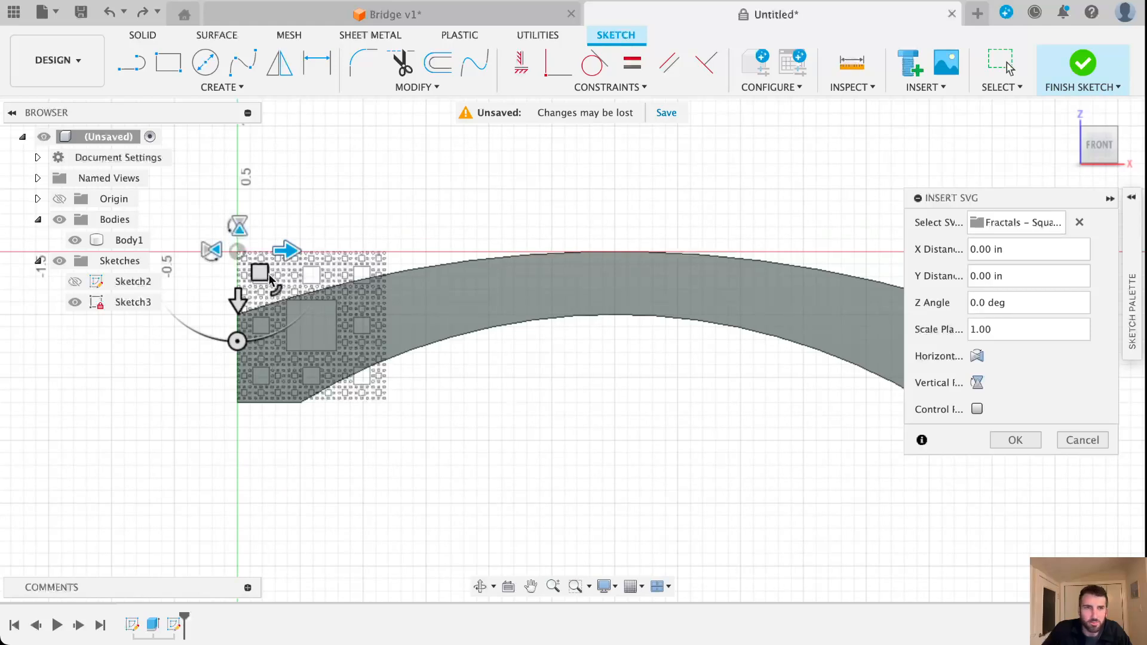
Step: Enlarge the inserted fractal squares to span nearly the bridge's full length, align them with its front face, and accept the placement
left_click_drag(260, 272, 544, 320)
left_click_drag(480, 276, 526, 286)
middle_click_drag(572, 202, 450, 122)
scroll(482, 321, "down", 3)
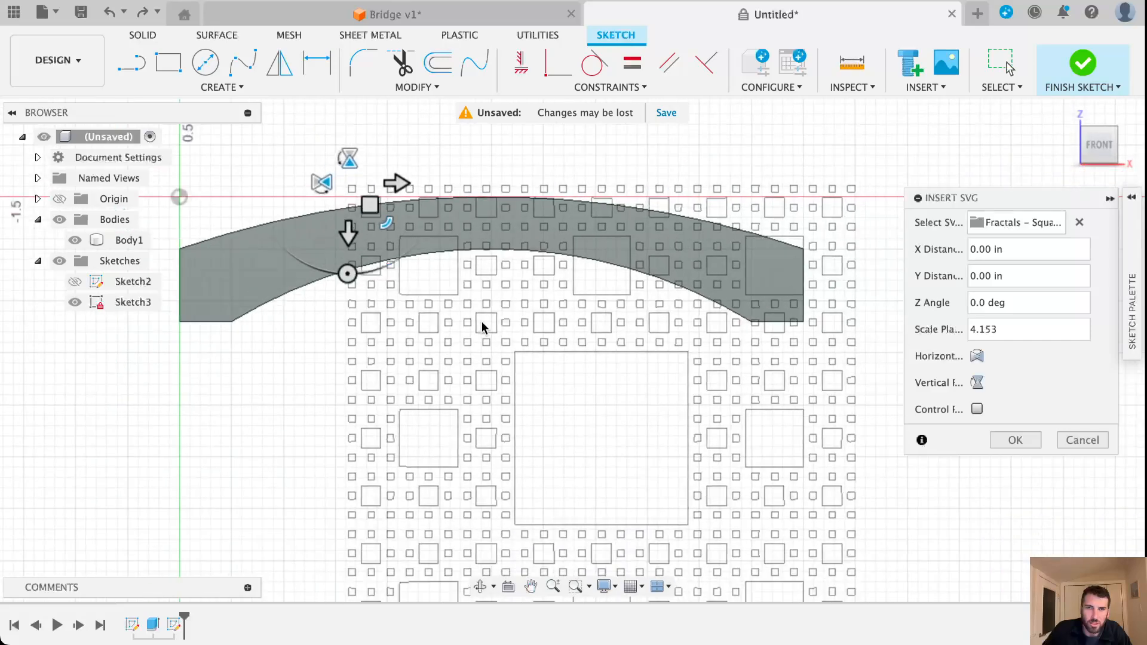
left_click_drag(383, 223, 236, 235)
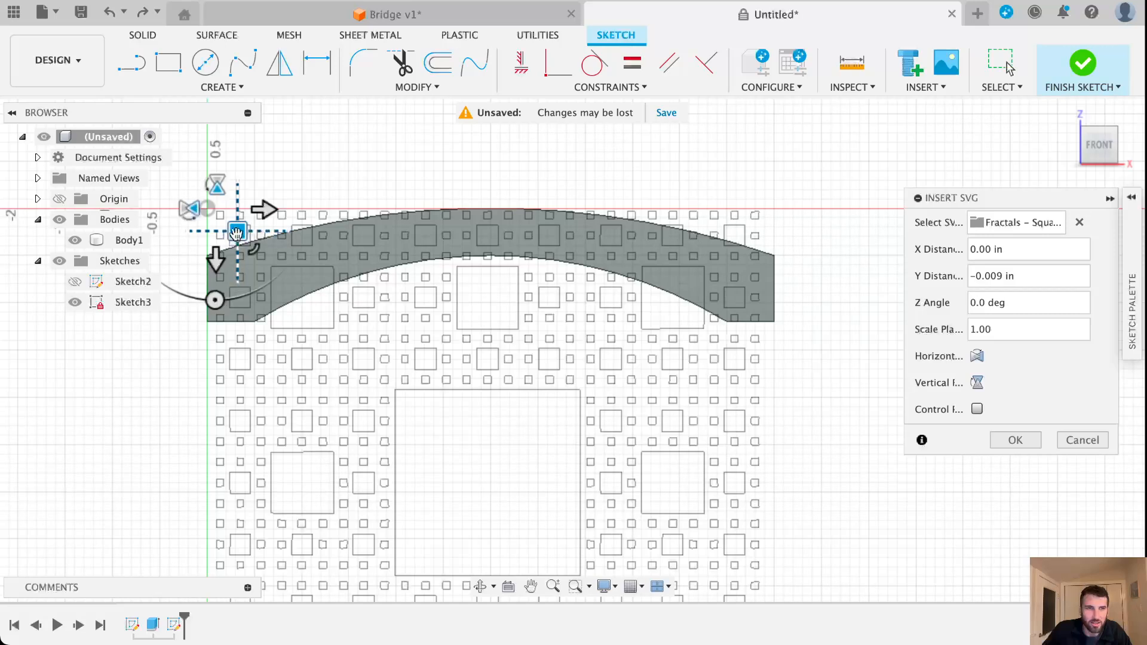
left_click(1009, 435)
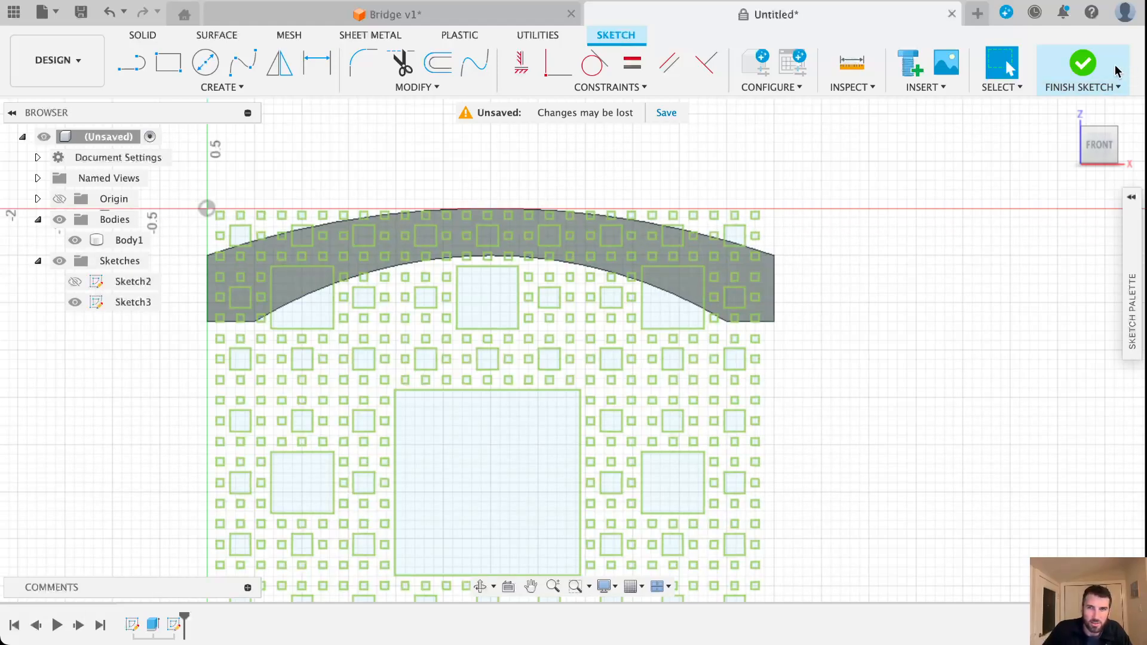
Step: Finish the sketch and inspect the fractal squares over the bridge's front face at an angle
left_click(1081, 64)
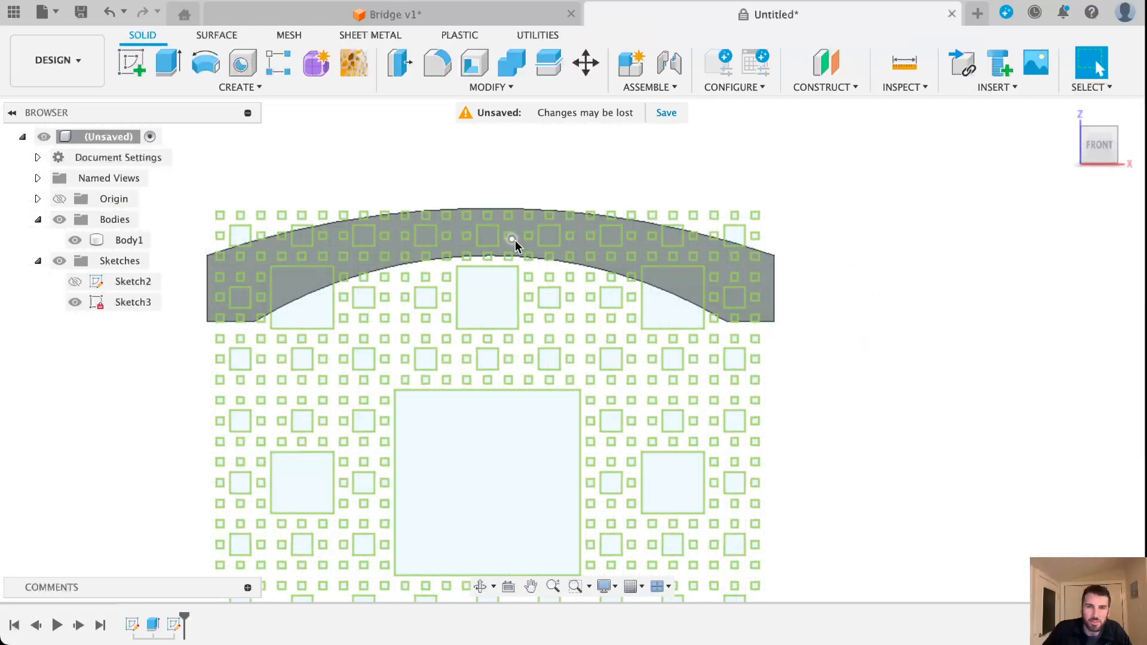
middle_click_drag(573, 351, 544, 364, "shift")
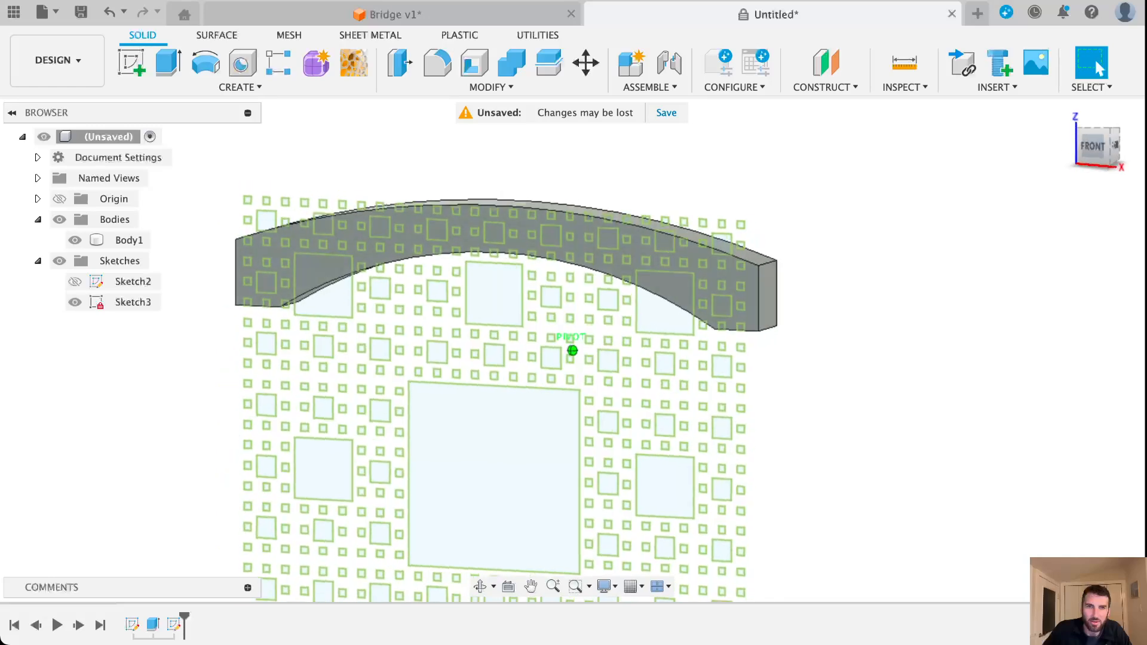
middle_click_drag(715, 309, 714, 300, "shift")
scroll(723, 276, "up", 3)
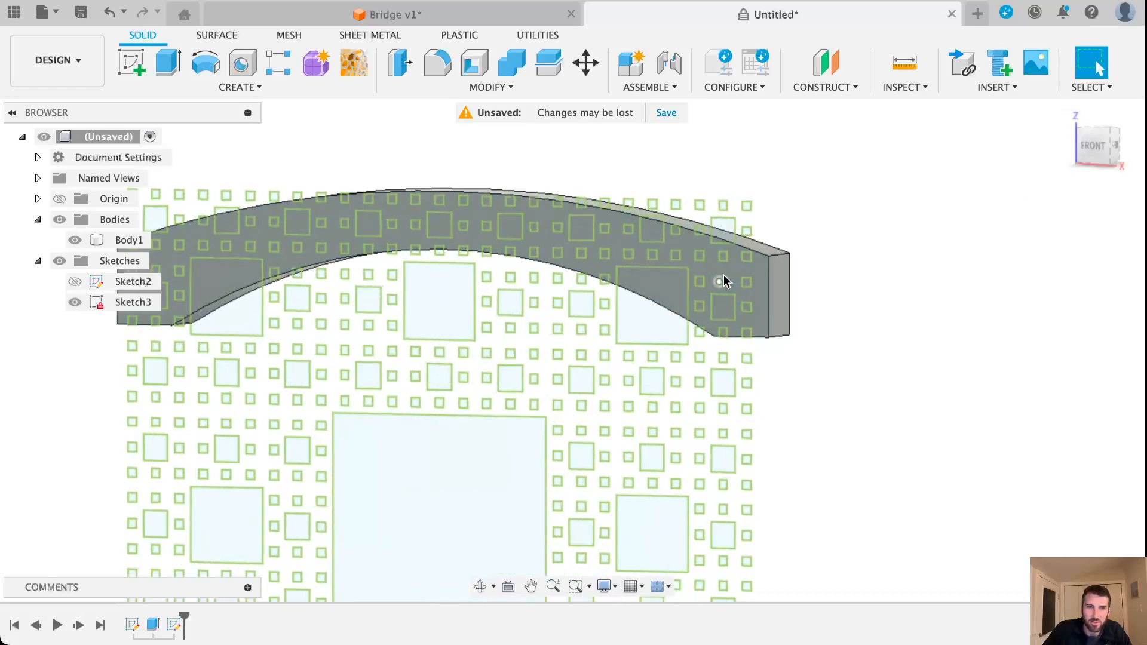
scroll(723, 281, "up", 1)
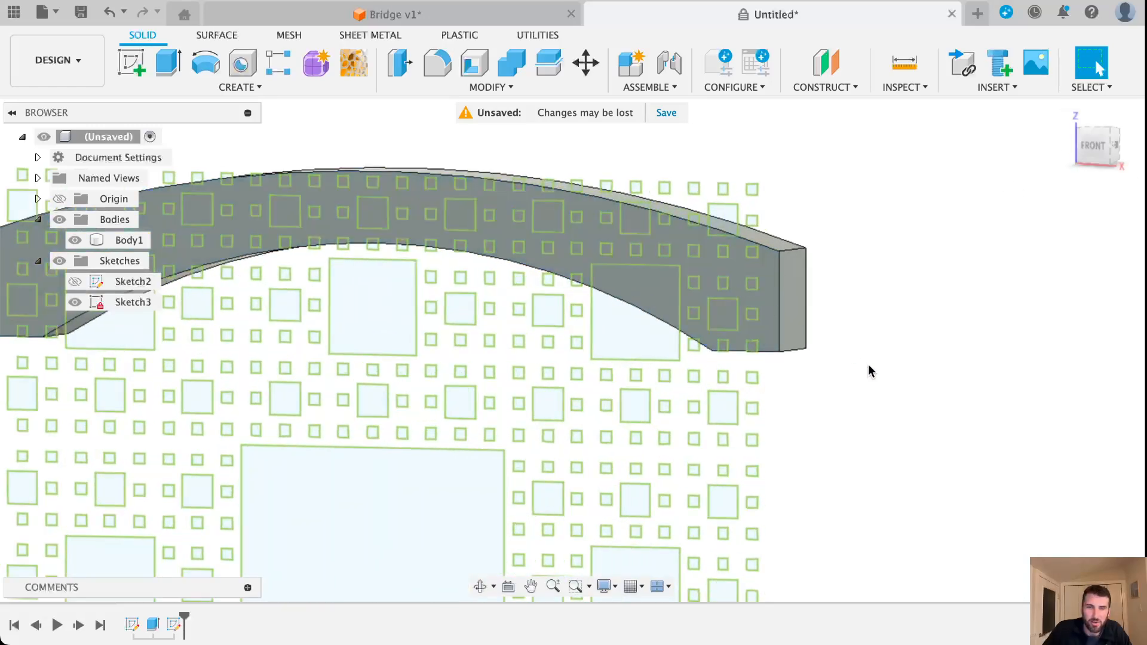
middle_click_drag(871, 371, 1028, 412)
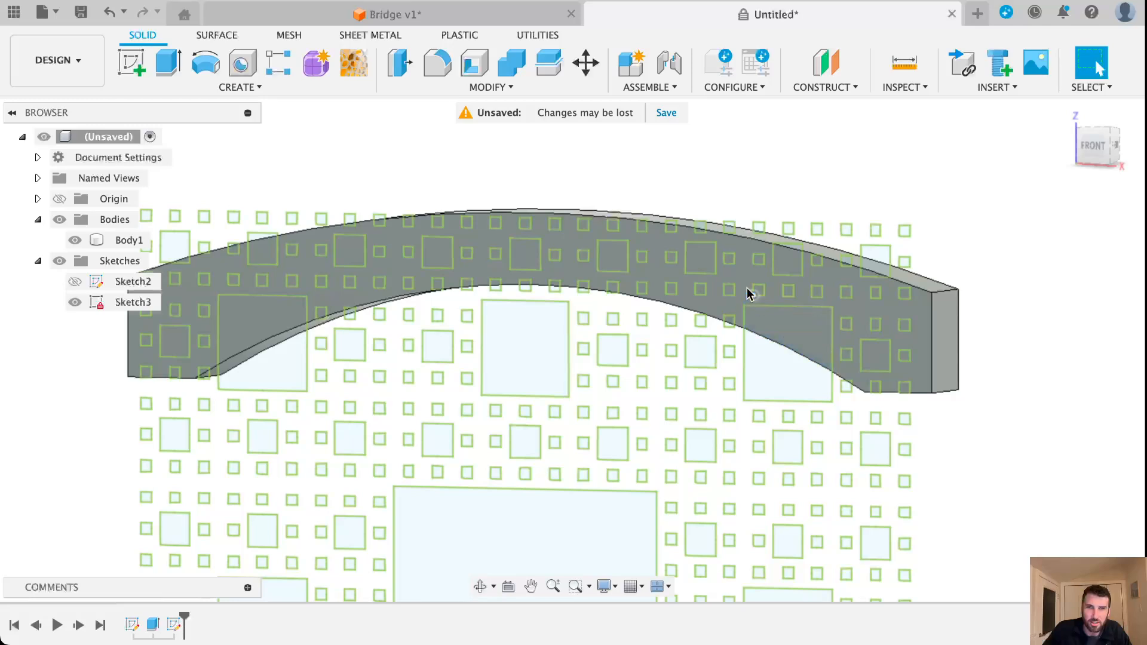
scroll(776, 354, "down", 2)
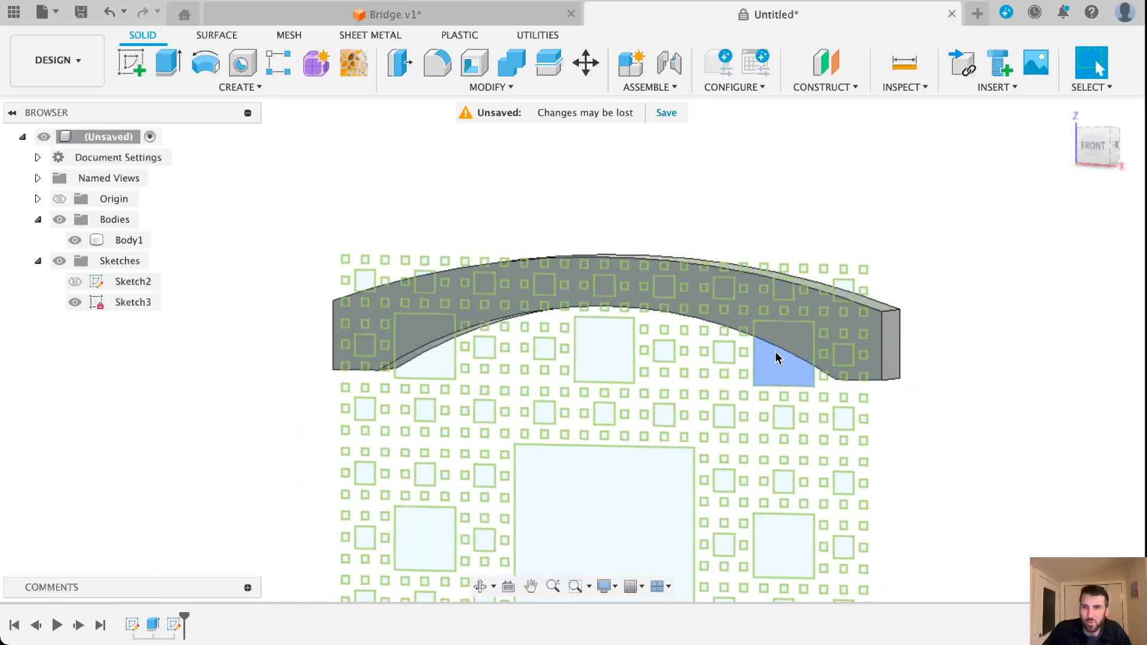
left_click(1083, 156)
middle_click_drag(984, 249, 987, 233)
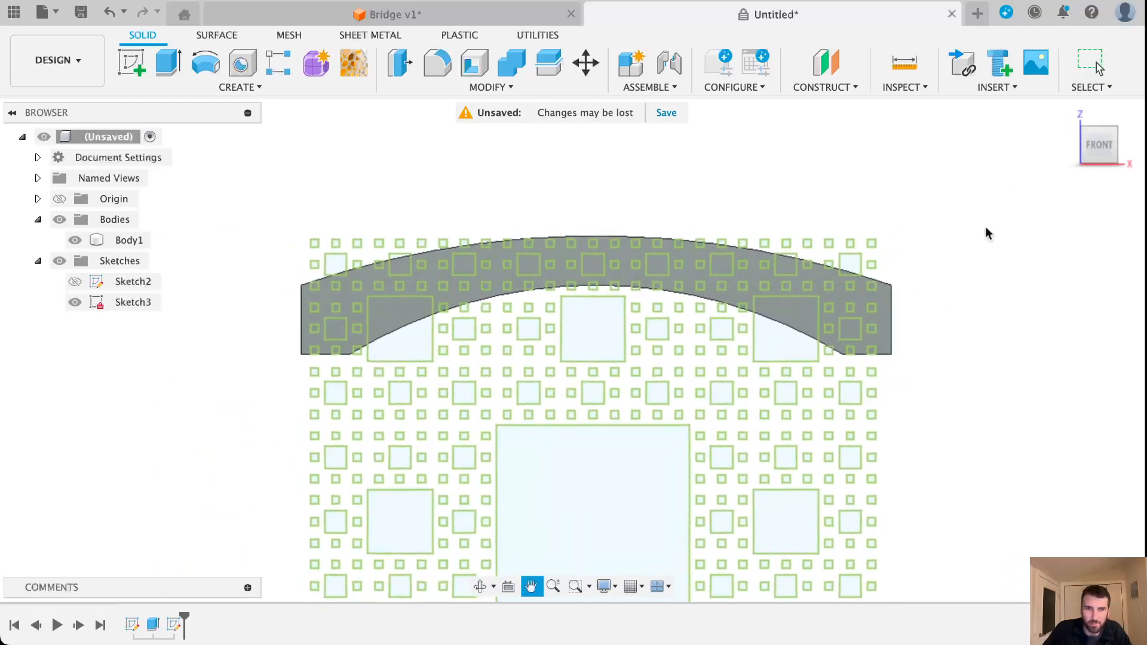
mouse_move(266, 205)
left_mouse_down()
mouse_move(619, 275)
mouse_move(945, 369)
mouse_move(938, 363)
left_mouse_up()
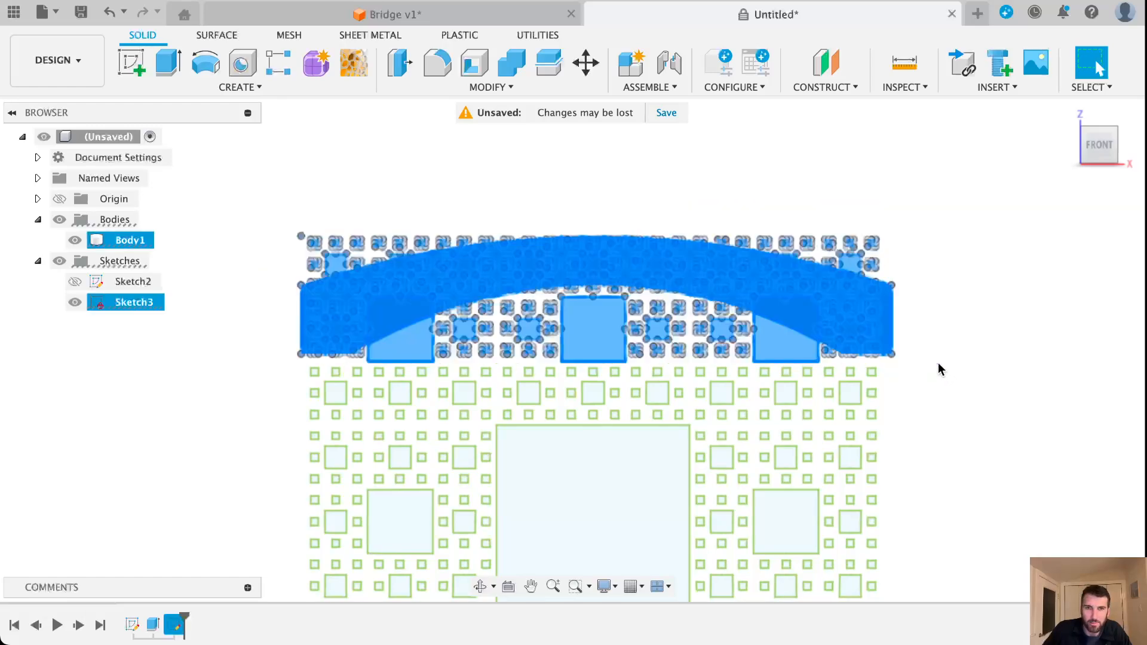
scroll(675, 289, "up", 3)
scroll(675, 288, "up", 3)
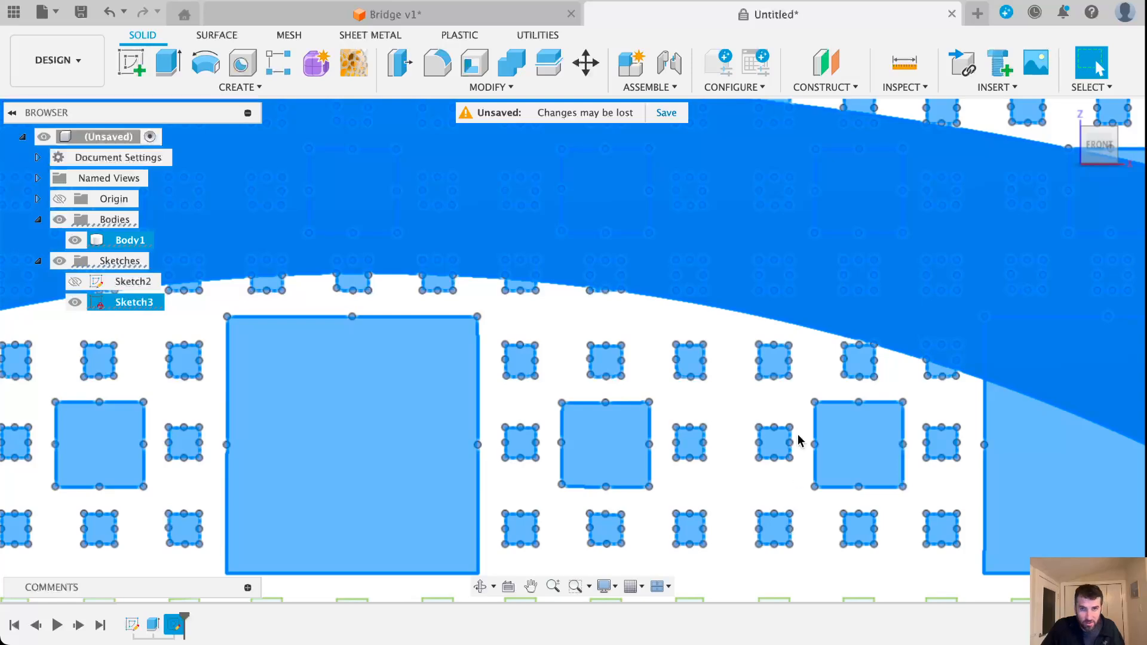
left_click(726, 274, "shift")
scroll(796, 373, "down", 6)
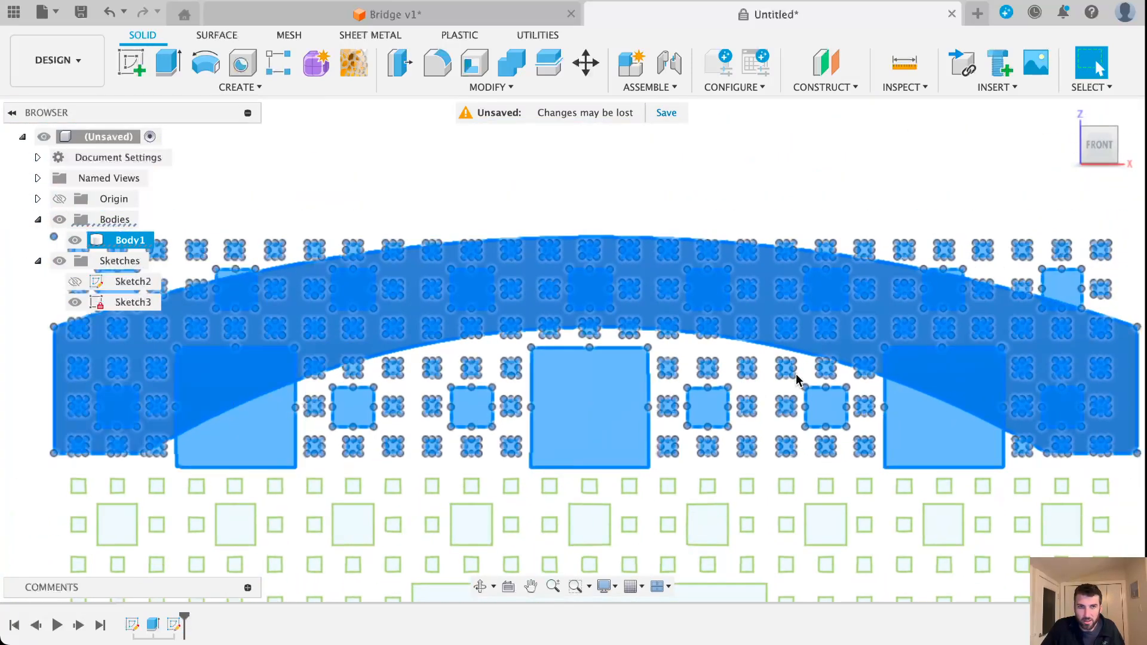
scroll(796, 374, "down", 3)
scroll(808, 400, "up", 5)
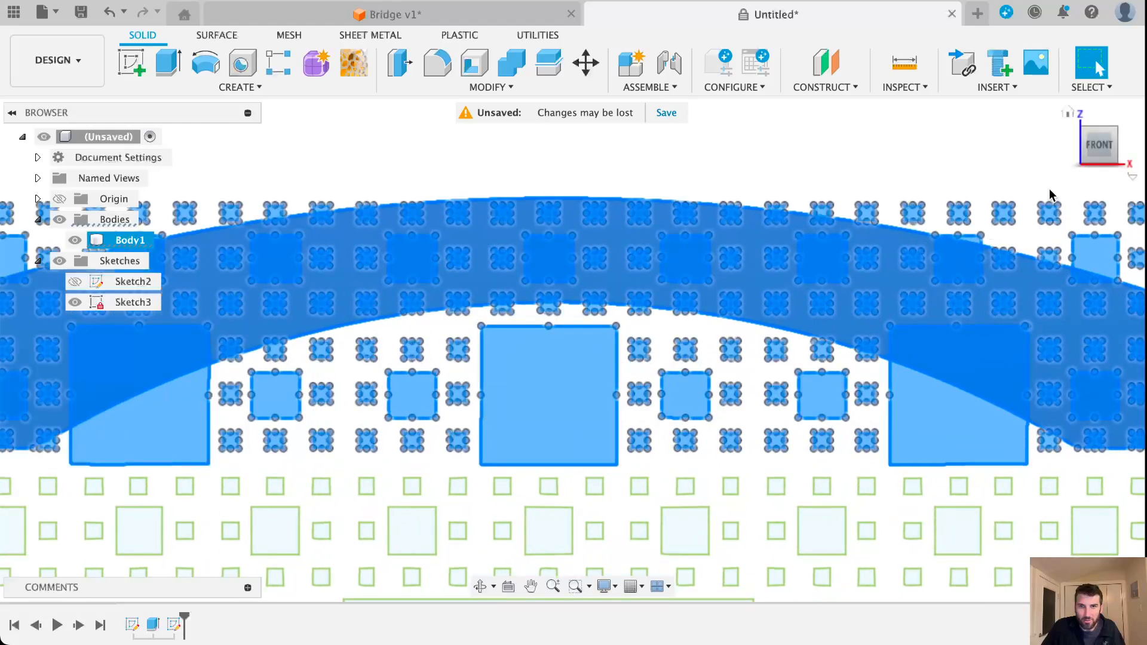
mouse_move(1101, 154)
left_mouse_down()
mouse_move(1053, 161)
mouse_move(1100, 158)
left_mouse_up()
scroll(649, 382, "down", 3)
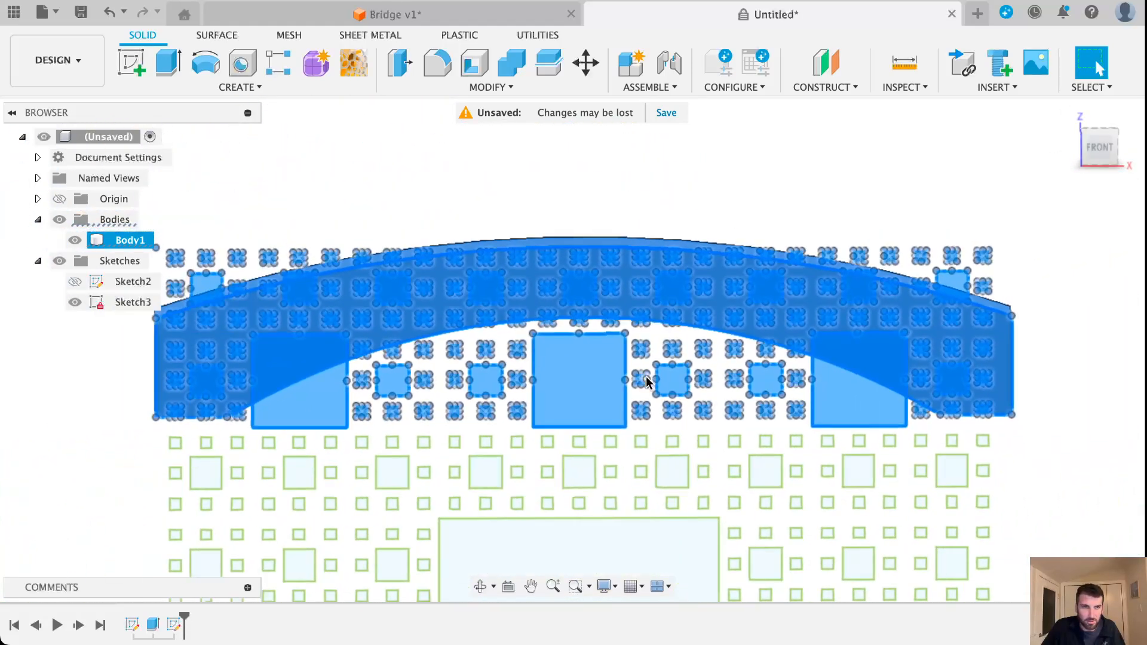
scroll(647, 383, "up", 1)
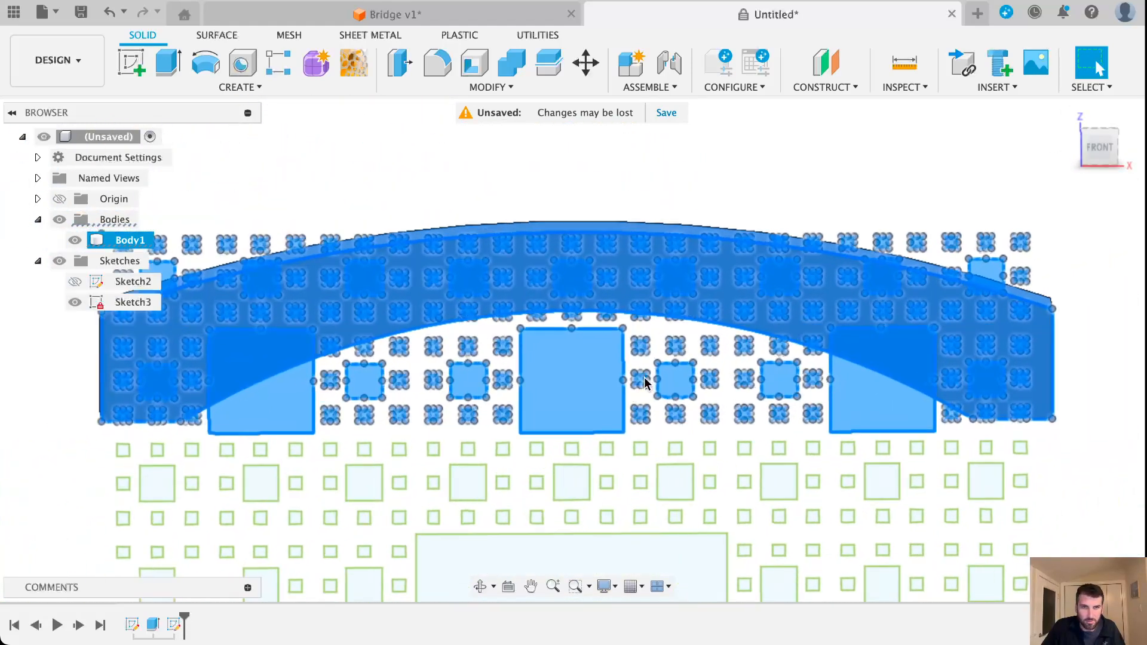
scroll(633, 268, "up", 3)
left_click(616, 265)
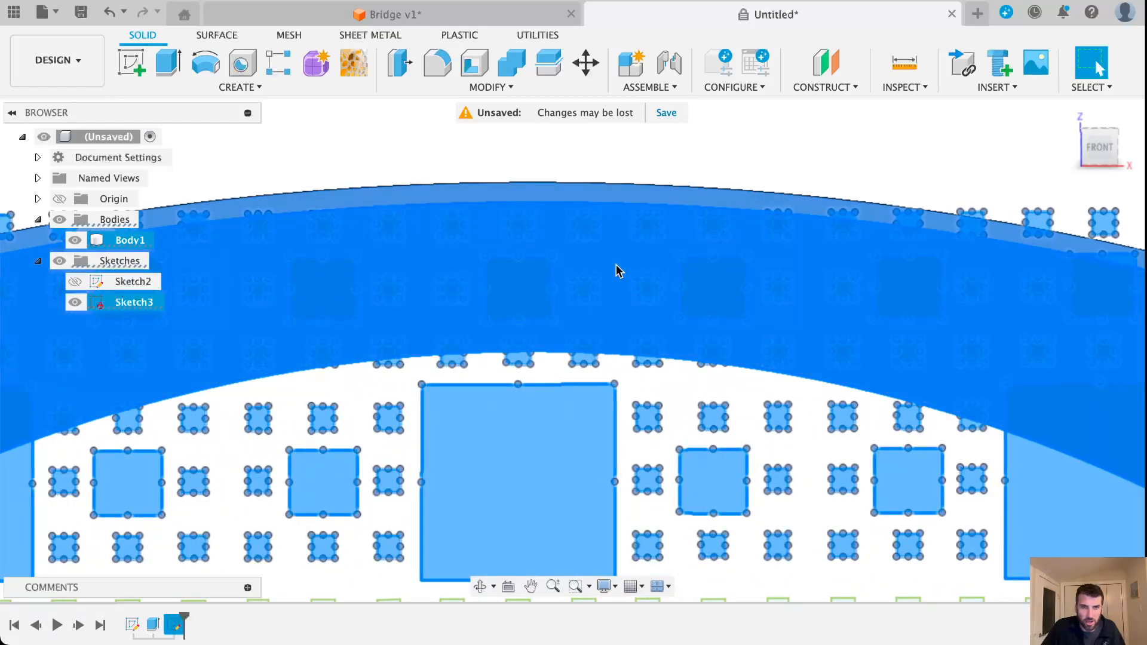
scroll(622, 320, "down", 3)
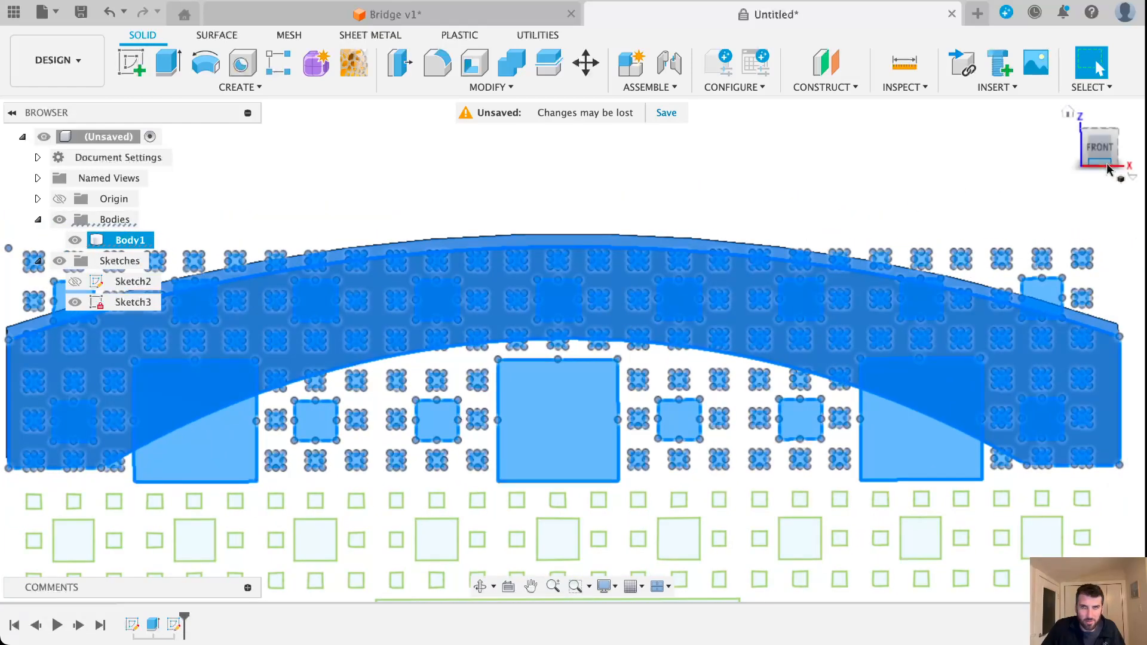
left_click(1108, 169)
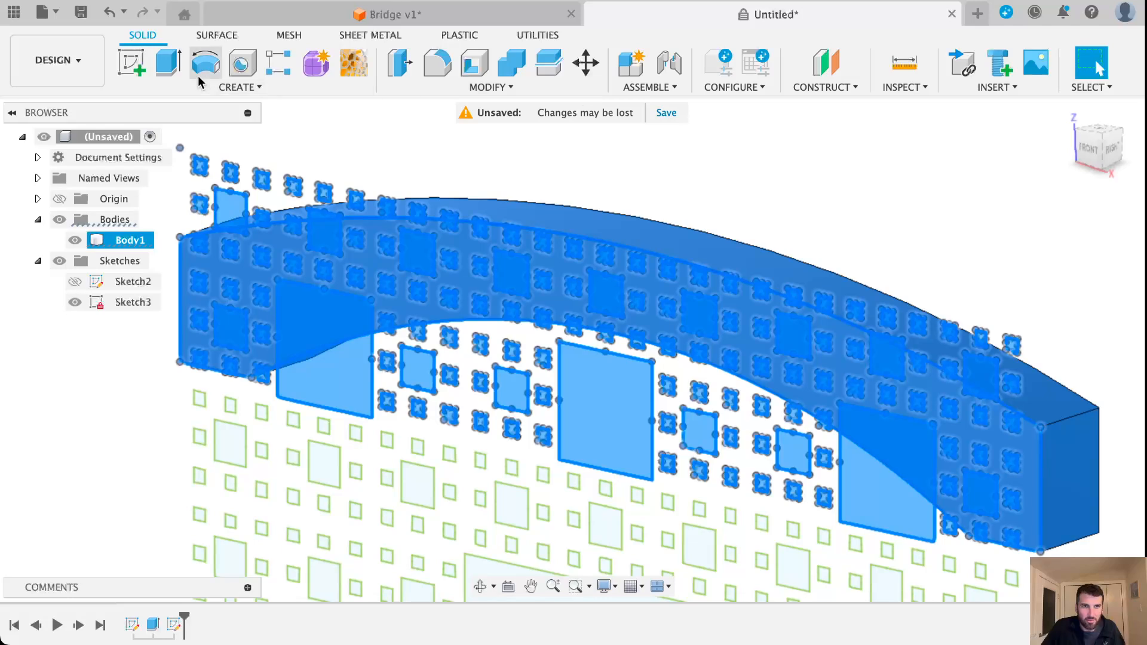
left_click(164, 65)
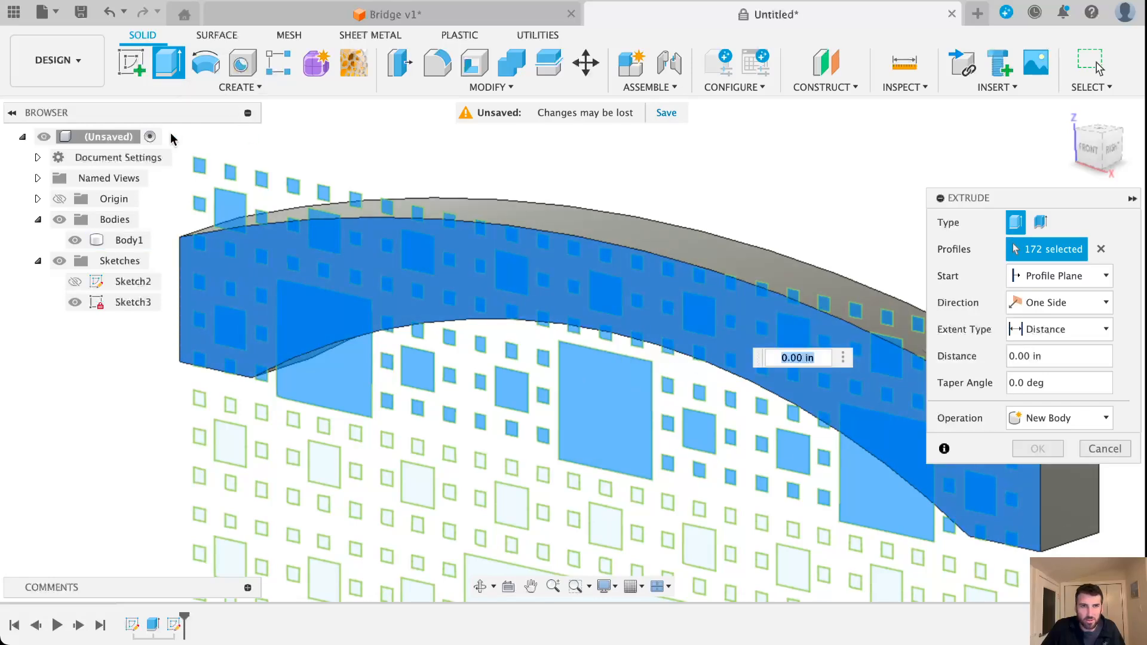
middle_click_drag(717, 410, 549, 356)
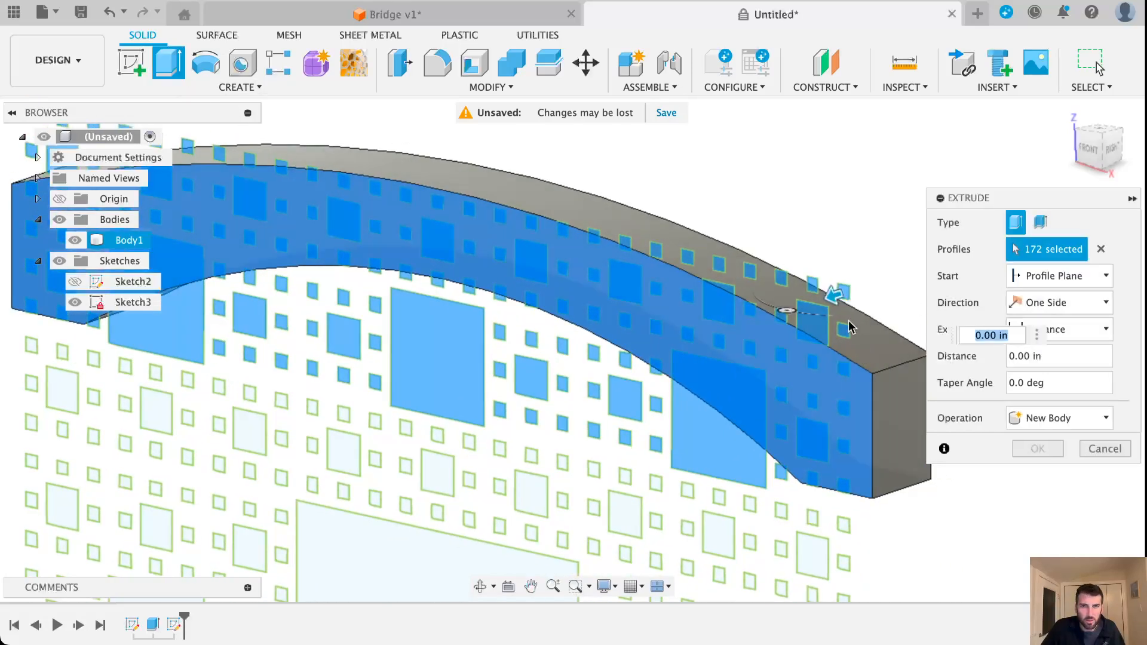
left_click_drag(838, 293, 910, 268)
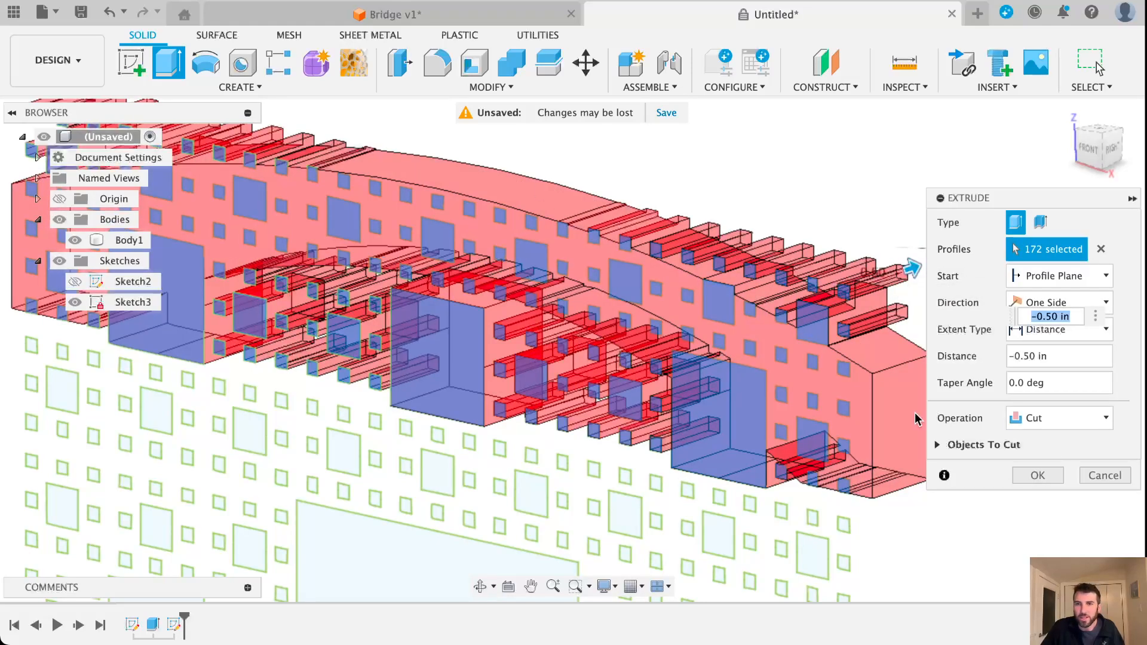
left_click(1094, 475)
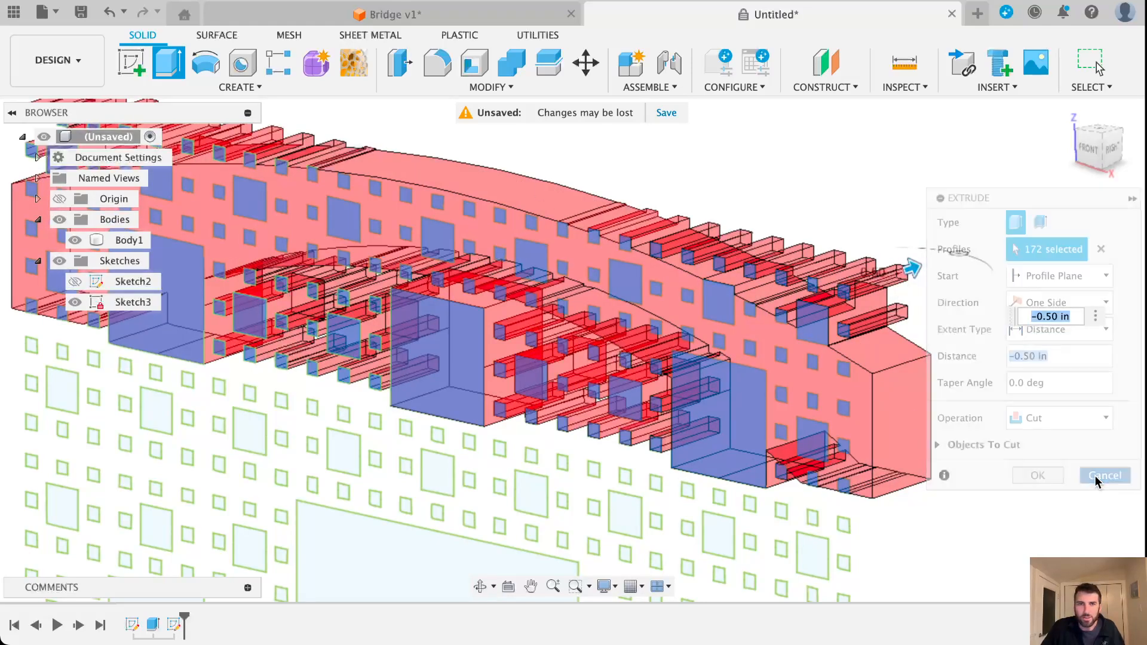
Step: Hide the bridge body in a front view so only the fractal squares sketch is shown
left_click(1089, 148)
middle_click_drag(801, 343, 806, 430)
scroll(806, 431, "down", 2)
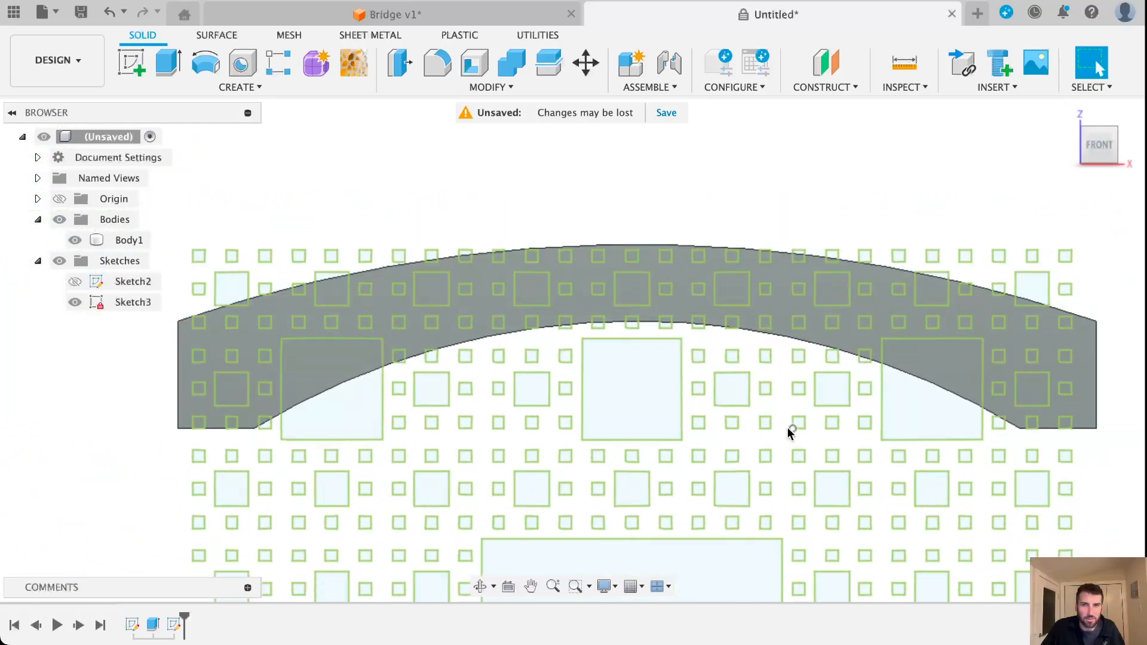
left_click(75, 240)
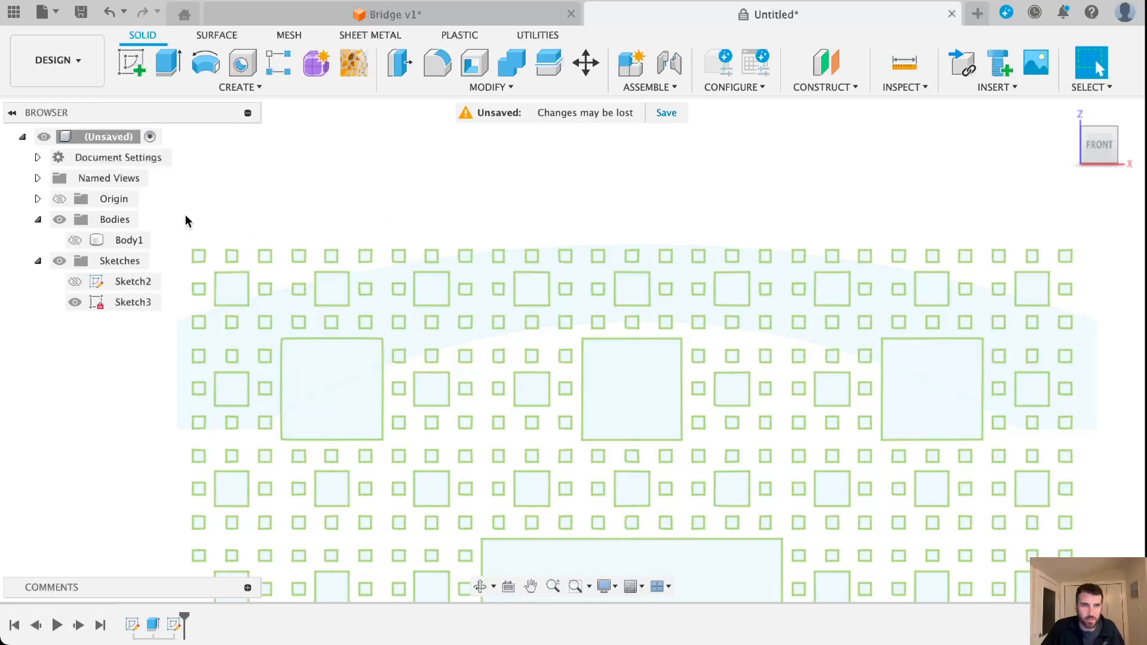
scroll(412, 180, "down", 1)
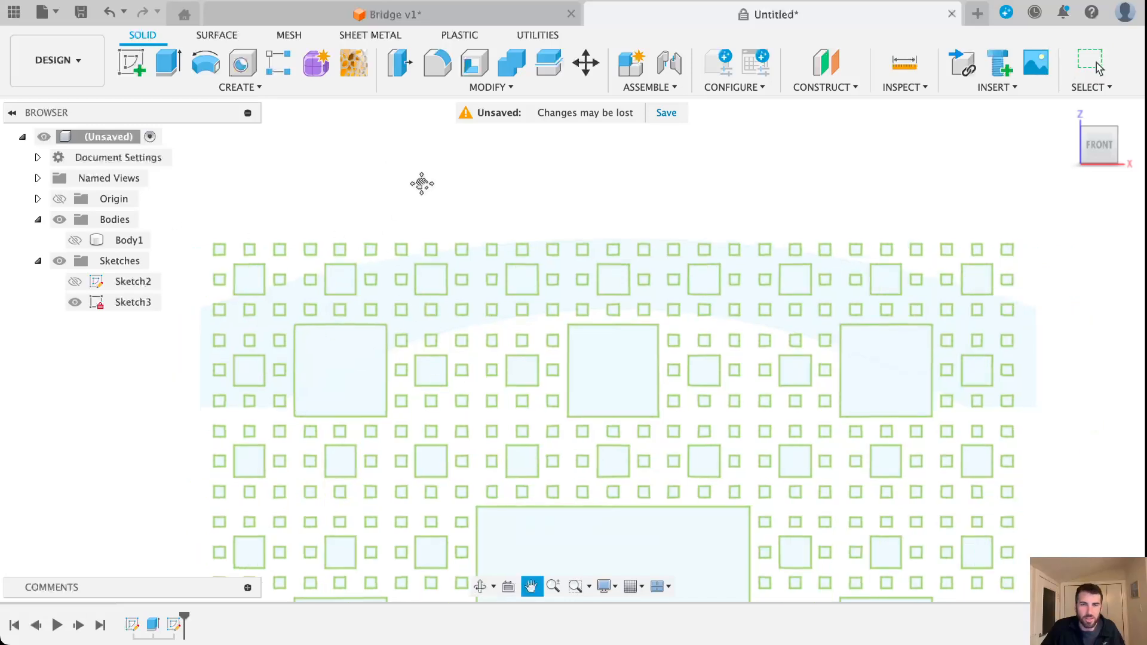
mouse_move(422, 181)
middle_mouse_down()
mouse_move(343, 162)
mouse_move(422, 172)
middle_mouse_up()
scroll(423, 171, "down", 2)
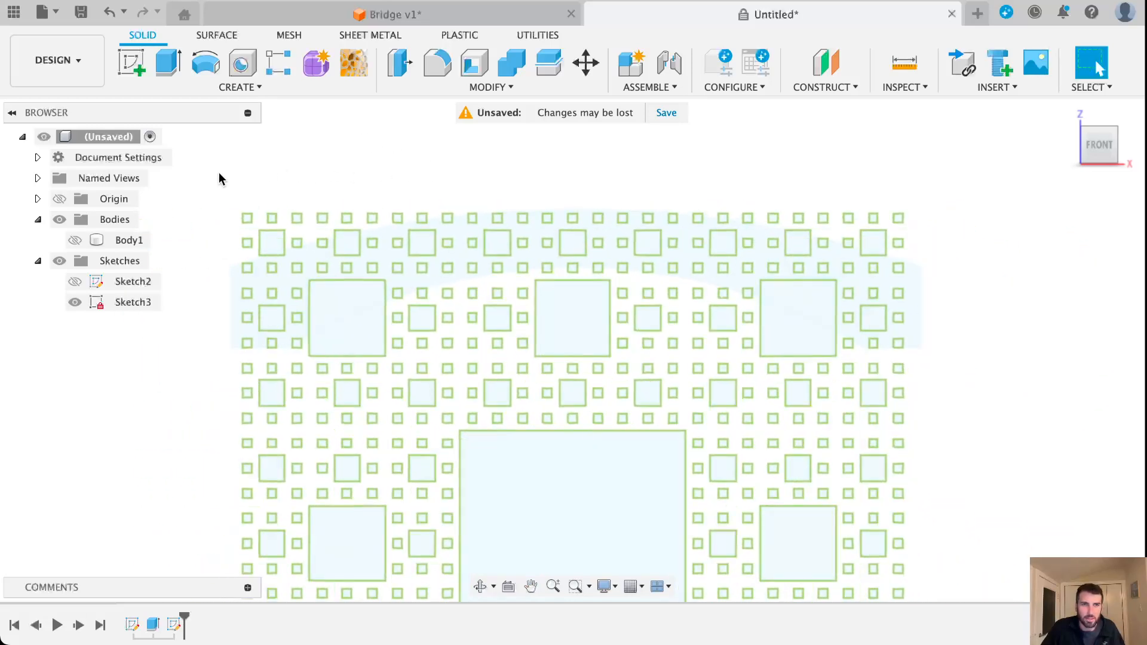
Step: Select all the fractal squares in the rows spanning the bridge's height, and exclude the arched bridge profile from the selection
mouse_move(220, 174)
left_mouse_down()
mouse_move(491, 308)
mouse_move(950, 356)
left_mouse_up()
scroll(729, 245, "up", 3)
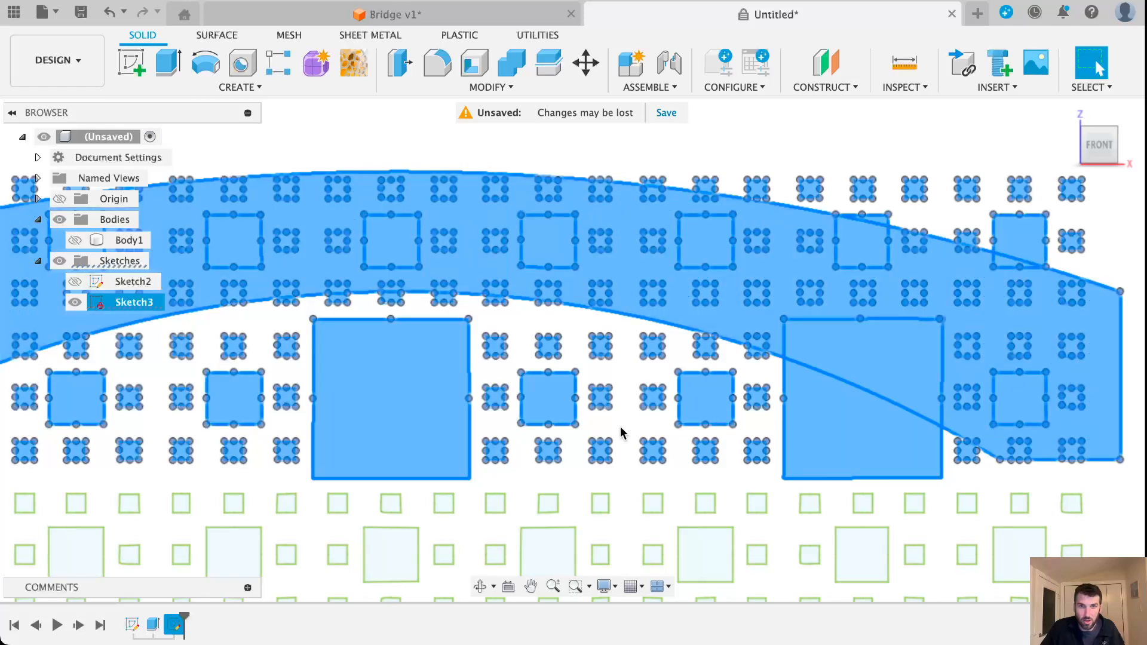
left_click(653, 505, "shift")
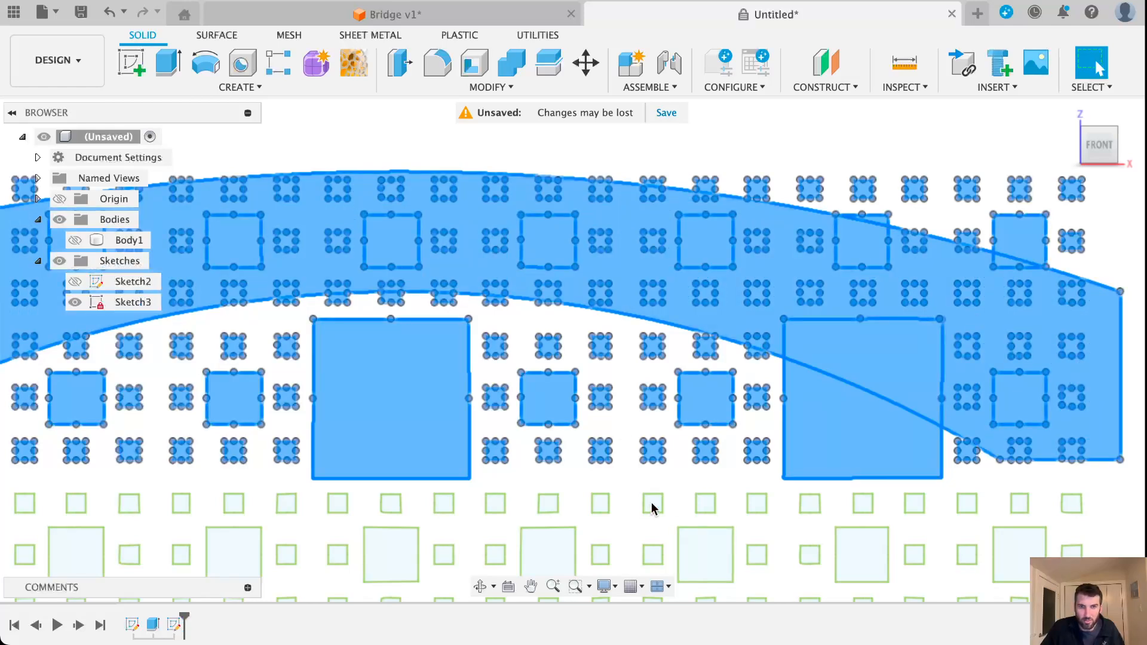
left_click(622, 277, "shift")
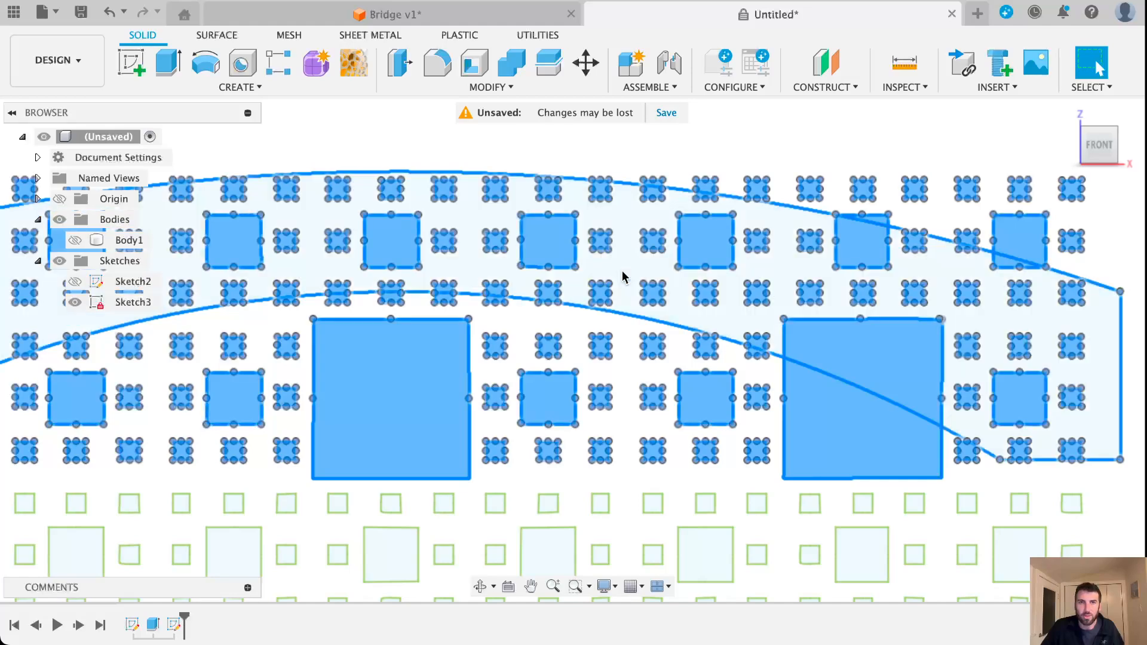
scroll(491, 345, "down", 3)
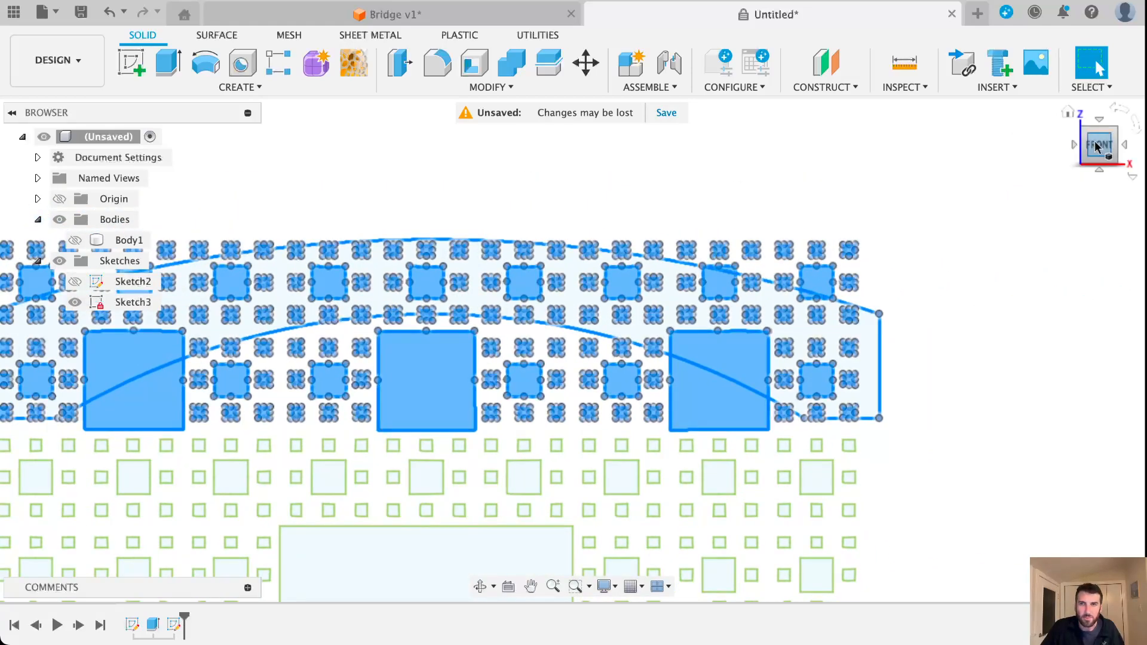
Step: Show the bridge body again behind the selected squares, seen from an angle
mouse_move(1097, 147)
left_mouse_down()
mouse_move(1054, 174)
mouse_move(969, 196)
mouse_move(968, 177)
left_mouse_up()
middle_click_drag(918, 205, 1006, 248)
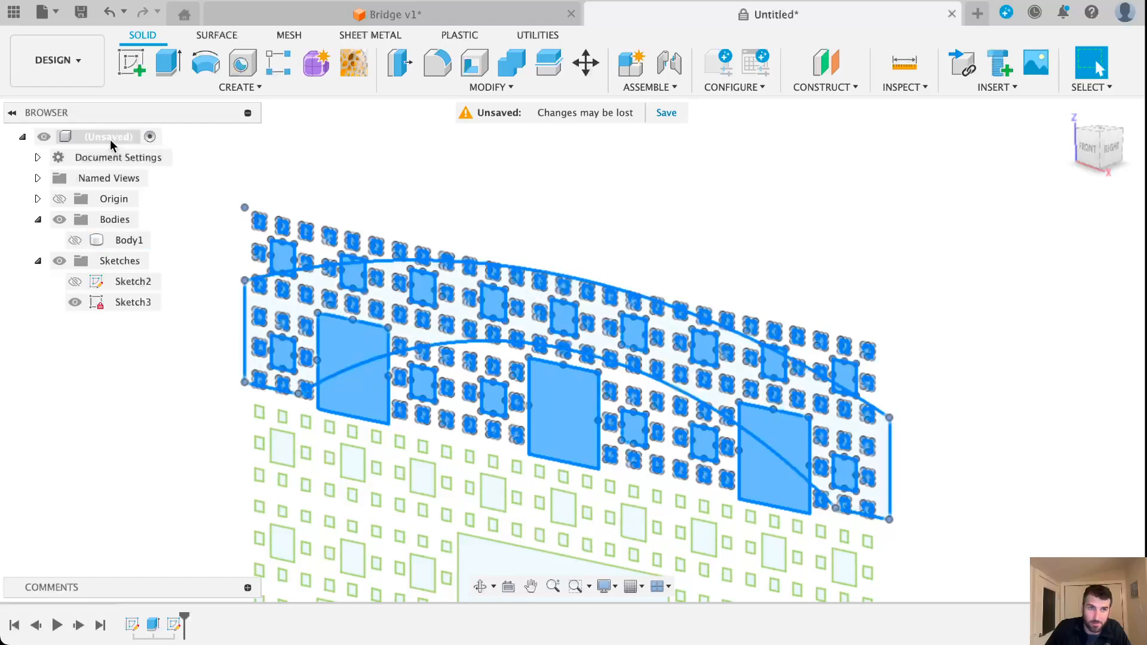
left_click(75, 241)
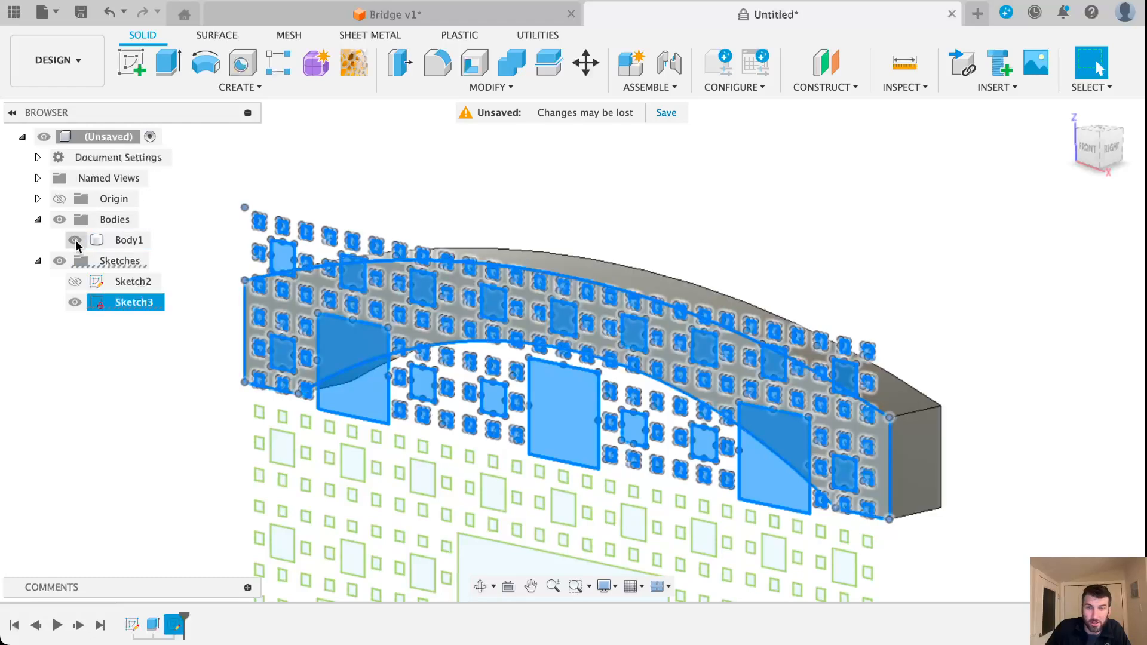
left_click_drag(1091, 155, 1076, 153)
Step: Extrude the selected squares -1.20 in with the Cut operation, through the full depth of the bridge
left_click(165, 67)
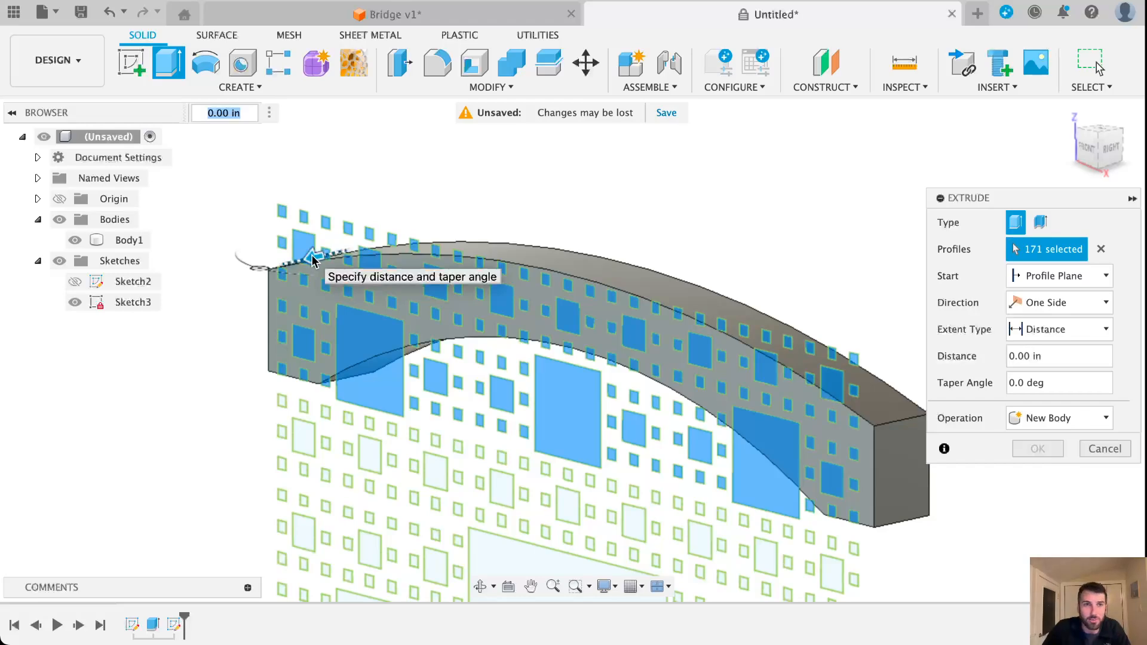
left_click_drag(313, 261, 521, 211)
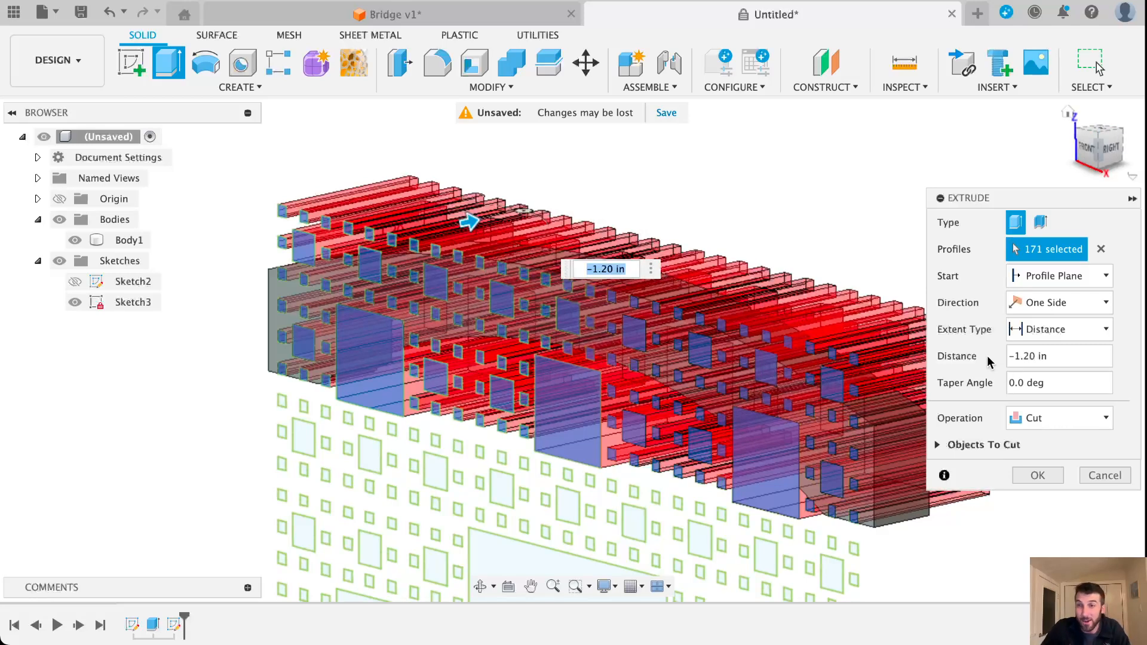
left_click(1070, 420)
left_click(1056, 443)
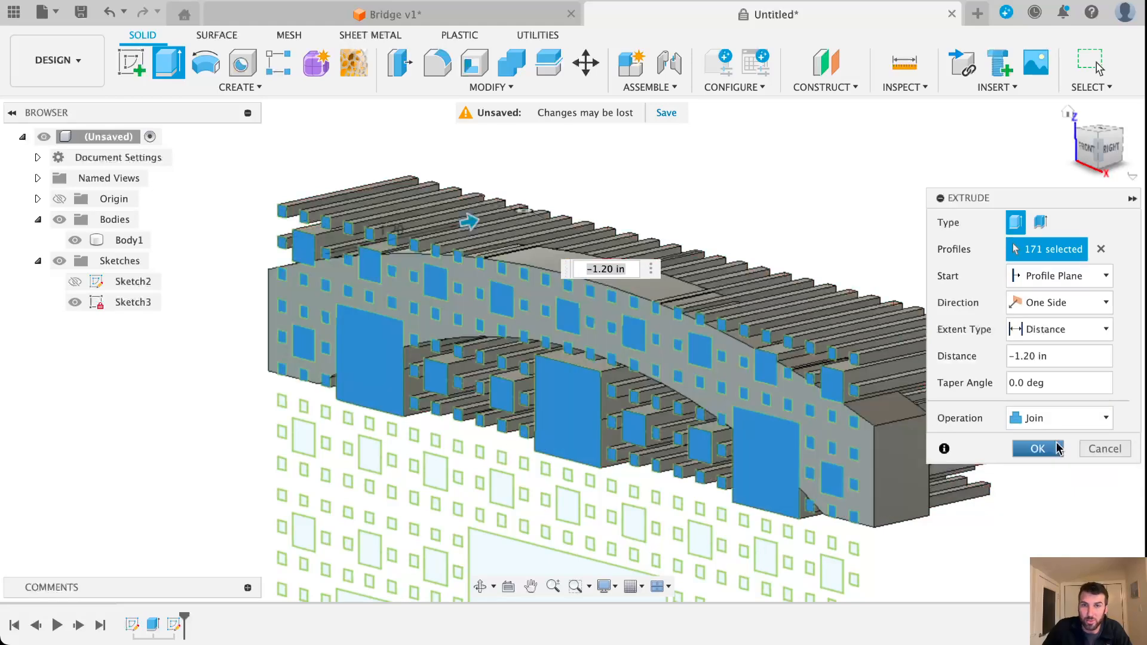
left_click(1055, 418)
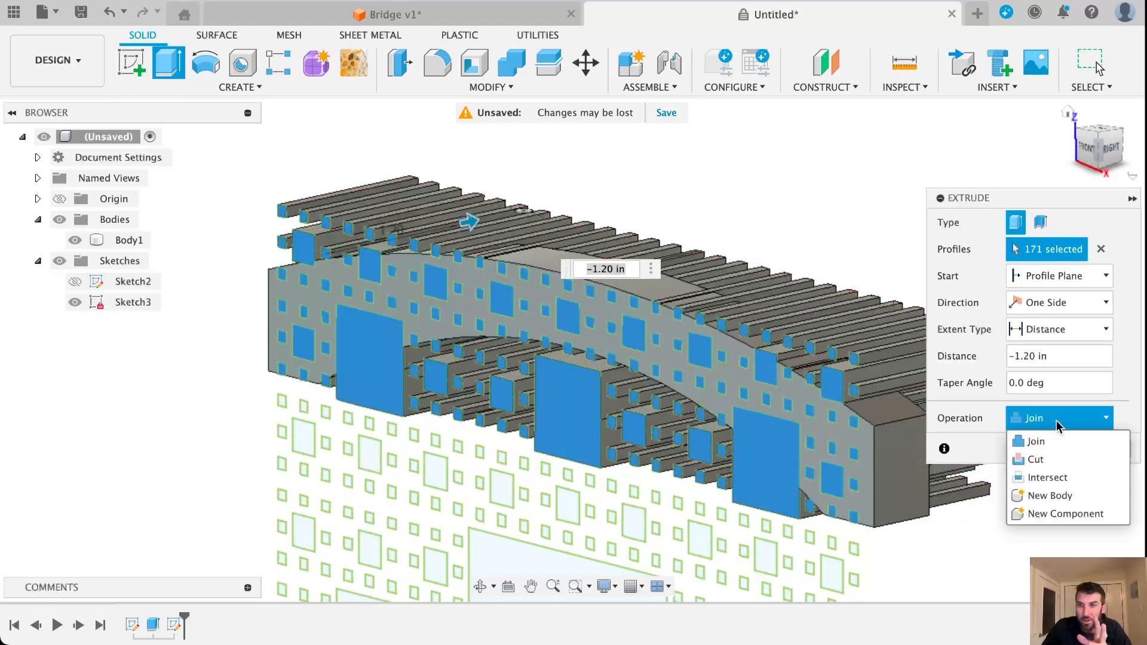
left_click(1047, 456)
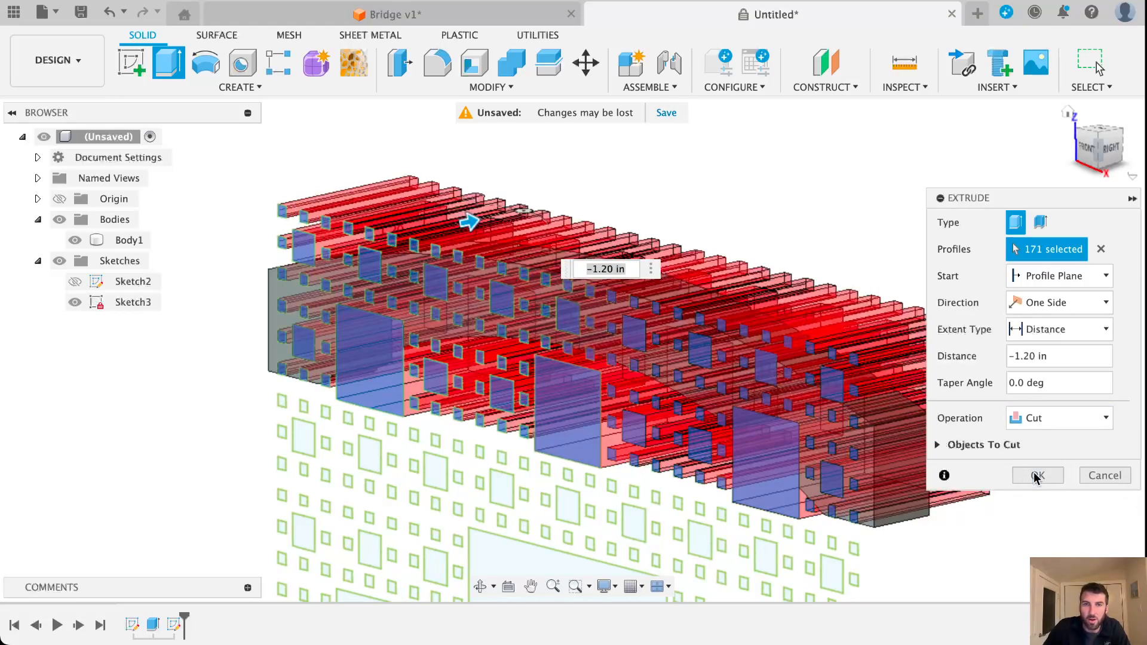
left_click(1037, 476)
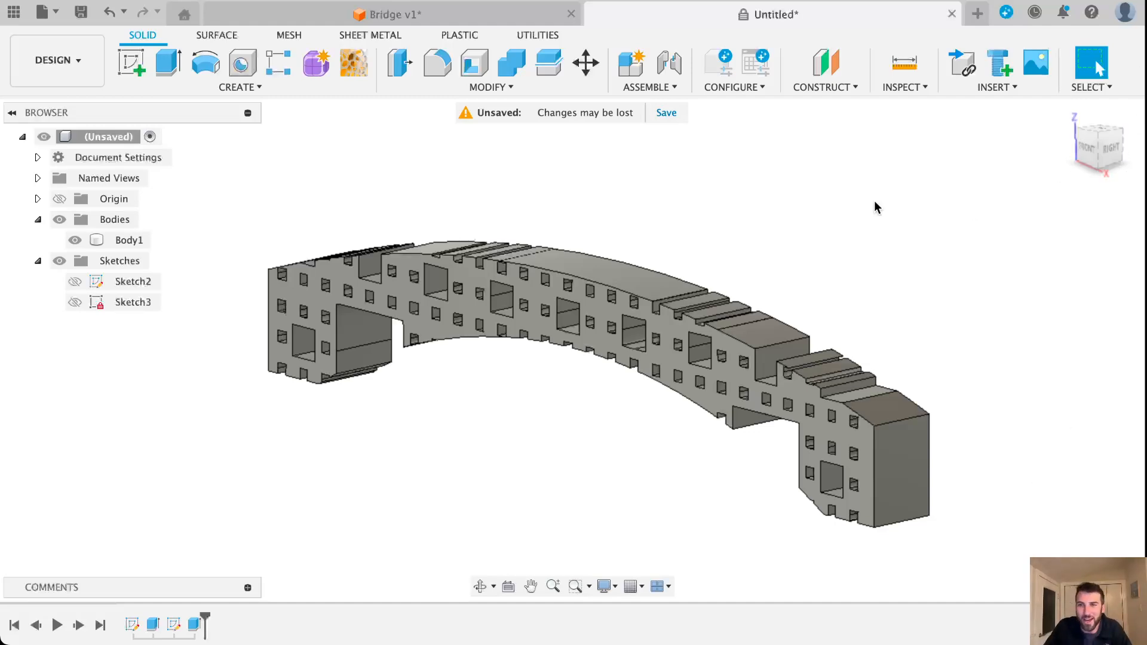
Step: Show Sketch2 with the bridge outline and its inner offset, and hide the bridge body
left_click(82, 282)
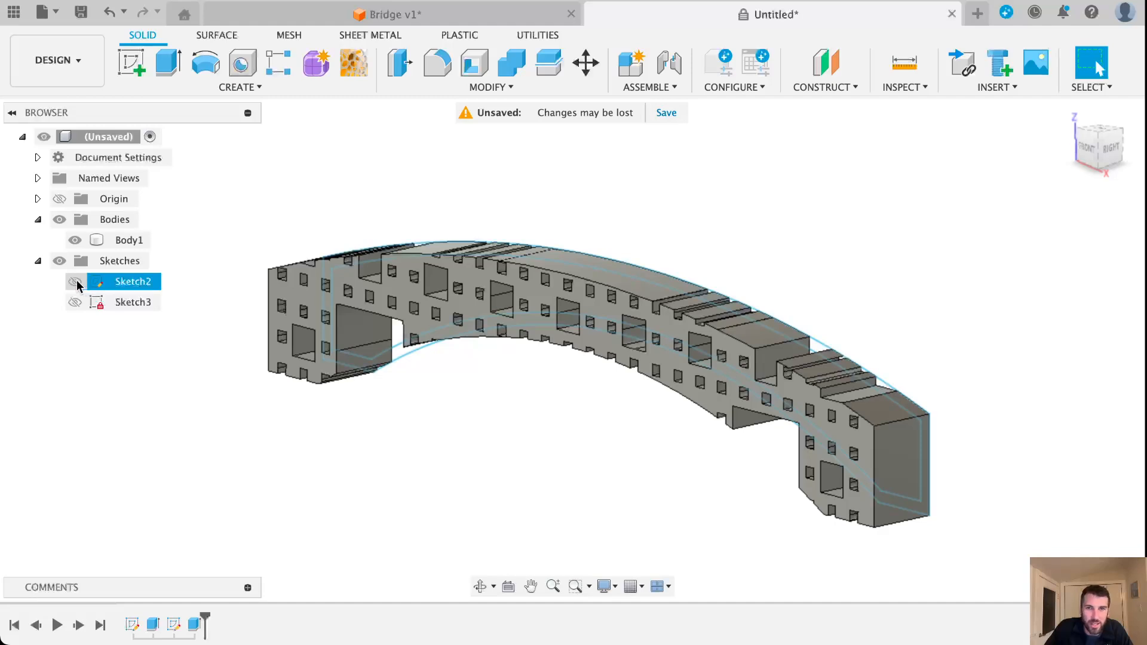
left_click(75, 283)
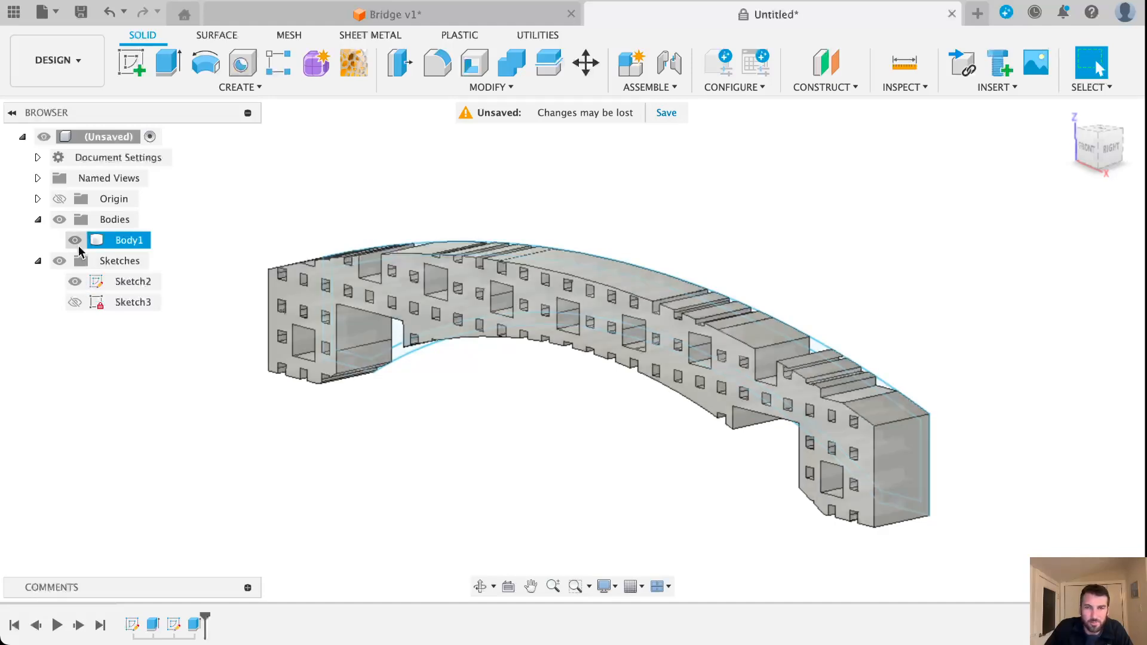
left_click(75, 240)
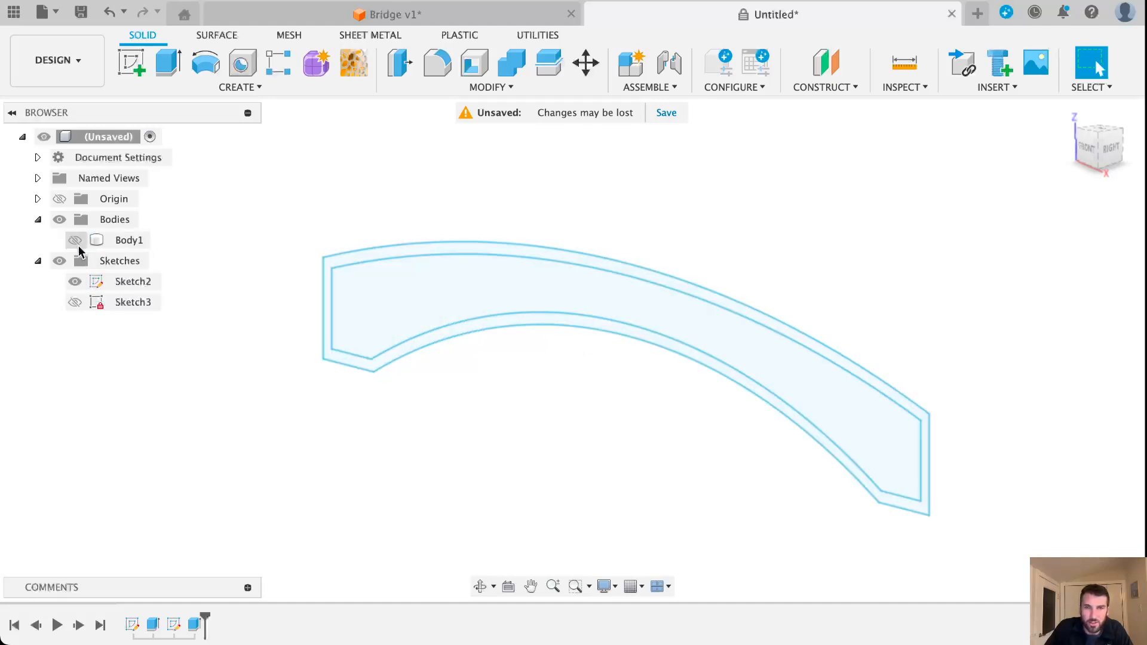
Step: Select the border profile between the bridge outline and its inner offset in Sketch2, and show the bridge body again
scroll(902, 404, "up", 3)
left_click(897, 405)
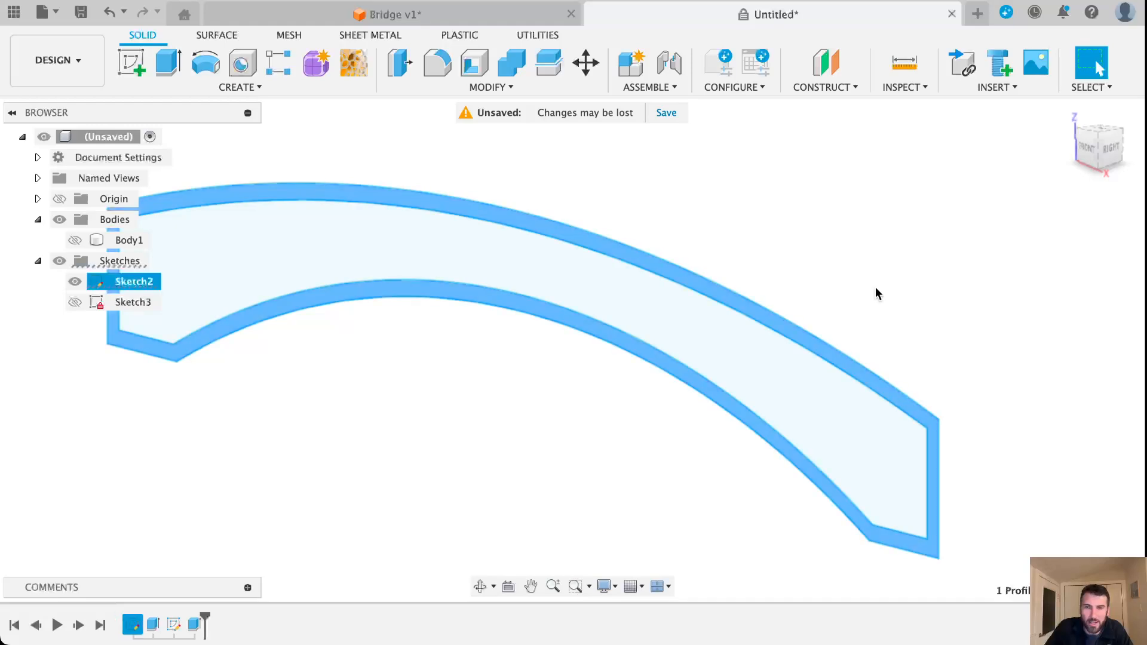
scroll(877, 291, "down", 3)
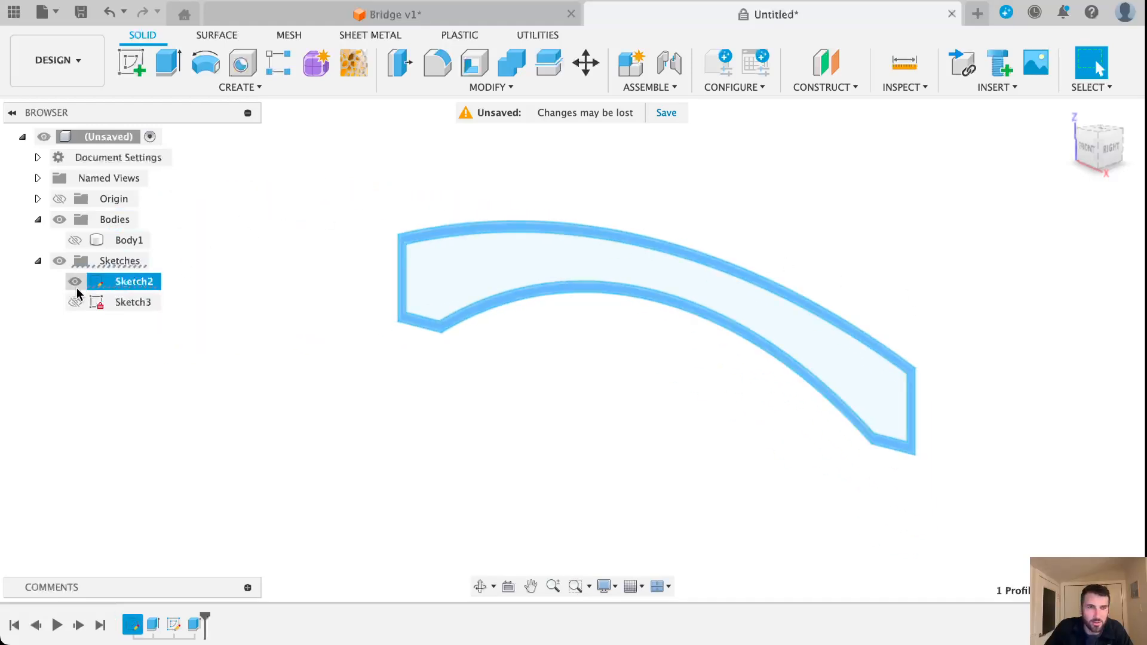
left_click(75, 241)
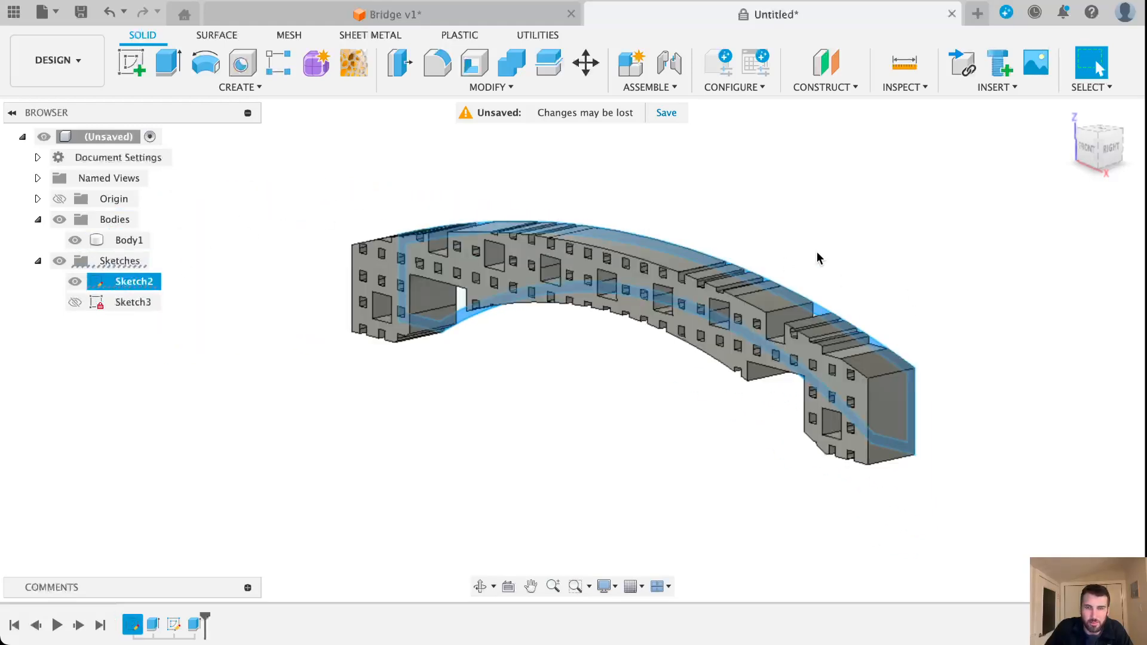
scroll(820, 260, "up", 2)
Step: Extrude the border profile -0.50 in with the Join operation to frame the bridge
left_click(169, 62)
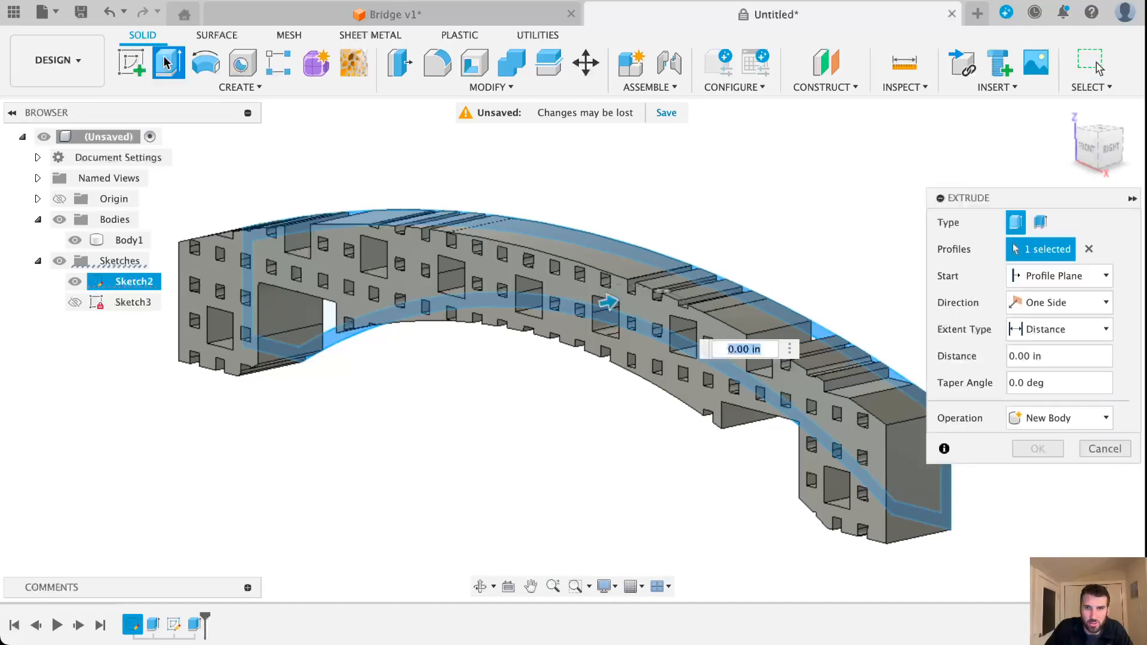
left_click_drag(604, 303, 532, 317)
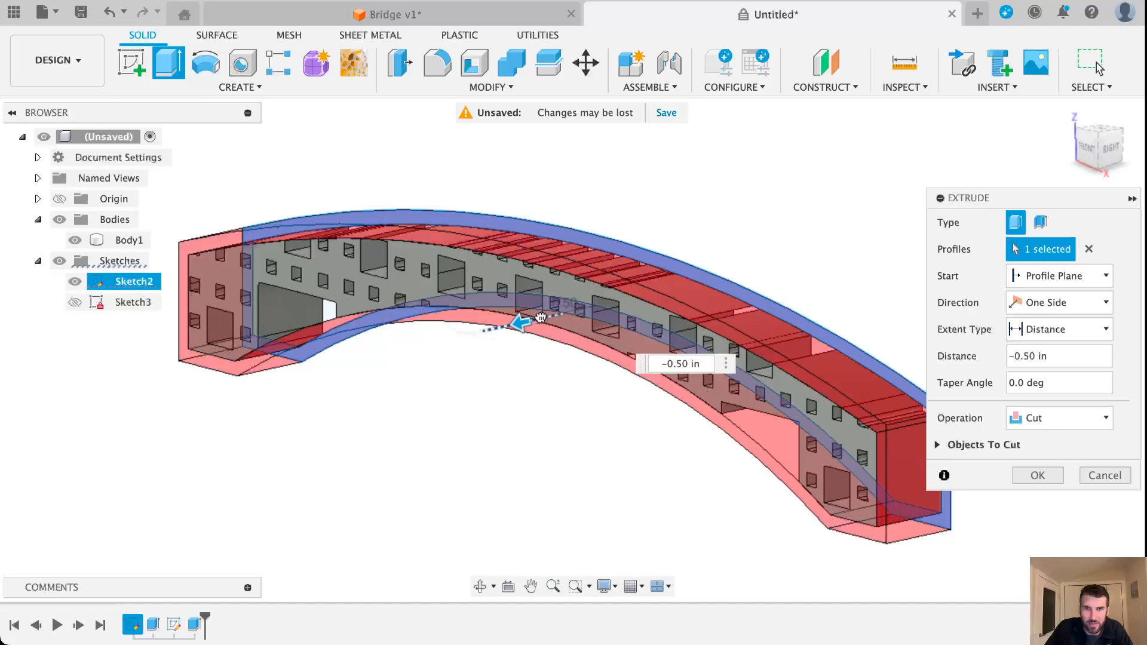
left_click(1075, 420)
left_click(1064, 438)
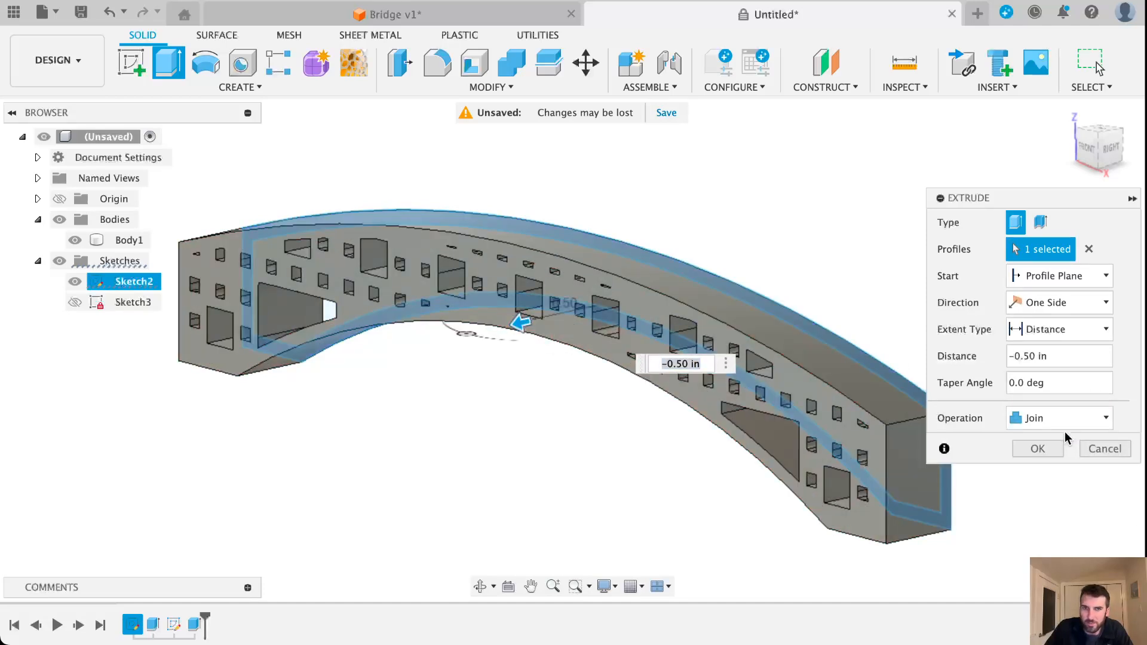
left_click(1043, 450)
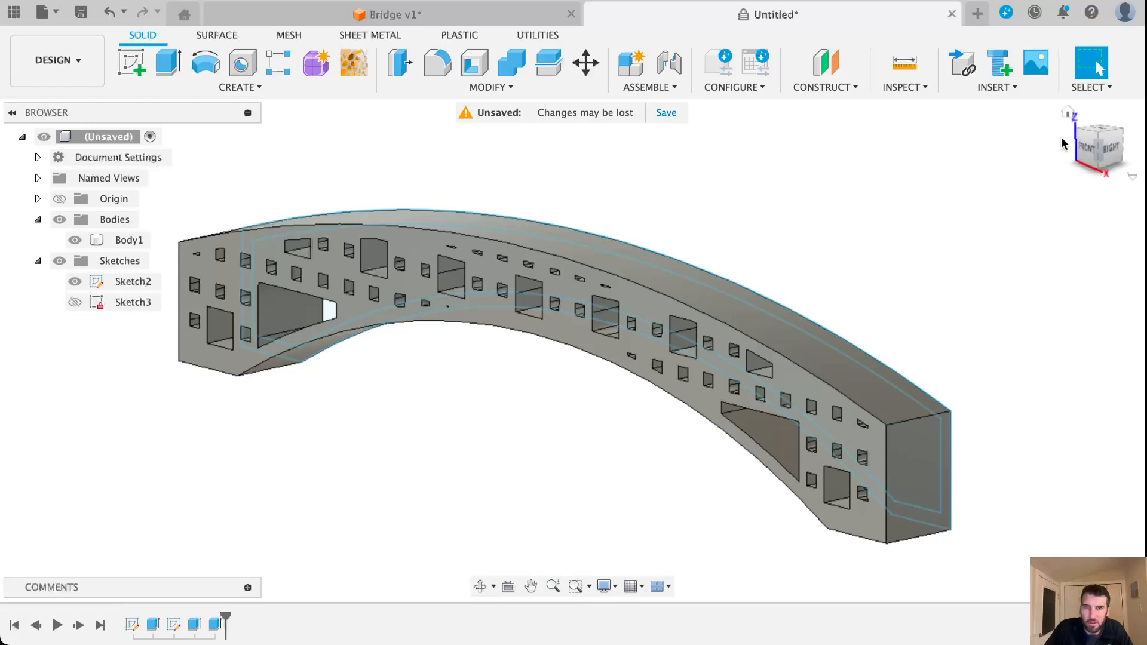
Step: Hide all sketches and examine the bordered bridge with its square cutouts from the front and at an angle
left_click(59, 260)
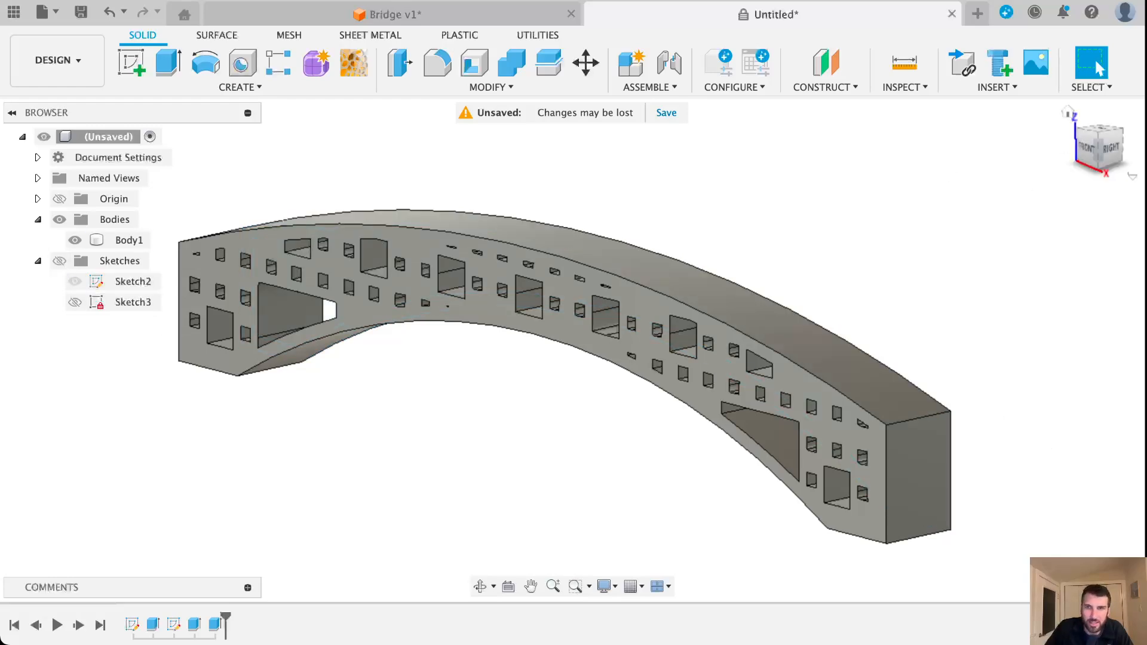
left_click(1087, 147)
middle_click_drag(586, 351, 694, 322)
left_click(690, 343)
scroll(690, 345, "down", 3)
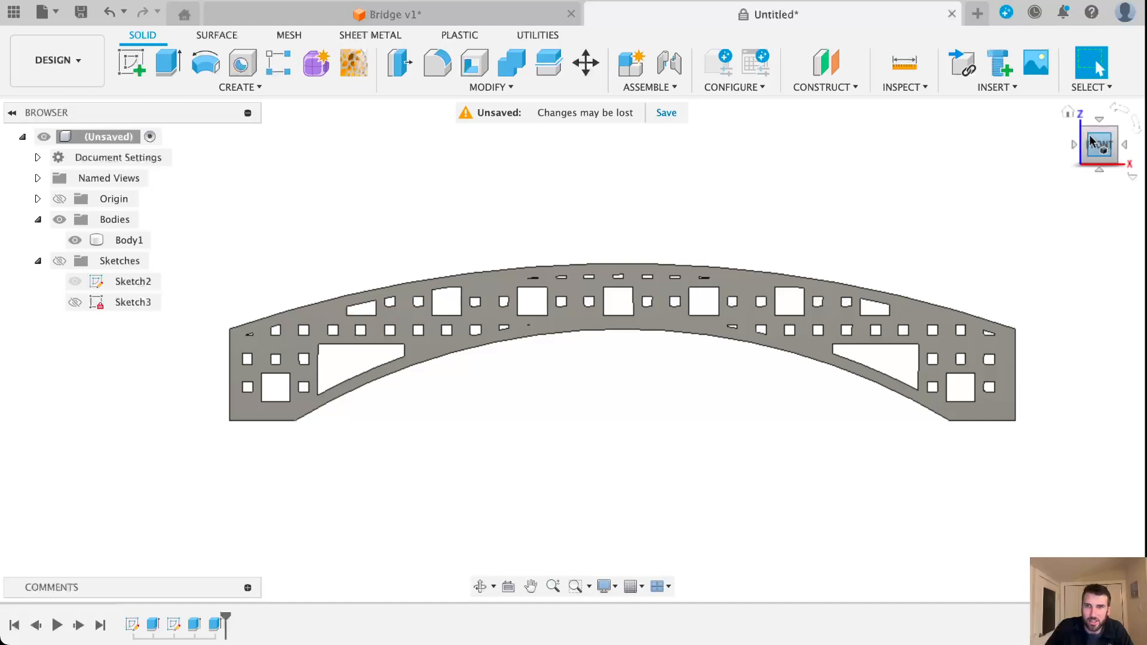
left_click_drag(1090, 142, 1061, 150)
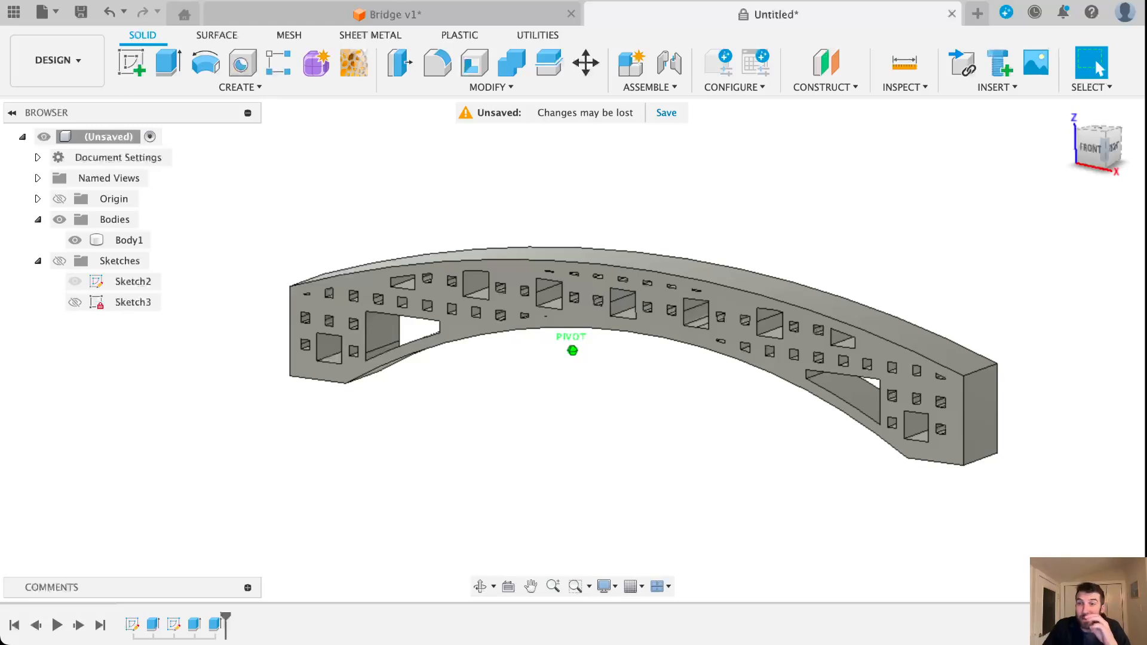
left_click_drag(1068, 151, 1071, 150)
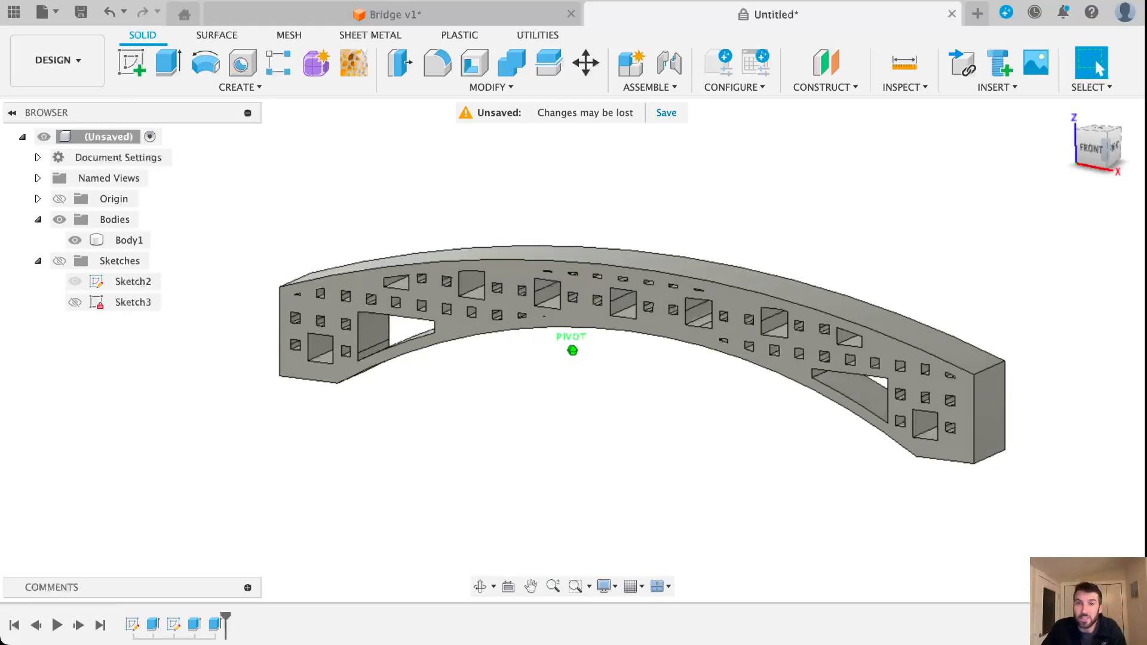
left_click_drag(1104, 146, 1104, 148)
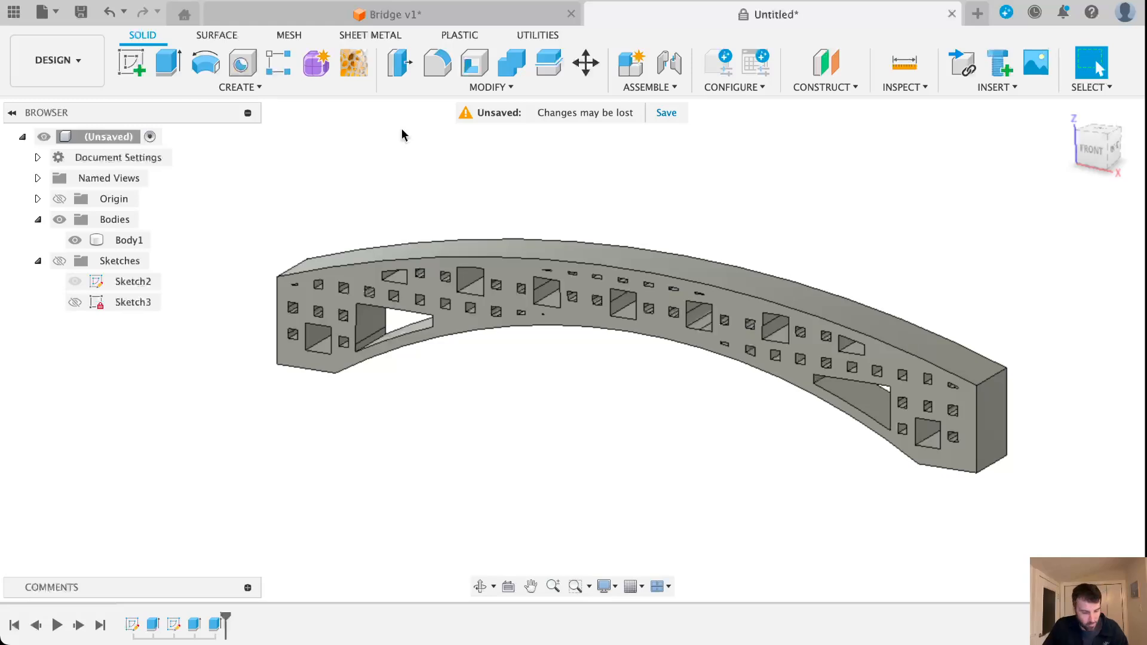
Step: Undo the border extrusion, the square cut and the SVG import, back to the empty front sketch on the solid bridge
key("e")
key("super+z")
key("super+z")
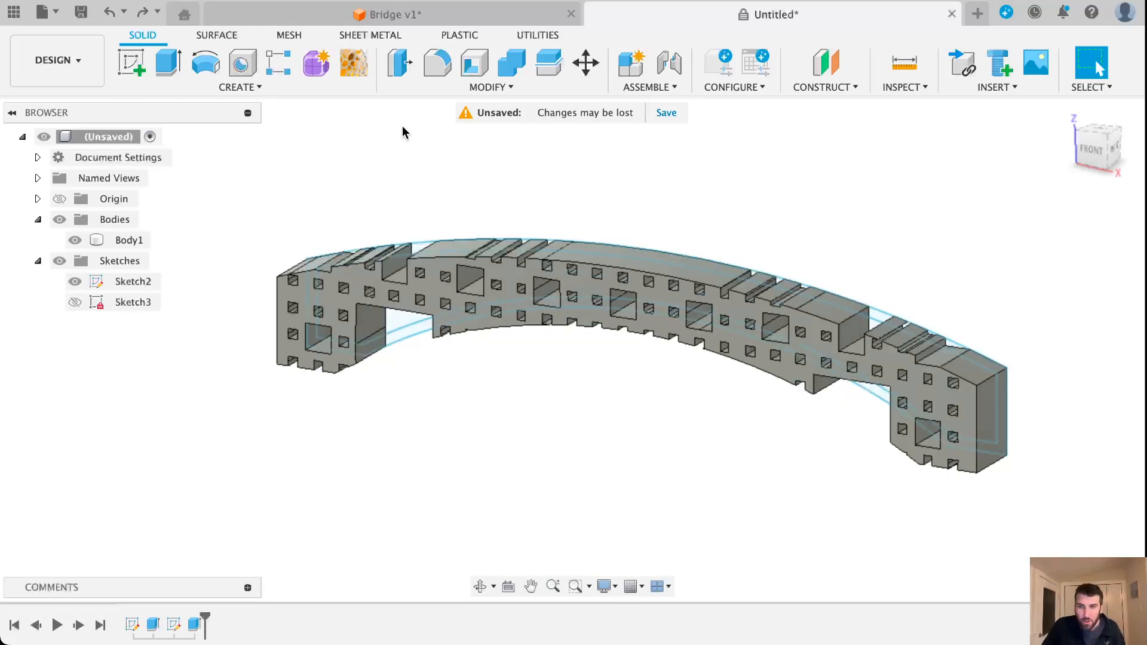
key("super+z")
key("super+z")
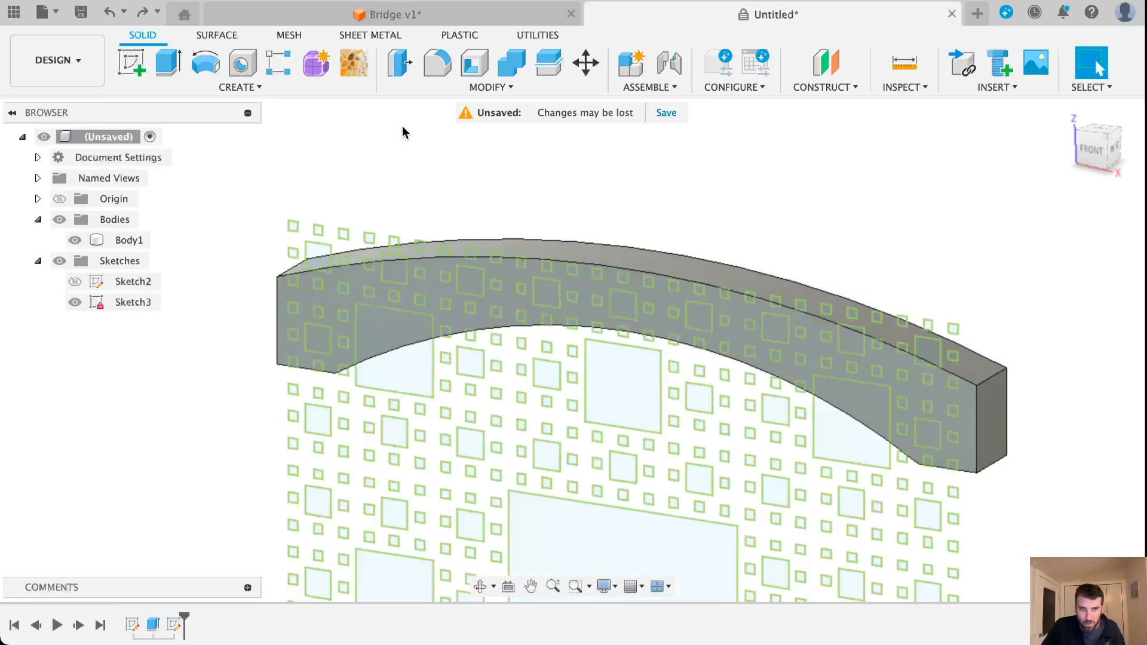
key("super+z")
key("super+z")
key("super+z")
key("super+z")
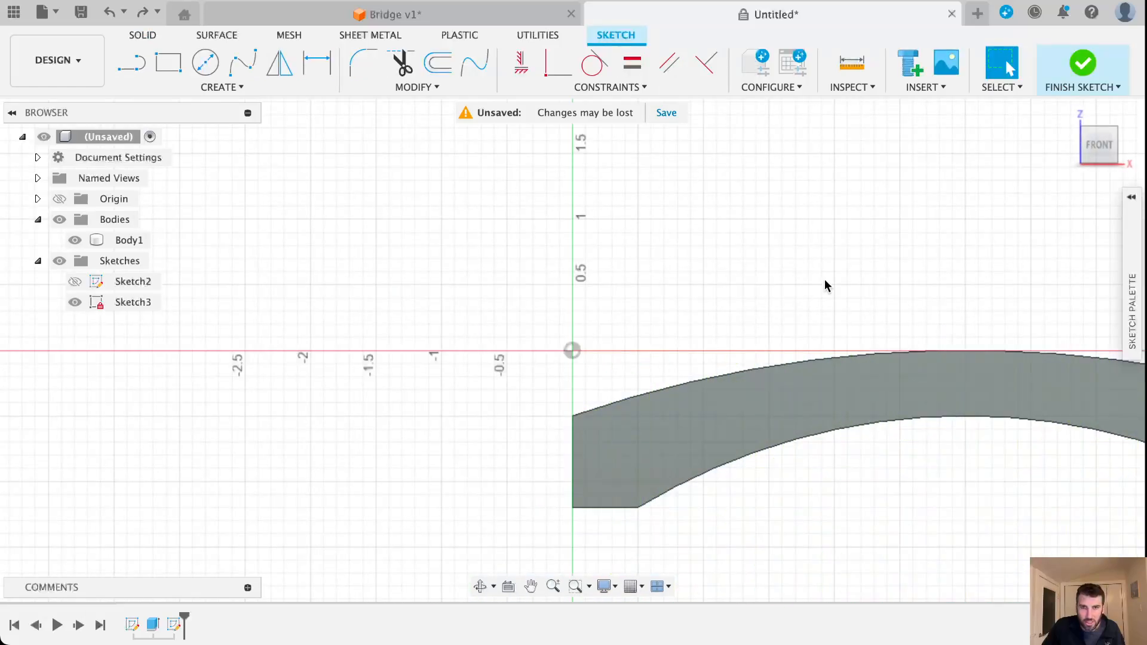
Step: Start the Voronoi Sketch Generator and select the bridge's front profile for the pattern
mouse_move(824, 285)
middle_mouse_down()
mouse_move(512, 97)
mouse_move(512, 141)
middle_mouse_up()
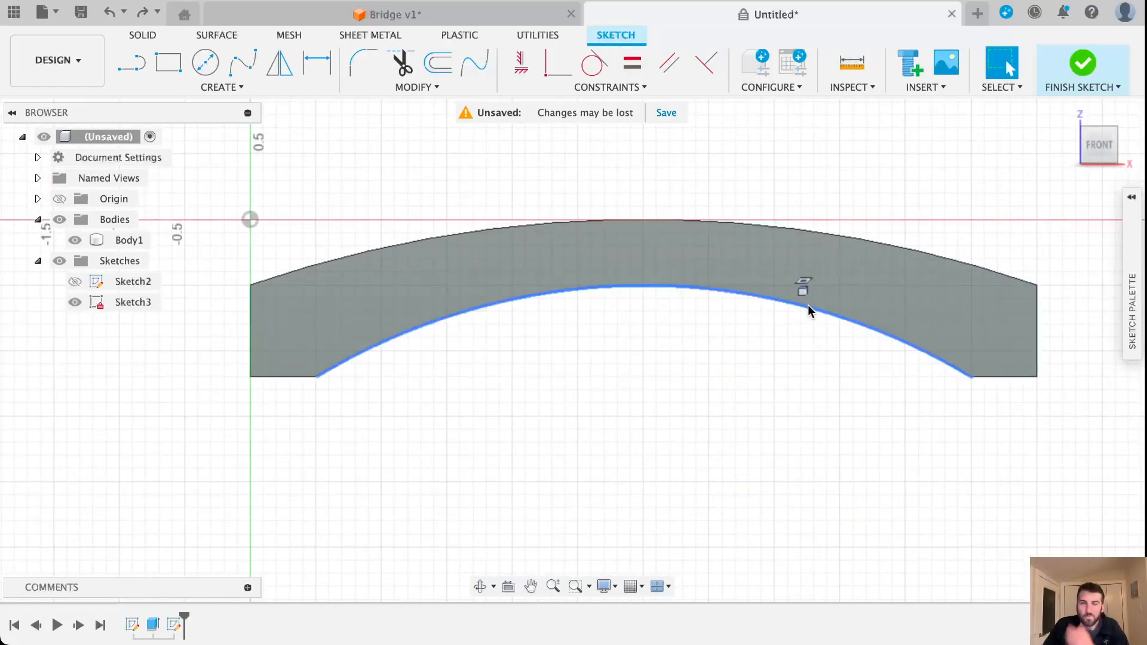
left_click(151, 38)
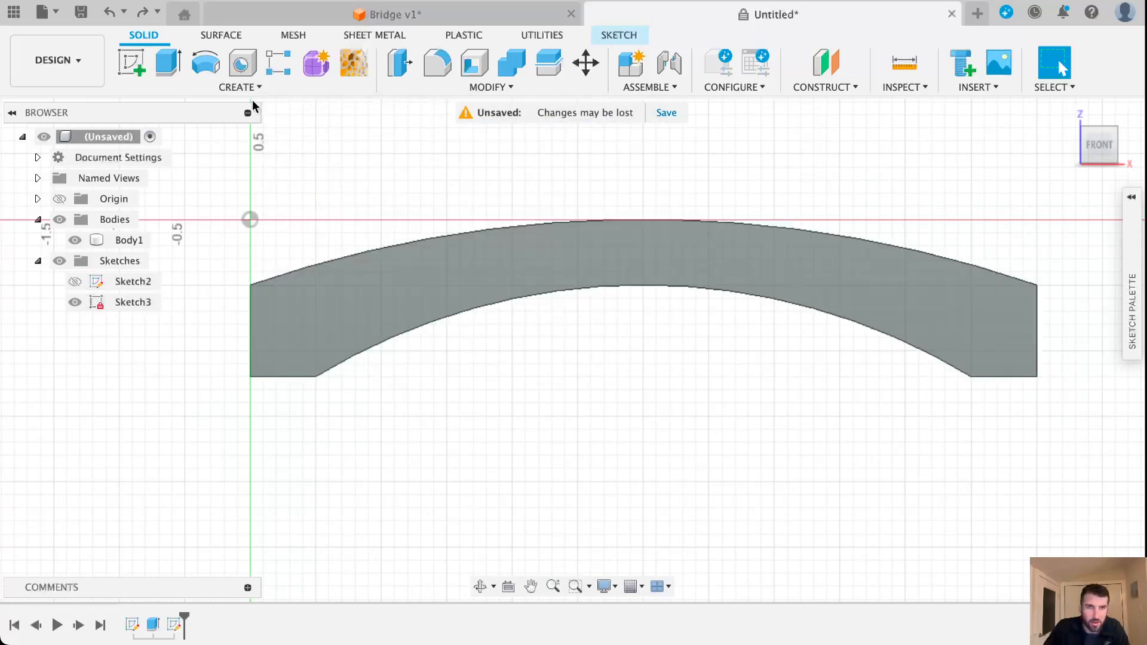
left_click(353, 66)
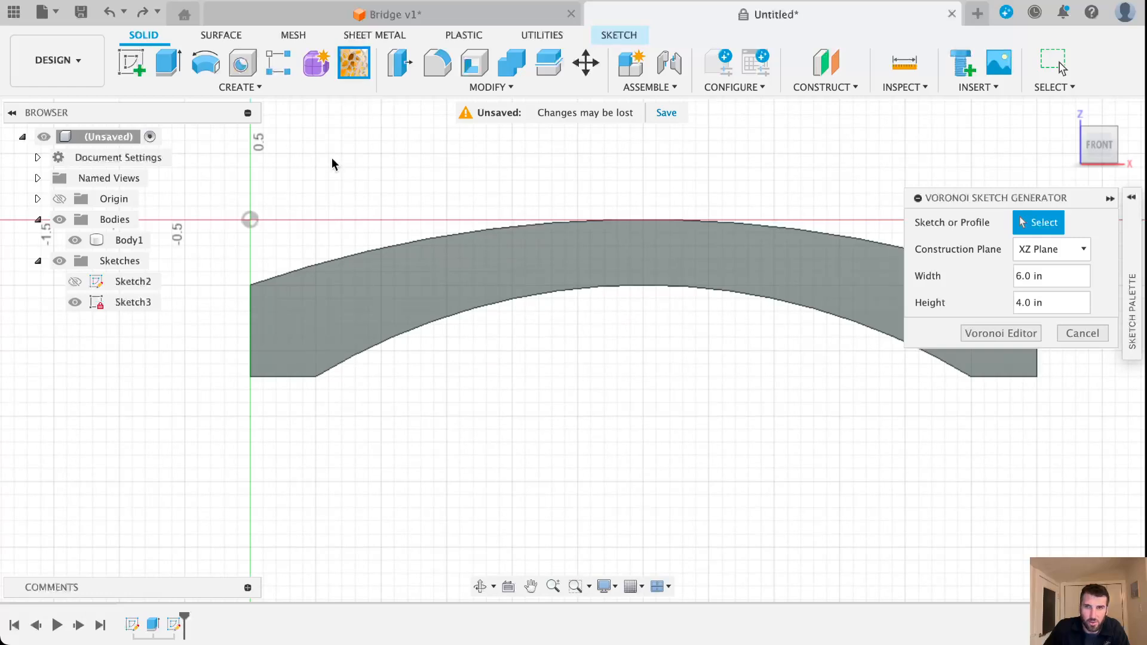
middle_click_drag(604, 418, 587, 428)
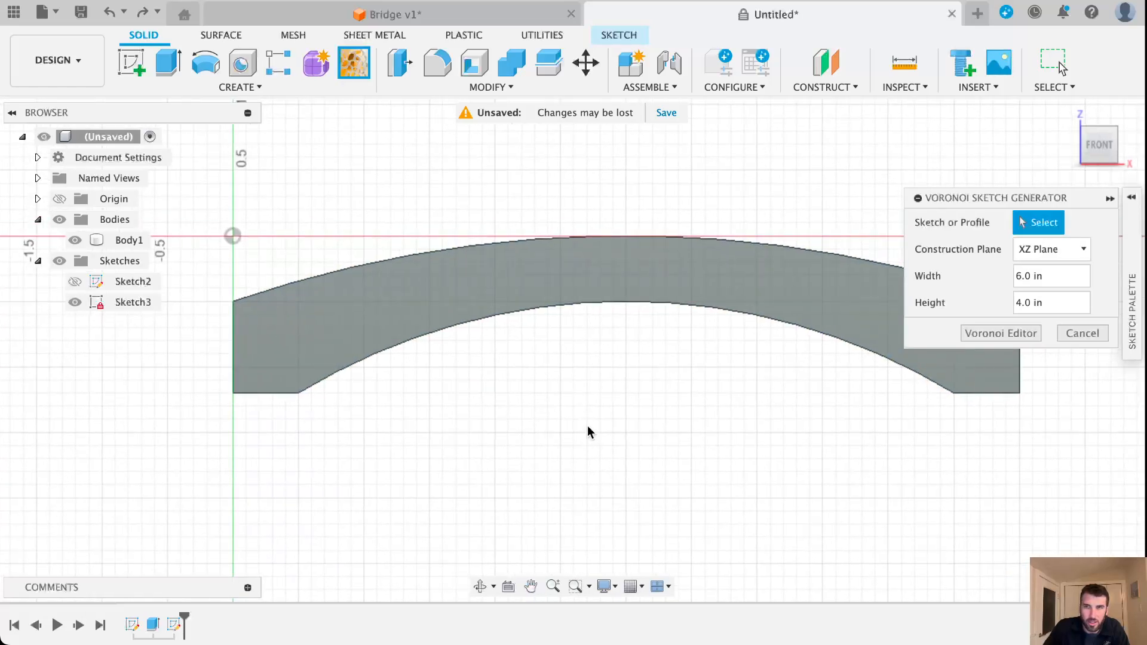
left_click(510, 280)
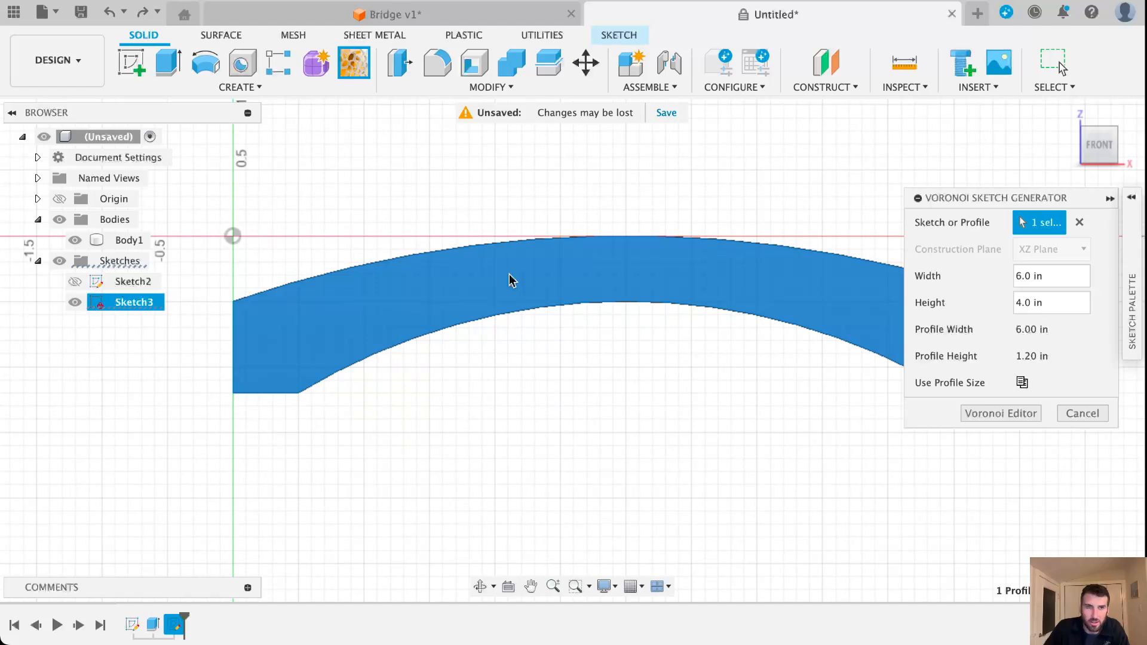
Step: Reselect the bridge profile, use its size of 6.00 in by 1.20 in for the pattern, and open the Voronoi editor
middle_click_drag(730, 400, 687, 390)
left_click(637, 273)
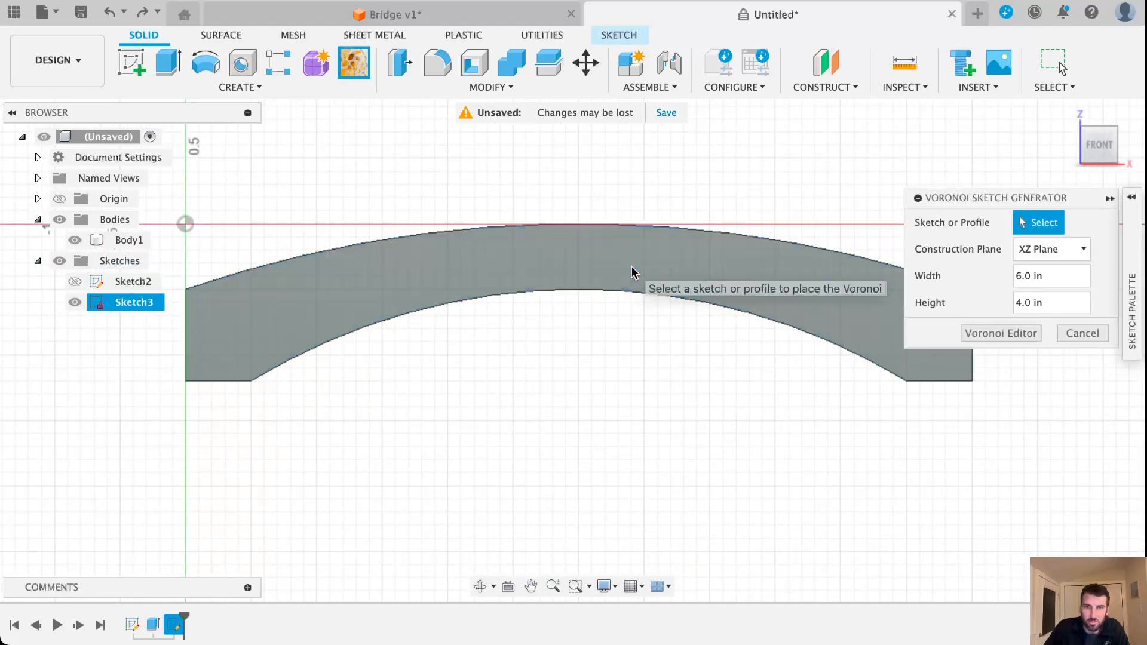
left_click(742, 273)
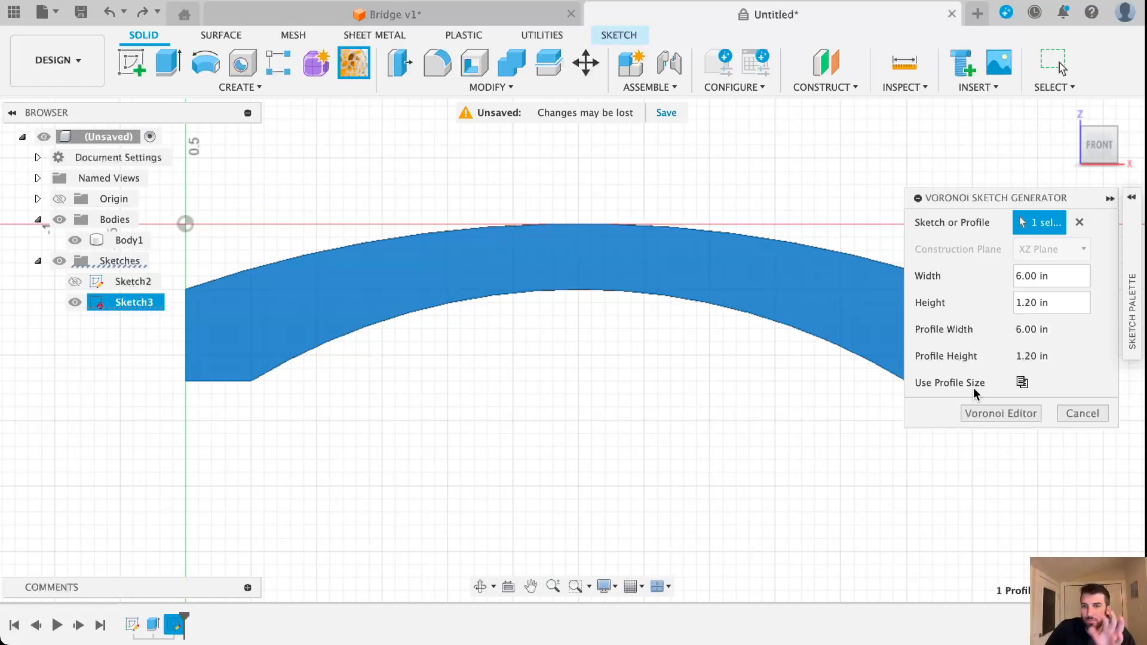
left_click(1024, 412)
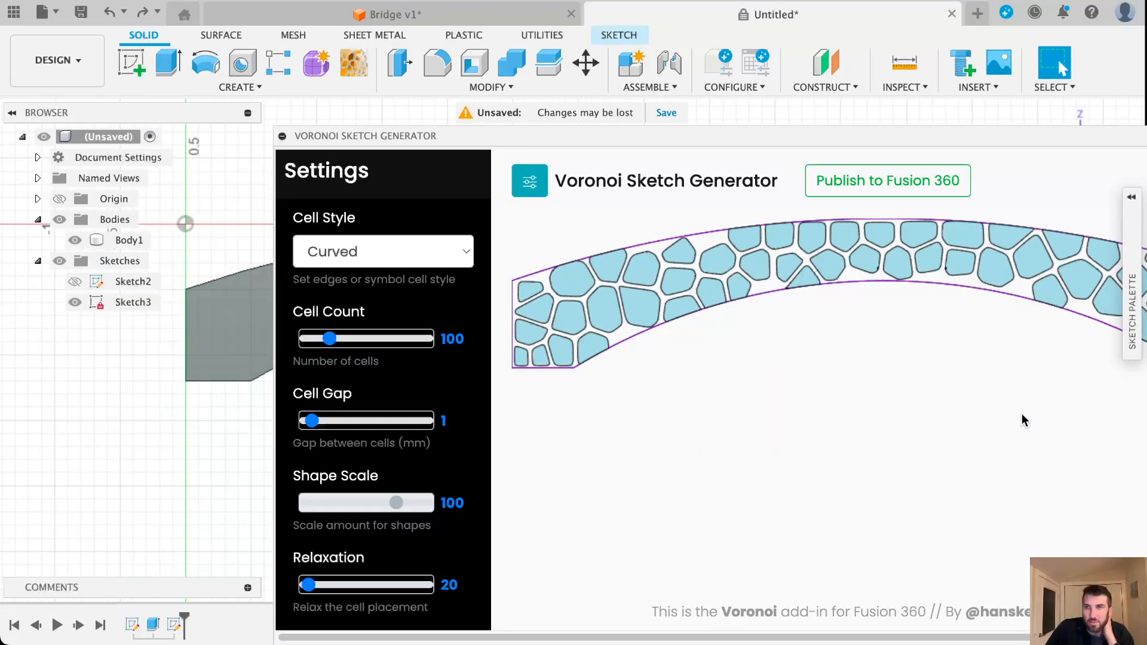
mouse_move(1022, 132)
left_mouse_down()
mouse_move(797, 116)
mouse_move(883, 124)
mouse_move(909, 110)
left_mouse_up()
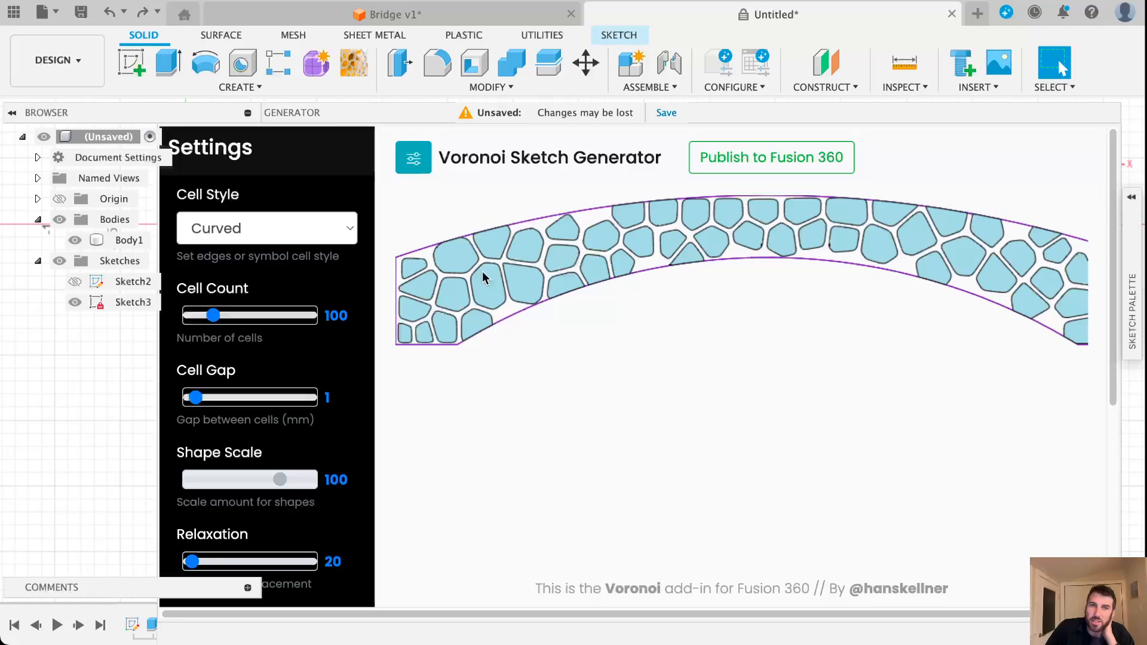
Step: Set the curved Voronoi pattern to 205 cells with a relaxation of 228, and publish it to the sketch
mouse_move(220, 317)
left_mouse_down()
mouse_move(209, 323)
mouse_move(226, 318)
left_mouse_up()
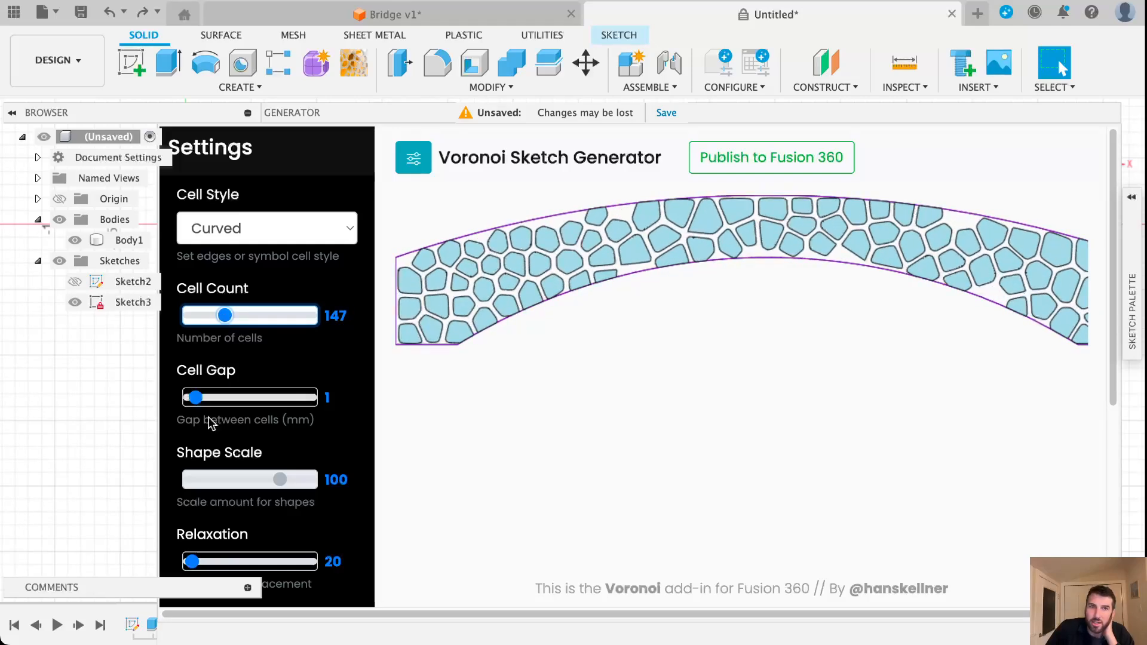
mouse_move(197, 399)
left_mouse_down()
mouse_move(244, 400)
mouse_move(187, 399)
mouse_move(197, 401)
left_mouse_up()
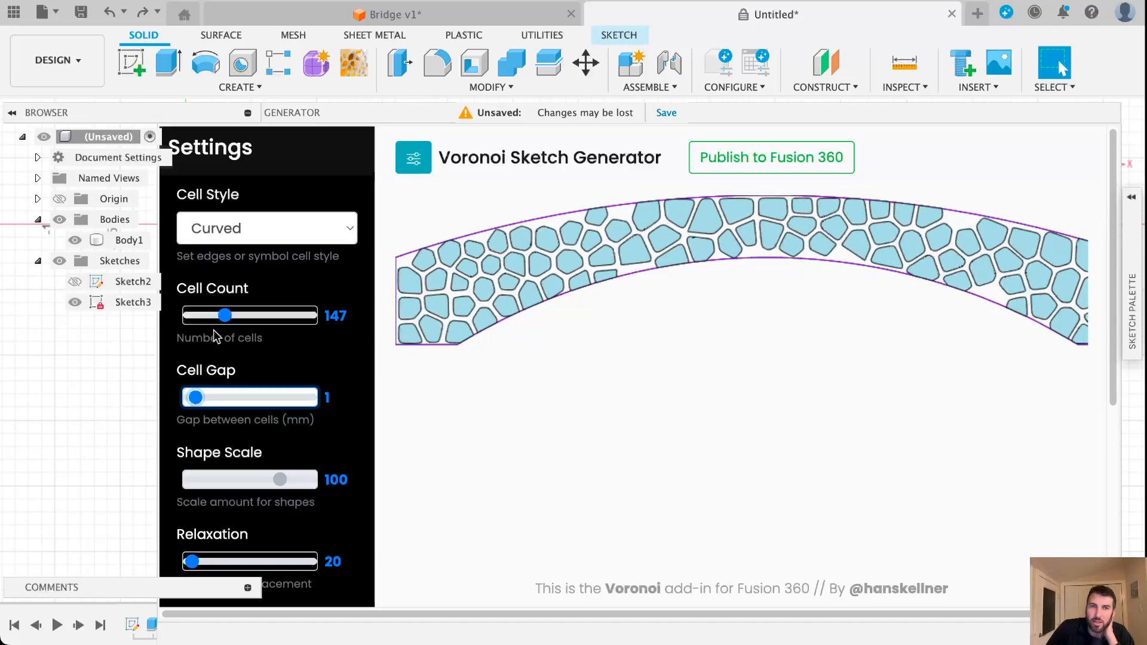
left_click_drag(225, 316, 235, 315)
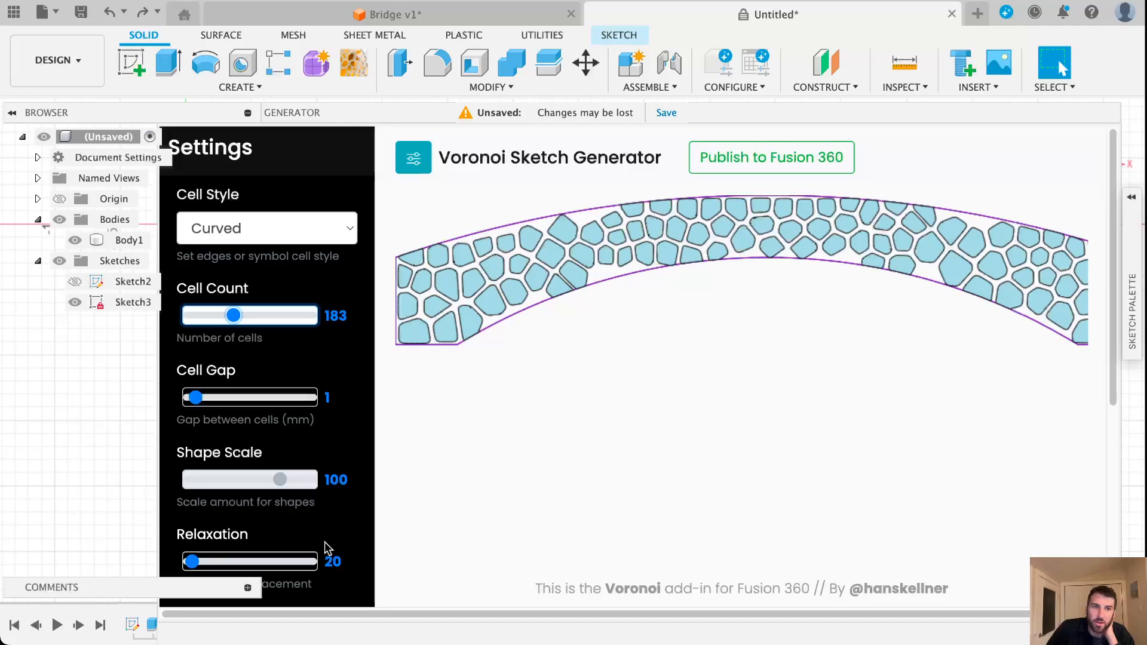
left_click_drag(191, 562, 217, 564)
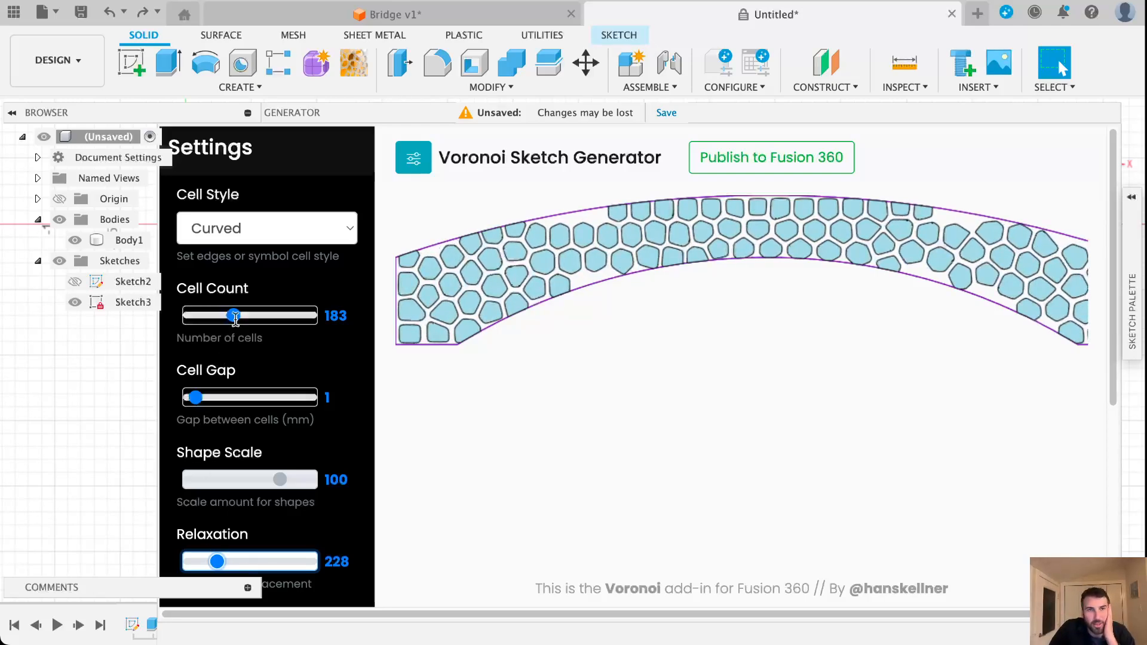
left_click_drag(235, 320, 238, 316)
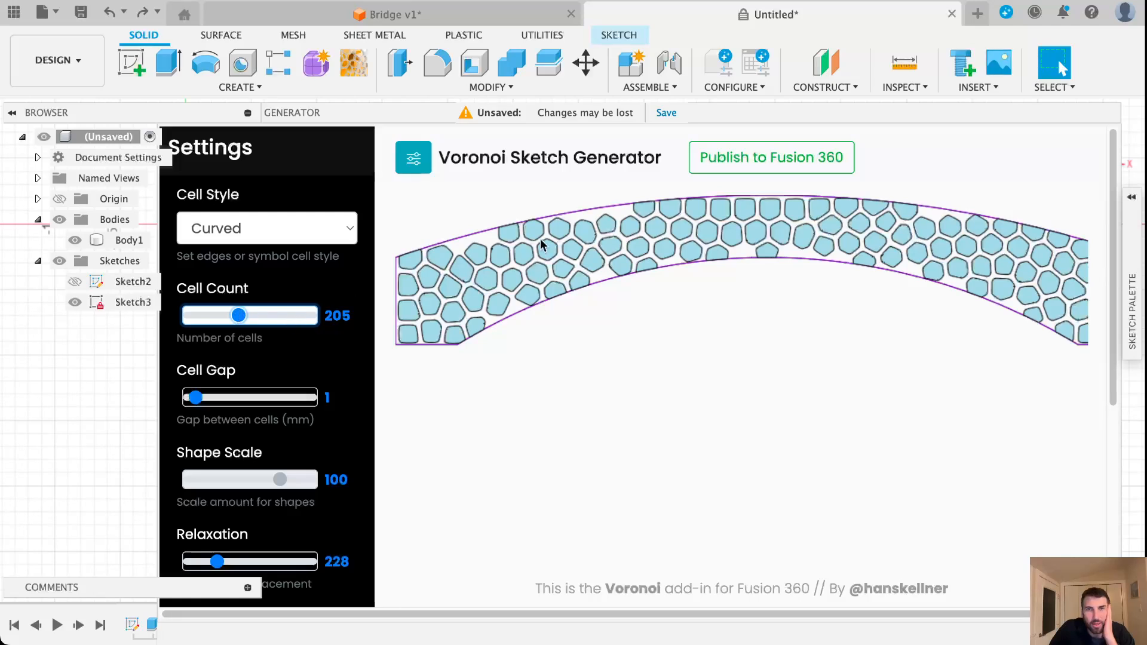
left_click(711, 162)
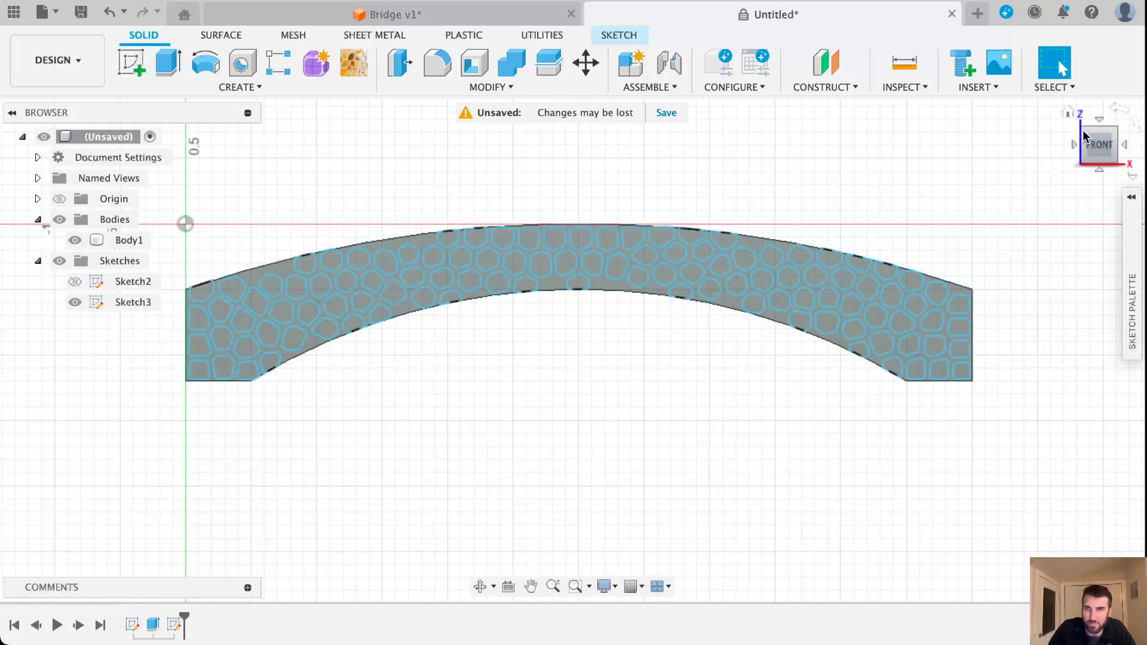
Step: Hide the bridge body to leave only the Voronoi cell sketch displayed
mouse_move(1073, 152)
middle_mouse_down("shift")
mouse_move(1066, 163)
mouse_move(1075, 153)
middle_mouse_up("shift")
mouse_move(572, 335)
middle_mouse_down("shift")
mouse_move(578, 350)
mouse_move(585, 334)
middle_mouse_up("shift")
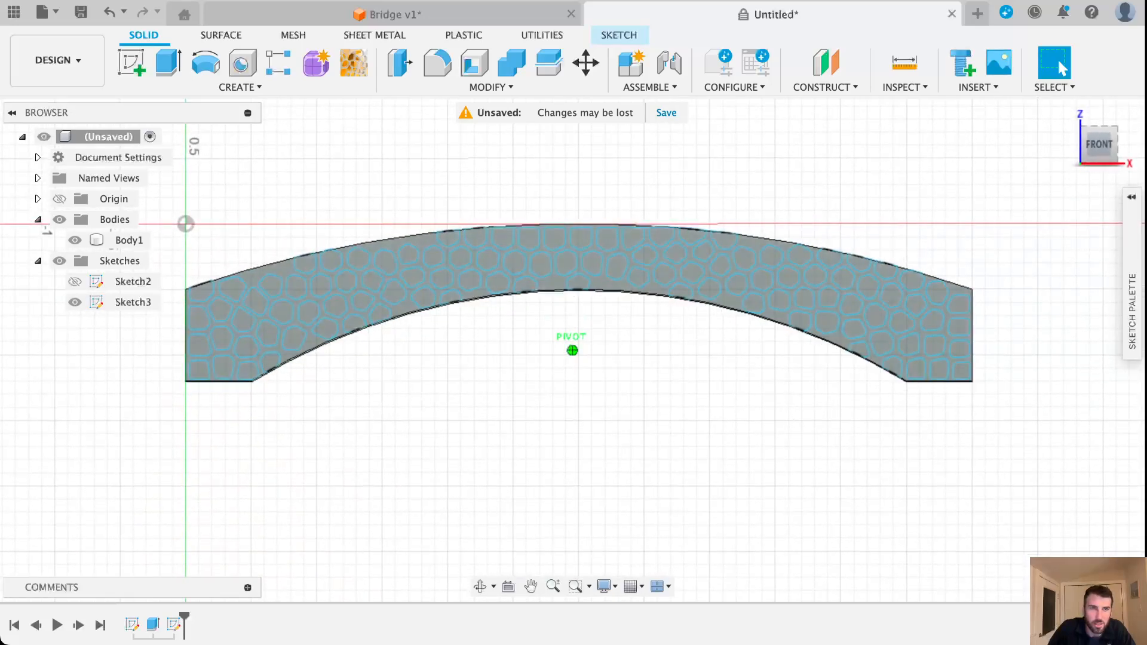
scroll(385, 268, "up", 2)
scroll(389, 266, "up", 2)
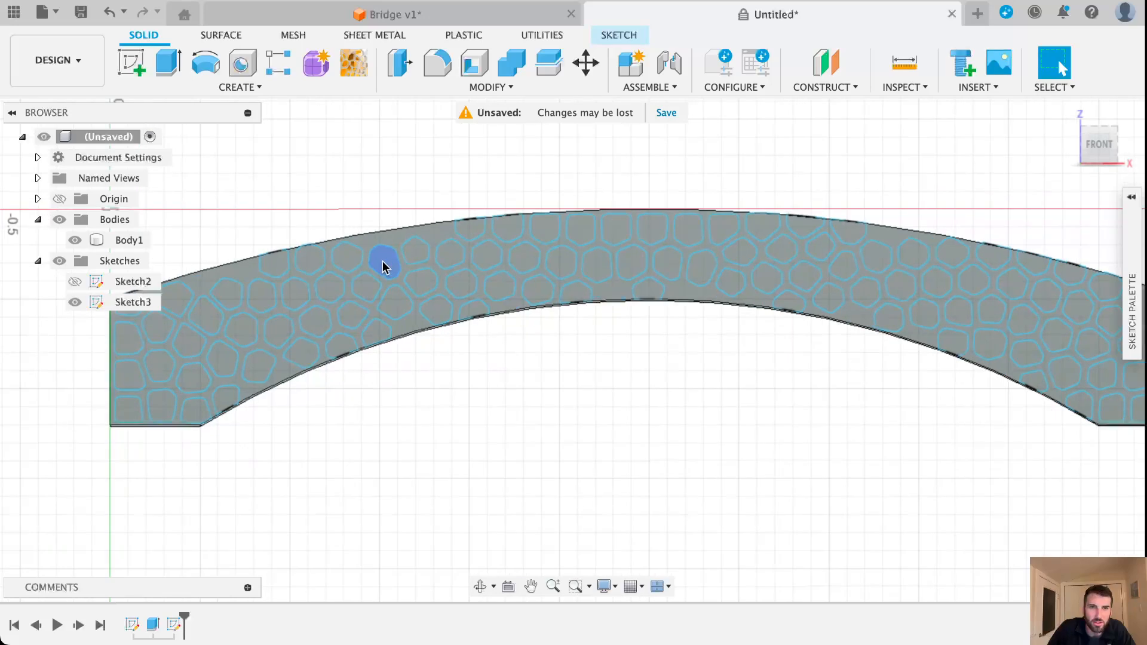
scroll(575, 260, "down", 3)
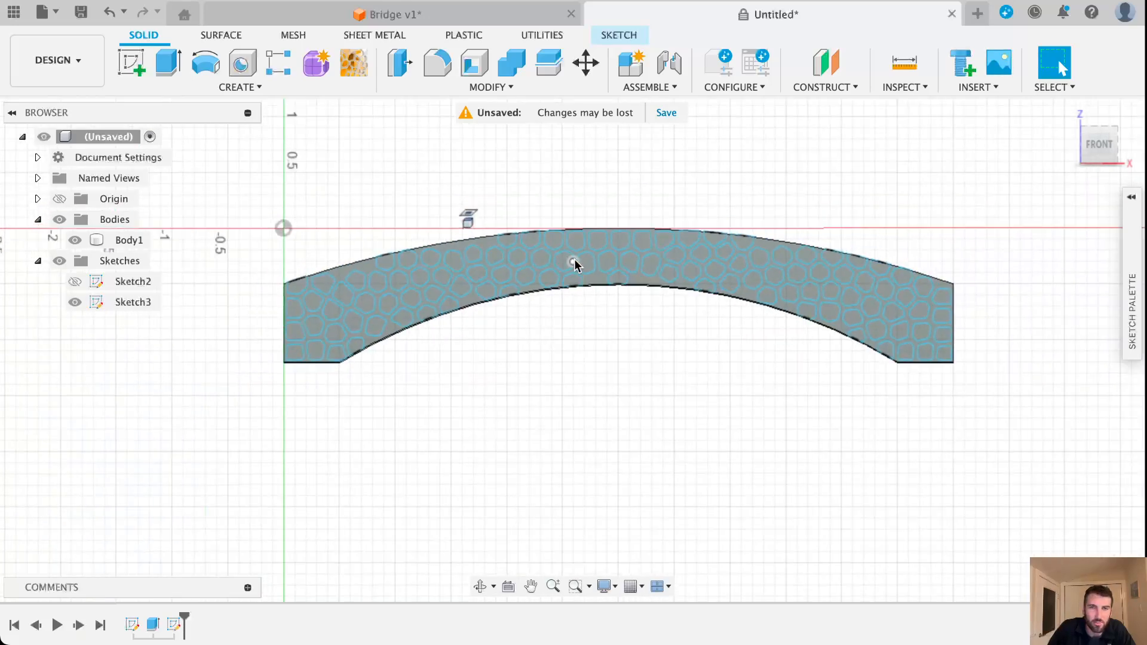
left_click(77, 241)
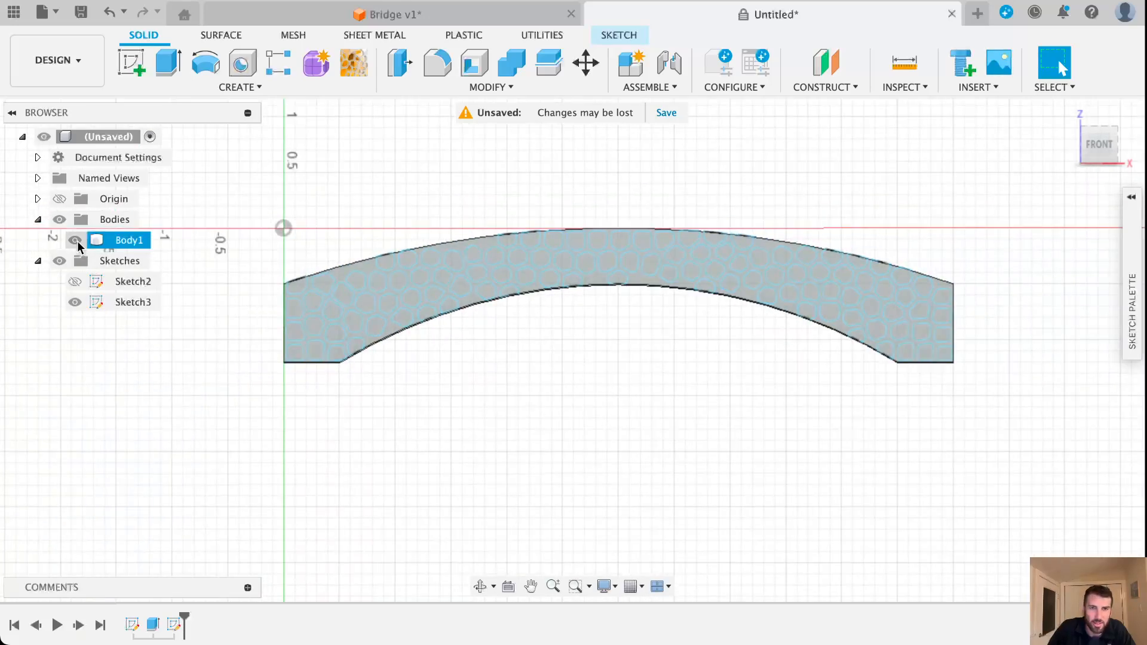
left_click(76, 241)
scroll(393, 281, "up", 2)
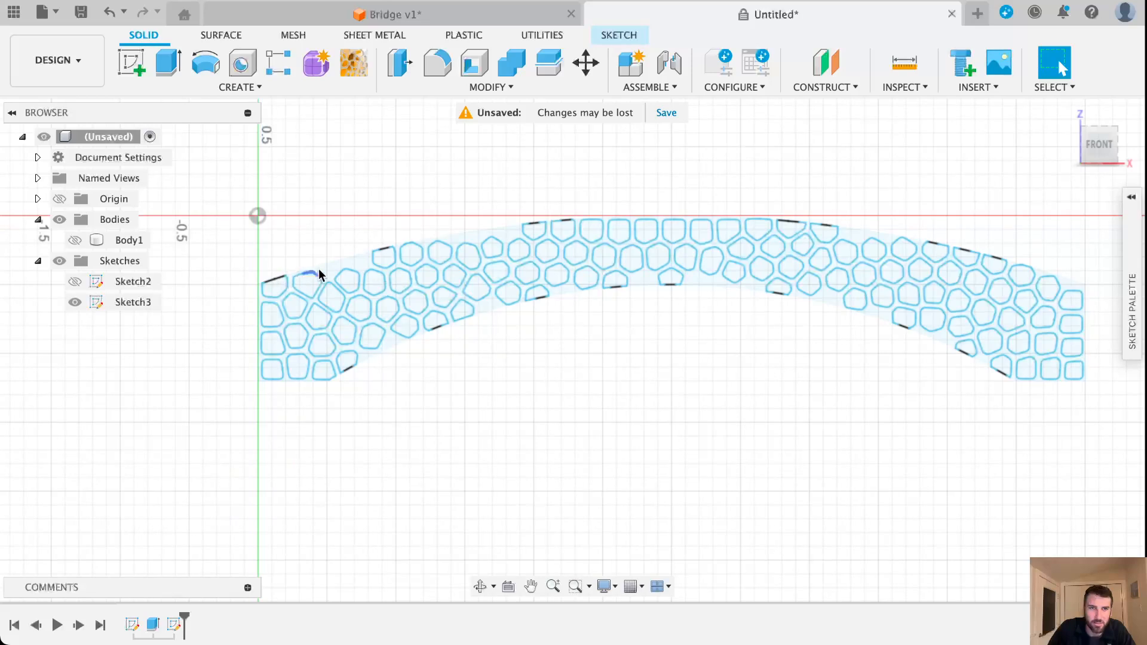
Step: Finish editing the Voronoi cell sketch and return to solid modeling
mouse_move(224, 175)
left_mouse_down()
mouse_move(500, 297)
mouse_move(776, 347)
mouse_move(1061, 422)
mouse_move(1099, 418)
left_mouse_up()
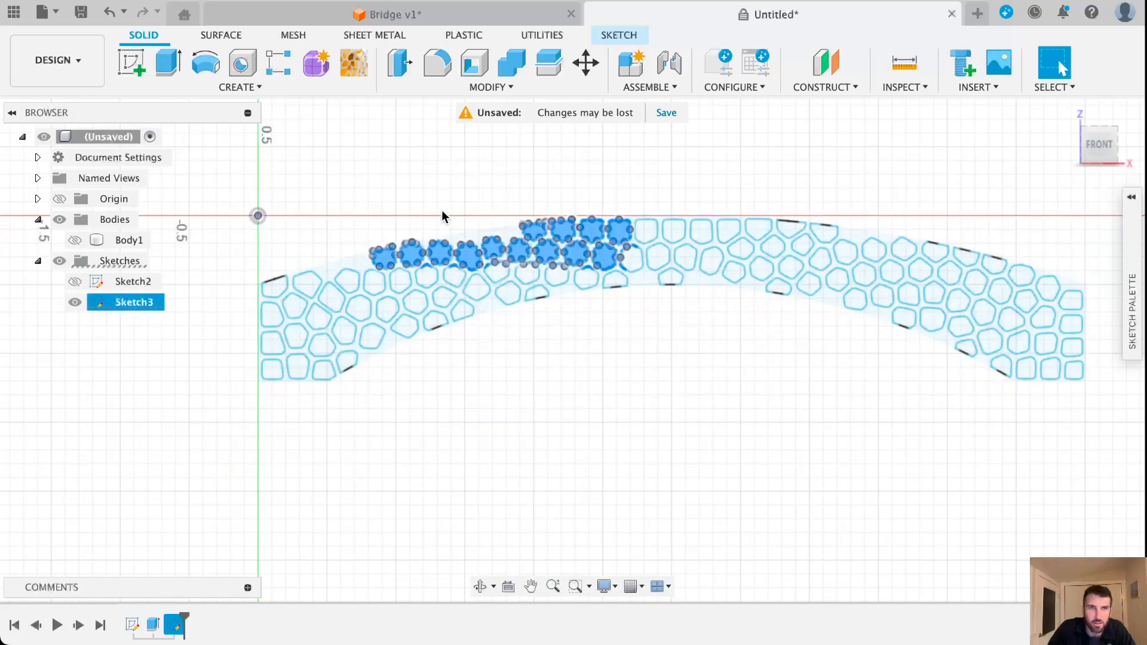
left_click(621, 35)
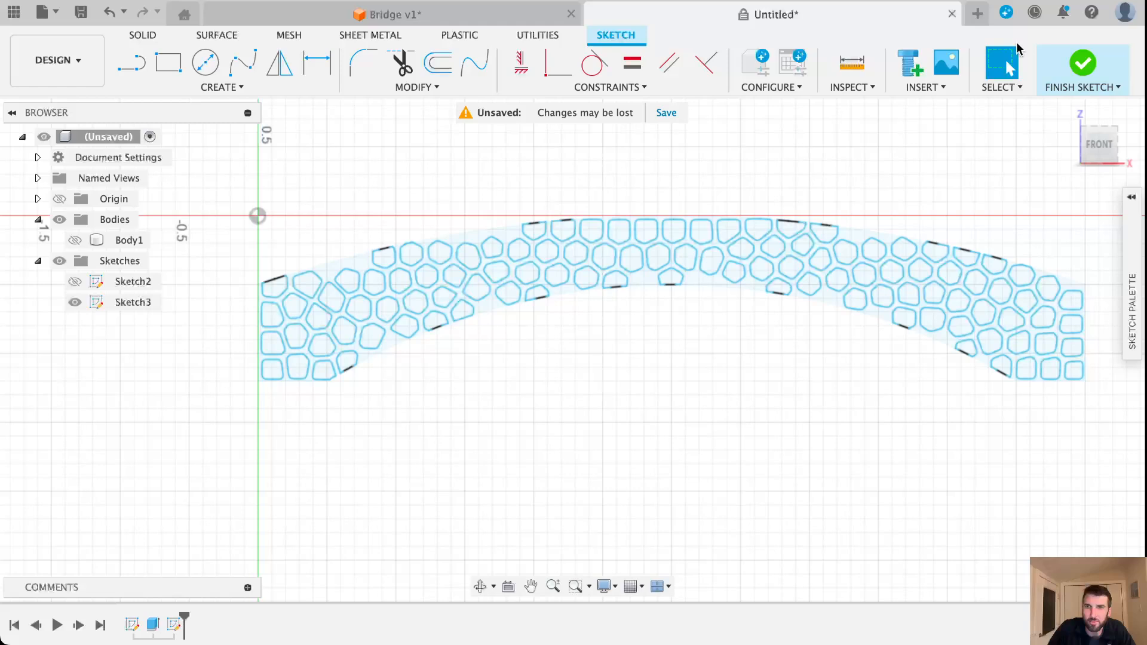
left_click(1088, 71)
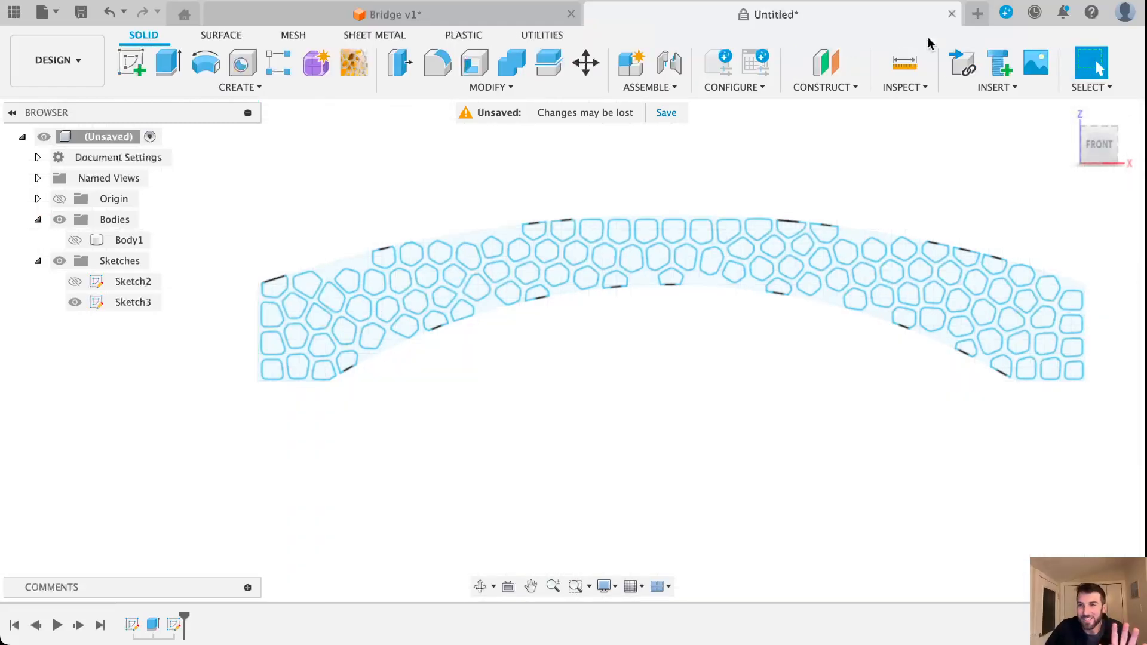
Step: Select all the Voronoi cell profiles across the bridge, leaving out the web area between them
scroll(709, 168, "up", 2)
middle_click_drag(710, 168, 676, 170)
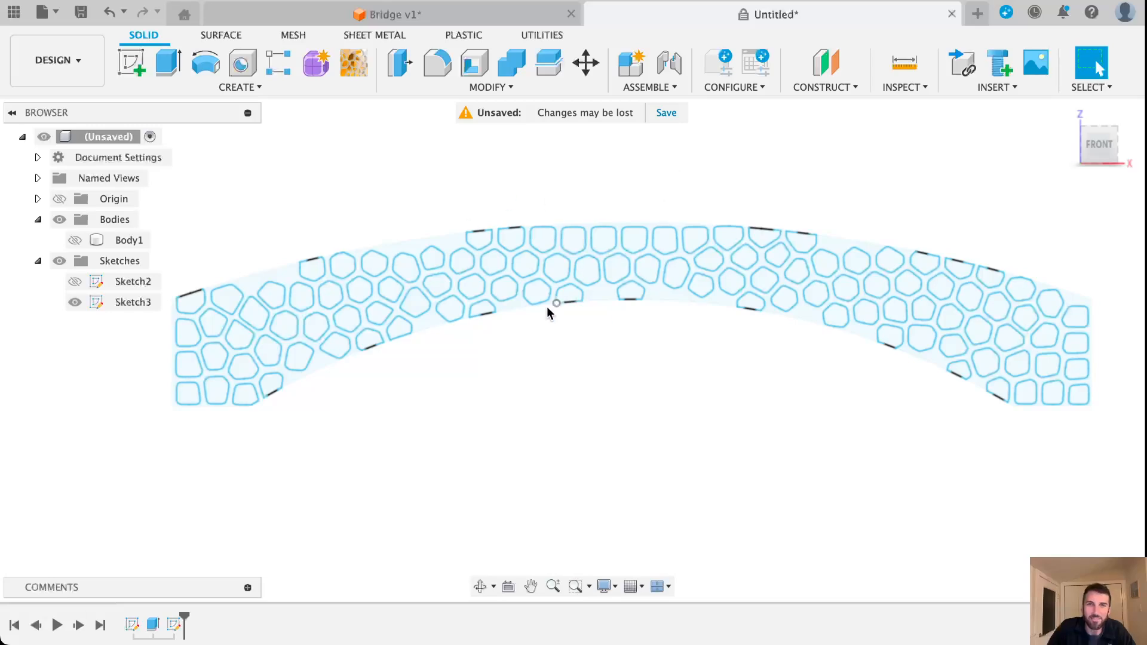
scroll(572, 308, "down", 2)
scroll(572, 311, "down", 1)
mouse_move(215, 211)
left_mouse_down()
mouse_move(787, 397)
mouse_move(1020, 410)
left_mouse_up()
scroll(635, 336, "up", 3)
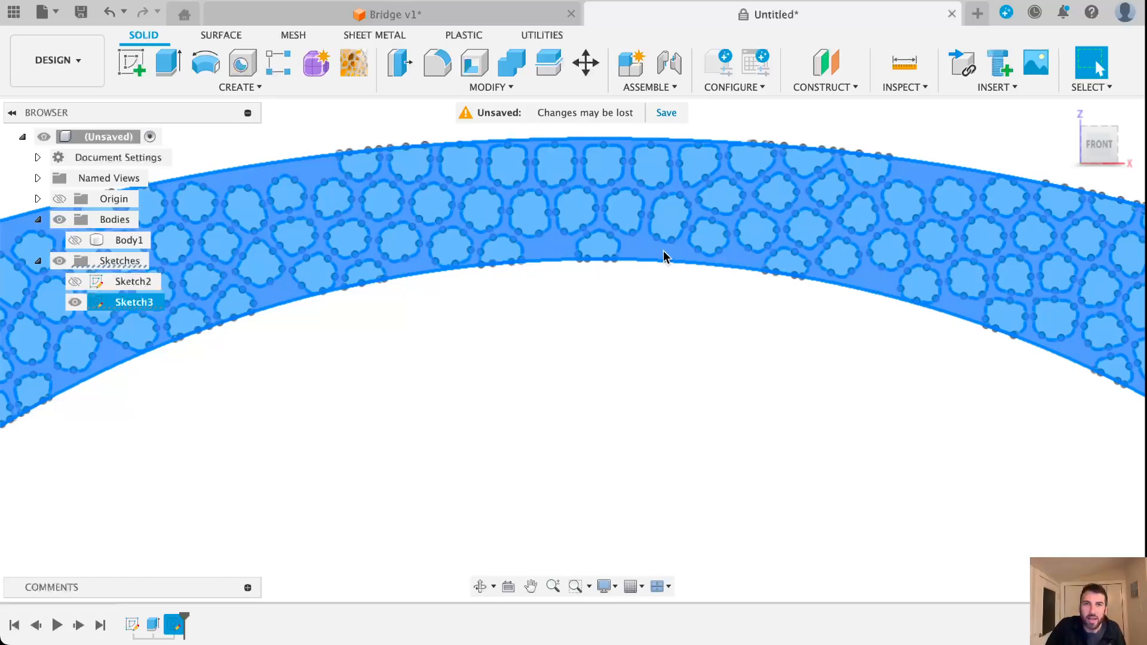
key("Escape")
scroll(625, 361, "down", 3)
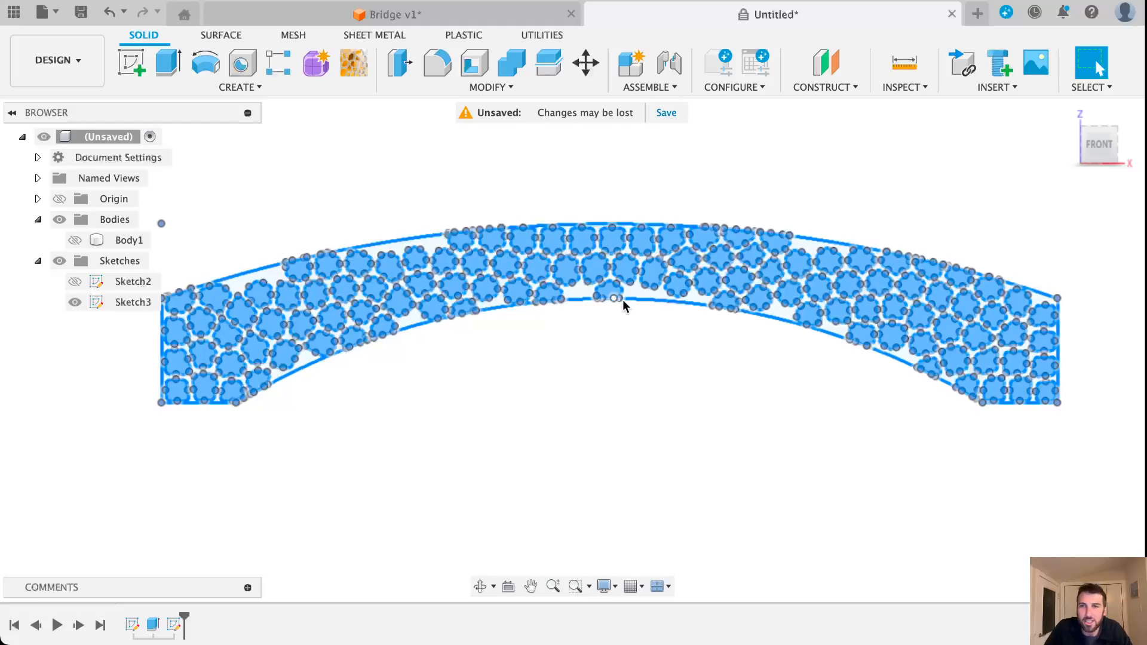
left_click_drag(1092, 158, 1072, 169)
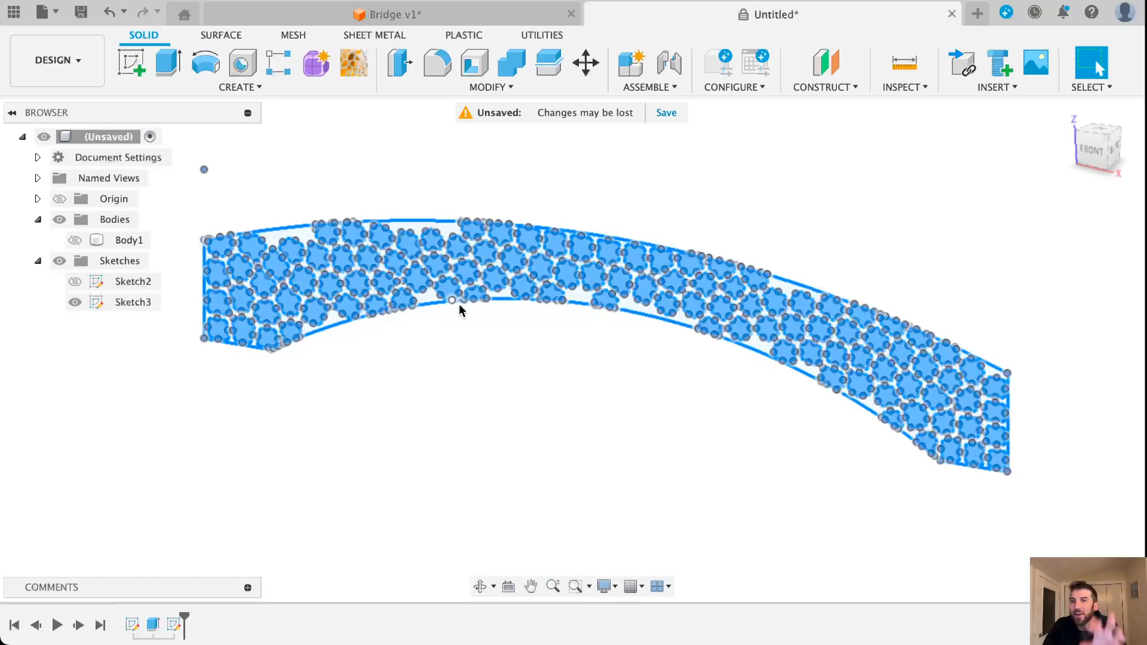
Step: Show the bridge body and extrude the selected Voronoi cells by -0.80 in as a cut through it
left_click(76, 240)
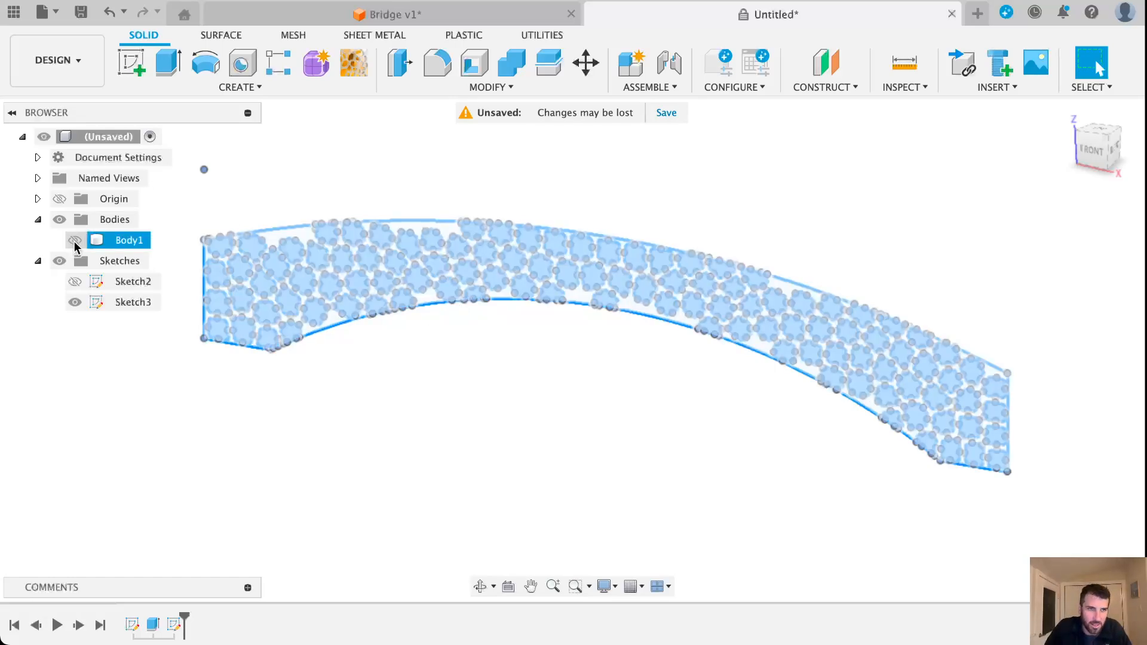
left_click(75, 241)
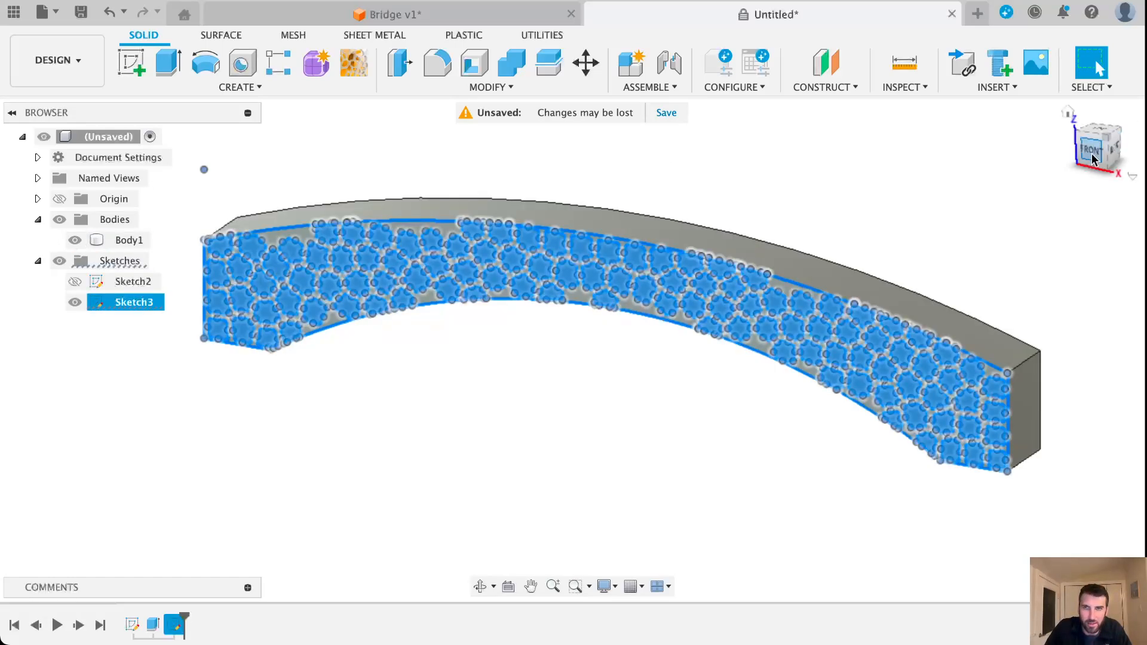
left_click_drag(1096, 160, 1072, 155)
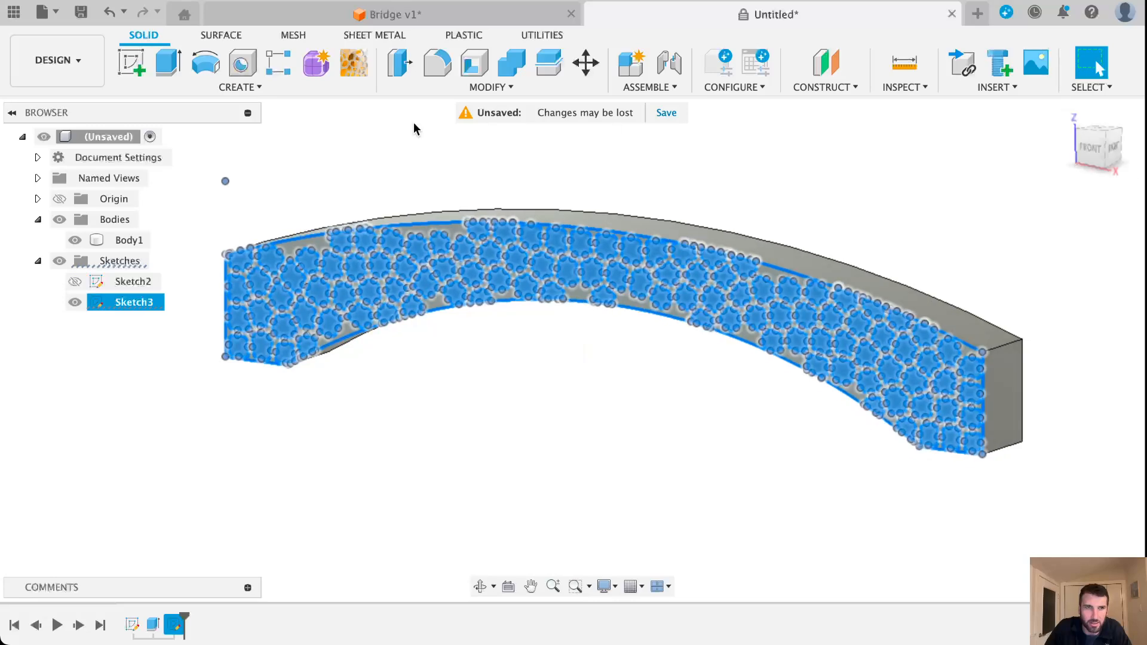
left_click(167, 67)
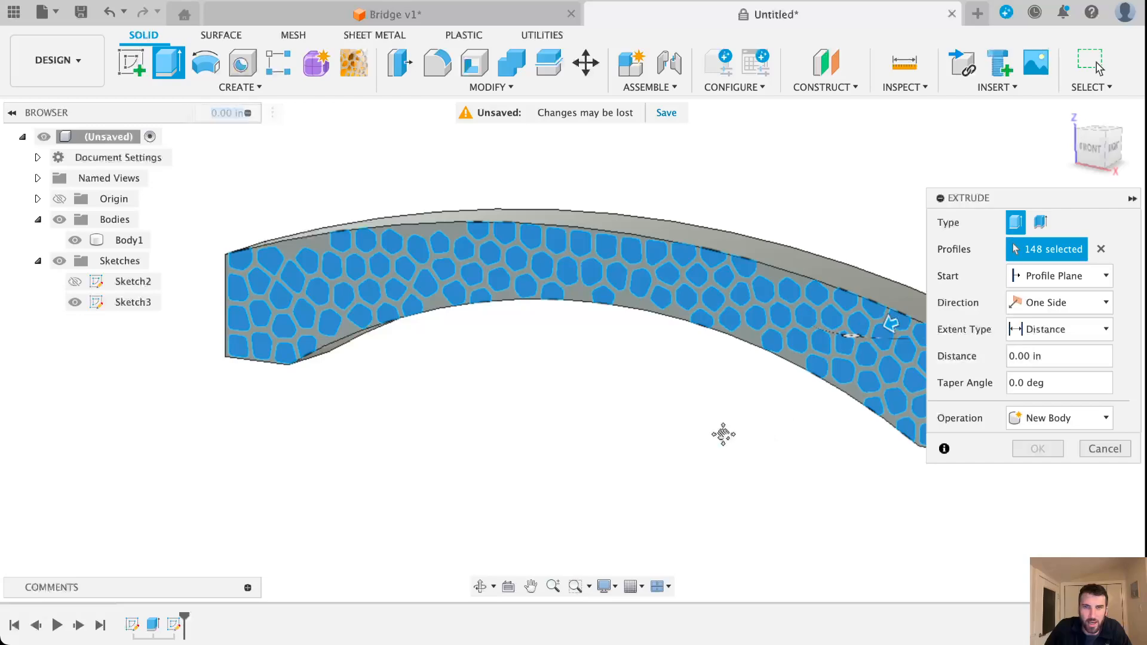
left_click_drag(759, 336, 832, 302)
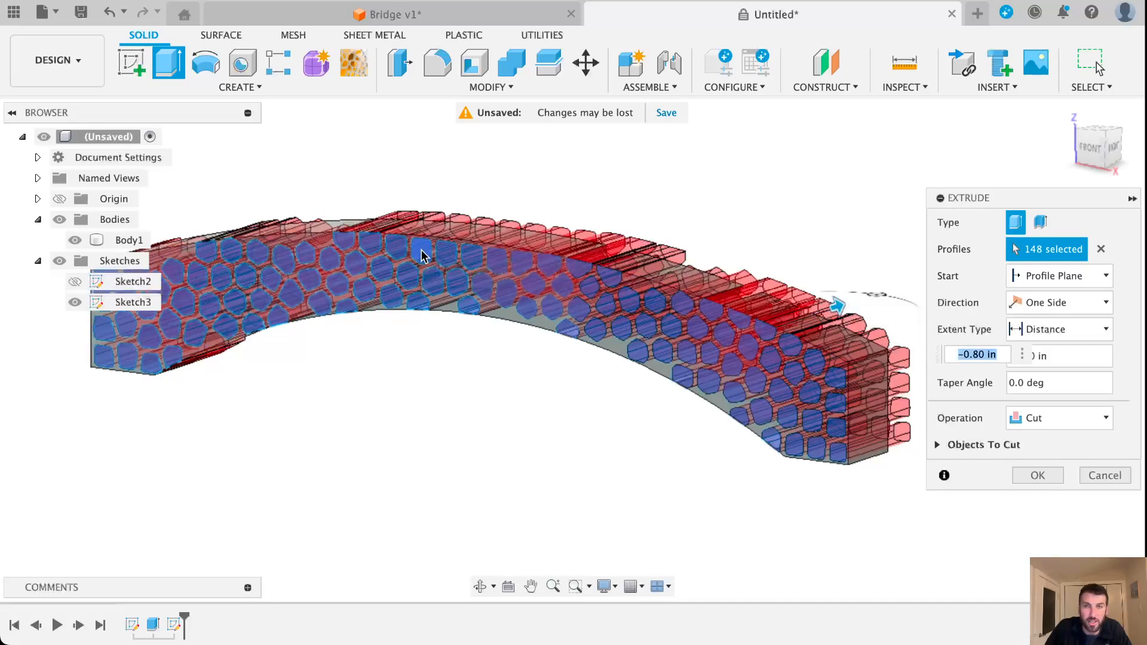
left_click(1035, 482)
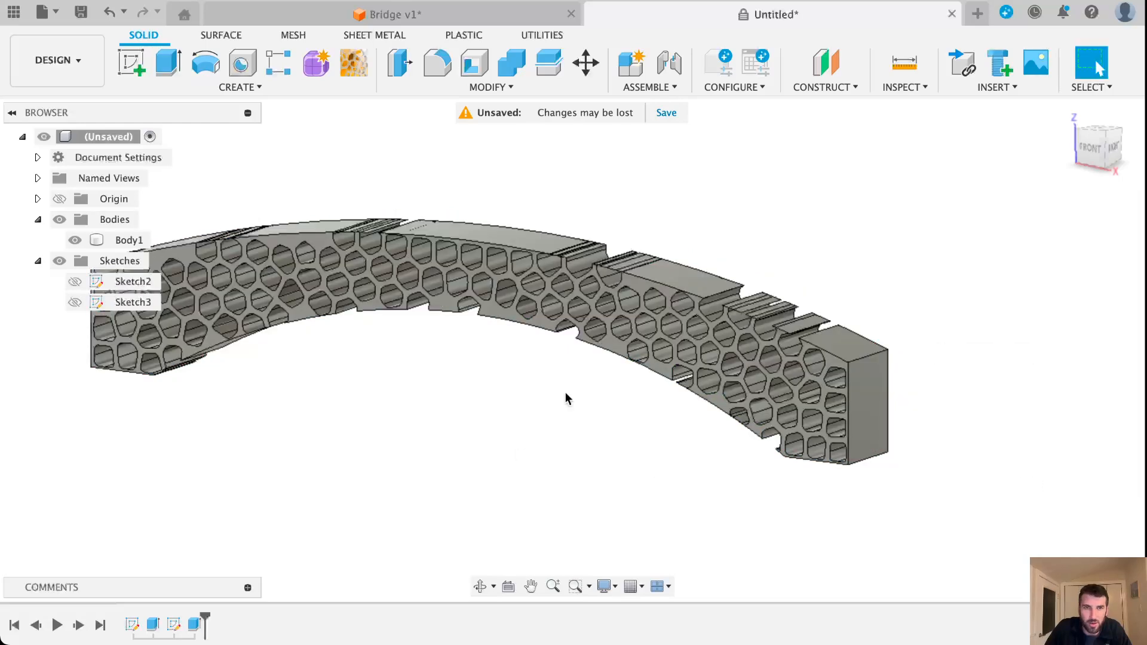
Step: Display Sketch2 with the body hidden and select the border profile between its outer and inner bridge outlines
mouse_move(1087, 158)
left_mouse_down()
mouse_move(1096, 170)
mouse_move(1128, 150)
left_mouse_up()
middle_click_drag(600, 433, 663, 438)
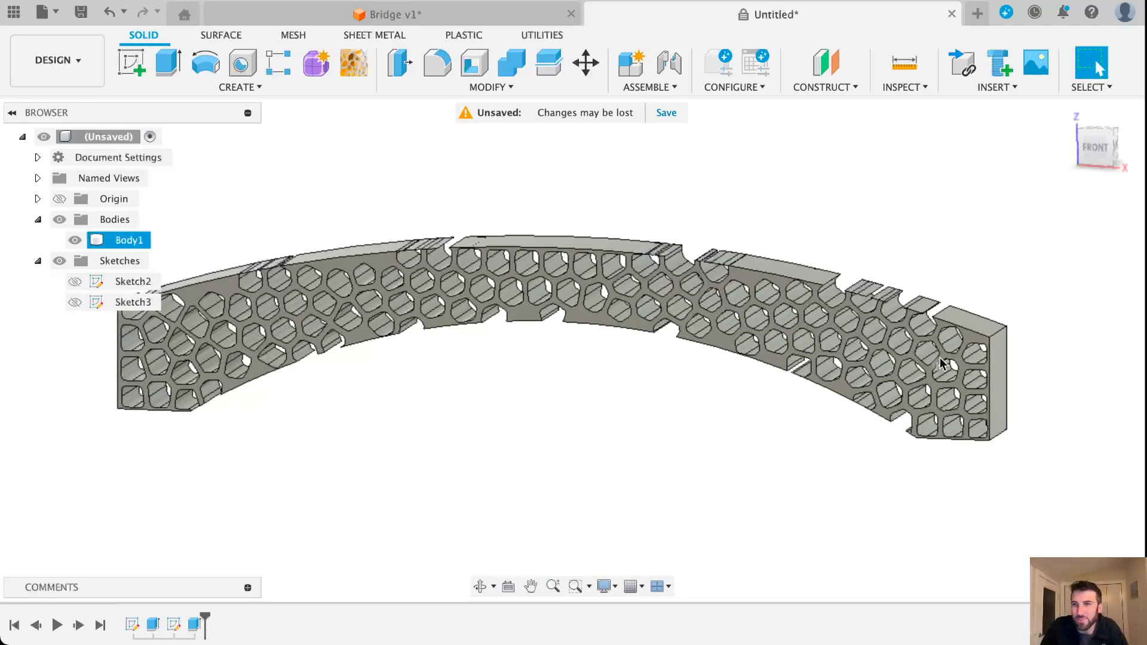
middle_click_drag(592, 342, 532, 358, "shift")
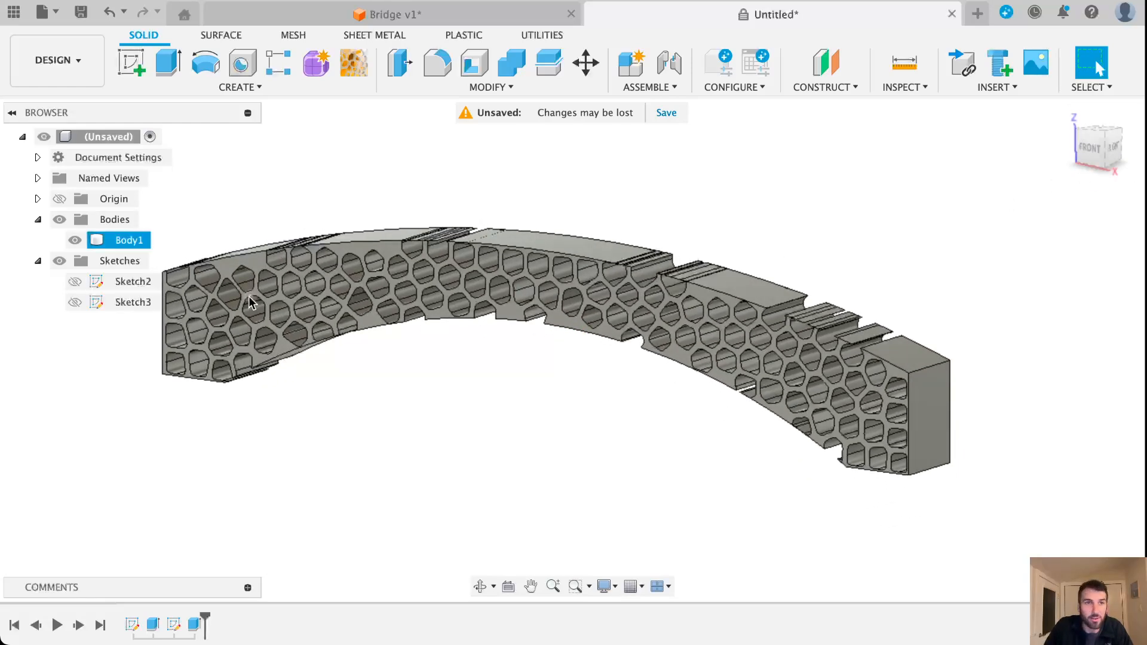
left_click(89, 287)
left_click(75, 284)
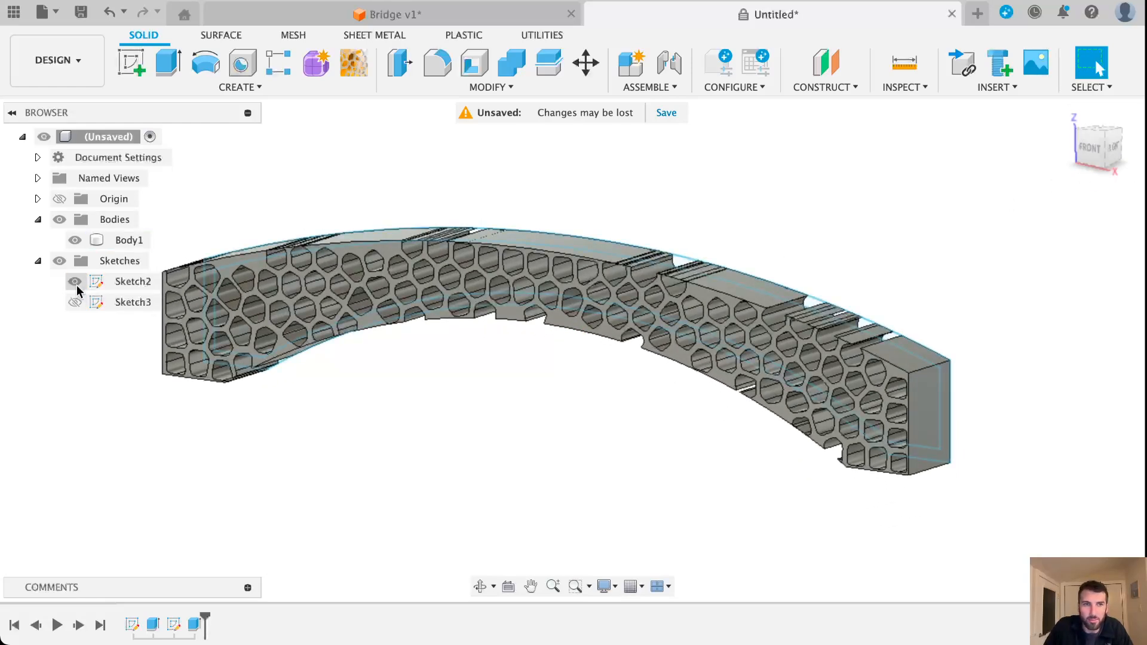
left_click(77, 241)
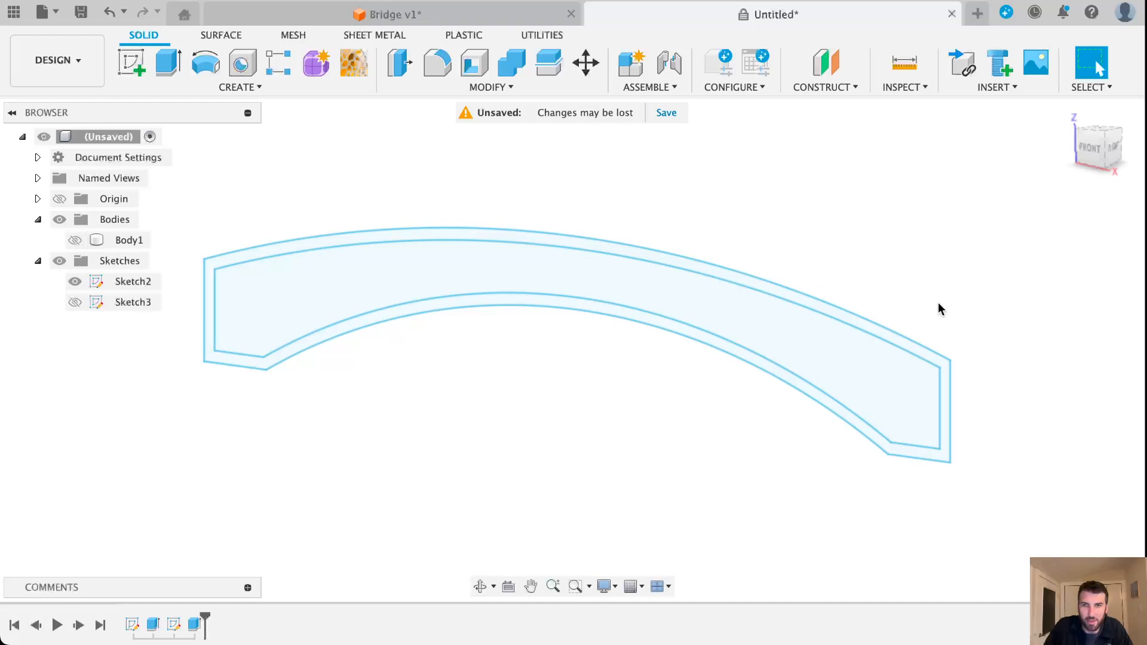
scroll(941, 389, "up", 2)
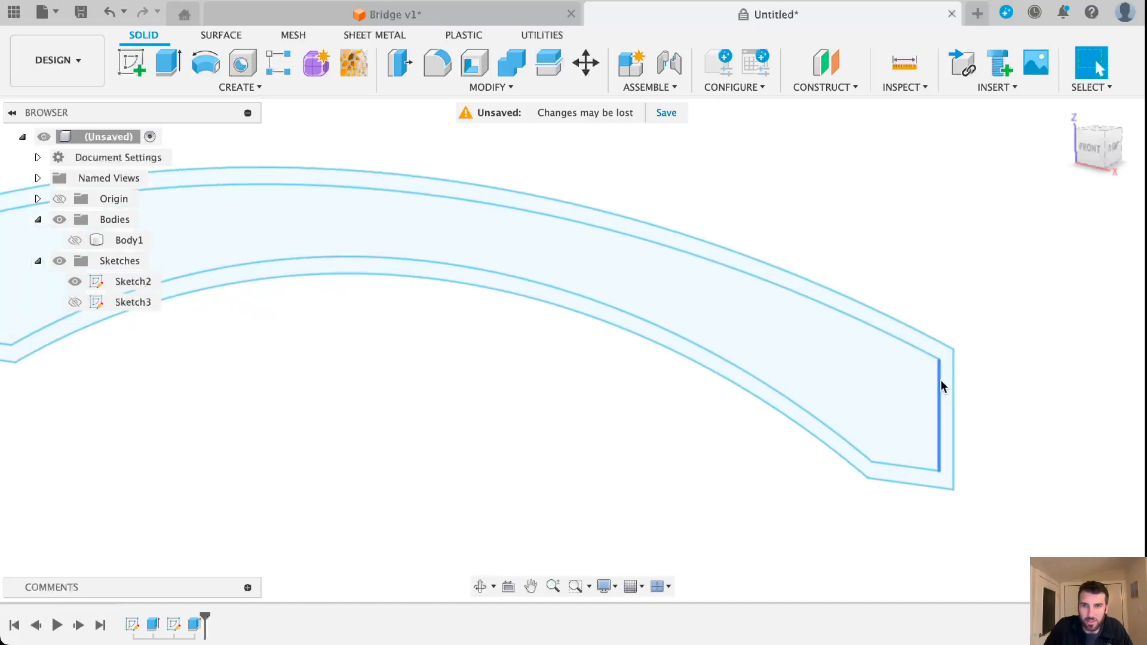
left_click(945, 375)
scroll(777, 418, "down", 2)
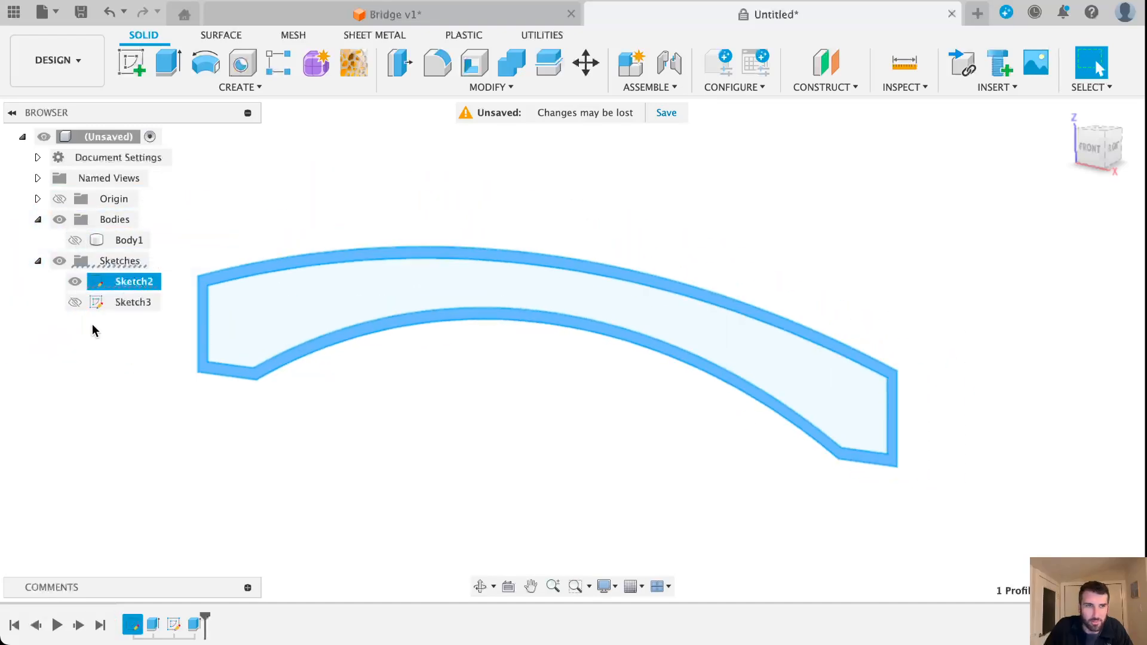
Step: Show the body again and extrude the border profile by -0.50 in with the Join operation to frame the pattern
left_click(75, 240)
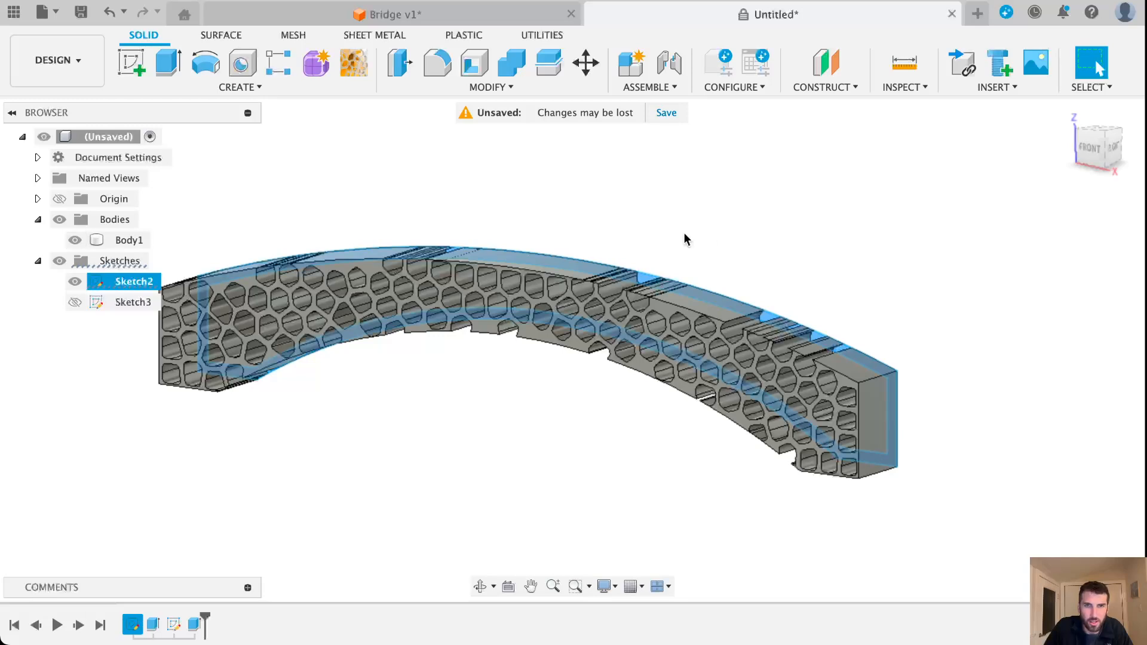
left_click(169, 63)
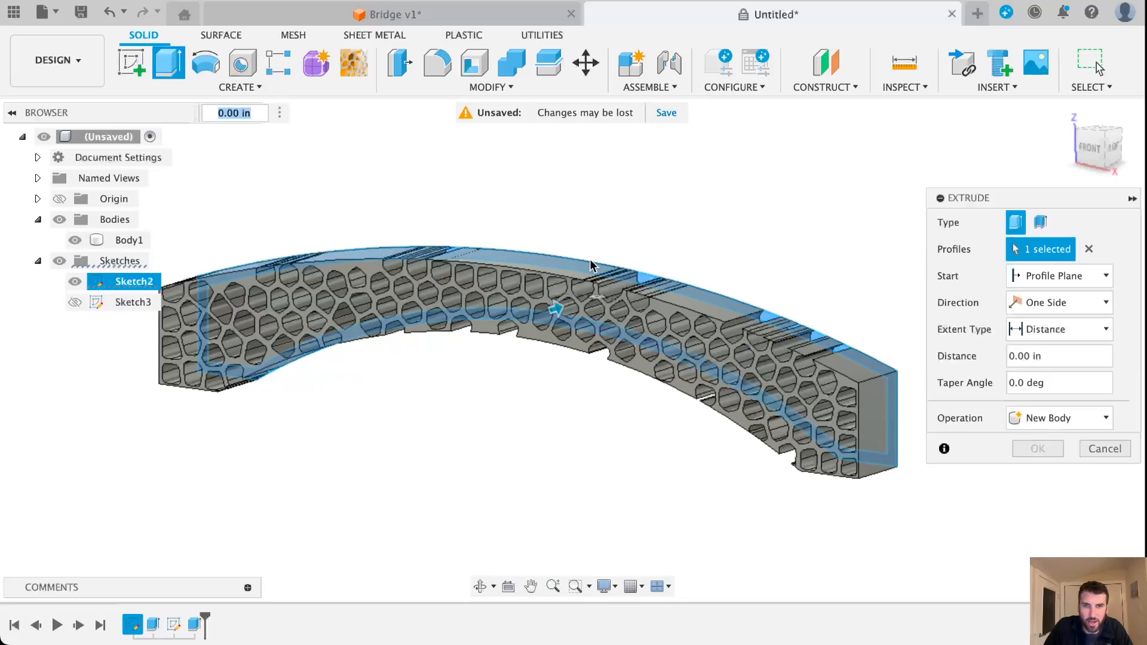
left_click_drag(557, 316, 524, 338)
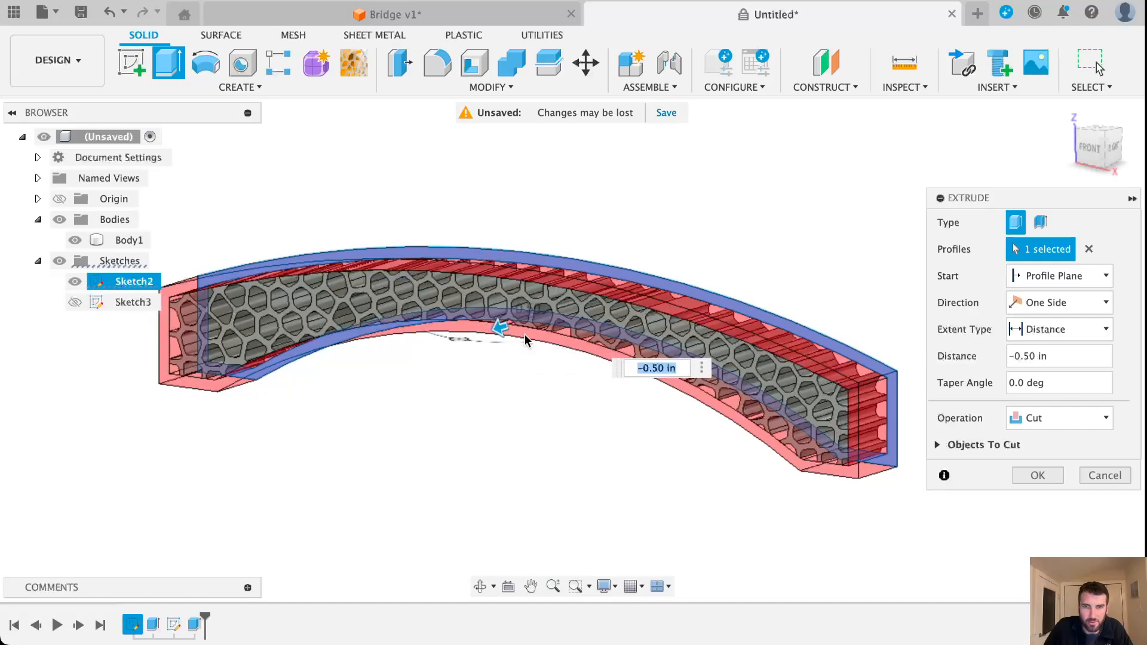
left_click(1089, 421)
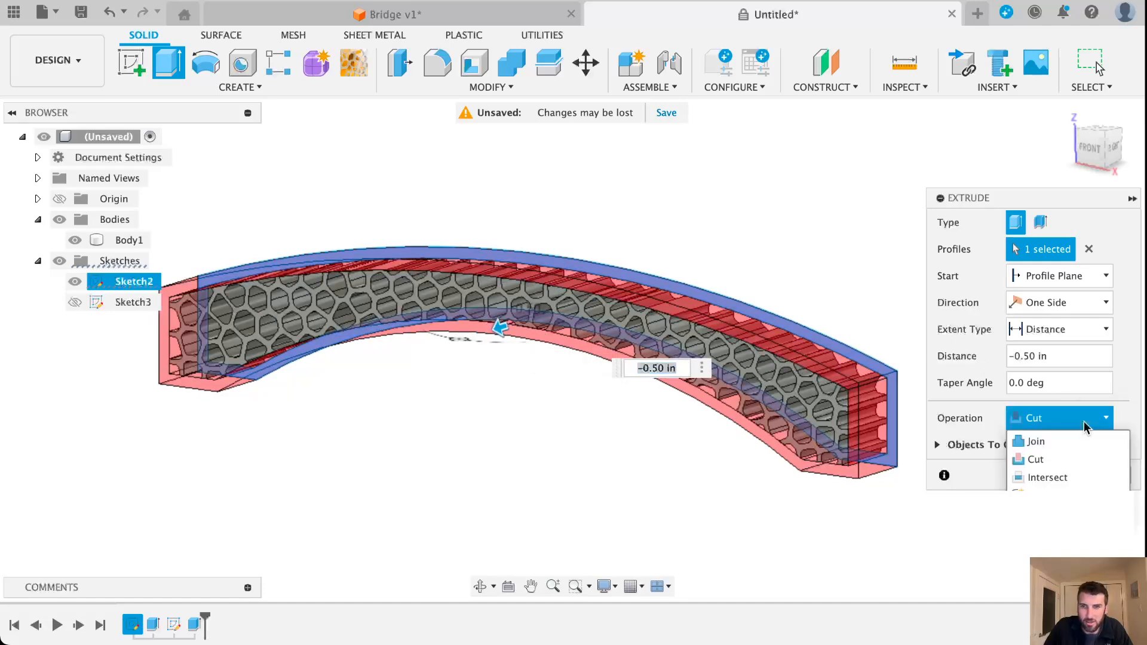
left_click(1070, 448)
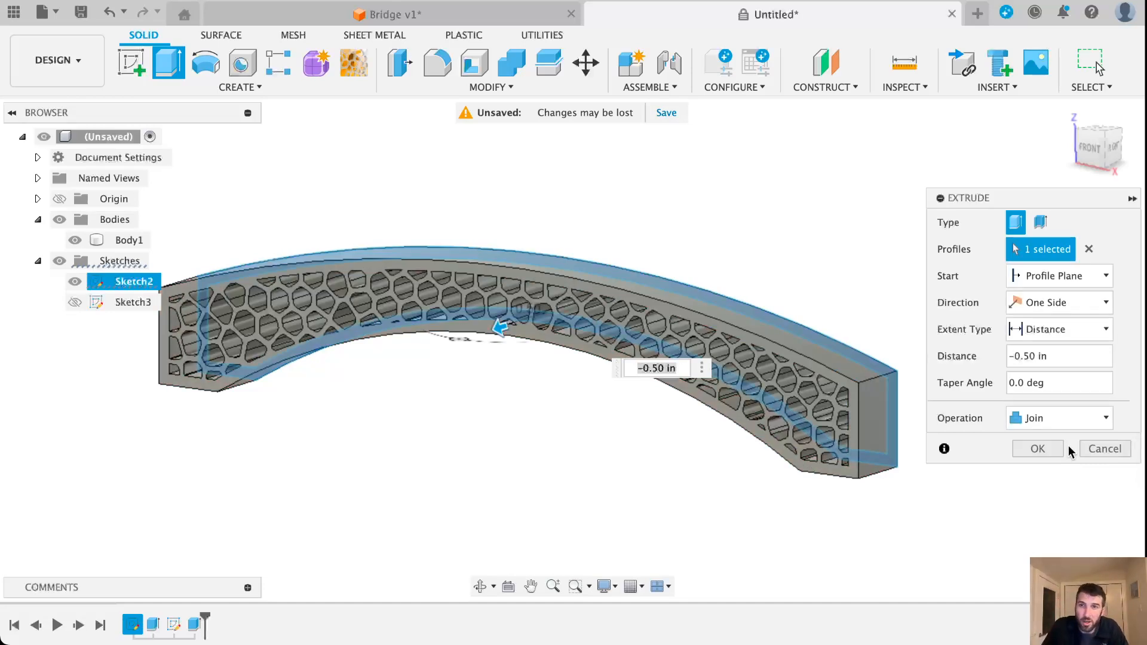
left_click(1042, 450)
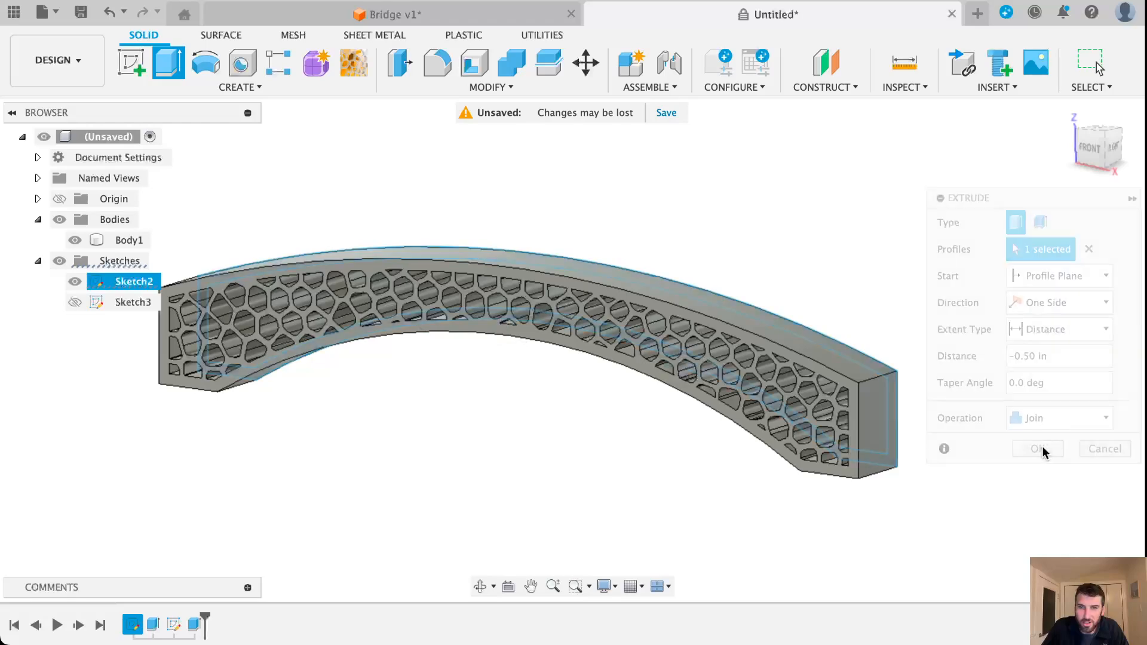
Step: Hide all the sketches and inspect the framed Voronoi bridge from the front and at an angle
left_click(60, 261)
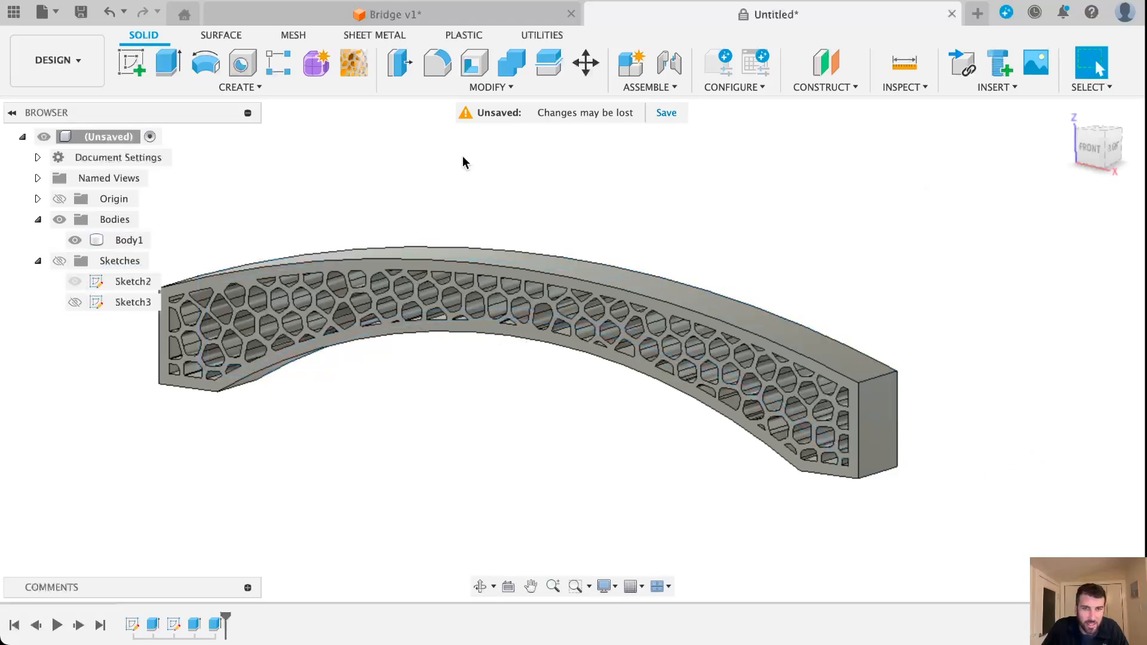
left_click(1090, 149)
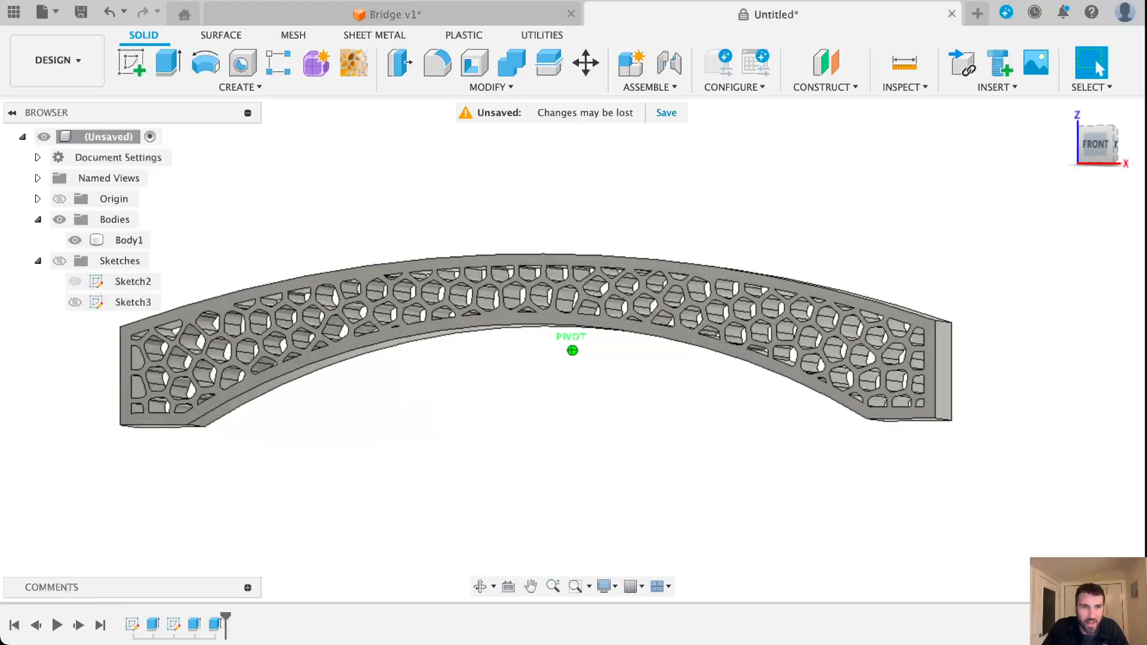
mouse_move(1091, 147)
left_mouse_down()
mouse_move(1099, 159)
mouse_move(1119, 147)
mouse_move(1084, 155)
mouse_move(1095, 144)
mouse_move(1083, 143)
mouse_move(1099, 146)
left_mouse_up()
mouse_move(652, 330)
middle_mouse_down("shift")
mouse_move(542, 328)
mouse_move(641, 337)
mouse_move(652, 333)
mouse_move(573, 331)
mouse_move(732, 305)
middle_mouse_up("shift")
middle_click_drag(510, 384, 612, 377)
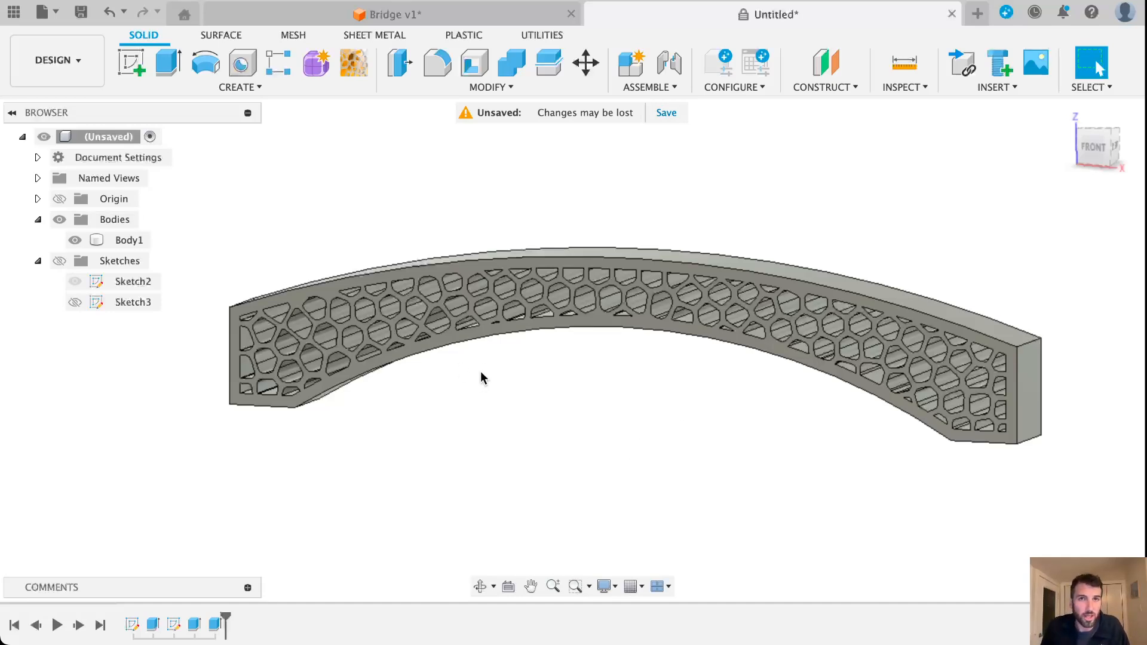
Step: Save the design as "Bridge Design" in the Admin Project location
left_click(44, 12)
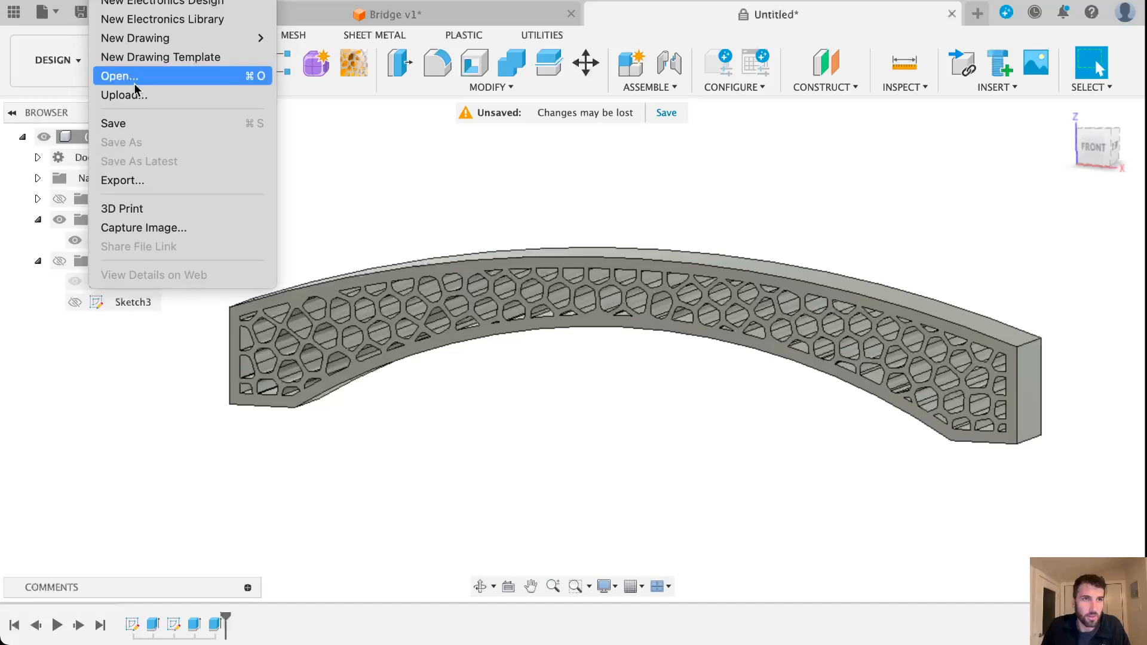
left_click(135, 121)
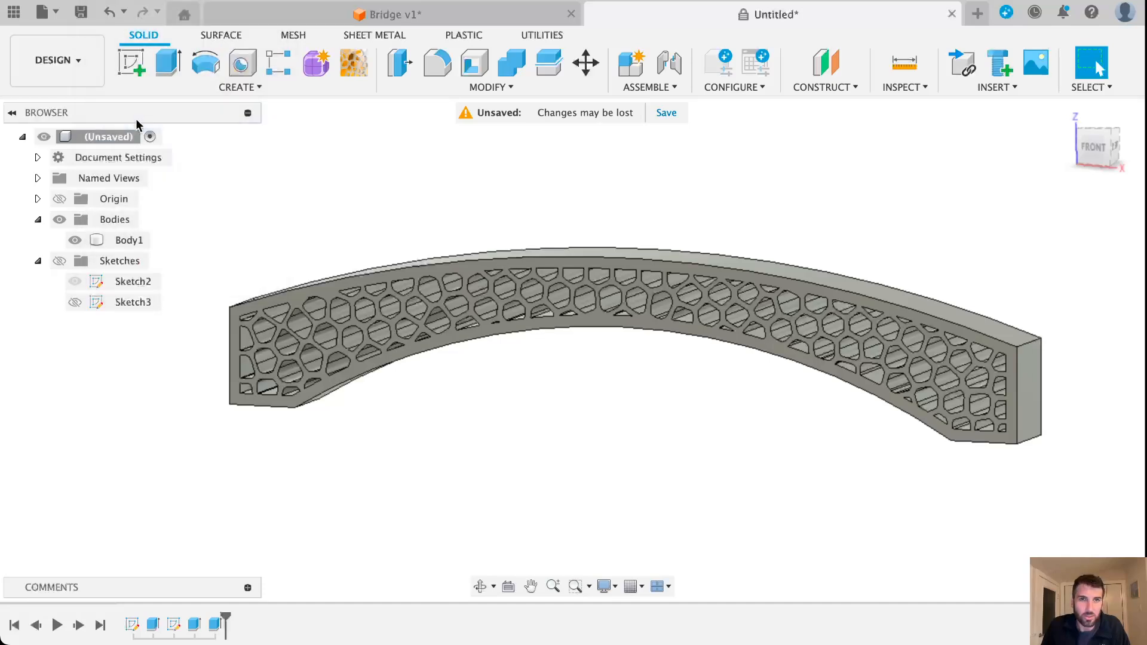
type("Bridge")
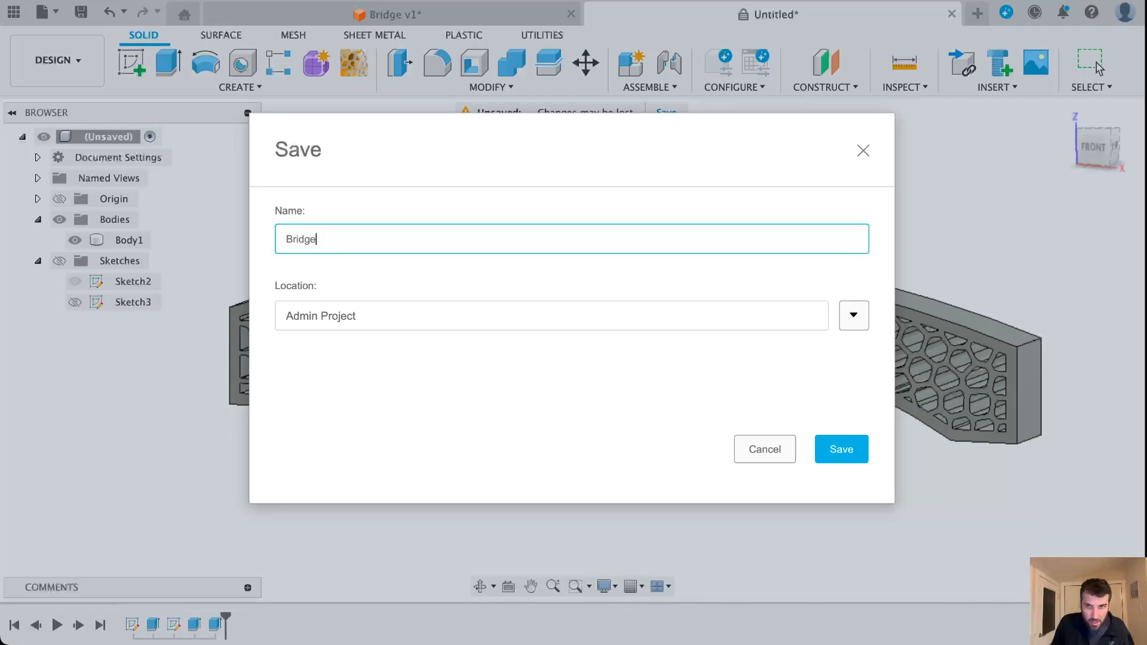
type(" Desi")
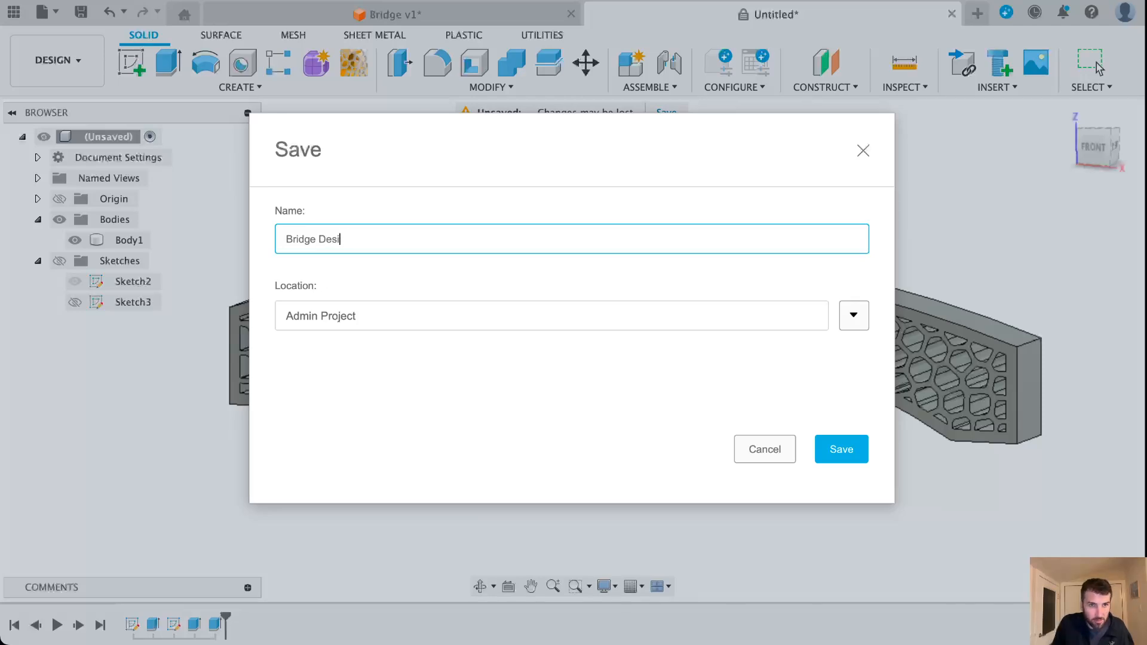
type("gn")
key("Return")
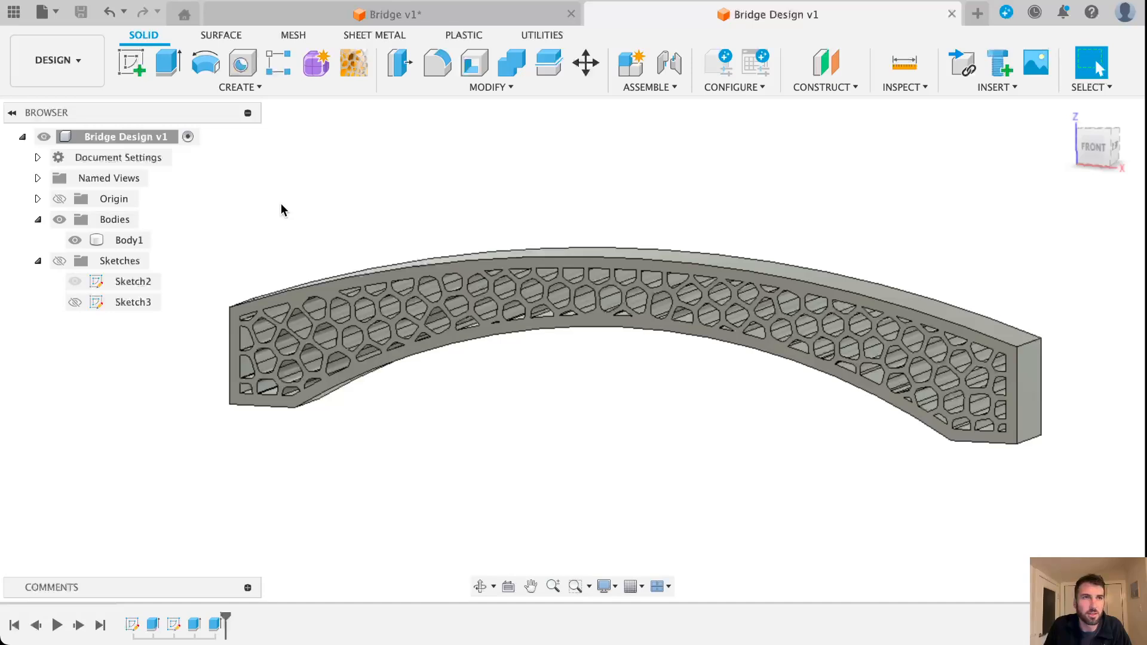
left_click(43, 12)
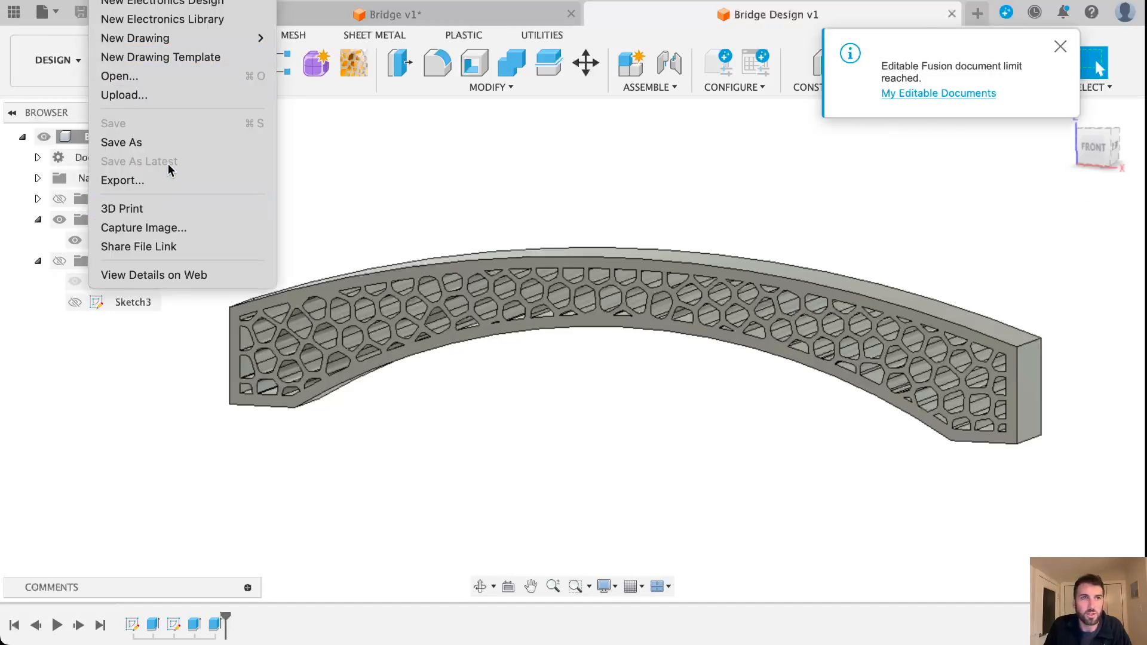
key("Escape")
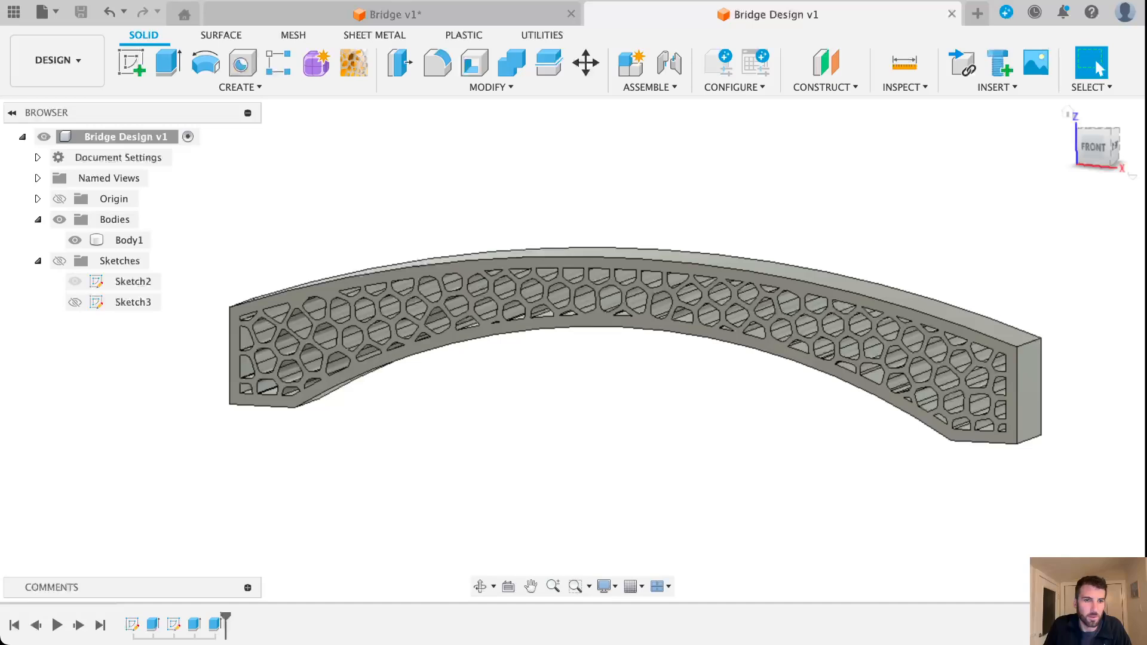
Step: Export the bridge to the Desktop as a 3MF file named "Bridge Design v1"
left_click(102, 0)
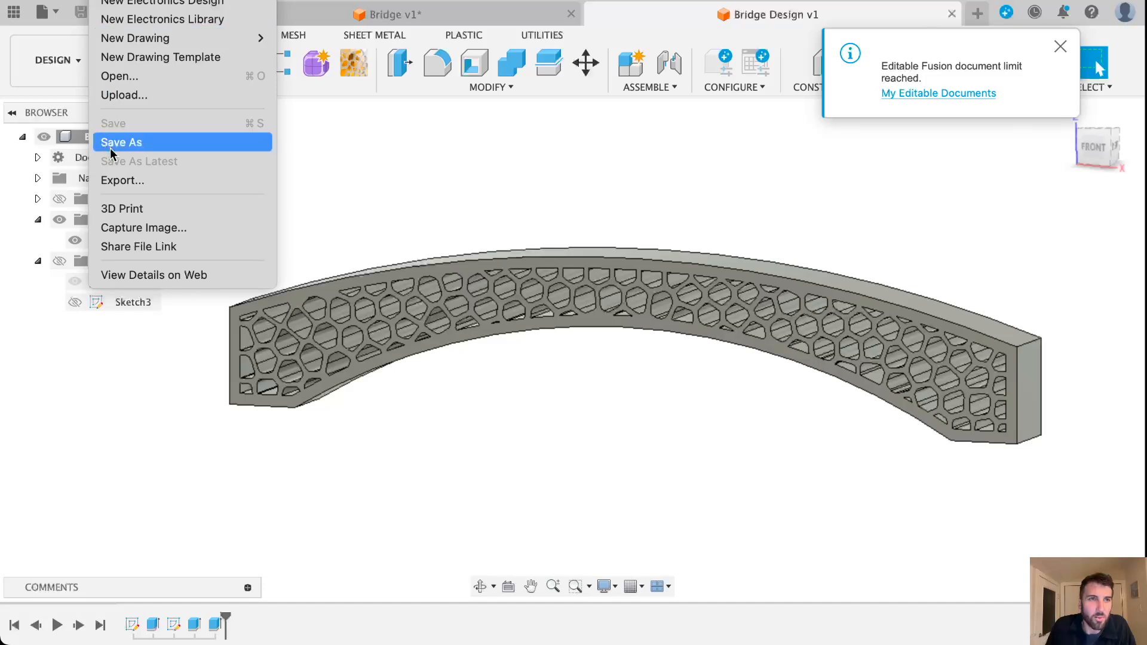
left_click(131, 181)
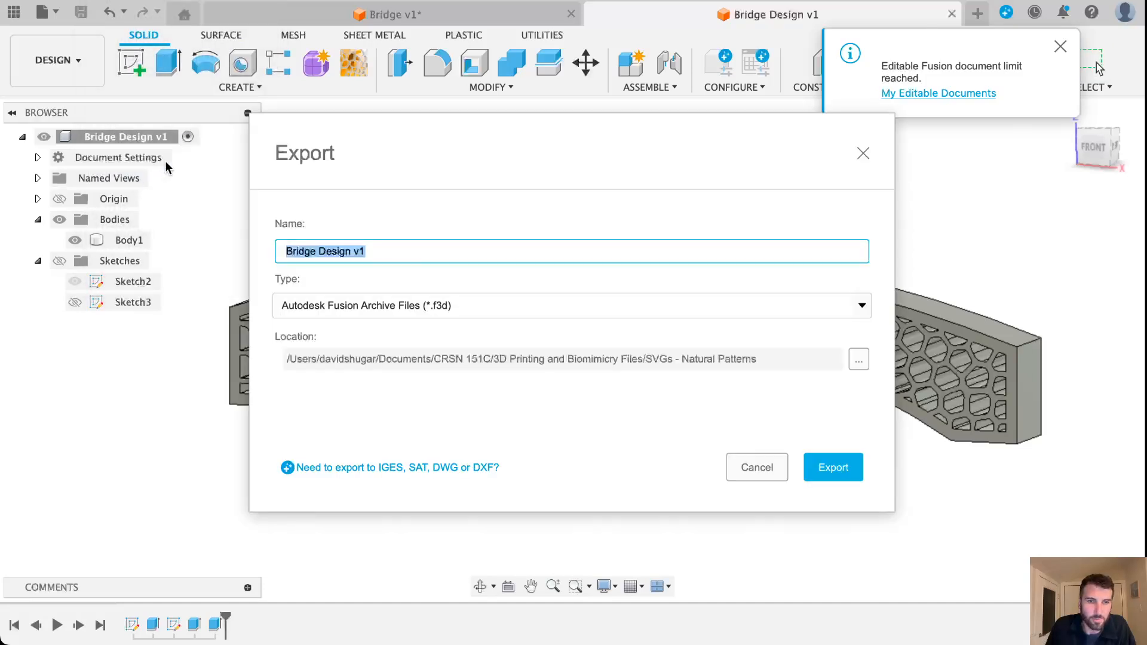
left_click_drag(585, 123, 553, 36)
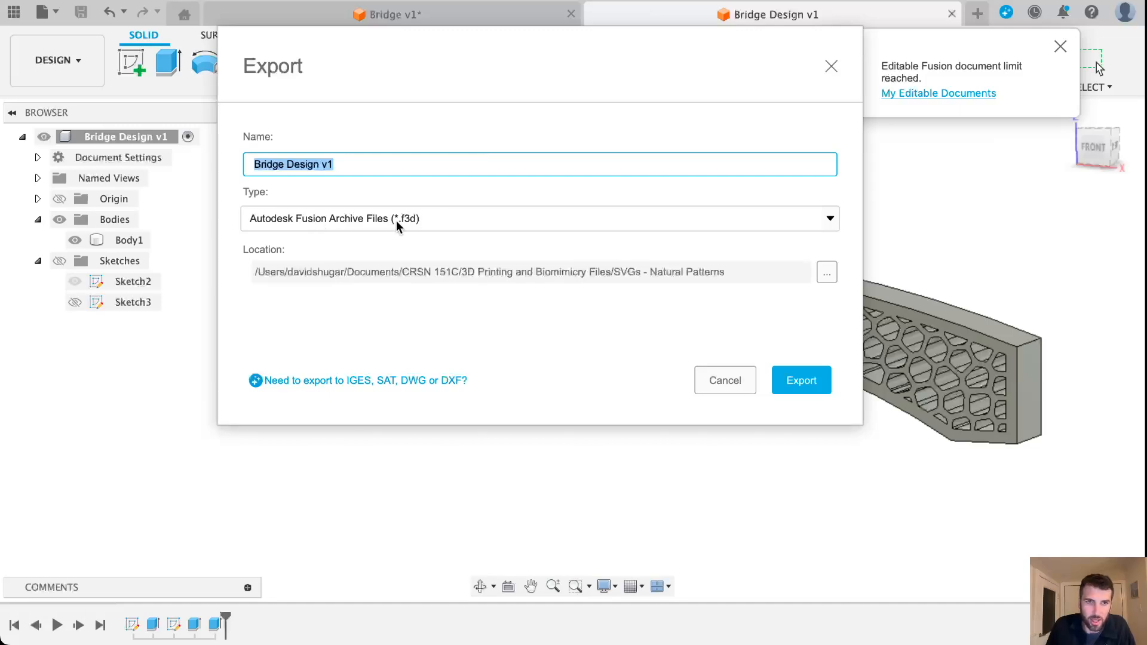
left_click_drag(625, 45, 719, 18)
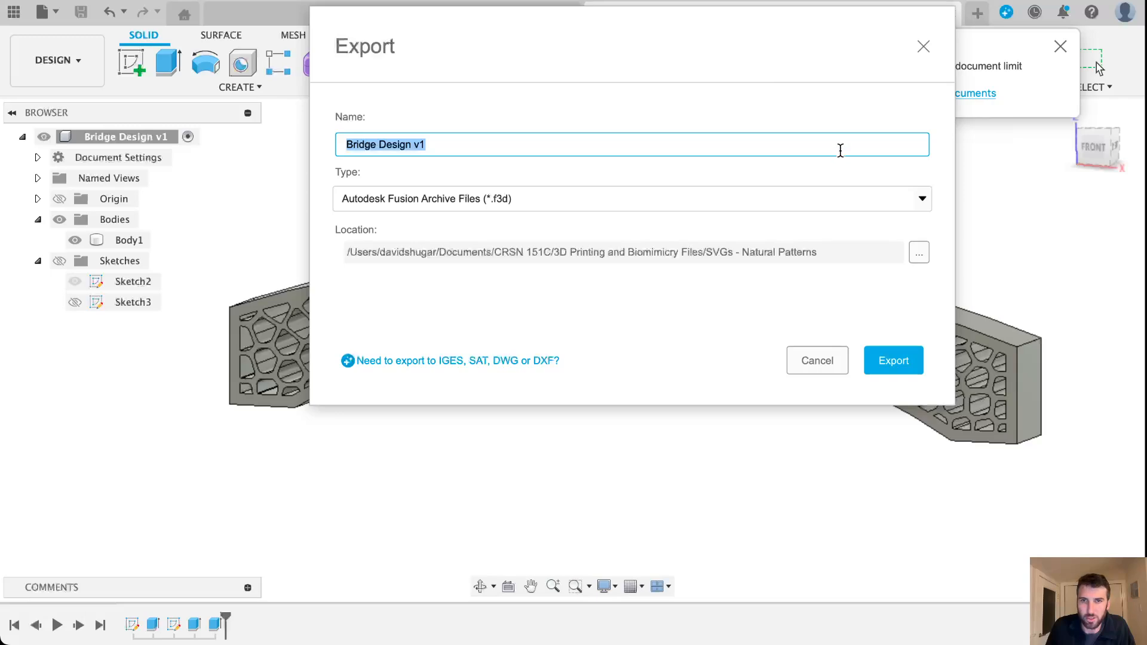
left_click(922, 201)
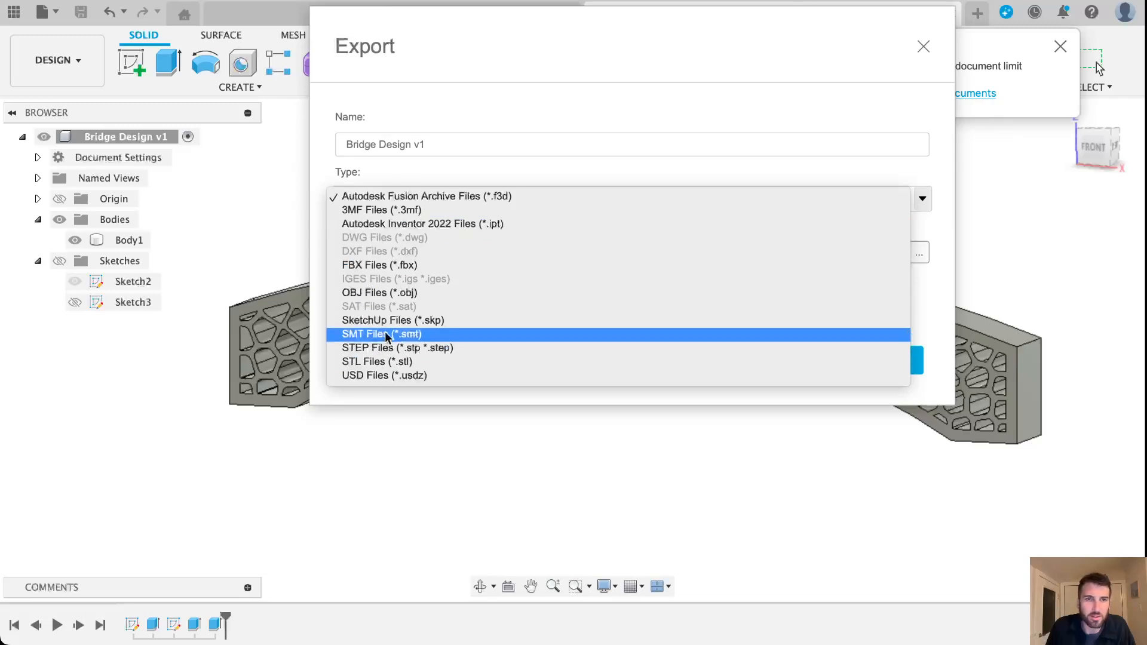
left_click(401, 212)
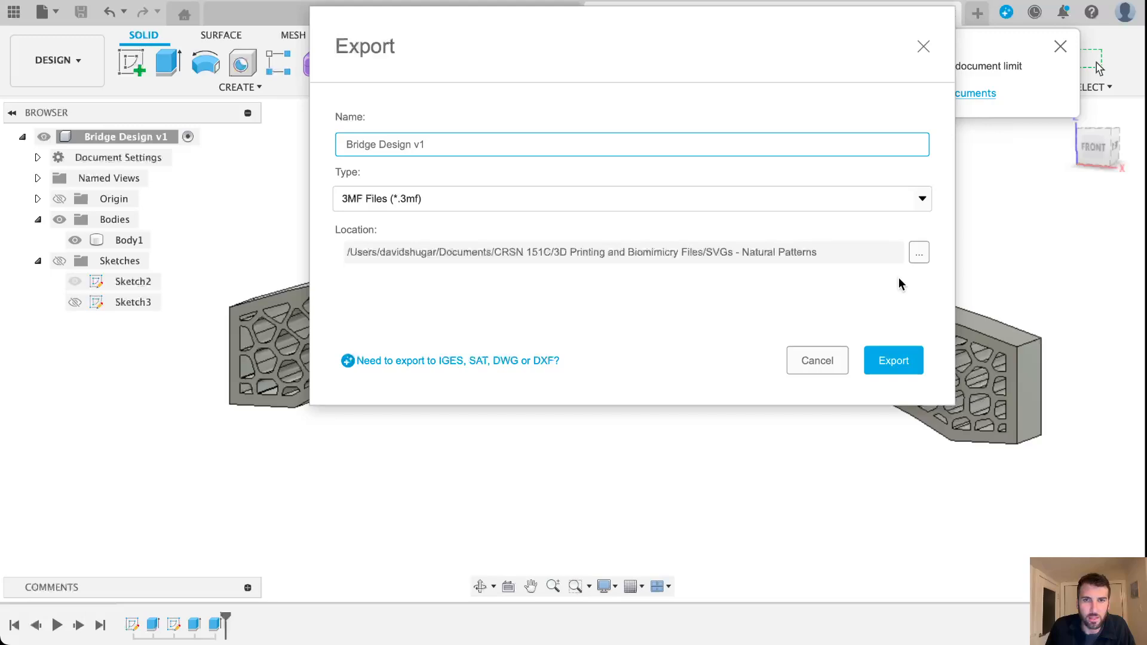
left_click(925, 250)
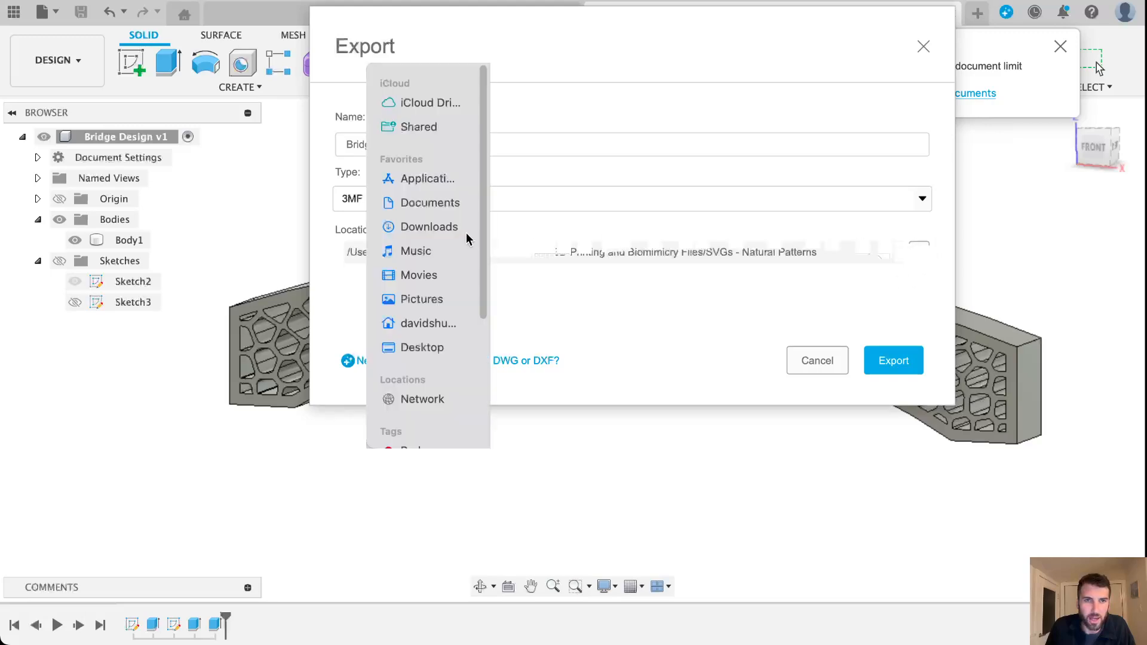
left_click(416, 347)
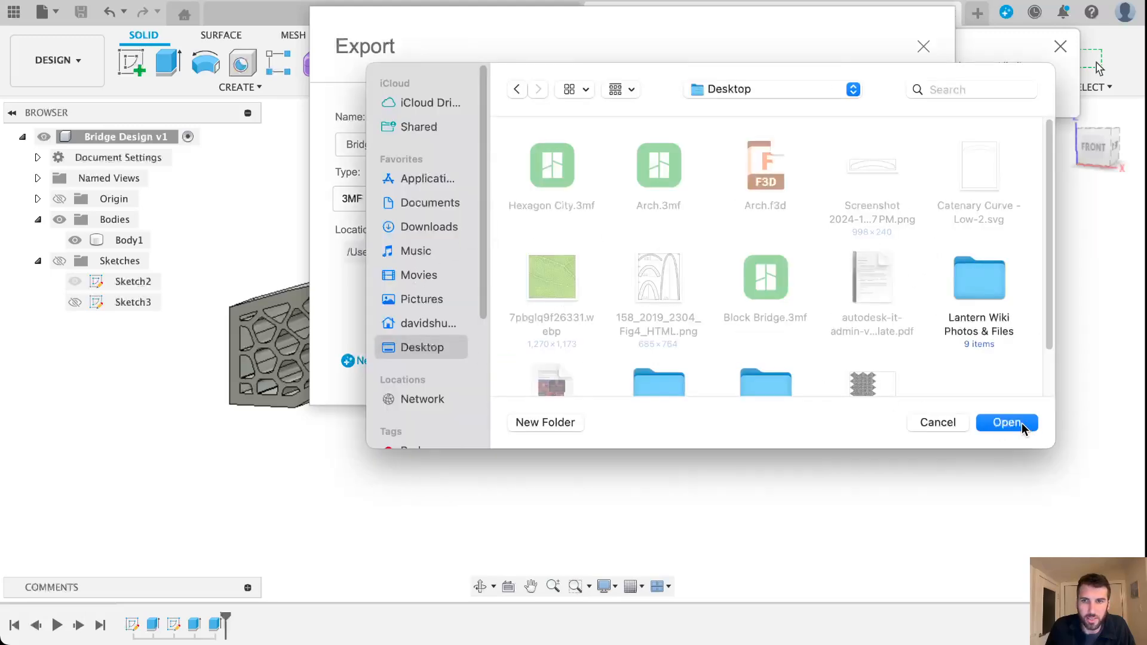
left_click(1022, 427)
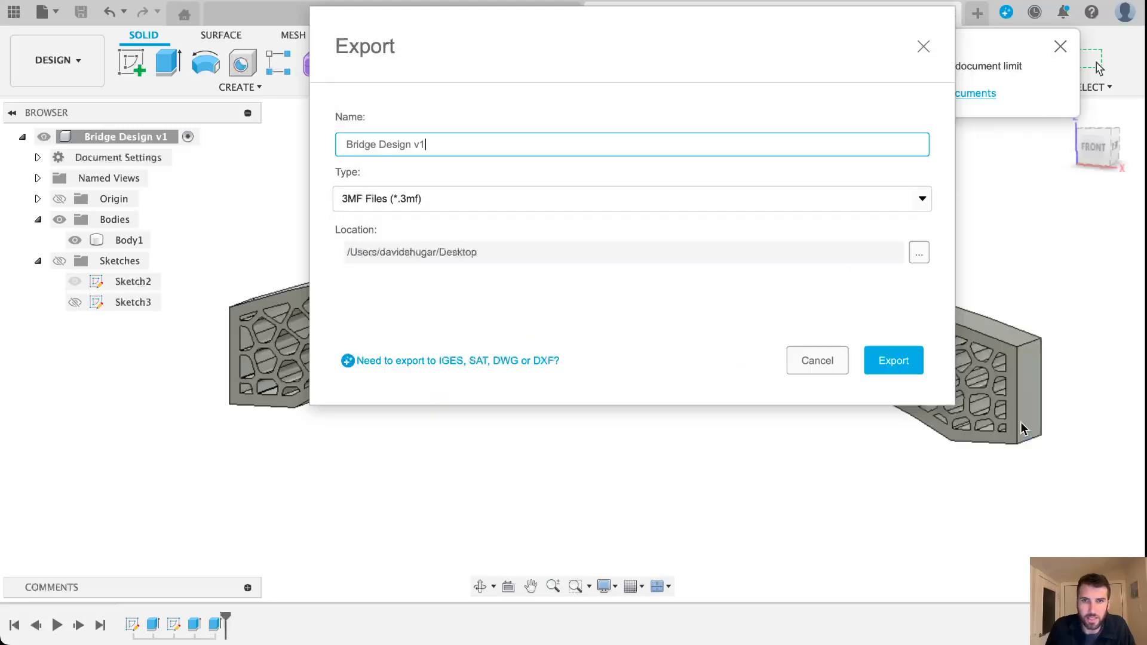
left_click(905, 363)
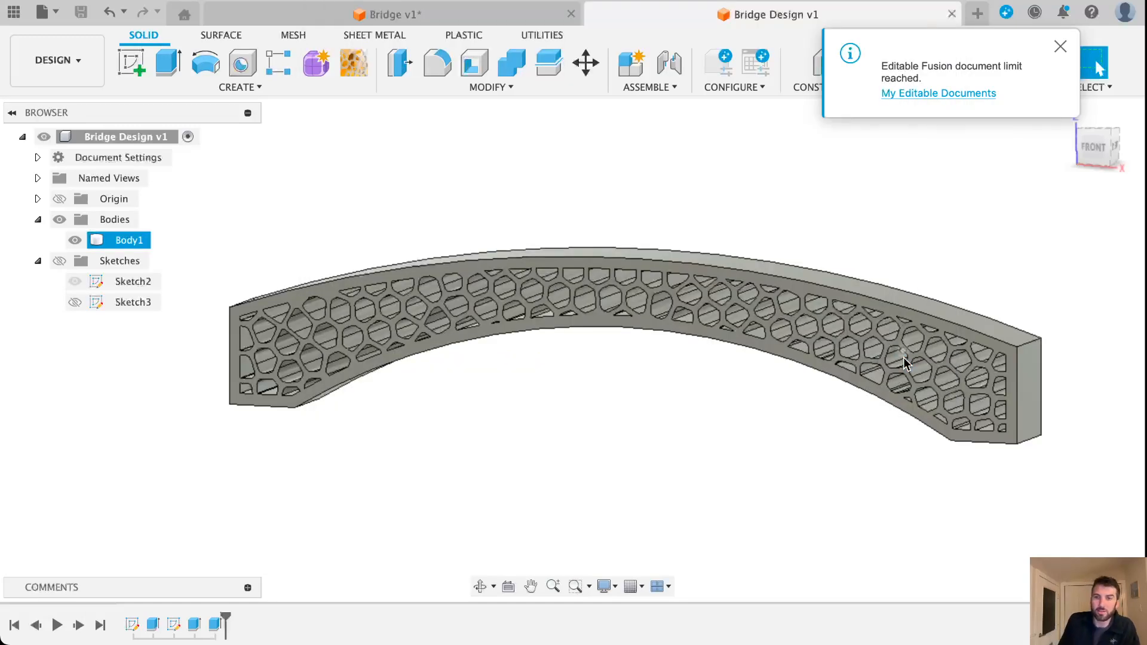
left_click(1061, 46)
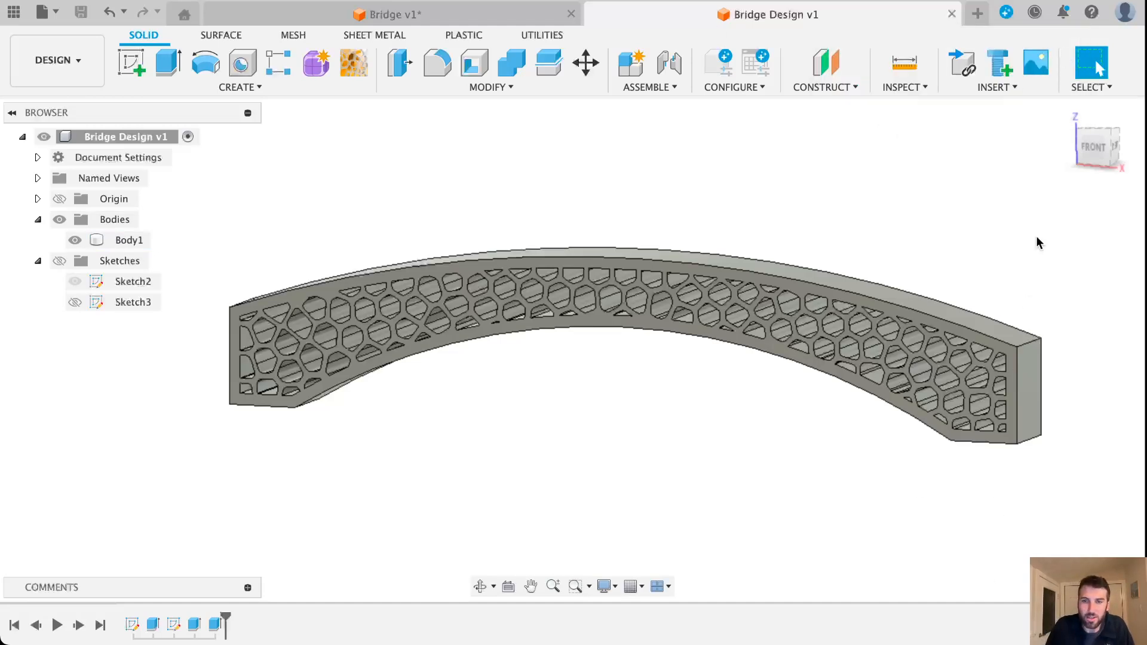
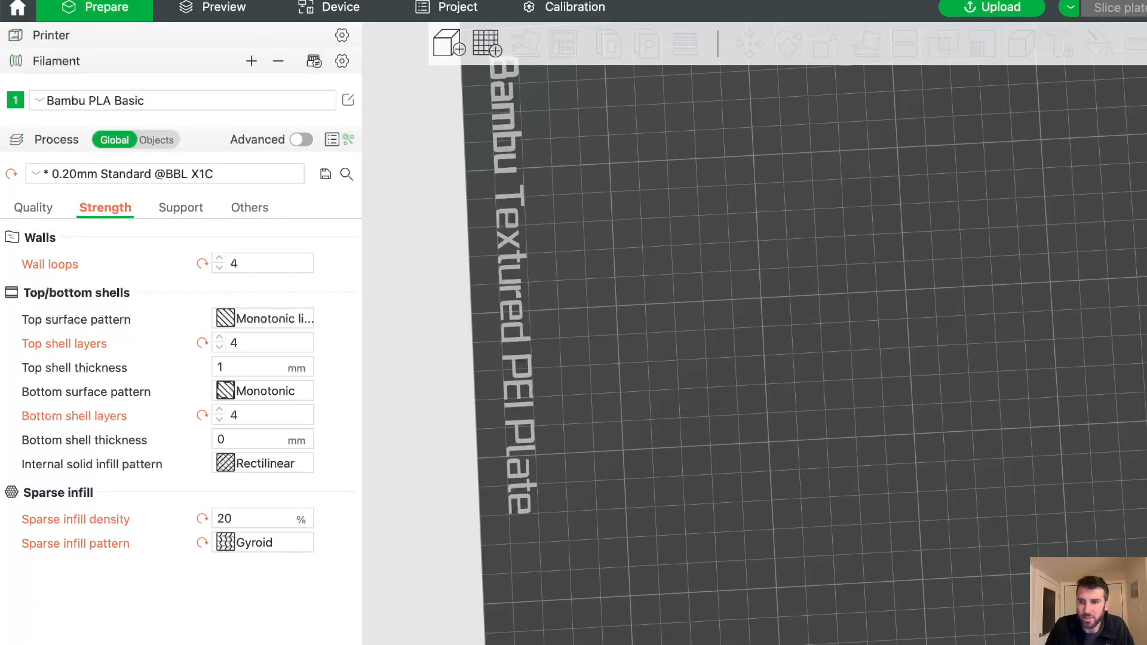
Step: Switch to Bambu Studio, fit its window on the screen and show the empty build plate at an angle for print preparation
mouse_move(1146, 644)
left_mouse_down()
mouse_move(1081, 604)
mouse_move(1136, 644)
left_mouse_up()
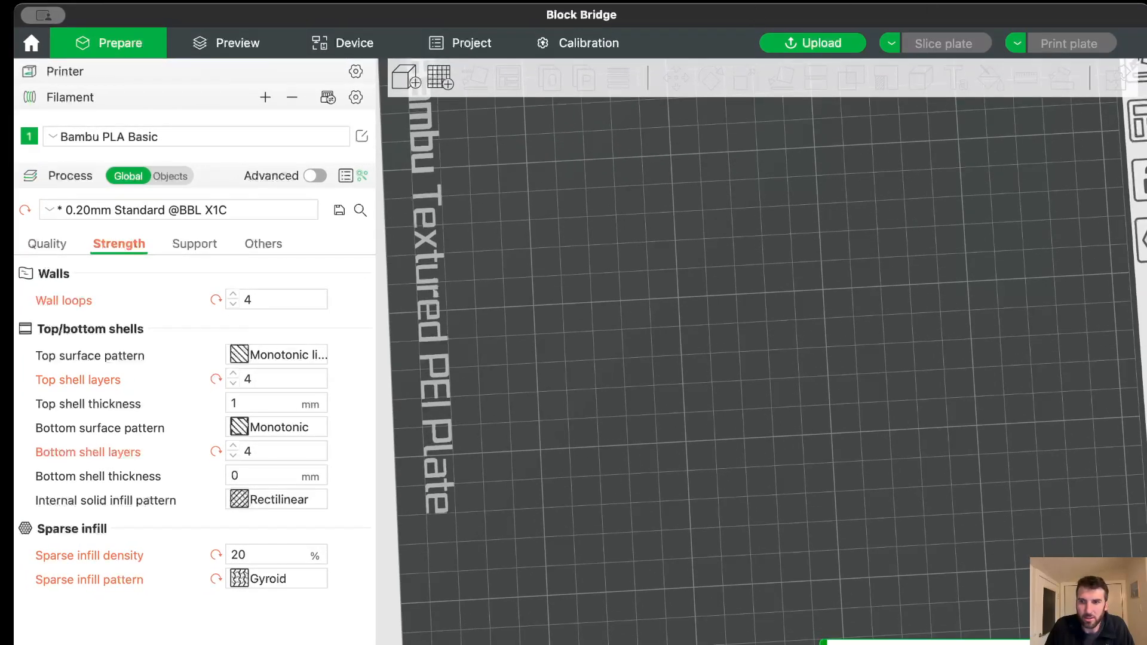
mouse_move(1146, 644)
left_mouse_down()
mouse_move(1123, 644)
mouse_move(1138, 644)
left_mouse_up()
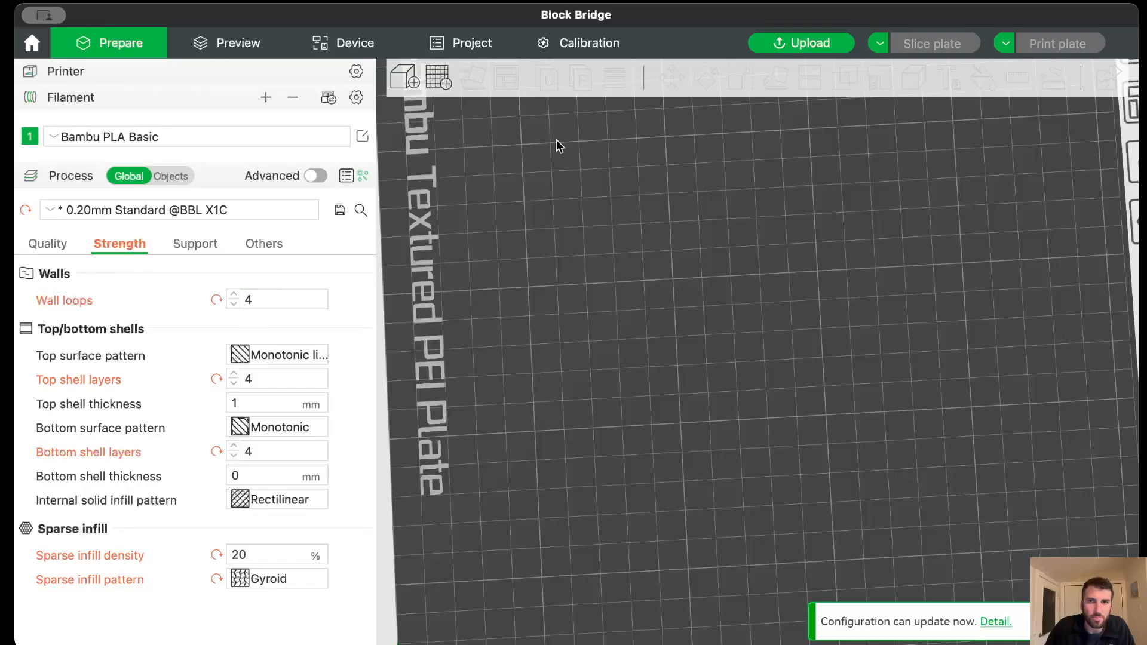
mouse_move(812, 314)
left_mouse_down()
mouse_move(756, 279)
mouse_move(763, 301)
mouse_move(817, 295)
left_mouse_up()
key("0")
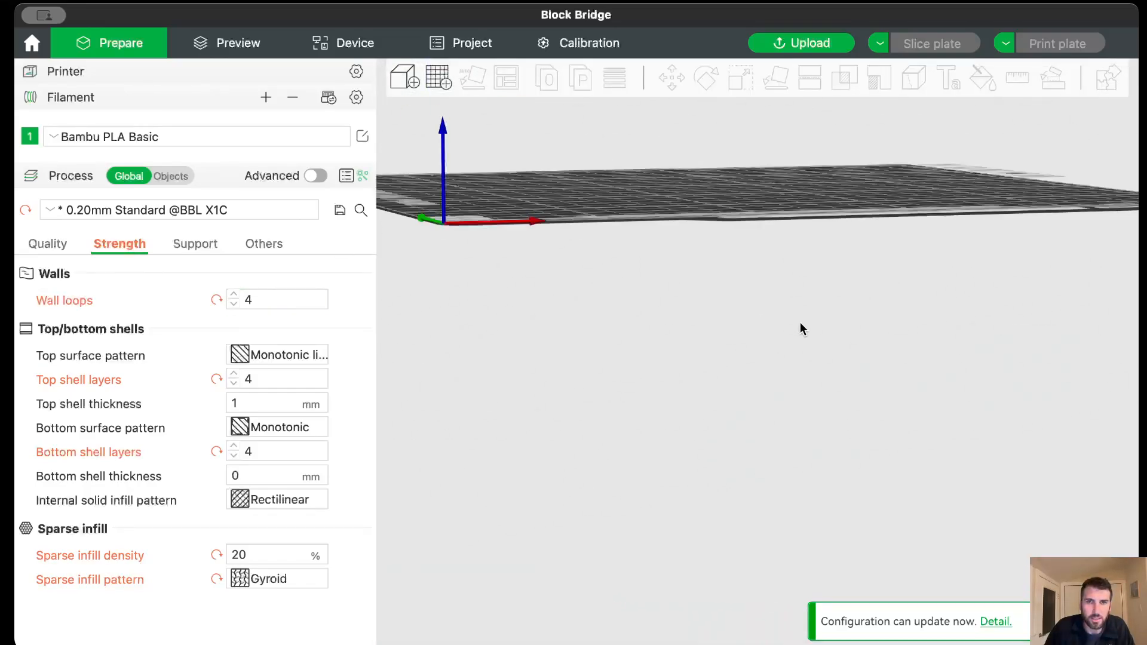
mouse_move(826, 336)
left_mouse_down()
mouse_move(841, 335)
mouse_move(750, 291)
mouse_move(856, 392)
mouse_move(811, 334)
left_mouse_up()
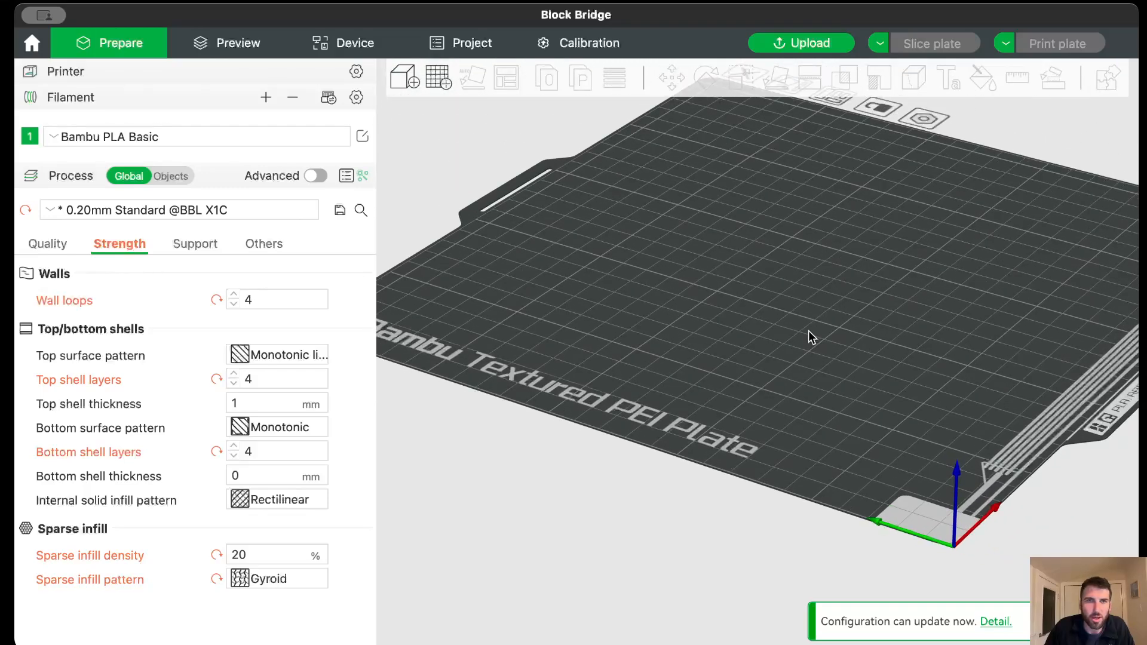
left_click(231, 47)
left_click(124, 43)
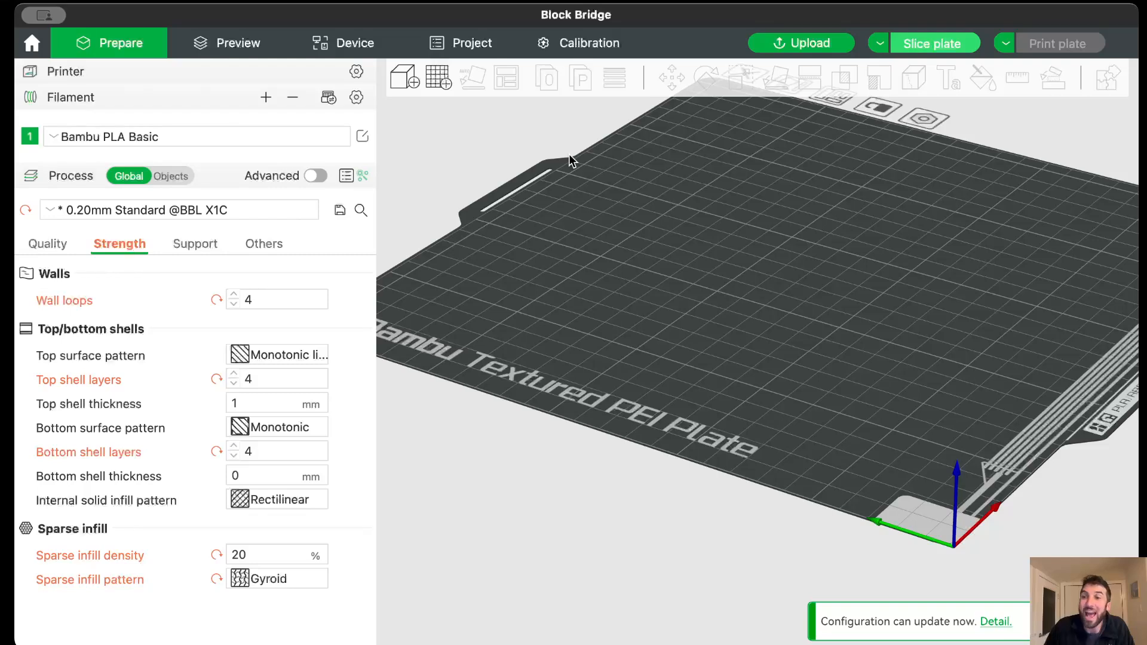
Step: Import "Bridge Design v1.3mf" from the Desktop, choosing to discard the modified preset values
left_click(400, 78)
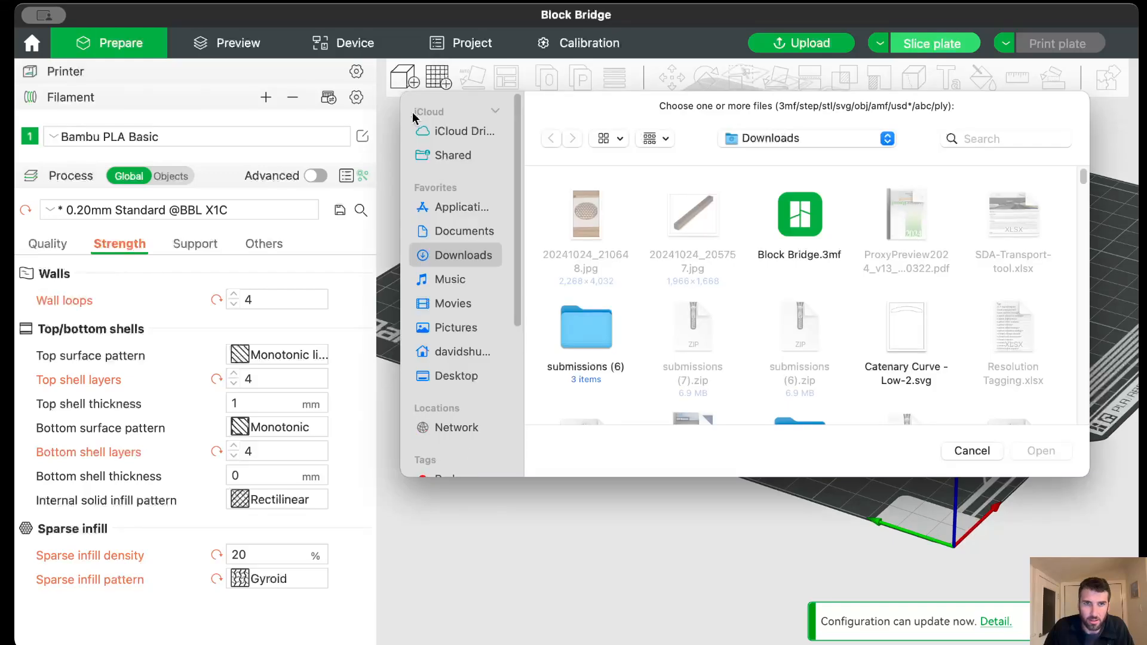
left_click(459, 375)
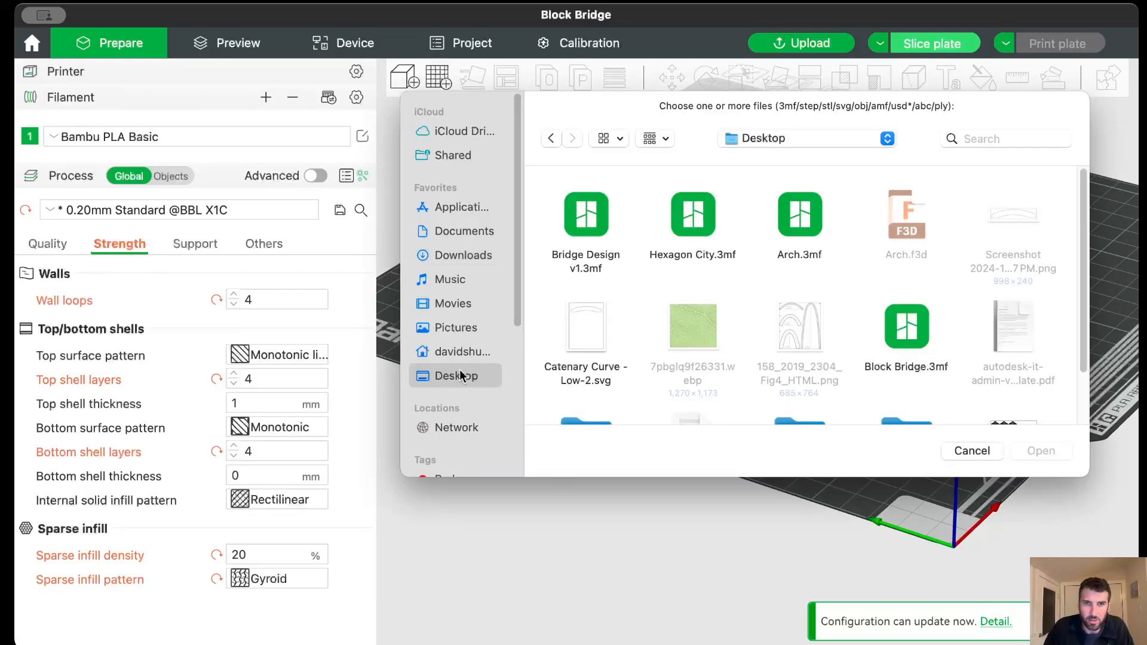
double_click(582, 219)
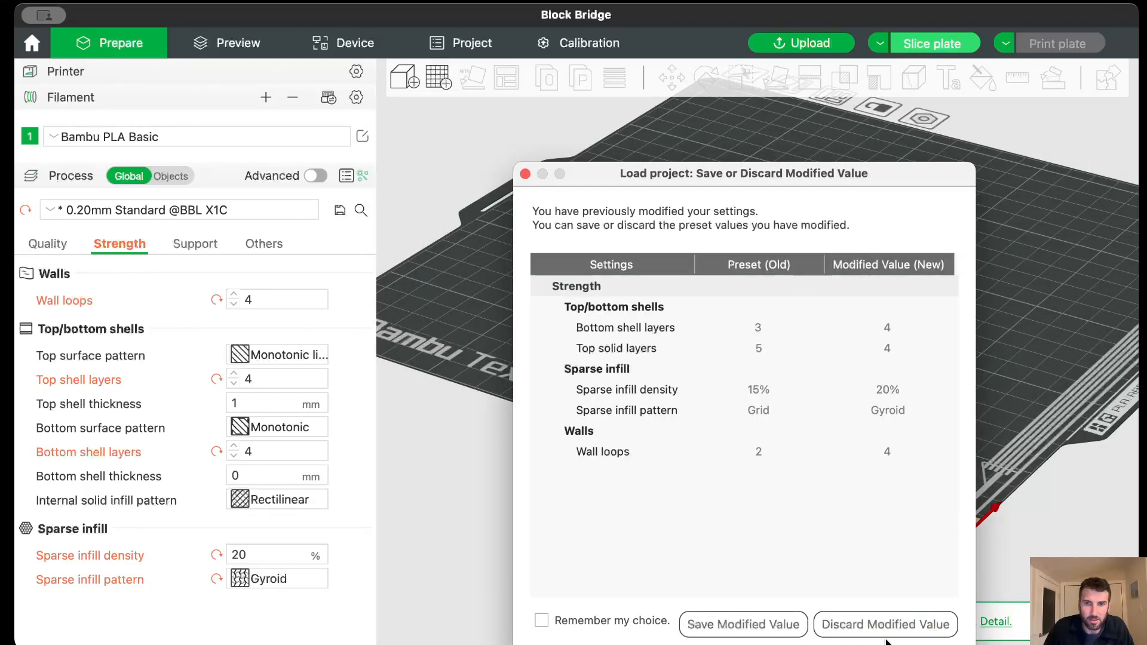
left_click(789, 631)
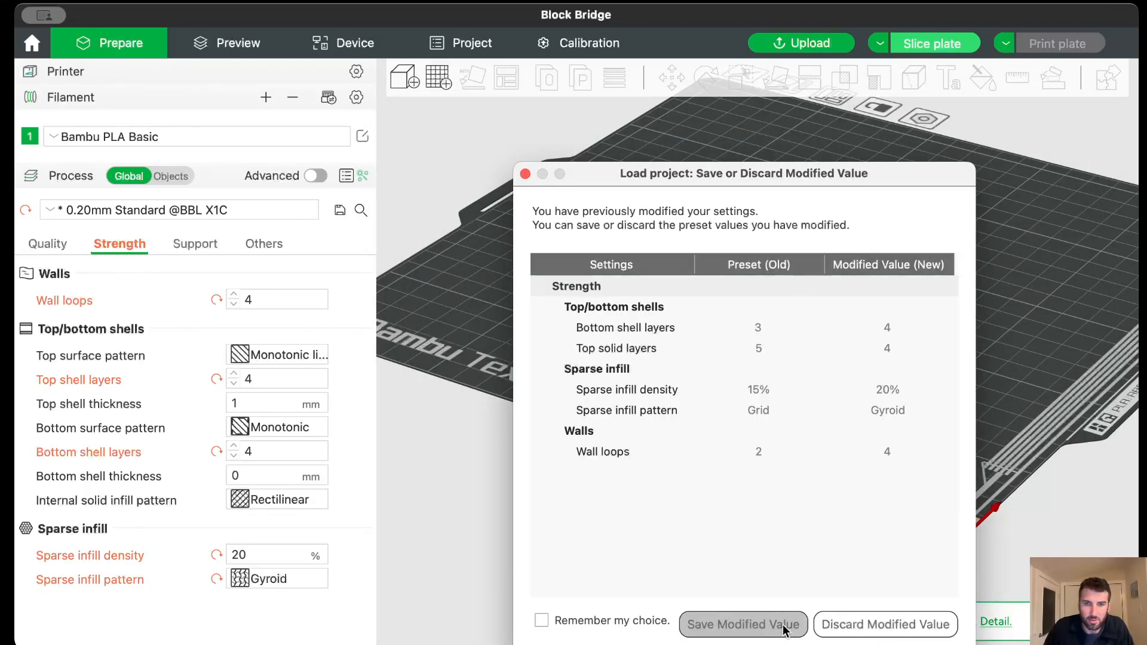
left_click(861, 632)
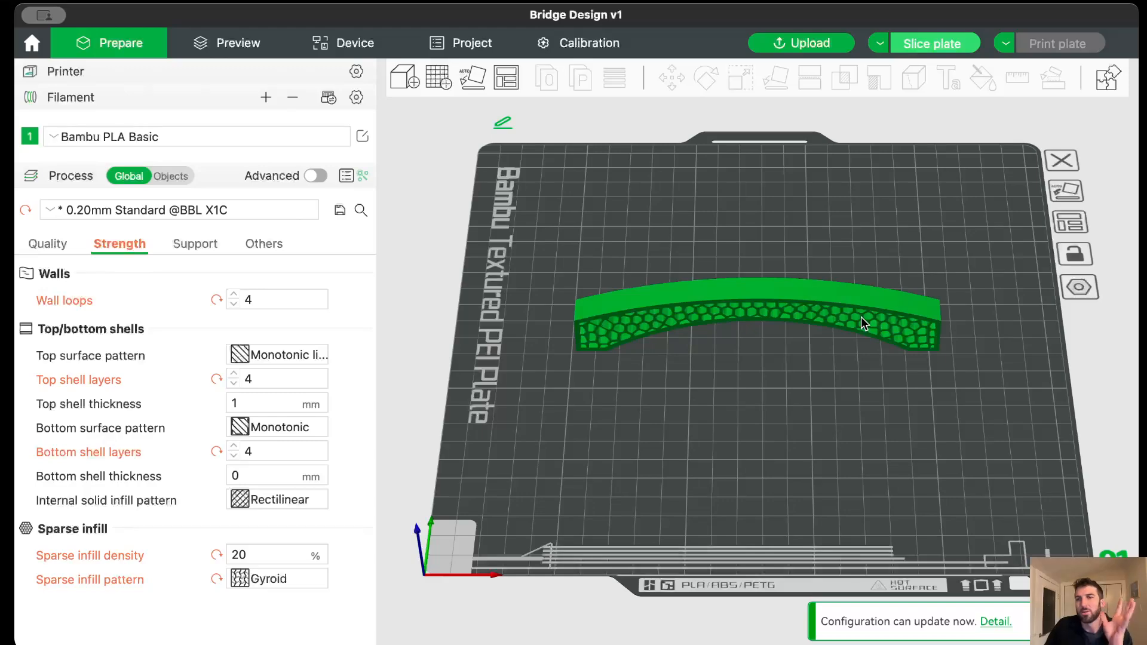
Step: Inspect the imported bridge's Voronoi face and arch up close and at an angle on the build plate
mouse_move(1003, 385)
left_mouse_down()
mouse_move(951, 392)
mouse_move(1010, 370)
mouse_move(992, 379)
mouse_move(1005, 385)
left_mouse_up()
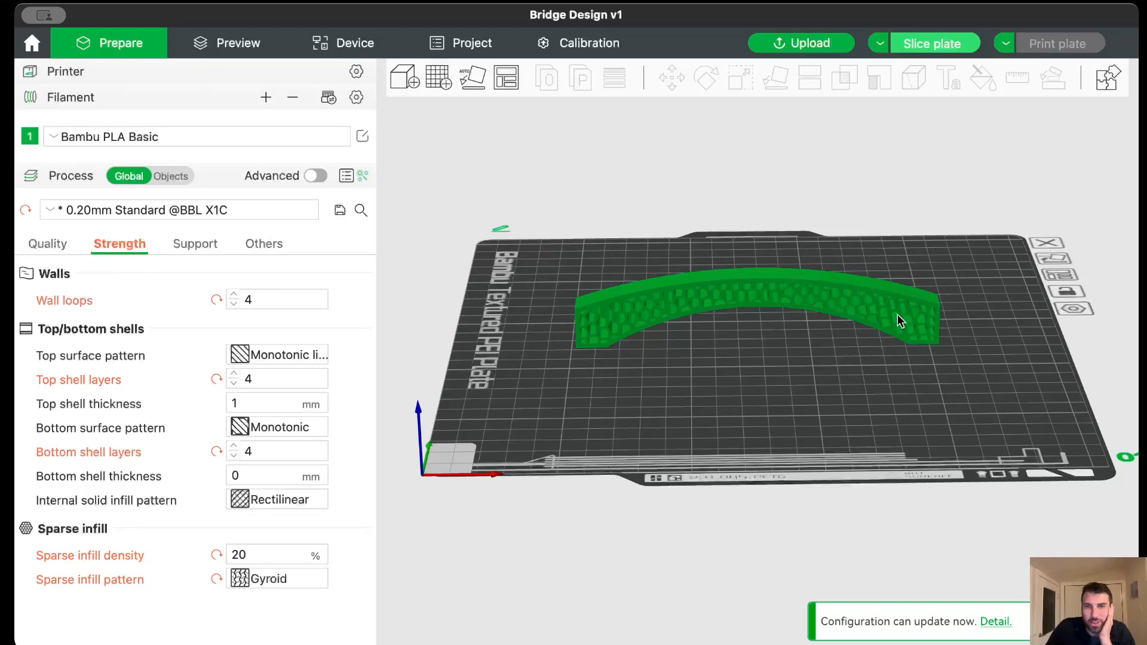
scroll(897, 315, "up", 10)
scroll(898, 313, "down", 5)
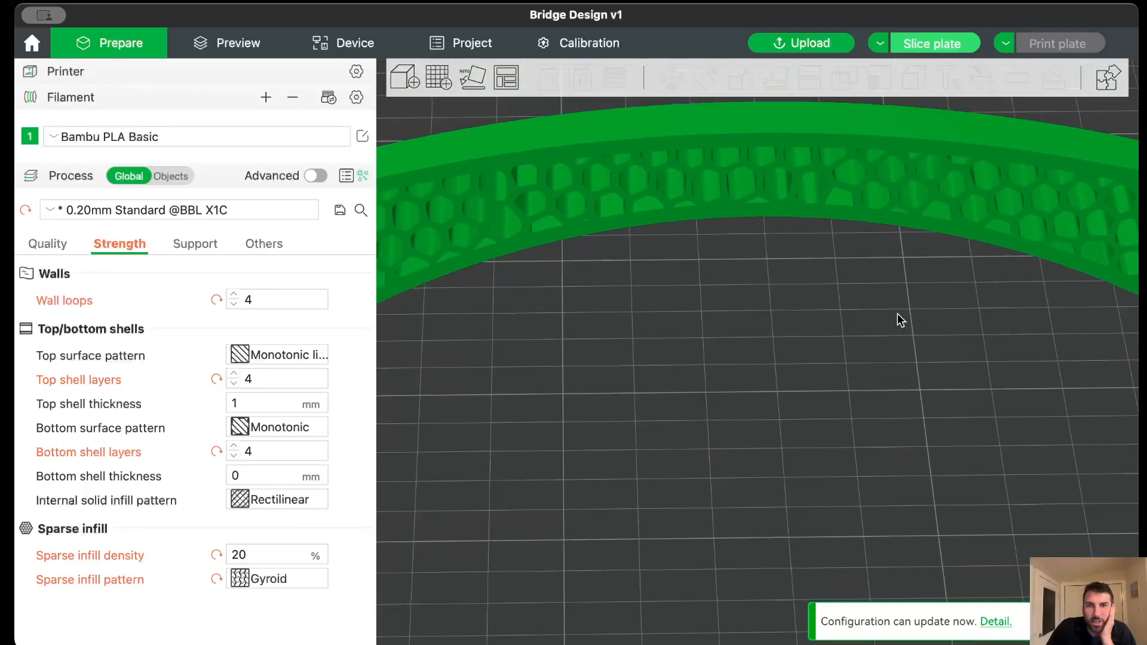
left_click_drag(828, 402, 831, 374)
scroll(837, 361, "down", 2)
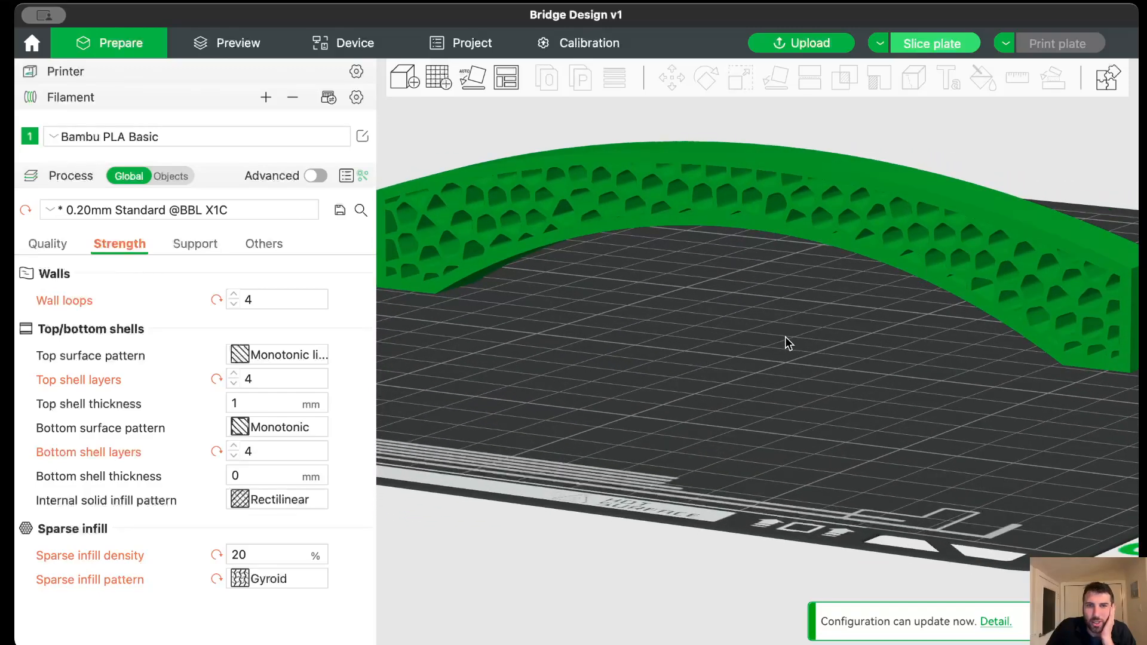
scroll(785, 341, "down", 5)
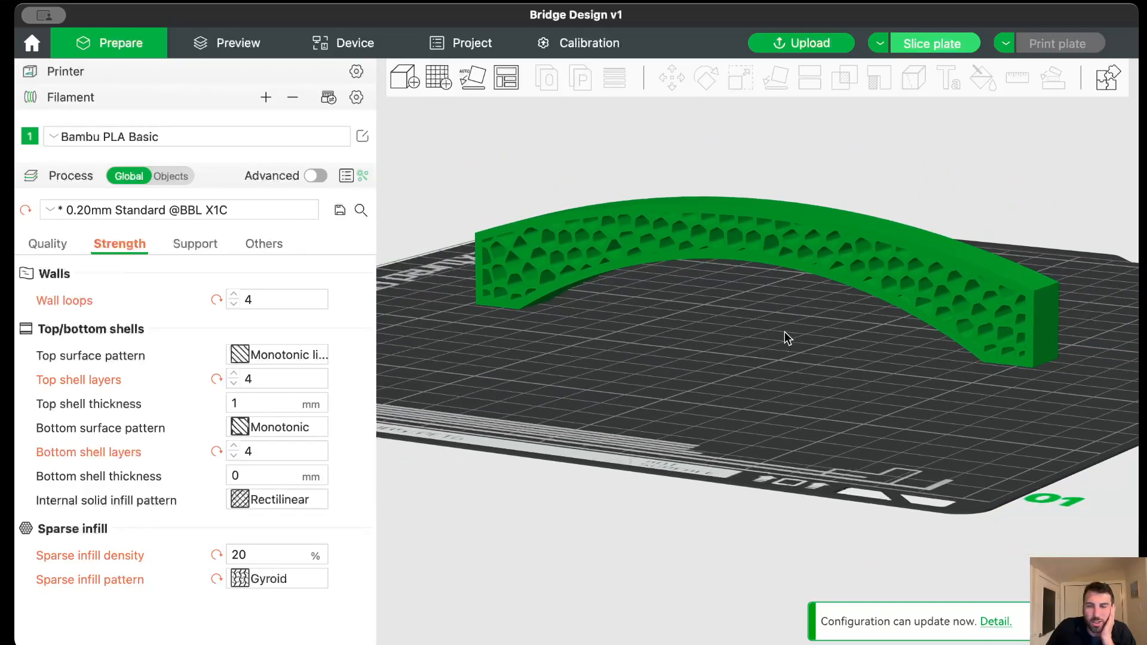
mouse_move(784, 332)
left_mouse_down()
mouse_move(787, 348)
mouse_move(799, 333)
mouse_move(786, 335)
left_mouse_up()
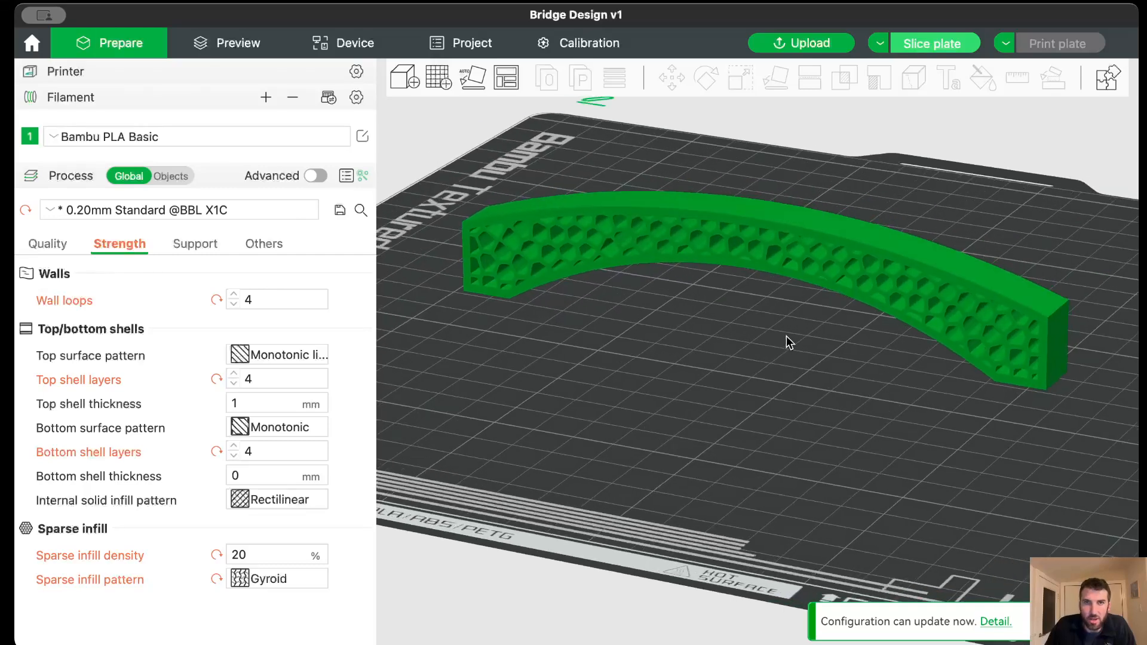
Step: Rotate the bridge to about 270.2° around the X axis so it lies flat with the Voronoi pattern facing up
left_click(774, 255)
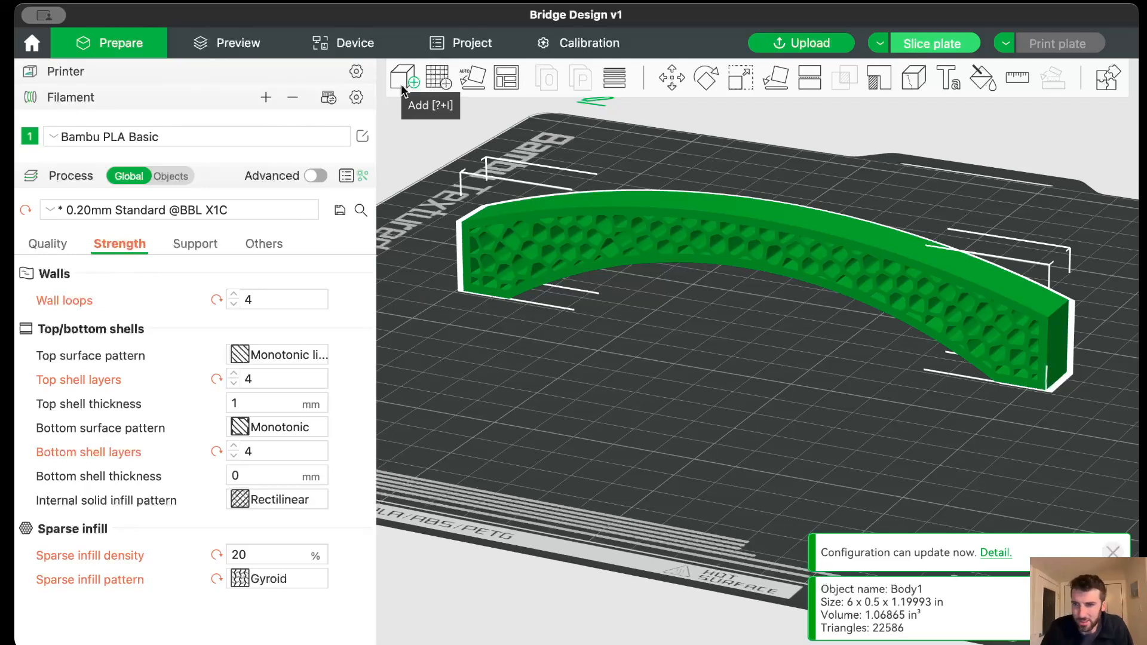
left_click(699, 78)
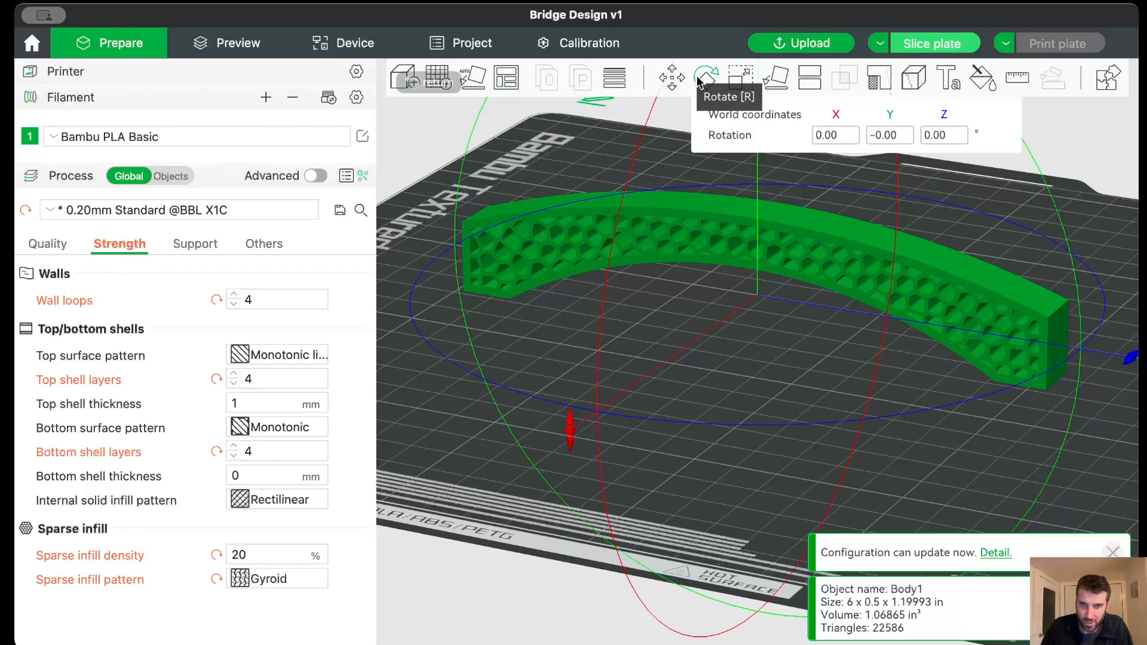
left_click_drag(833, 395, 680, 470)
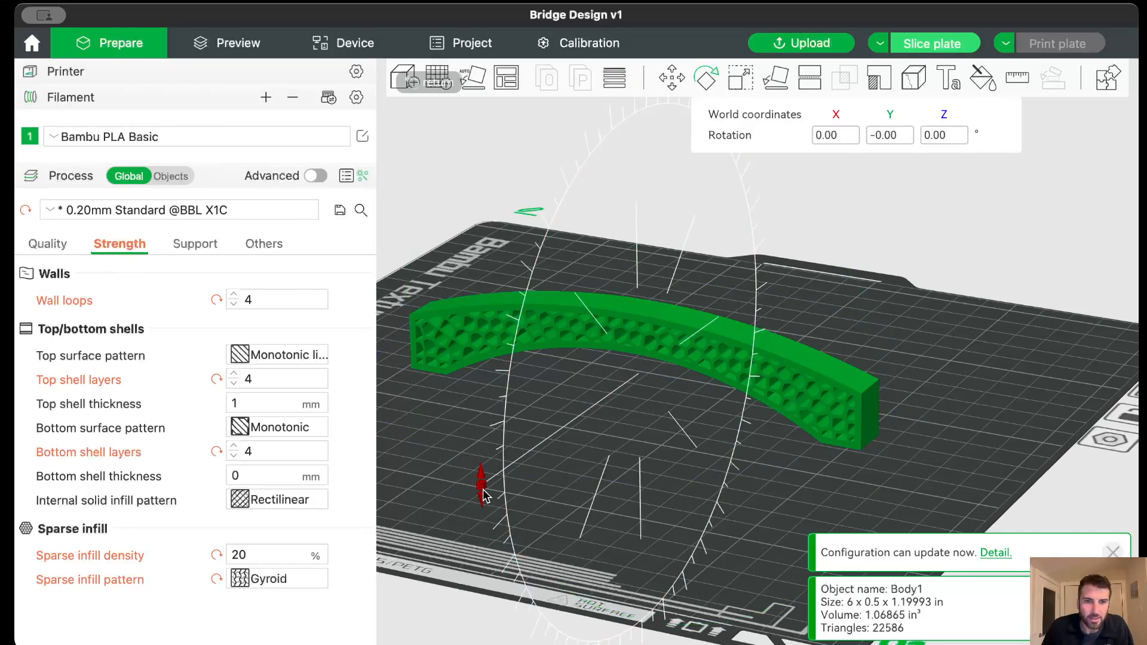
left_click_drag(483, 493, 635, 129)
right_click_drag(897, 344, 843, 389)
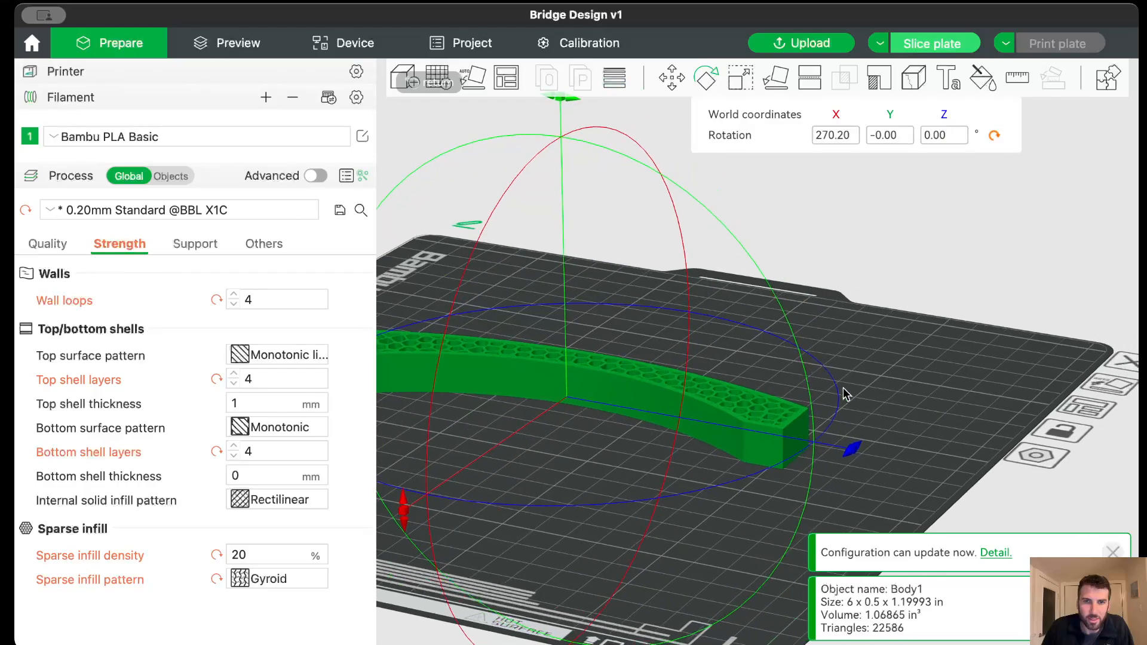
left_click_drag(926, 414, 814, 406)
right_click_drag(811, 400, 982, 399)
left_click(958, 236)
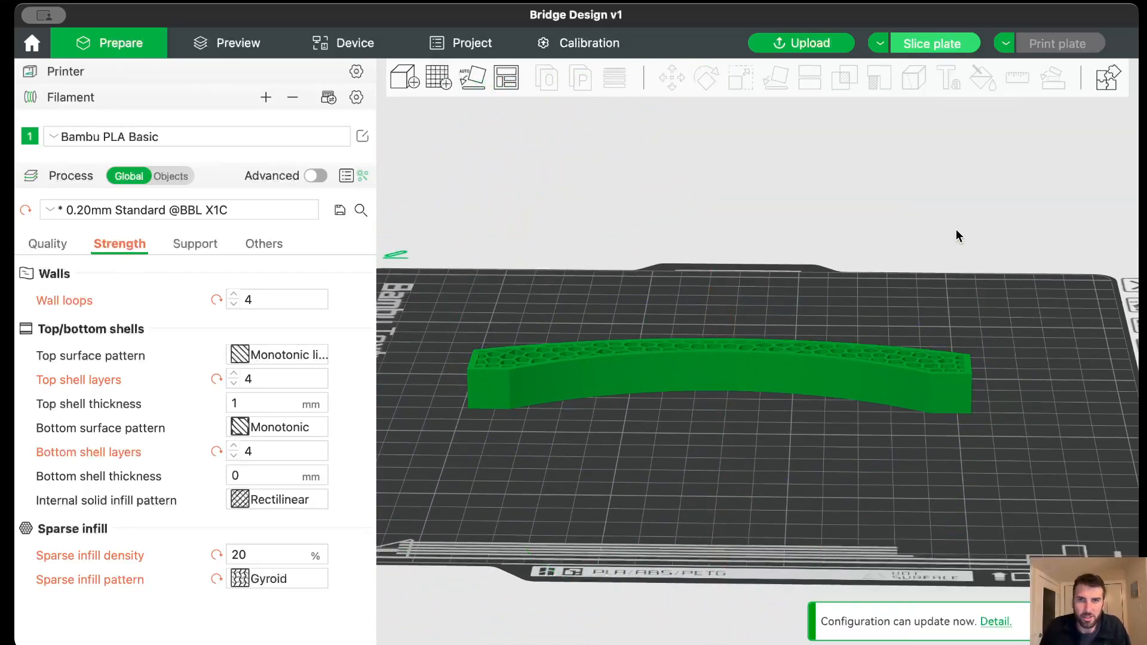
Step: Select the bridge and examine its listed size, Voronoi face and sides from several angles on the build plate
left_click(692, 365)
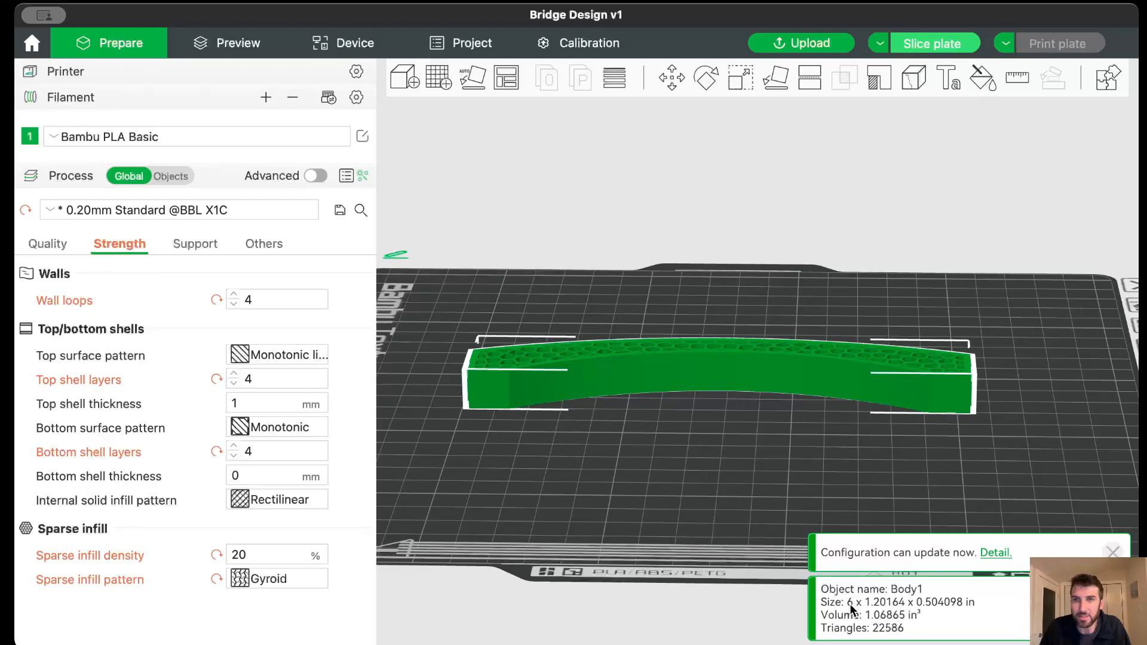
left_click_drag(964, 291, 958, 239)
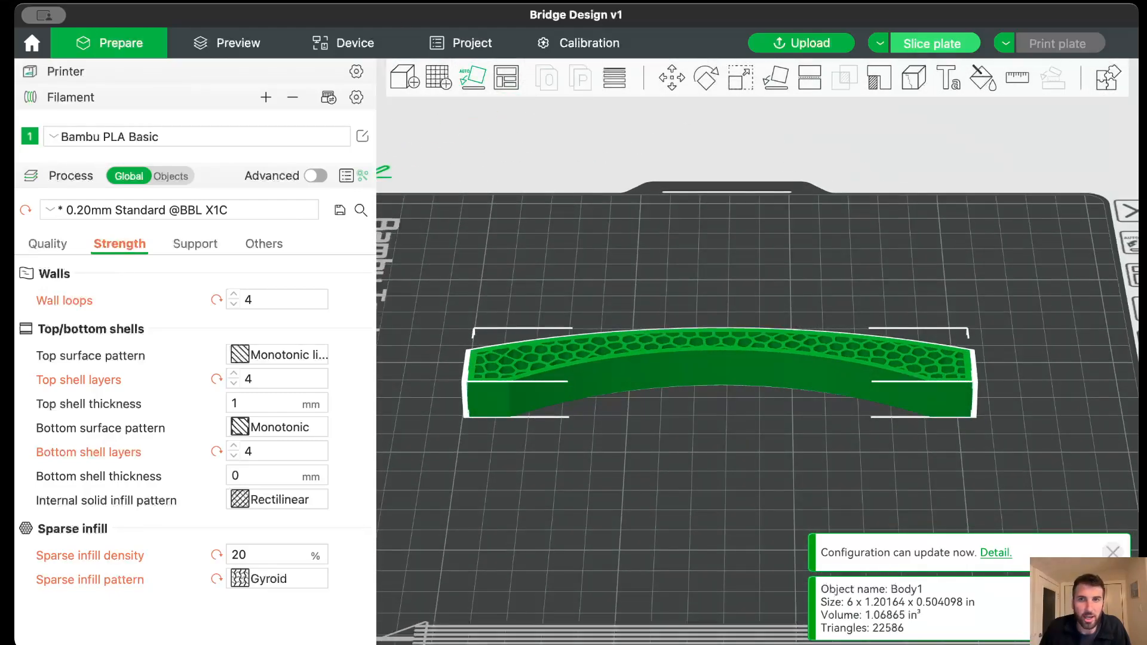
left_click(67, 0)
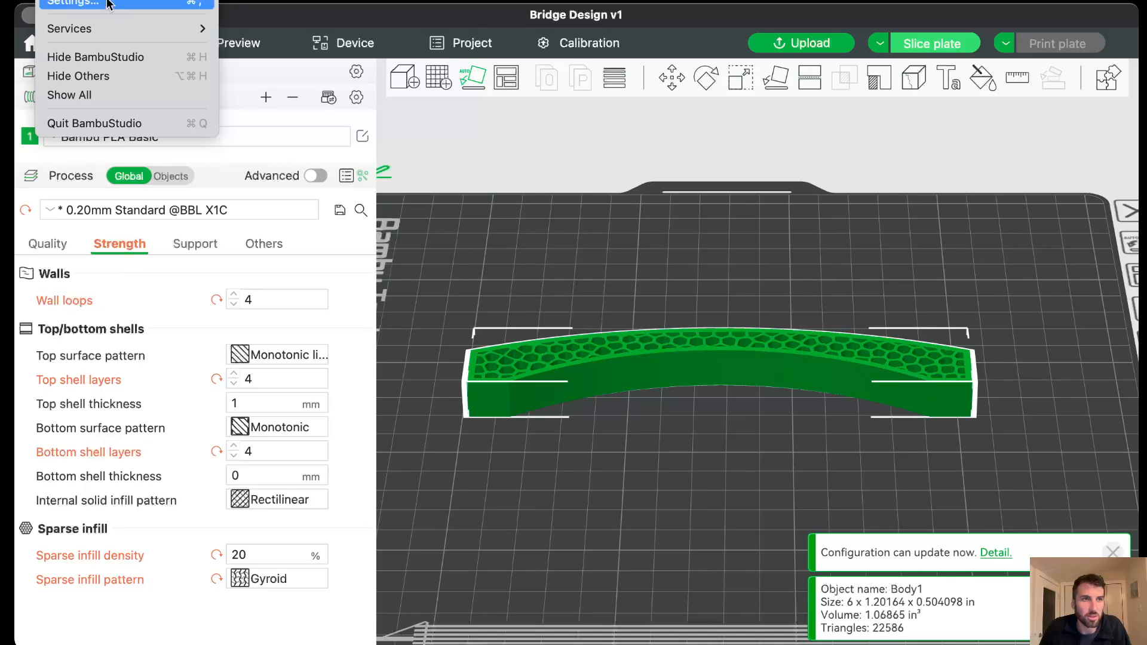
left_click(665, 185)
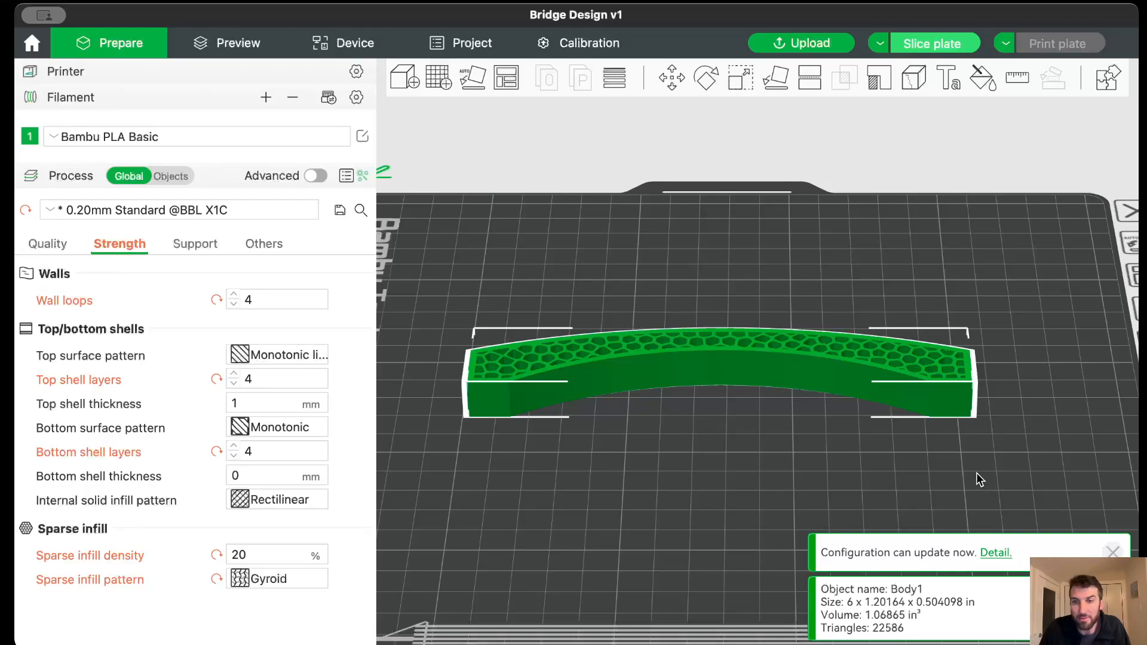
mouse_move(973, 472)
left_mouse_down()
mouse_move(956, 479)
mouse_move(977, 464)
mouse_move(963, 464)
left_mouse_up()
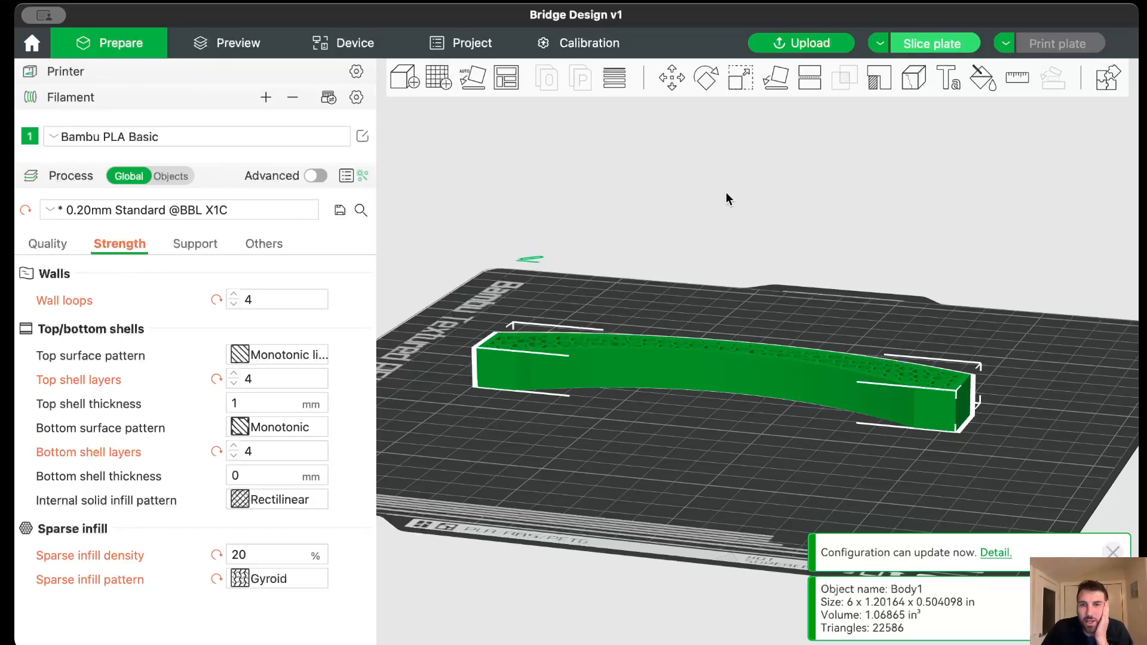
left_click_drag(841, 301, 841, 316)
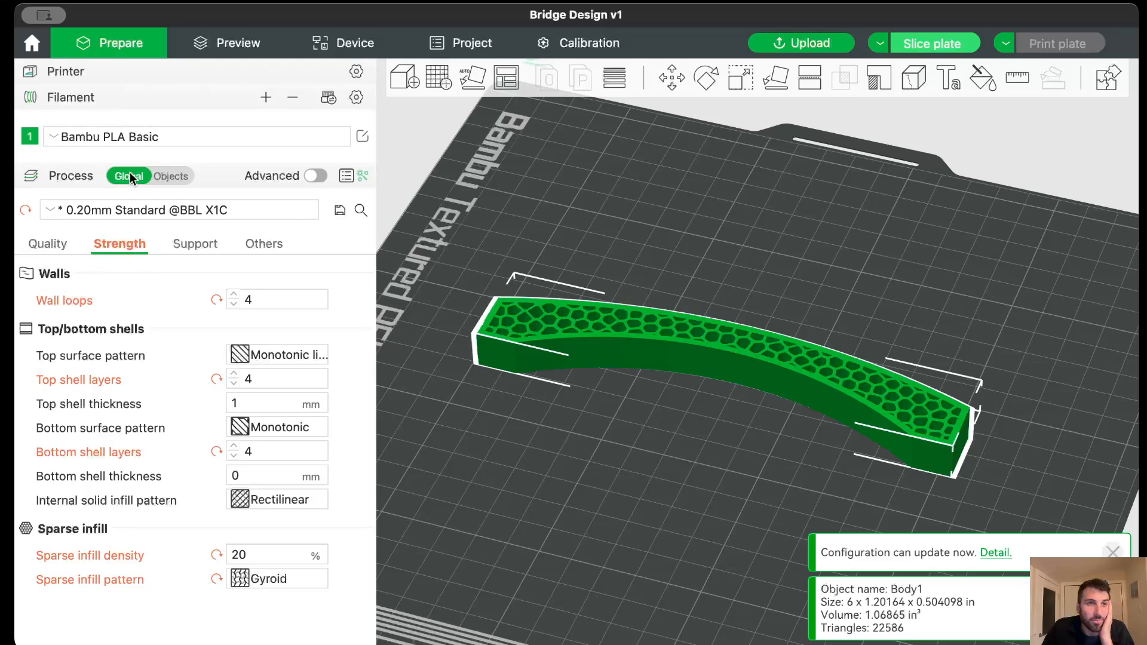
Step: Review the layer height and strength settings, including the Gyroid infill, and slice the plate
left_click(45, 241)
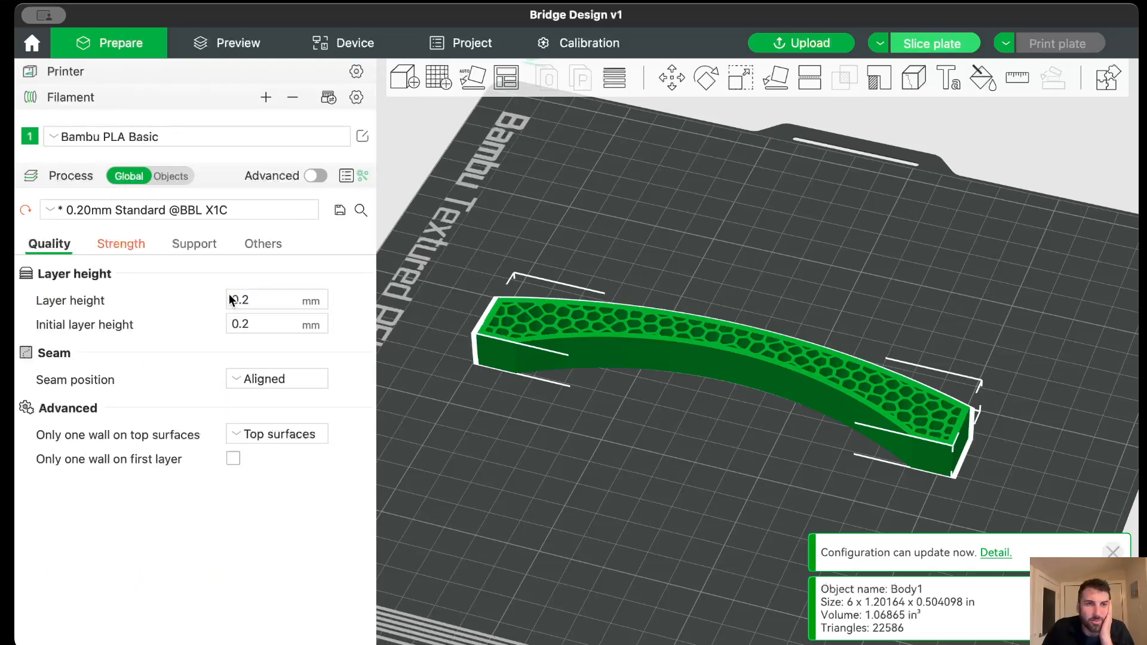
left_click(134, 247)
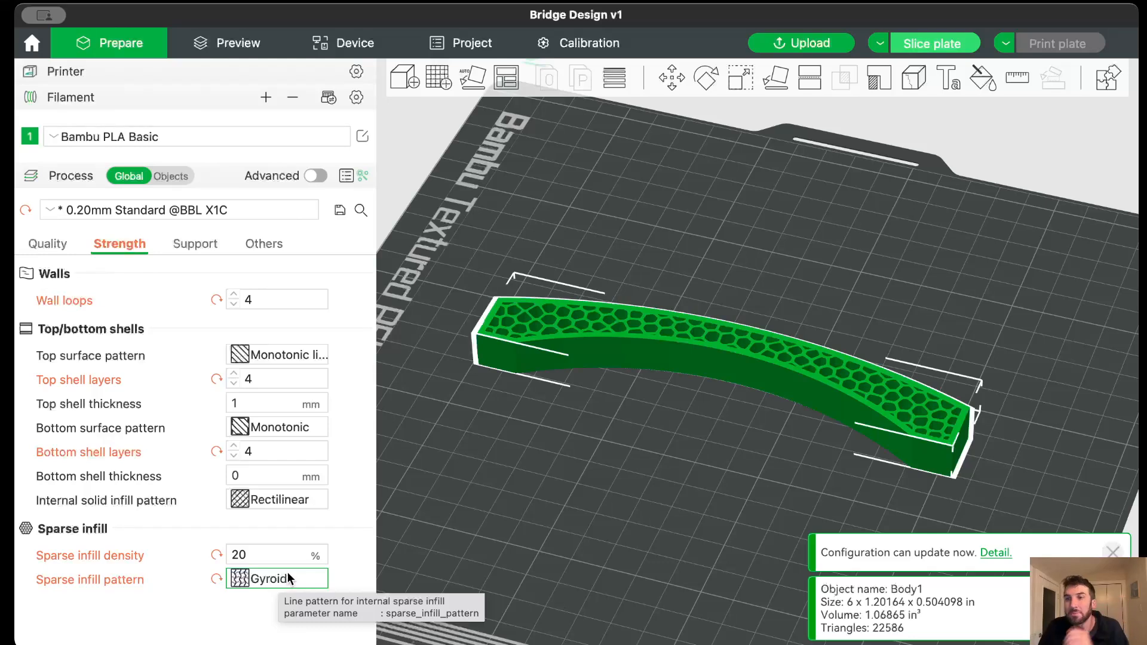
left_click(935, 45)
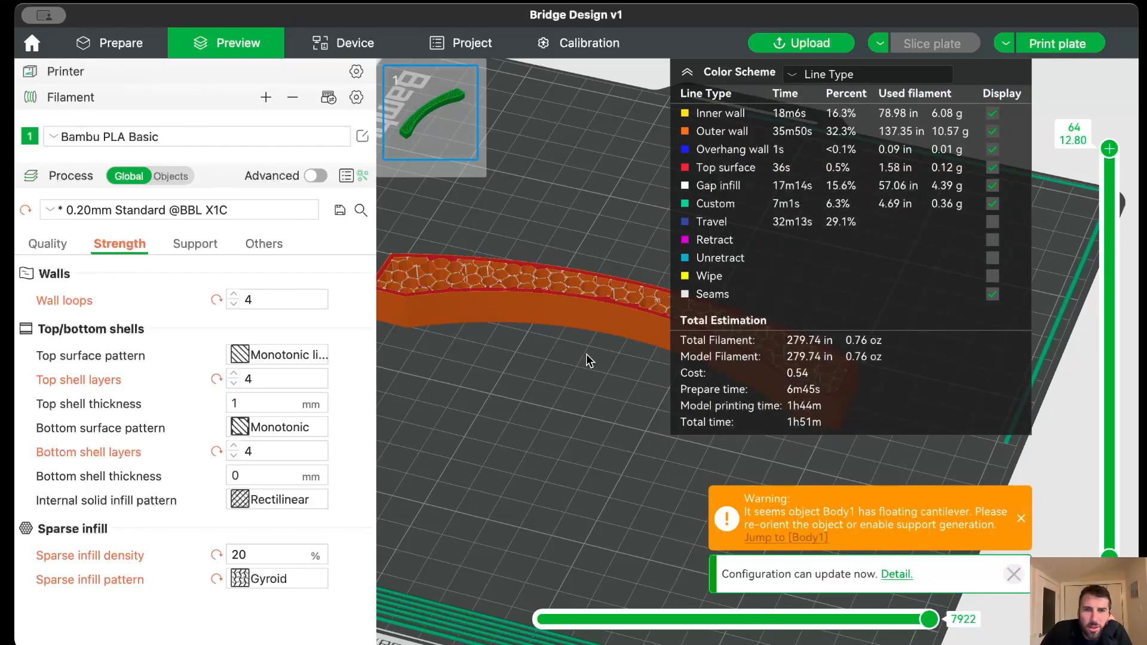
Step: Jump to the object flagged for a floating cantilever, examine it from low angles and dismiss the notifications
left_click(805, 539)
left_click_drag(747, 431, 733, 412)
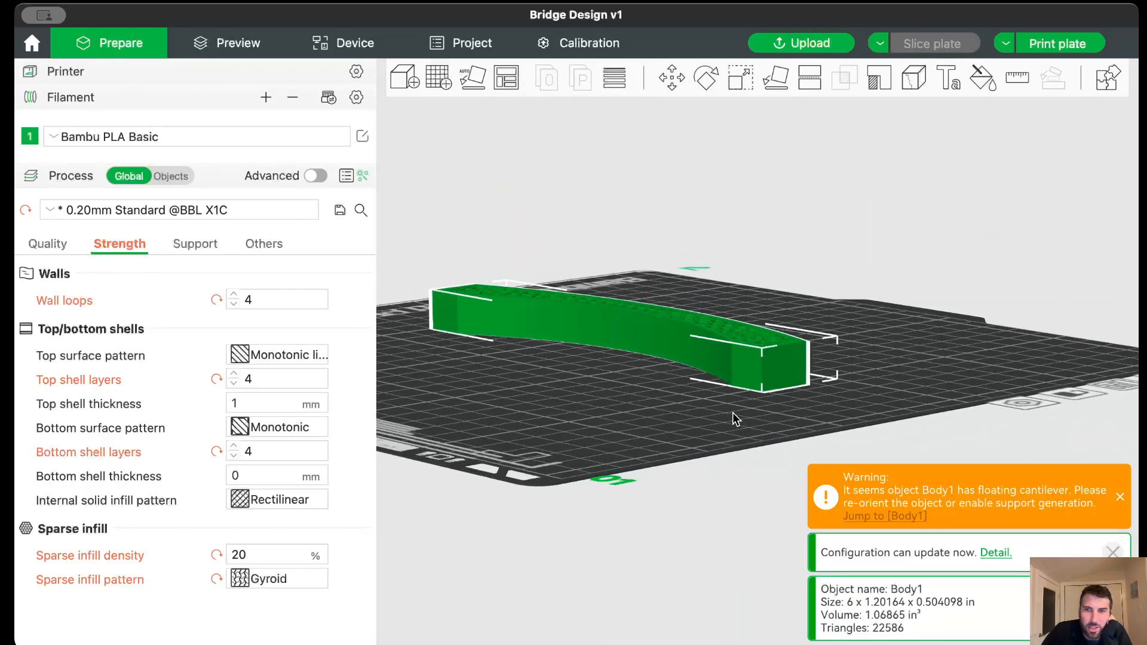
left_click_drag(726, 414, 716, 414)
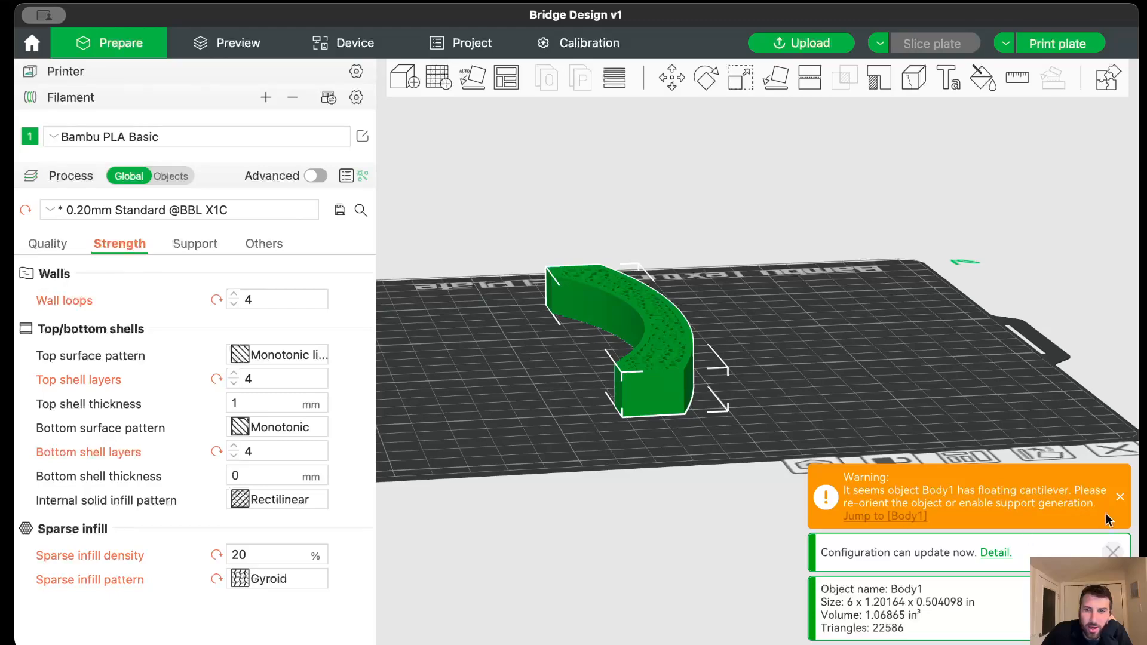
left_click(1120, 498)
left_click(1113, 551)
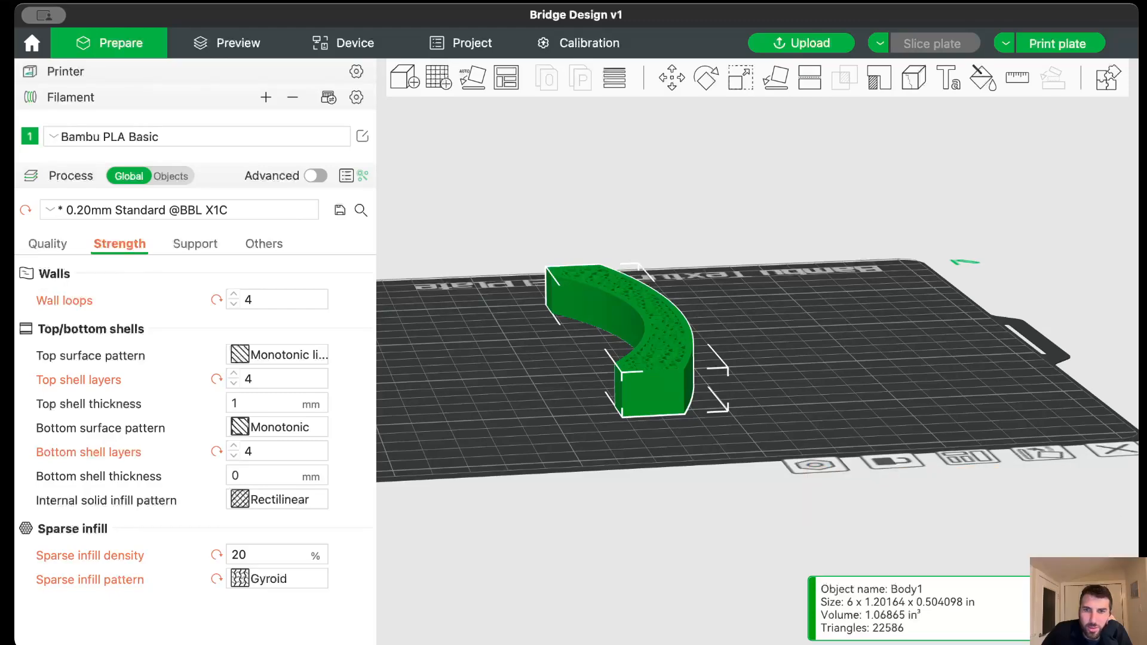
Step: Flip the bridge to 90.20° around the X axis so its other face points up, and reslice the plate
left_click_drag(765, 389, 734, 340)
left_click(712, 74)
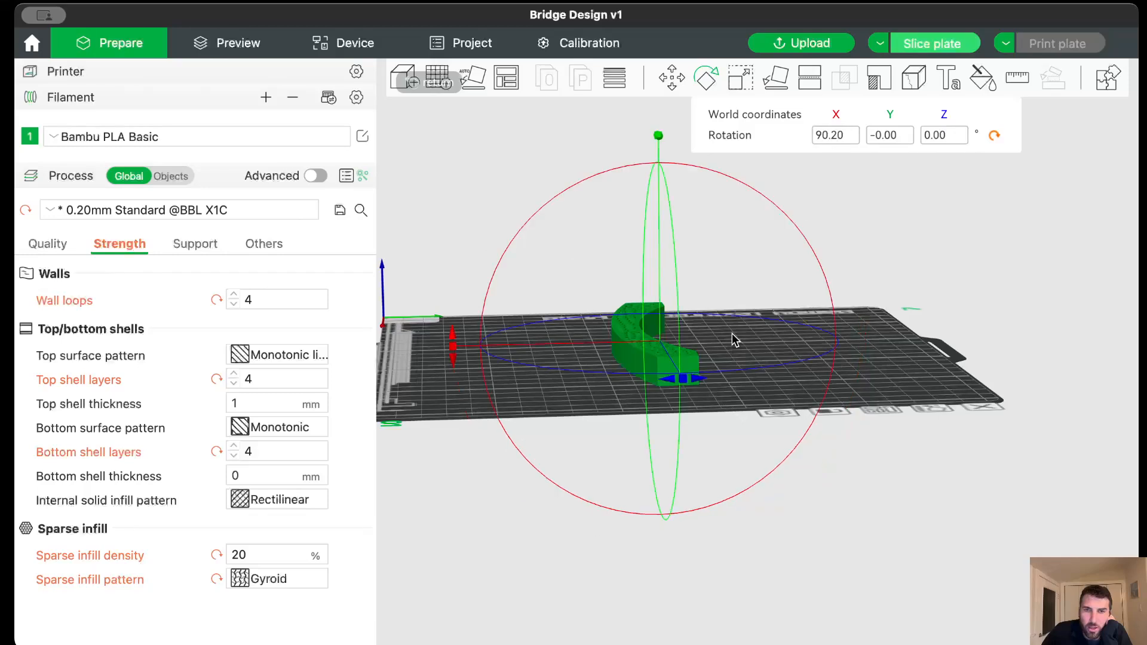
left_click(949, 150)
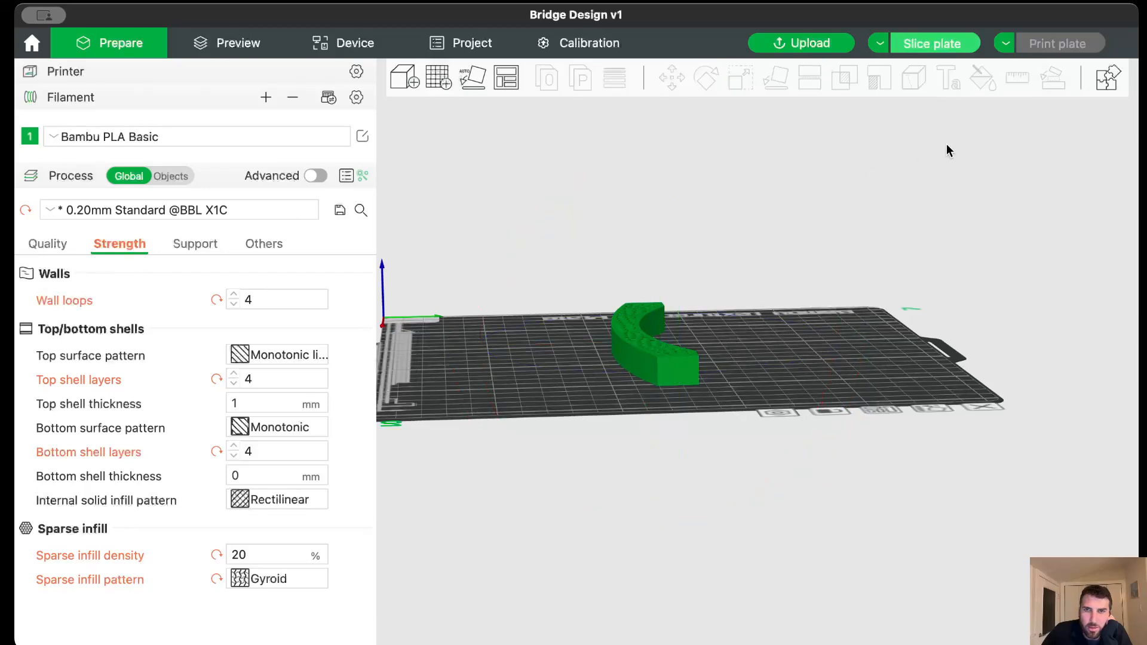
left_click(941, 43)
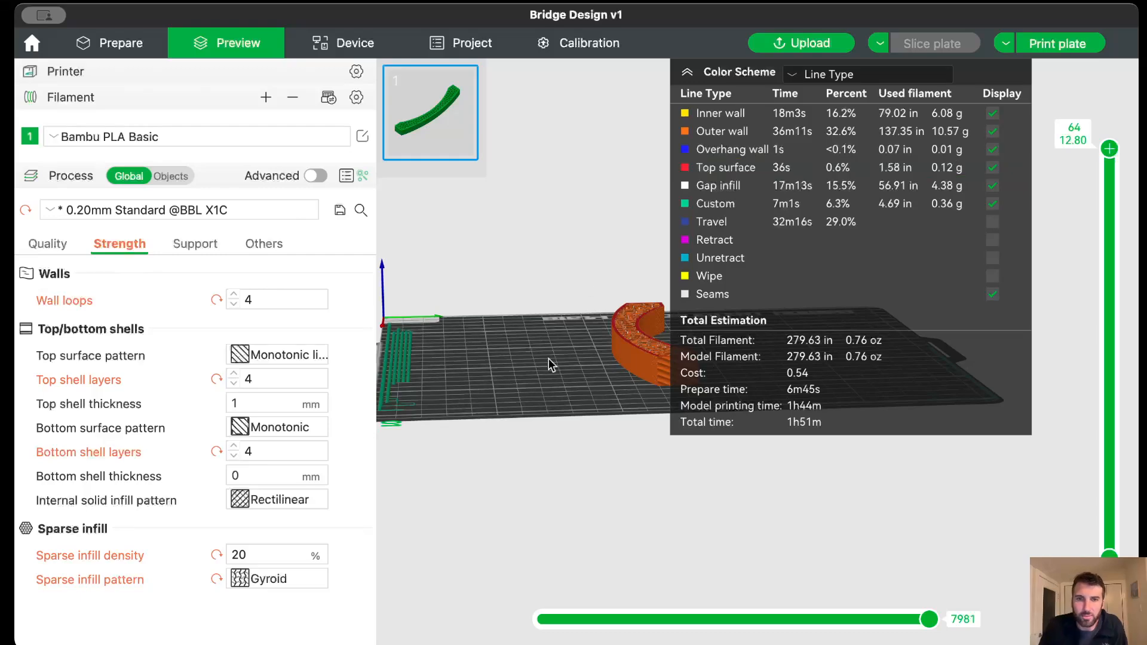
Step: Inspect the sliced bridge from several angles, step through its upper layers and back, and collapse the colour scheme details
left_click_drag(583, 386, 788, 440)
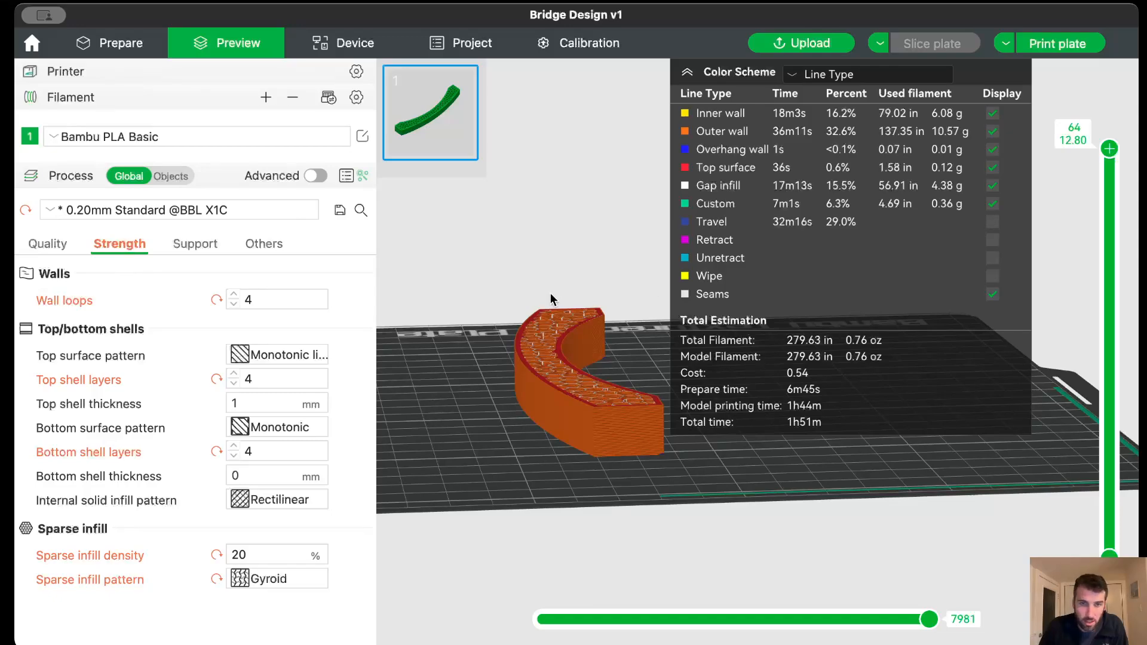
scroll(561, 329, "up", 6)
left_click_drag(555, 342, 541, 323)
mouse_move(1109, 149)
left_mouse_down()
mouse_move(1098, 459)
mouse_move(1109, 526)
mouse_move(1118, 180)
mouse_move(1133, 148)
mouse_move(1124, 142)
left_mouse_up()
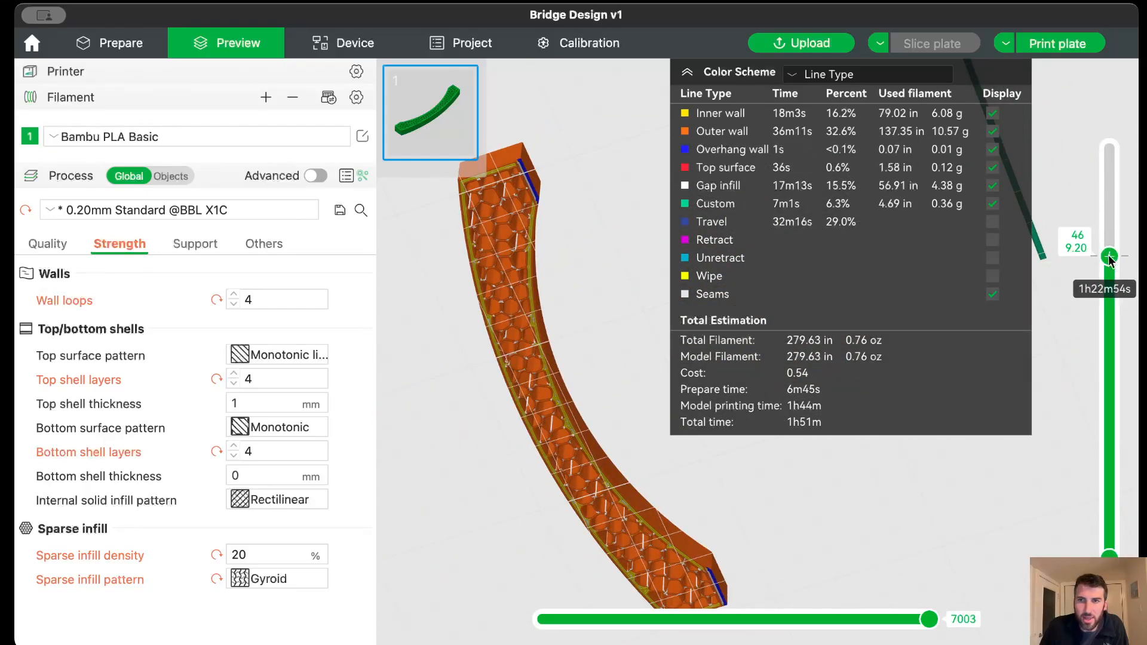
left_click_drag(1109, 263, 1109, 149)
left_click_drag(647, 357, 640, 293)
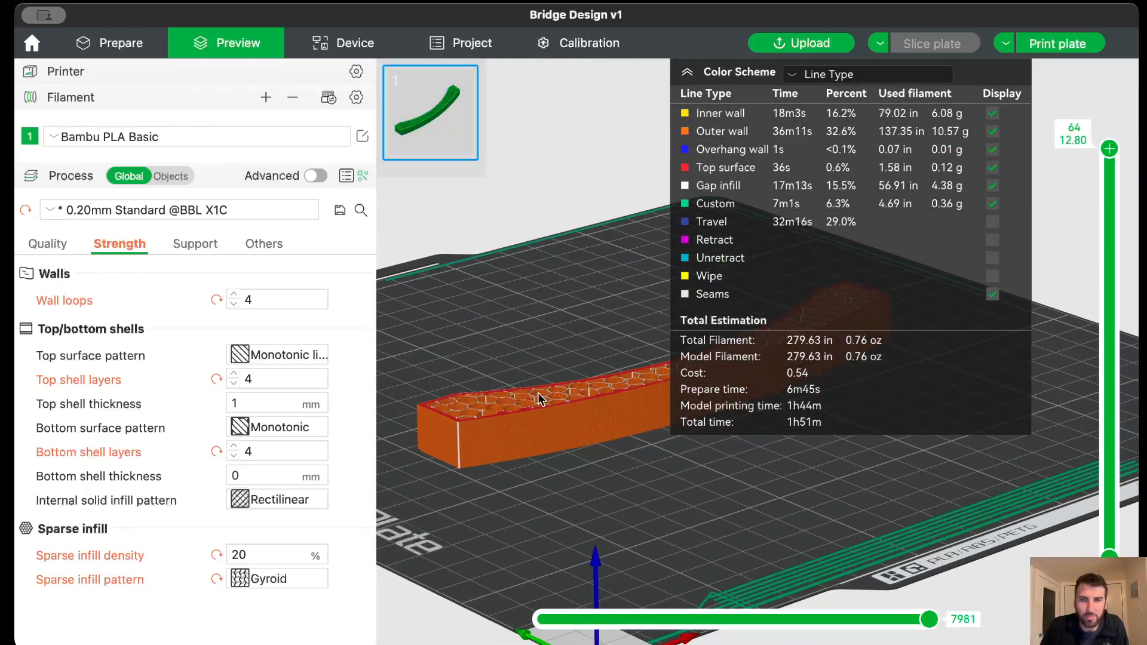
left_click_drag(540, 399, 450, 386)
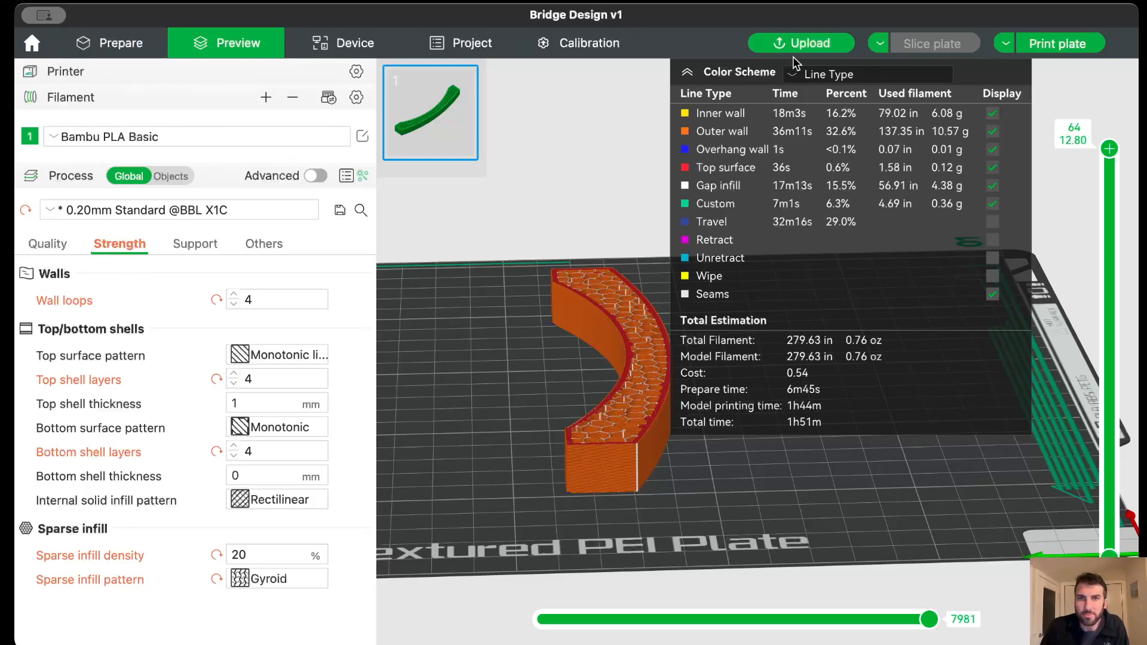
left_click(689, 73)
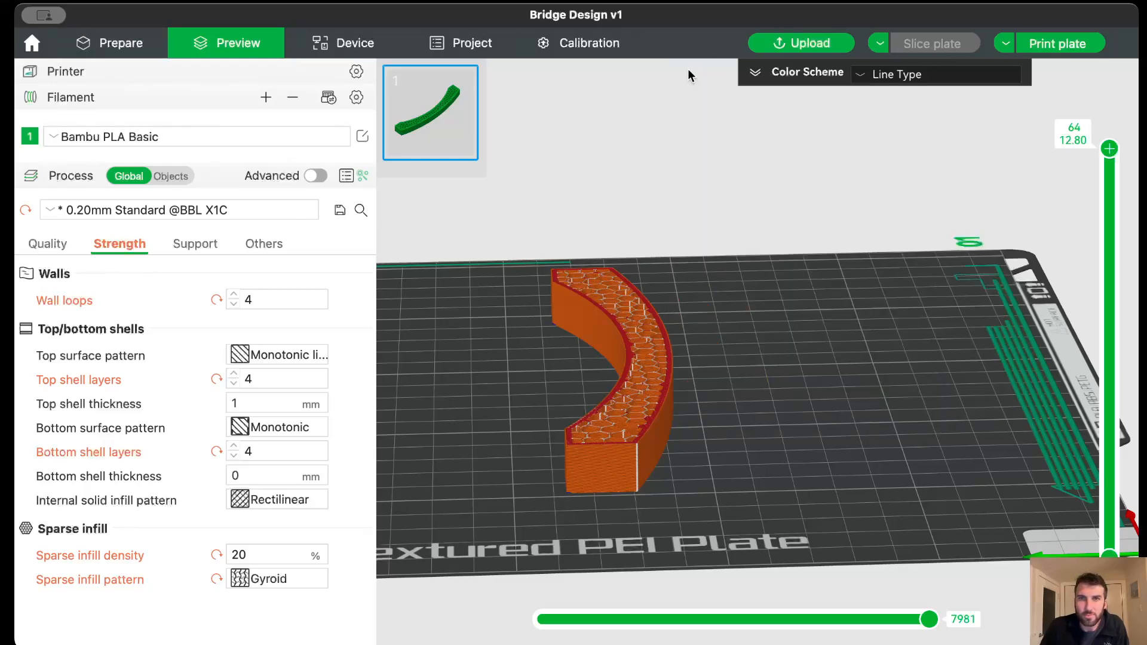
Step: Turn off uniform scale, reduce the bridge's Z scale to about 80.44% and reslice the plate
left_click(142, 45)
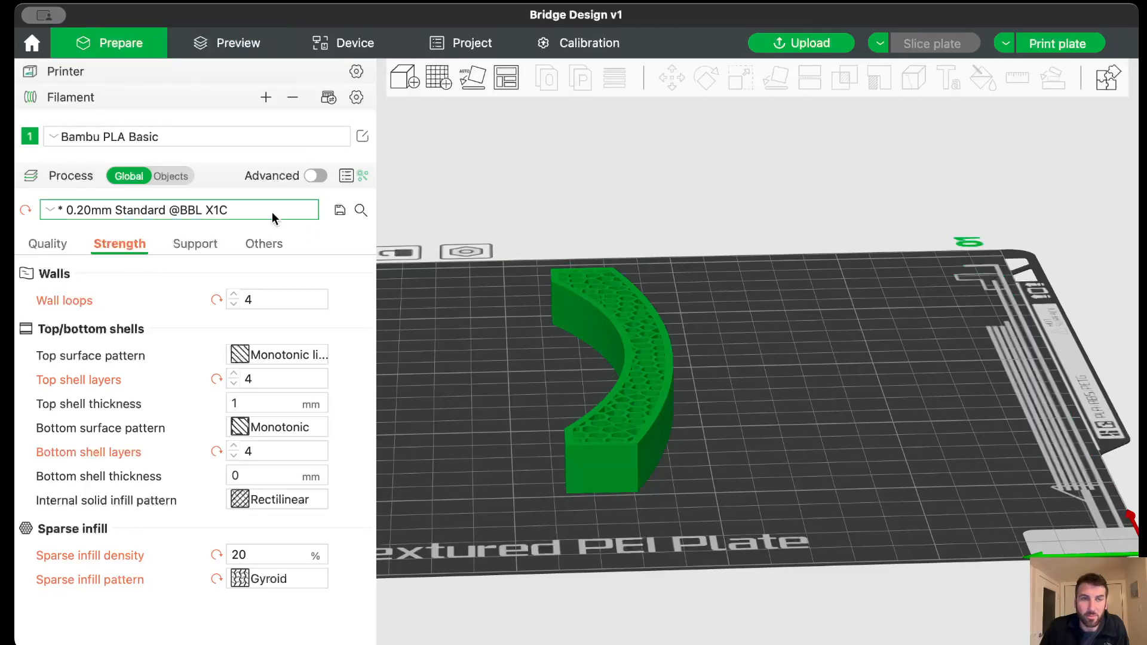
left_click(628, 329)
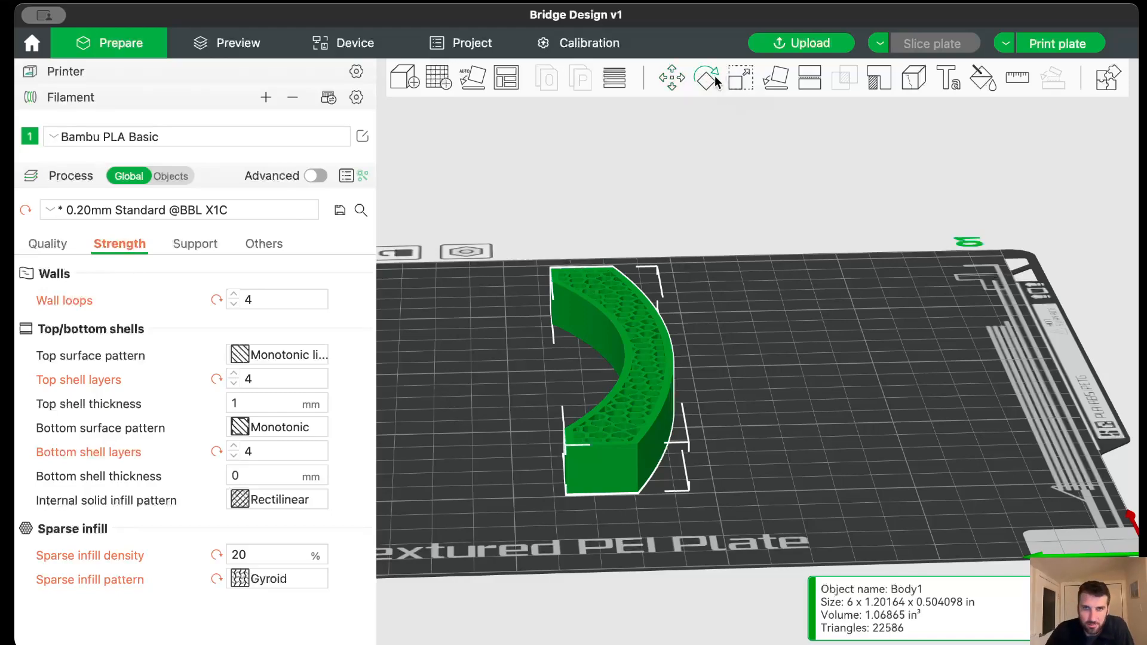
left_click(734, 82)
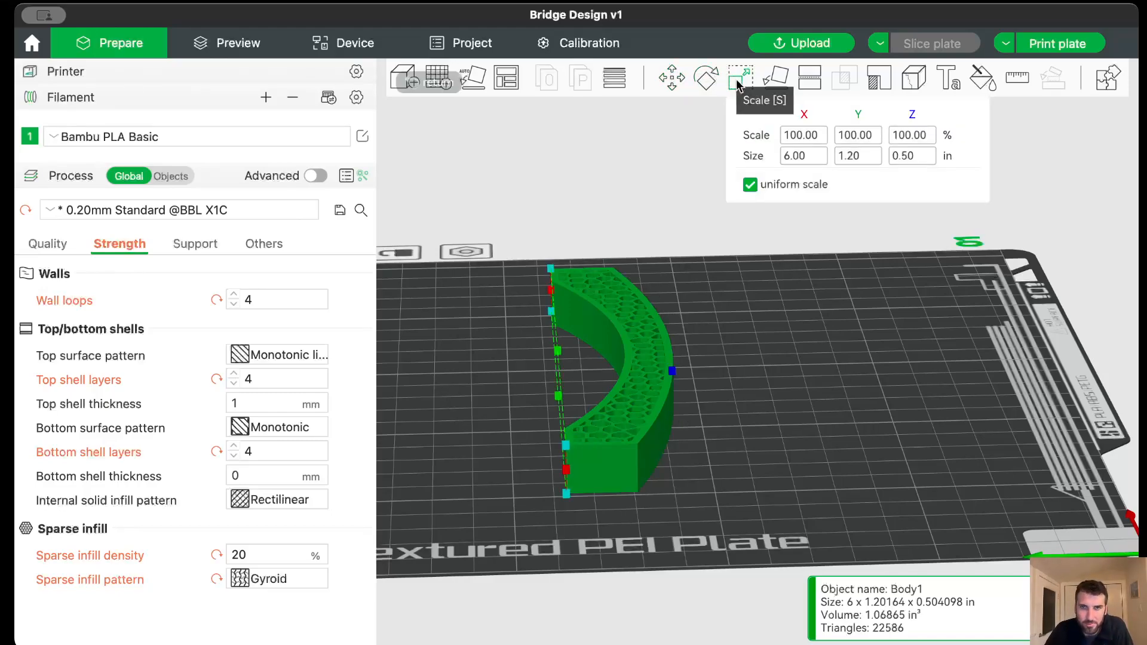
mouse_move(757, 412)
left_mouse_down()
mouse_move(786, 418)
mouse_move(776, 411)
left_mouse_up()
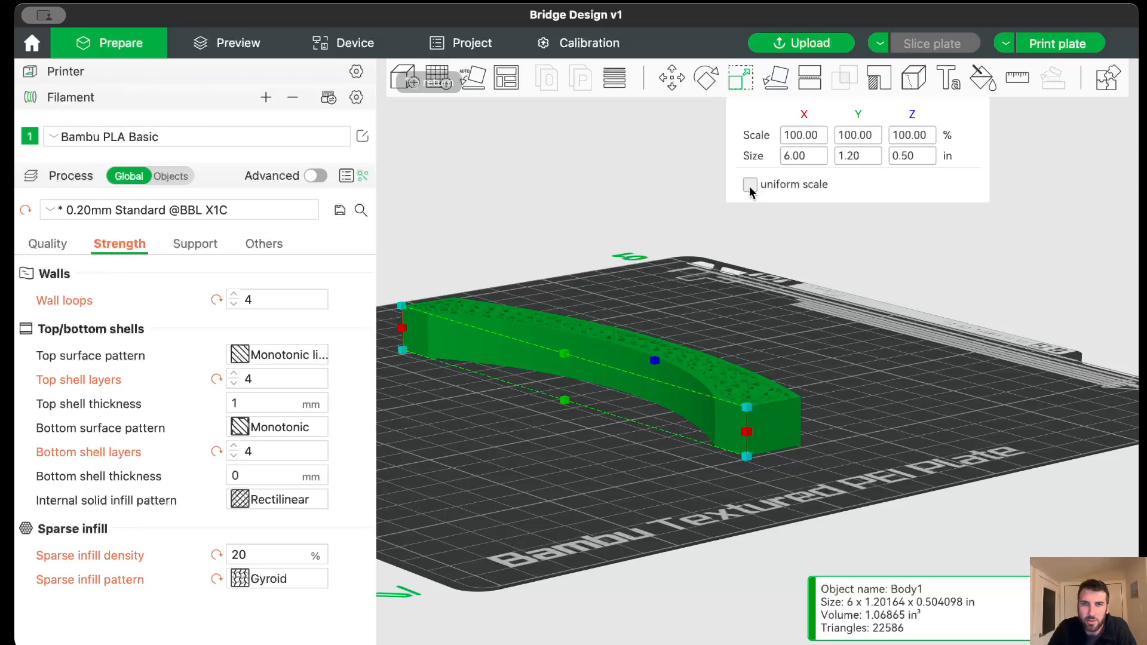
left_click_drag(565, 355, 568, 362)
left_click(867, 307)
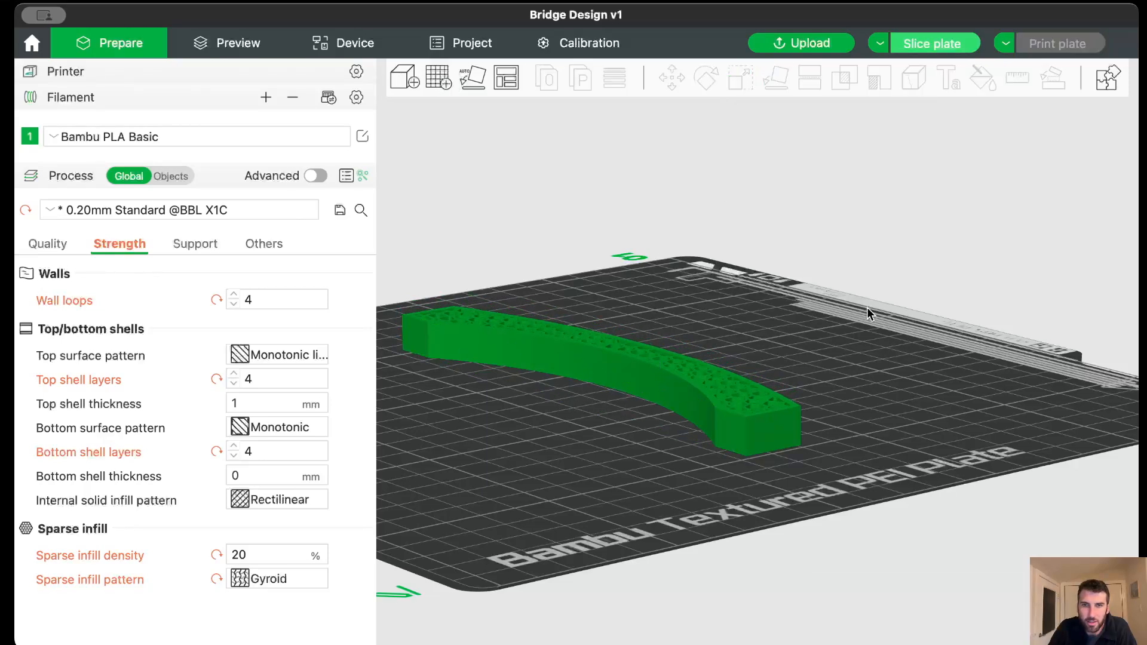
left_click(950, 45)
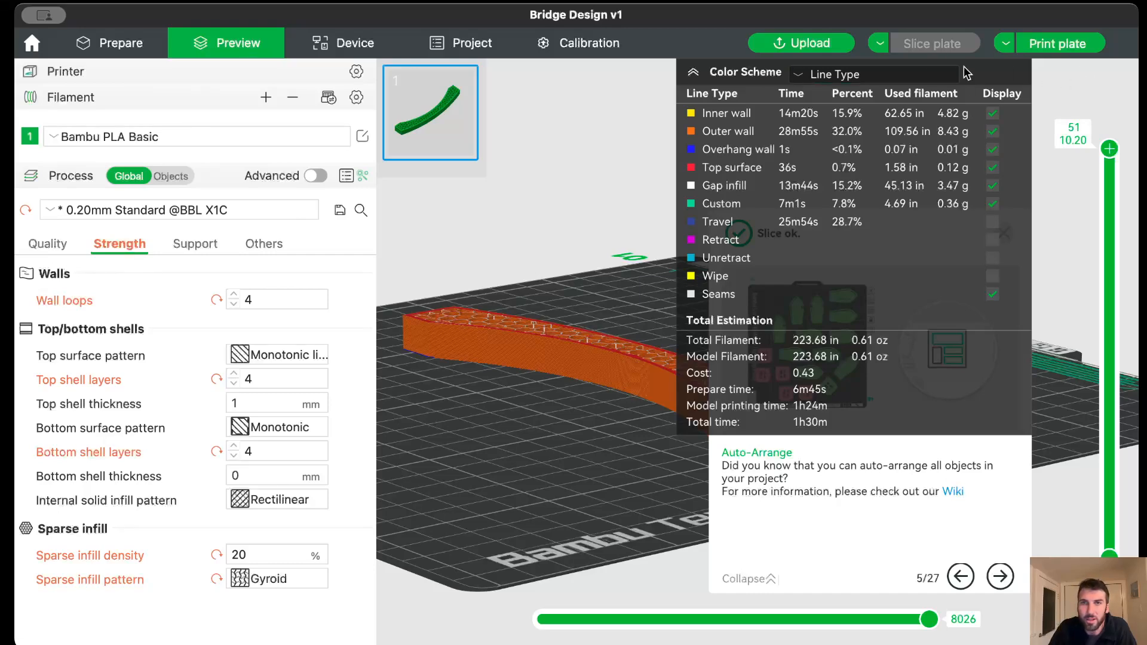
Step: Reduce the bridge's Z scale to about 69.87% and reslice the plate to check the print time
left_click(116, 43)
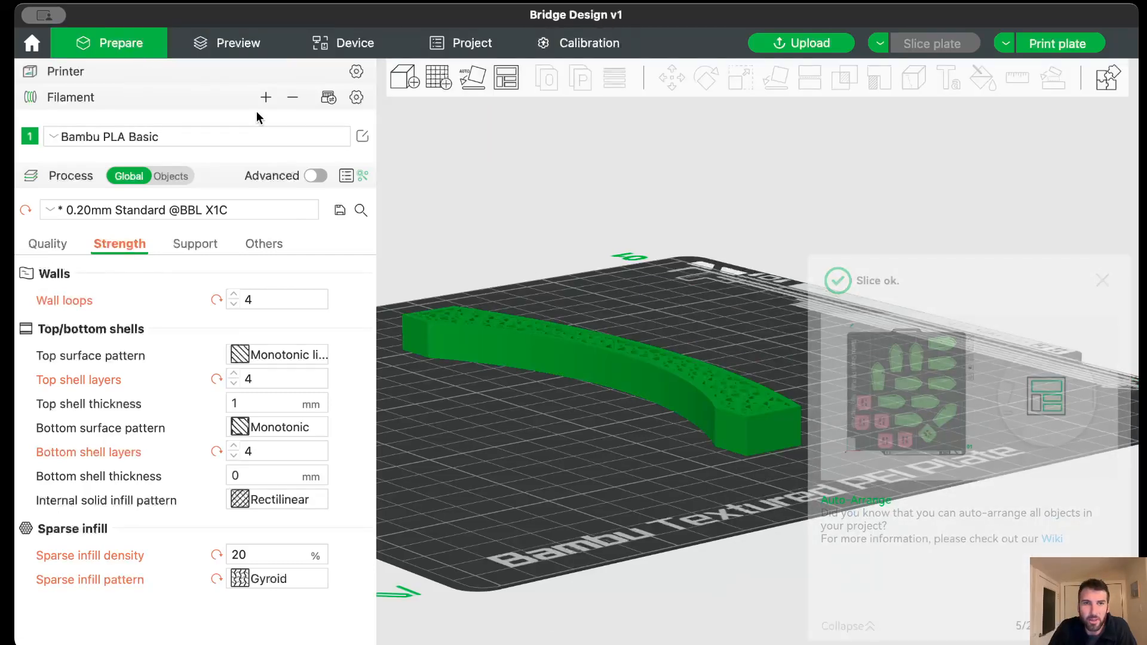
left_click(600, 350)
left_click(732, 81)
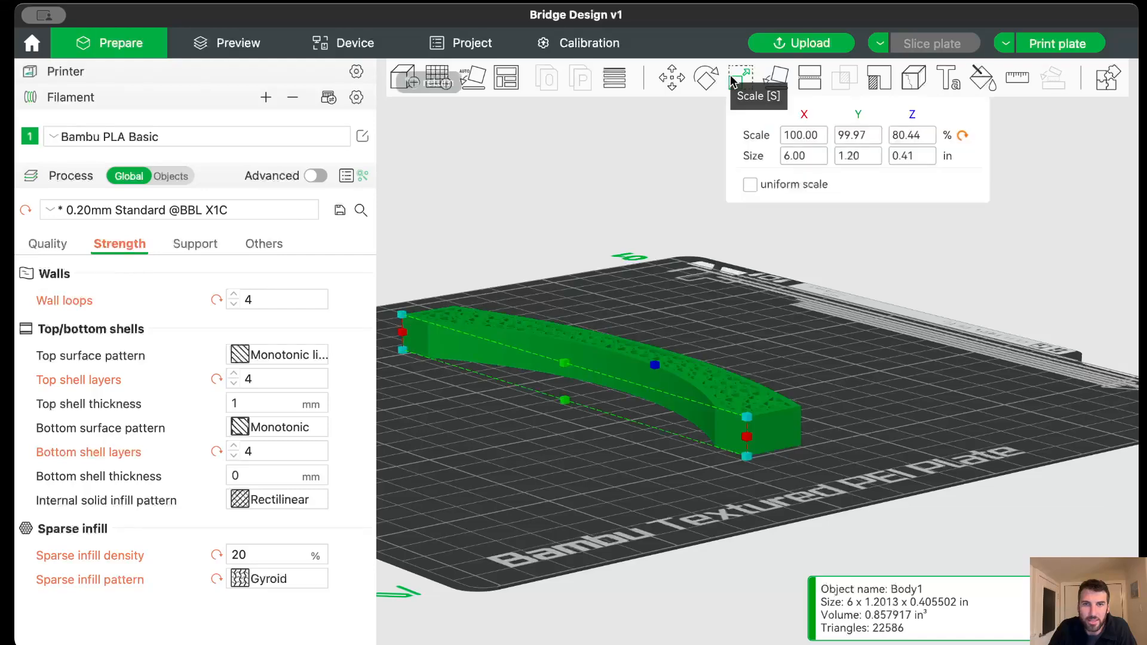
left_click_drag(562, 364, 564, 365)
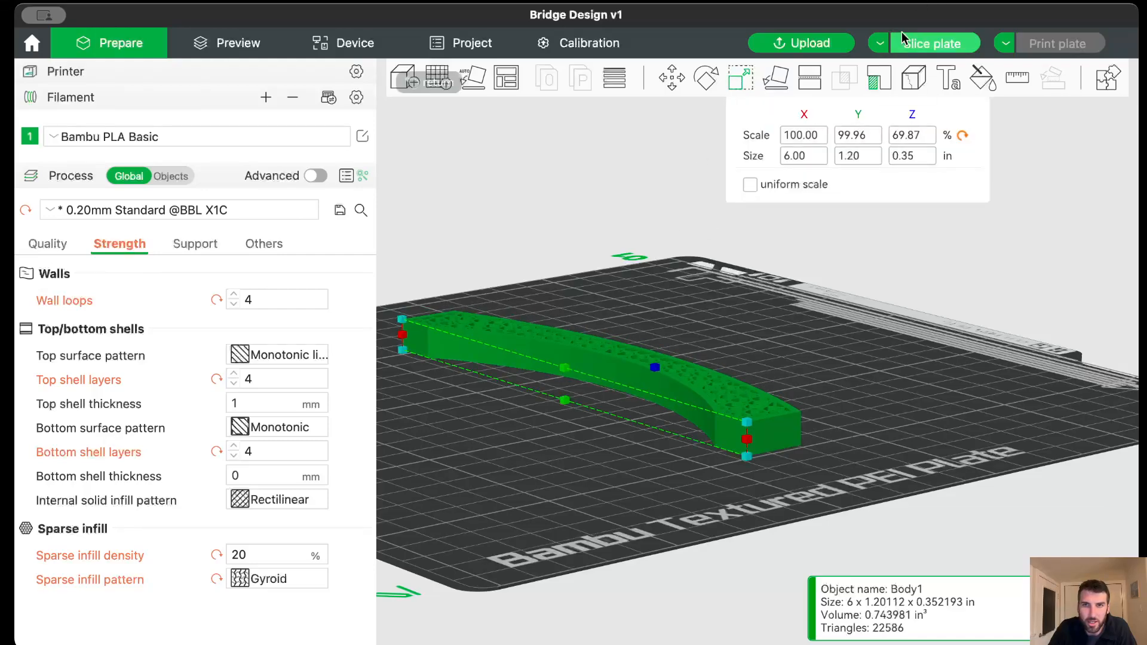
left_click(912, 42)
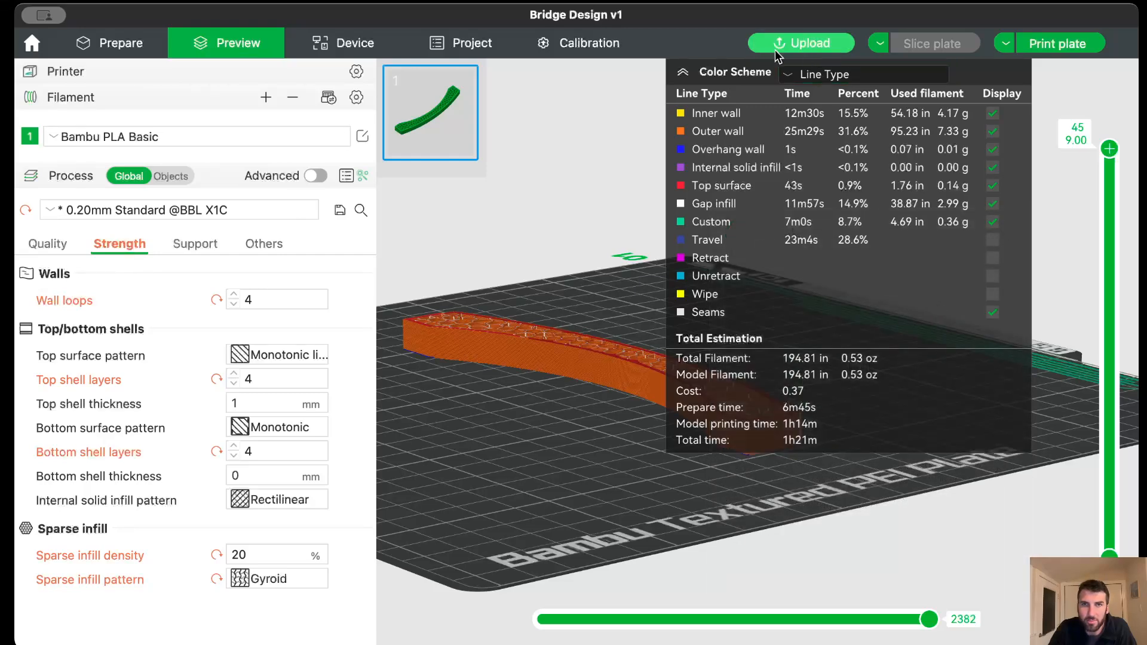
Step: Scale the bridge's height to about 10.2 mm, reslice the plate and inspect the result from the opposite side
left_click(128, 43)
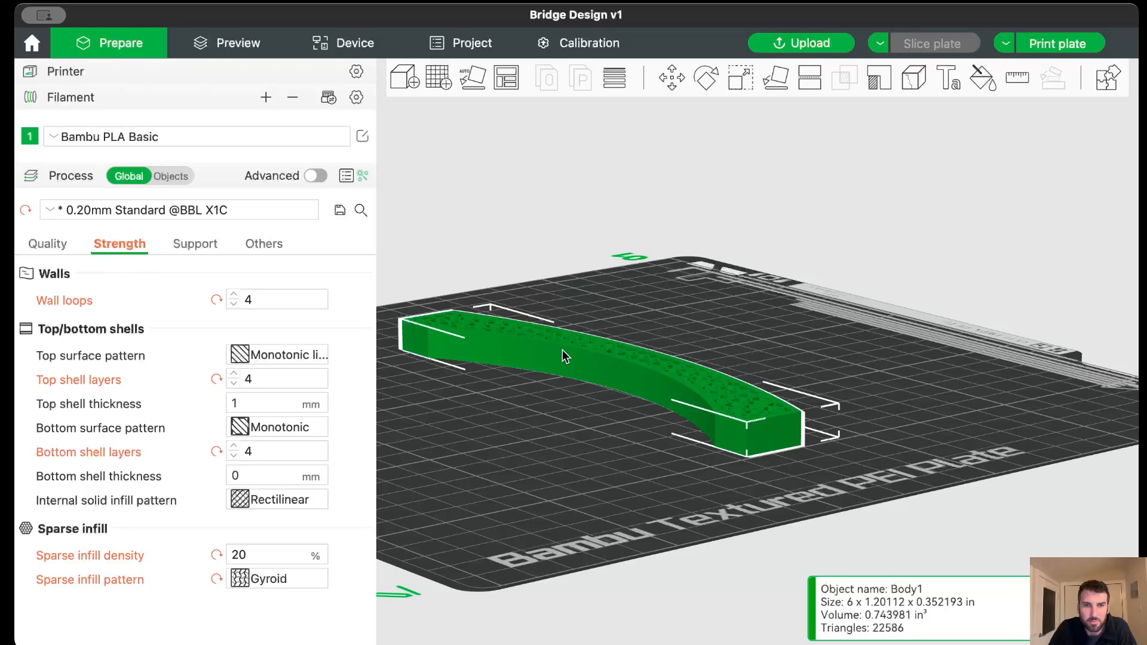
left_click(738, 74)
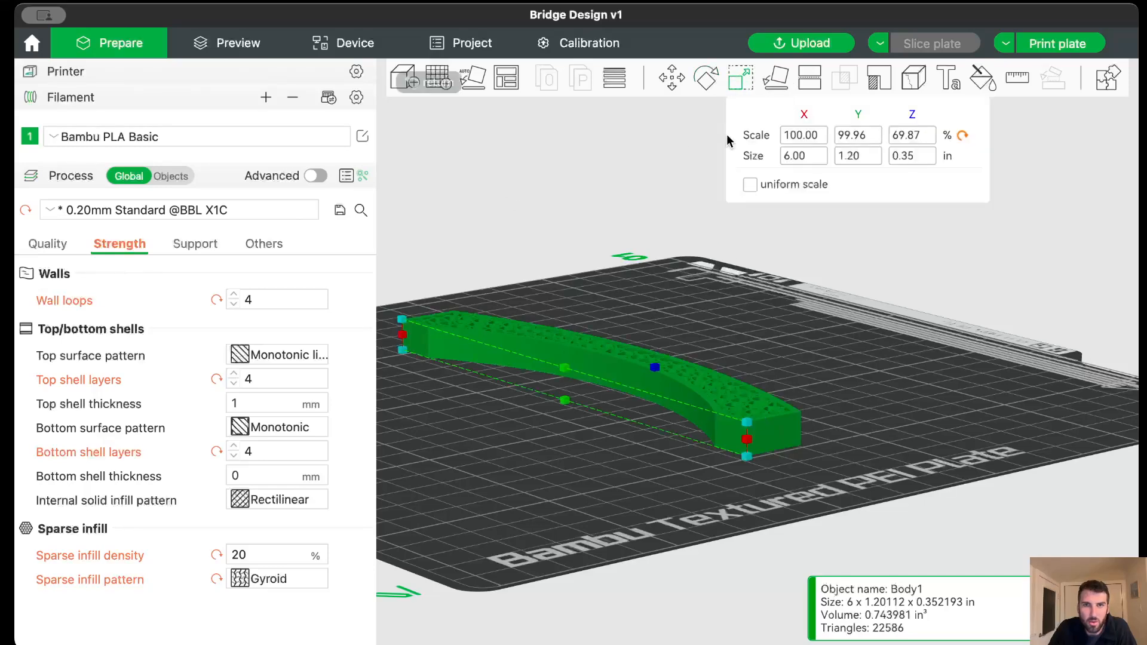
left_click_drag(561, 368, 563, 372)
left_click(909, 41)
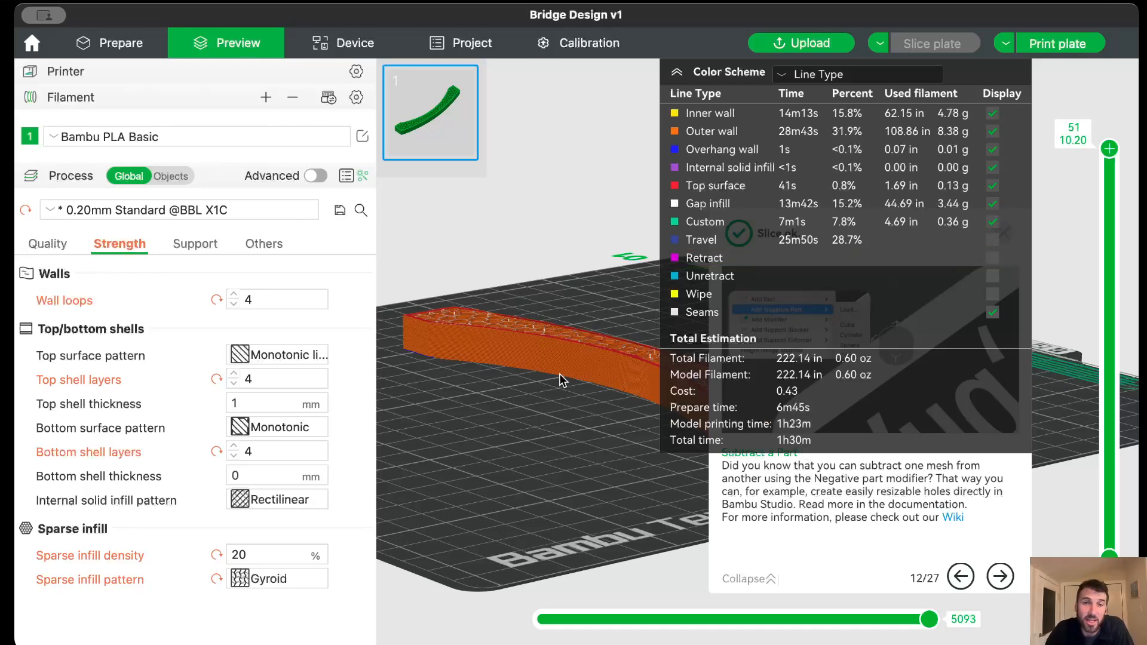
left_click_drag(554, 371, 577, 338)
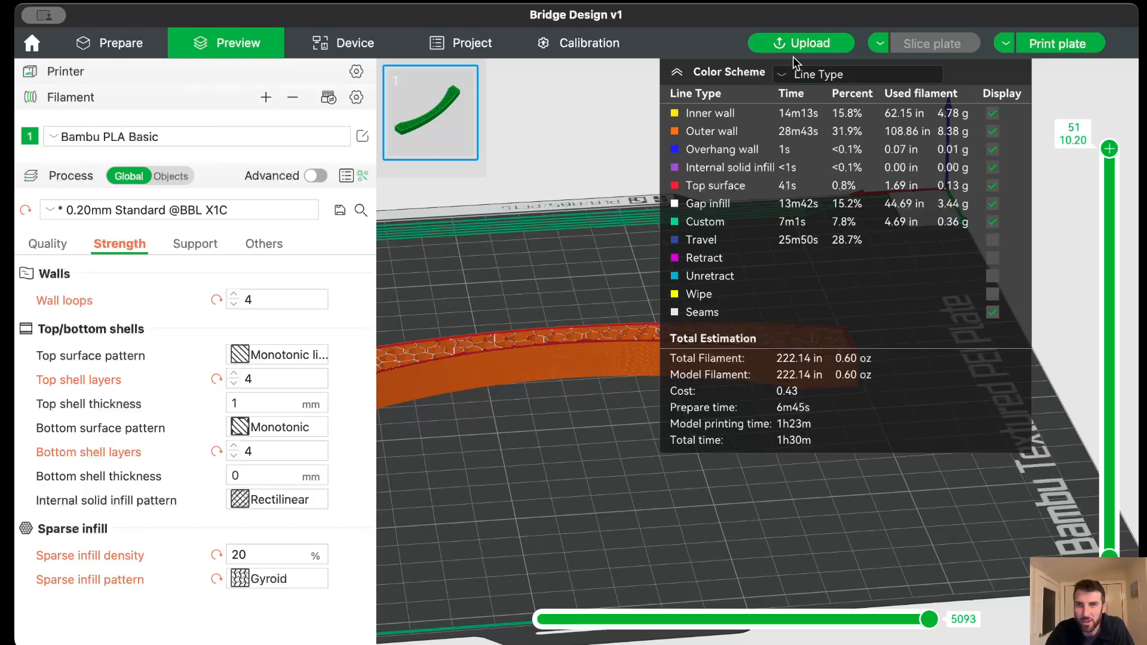
left_click(884, 46)
left_click(885, 46)
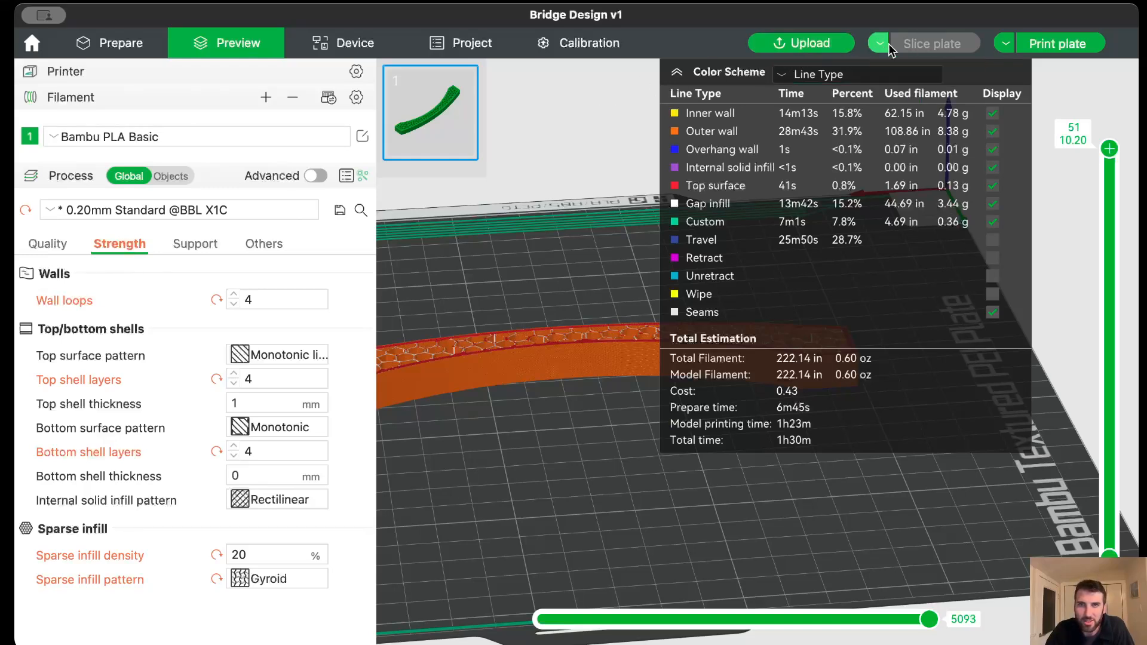